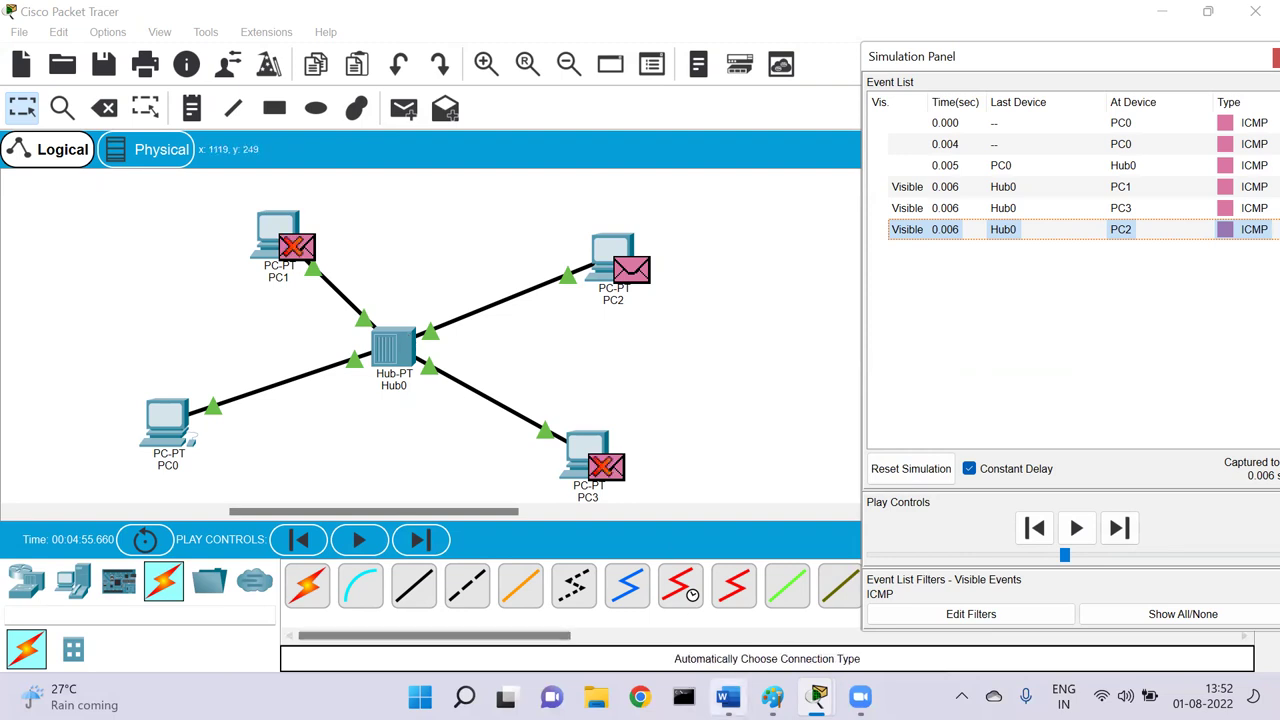
Add an 'L1 device' bullet under Hubs with an empty bullet below, then minimize Word.
left_click(728, 697)
type("- L1 dev")
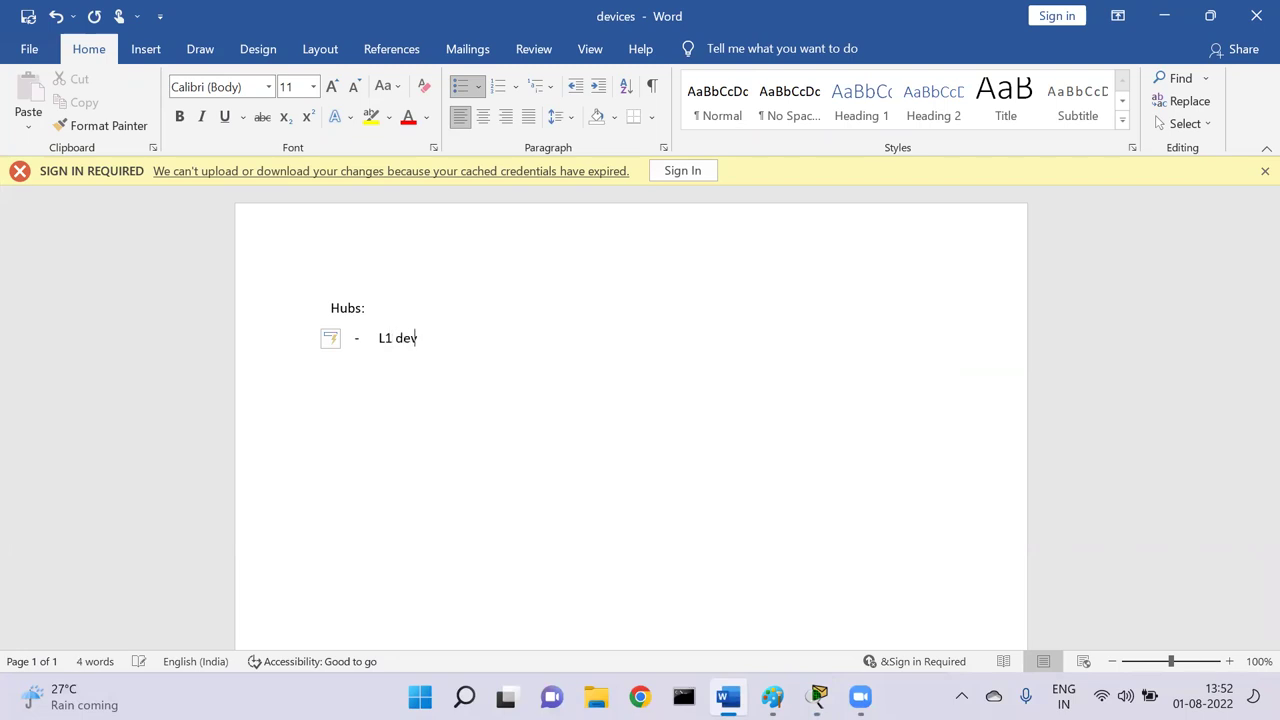
type("ice")
key("Return")
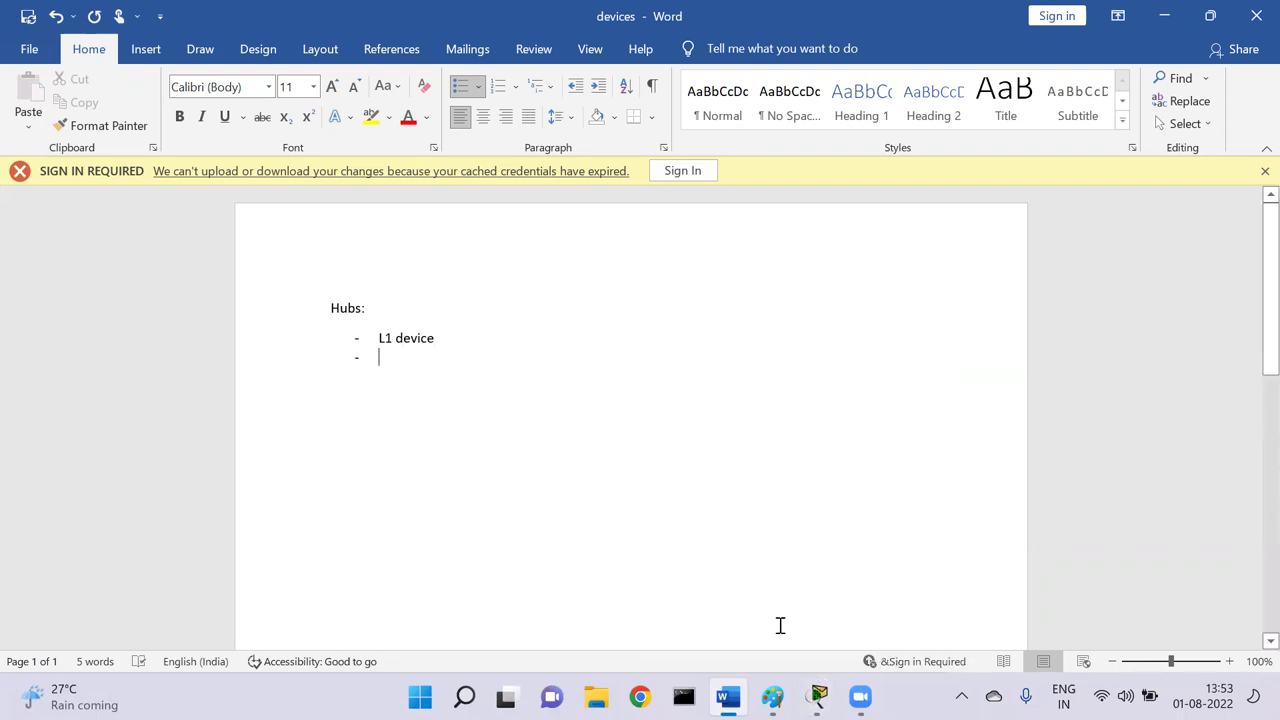
left_click(1163, 16)
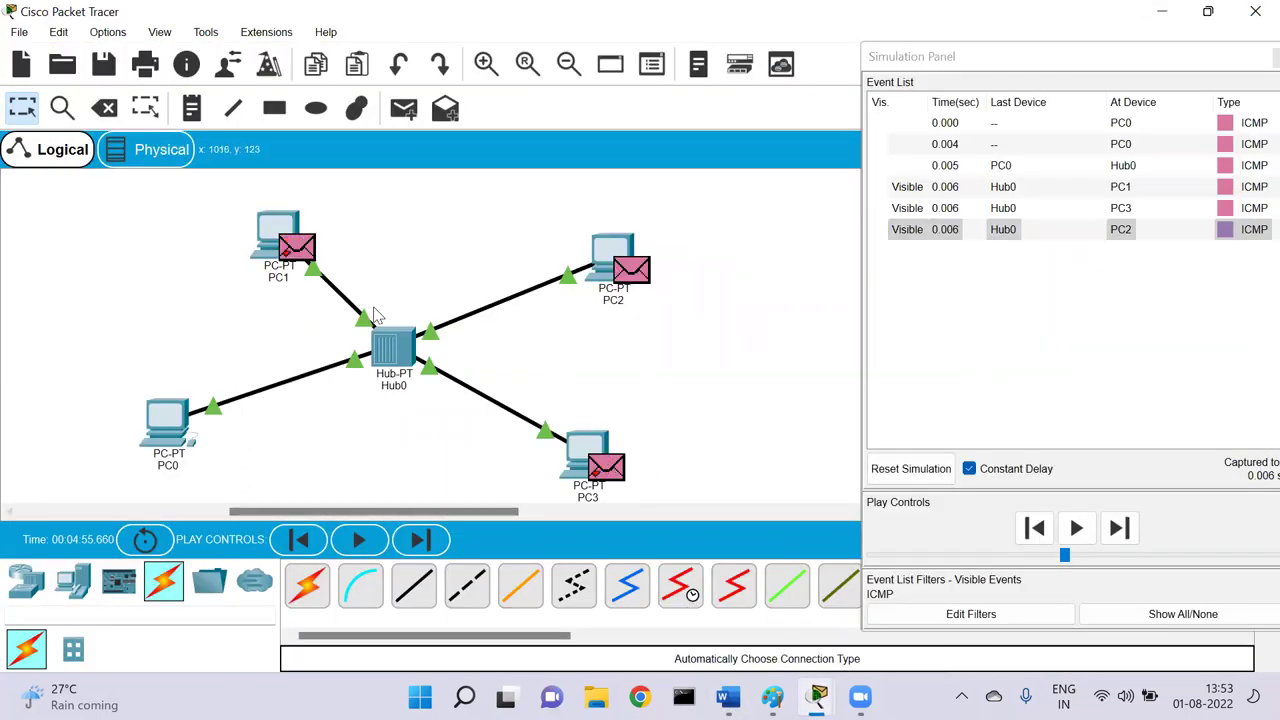
Open and close PC1's device window, then bring the Word notes back to front.
left_click(282, 236)
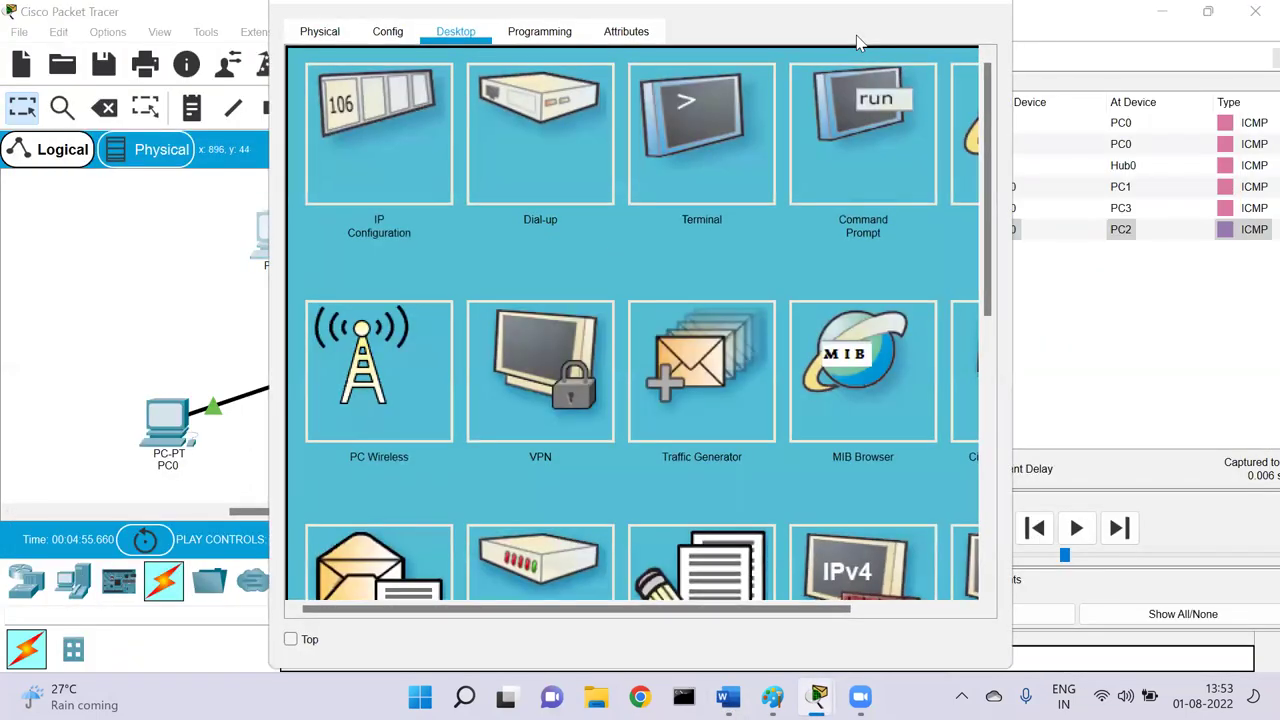
key("alt+F4")
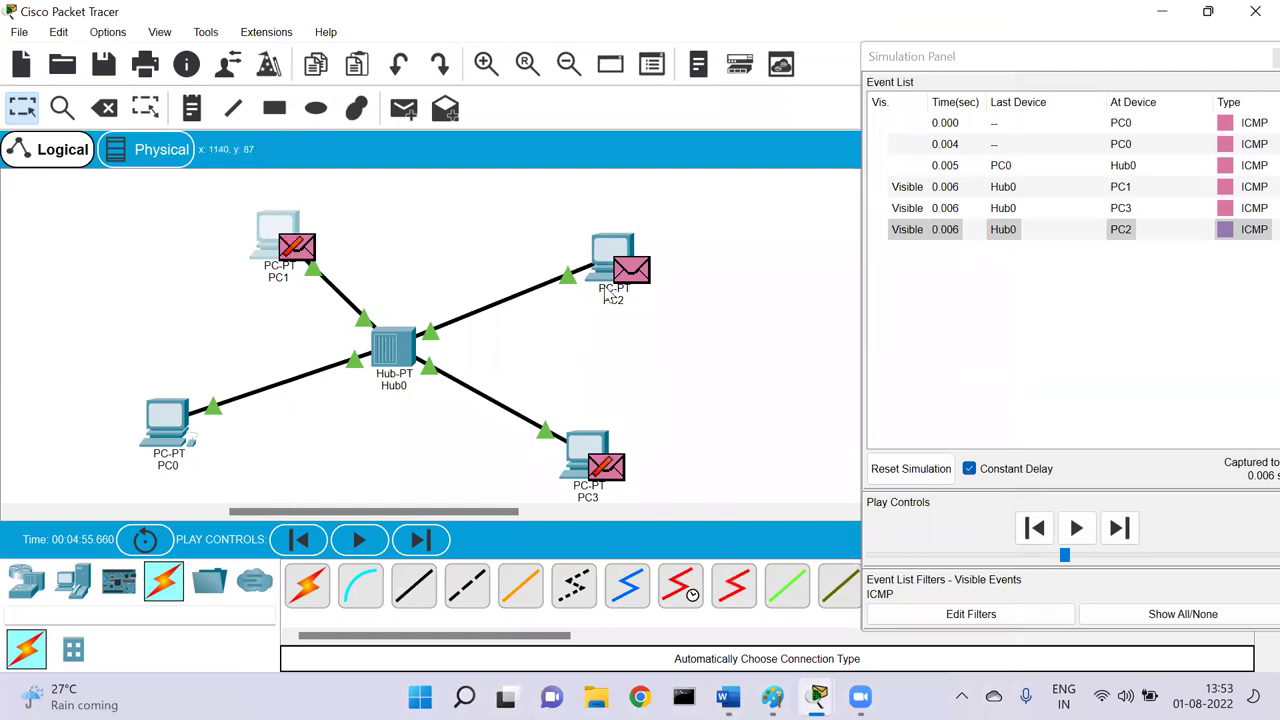
mouse_move(347, 315)
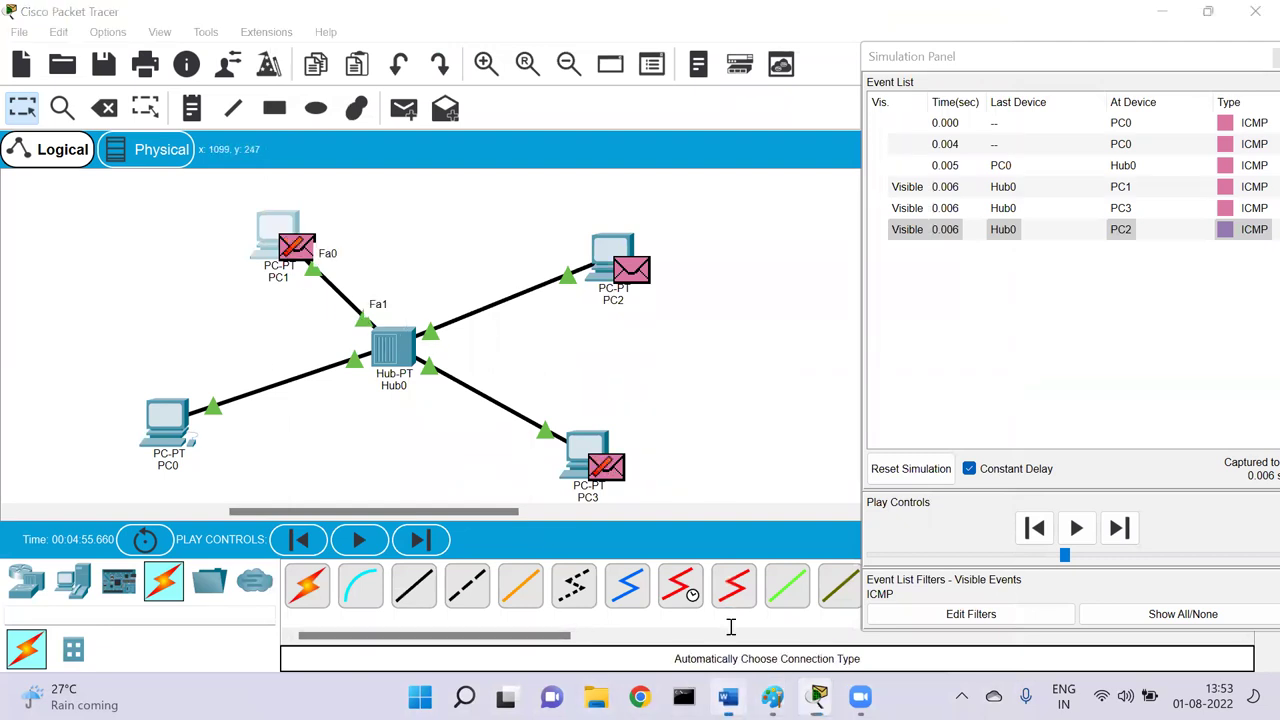
left_click(728, 697)
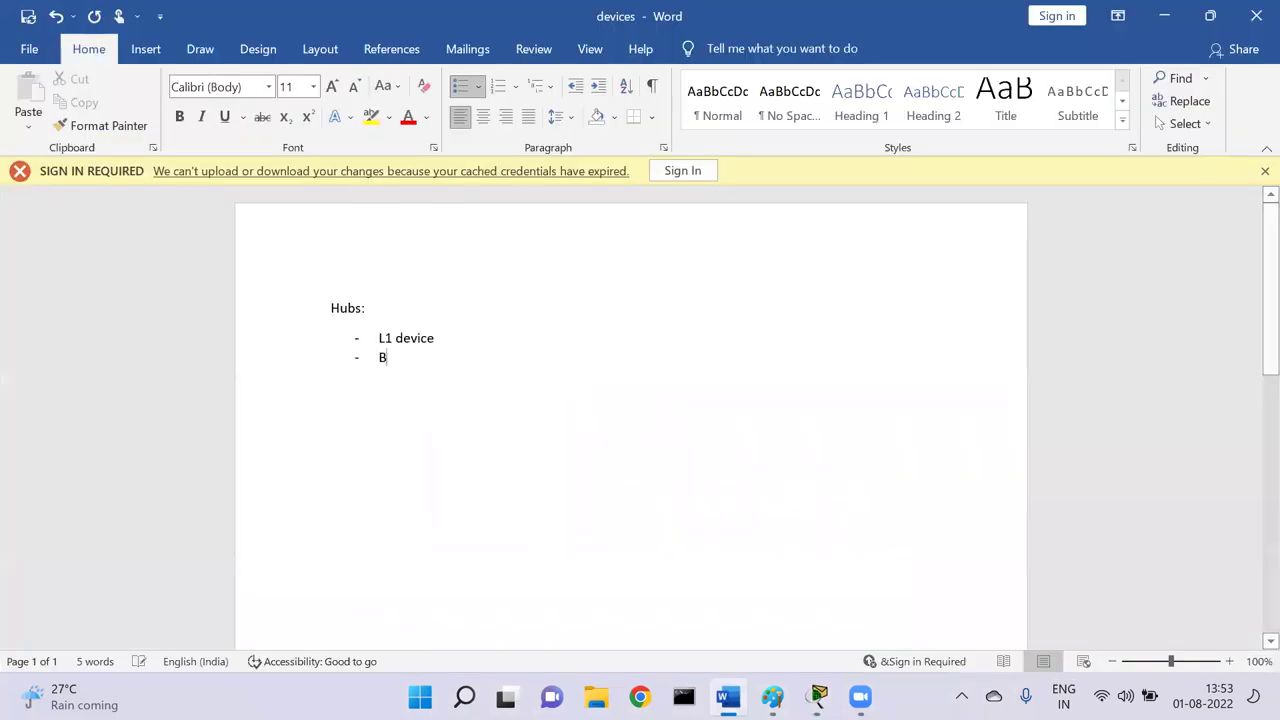
Correct the second Hubs bullet so it reads 'Single BD'.
type("r")
key("BackSpace")
type("D")
type("single")
In Paint, sketch two computers joined by a link line.
left_click(772, 697)
left_click_drag(623, 277, 634, 360)
mouse_move(630, 290)
left_mouse_down()
mouse_move(678, 291)
mouse_move(675, 356)
mouse_move(639, 363)
mouse_move(659, 388)
left_mouse_up()
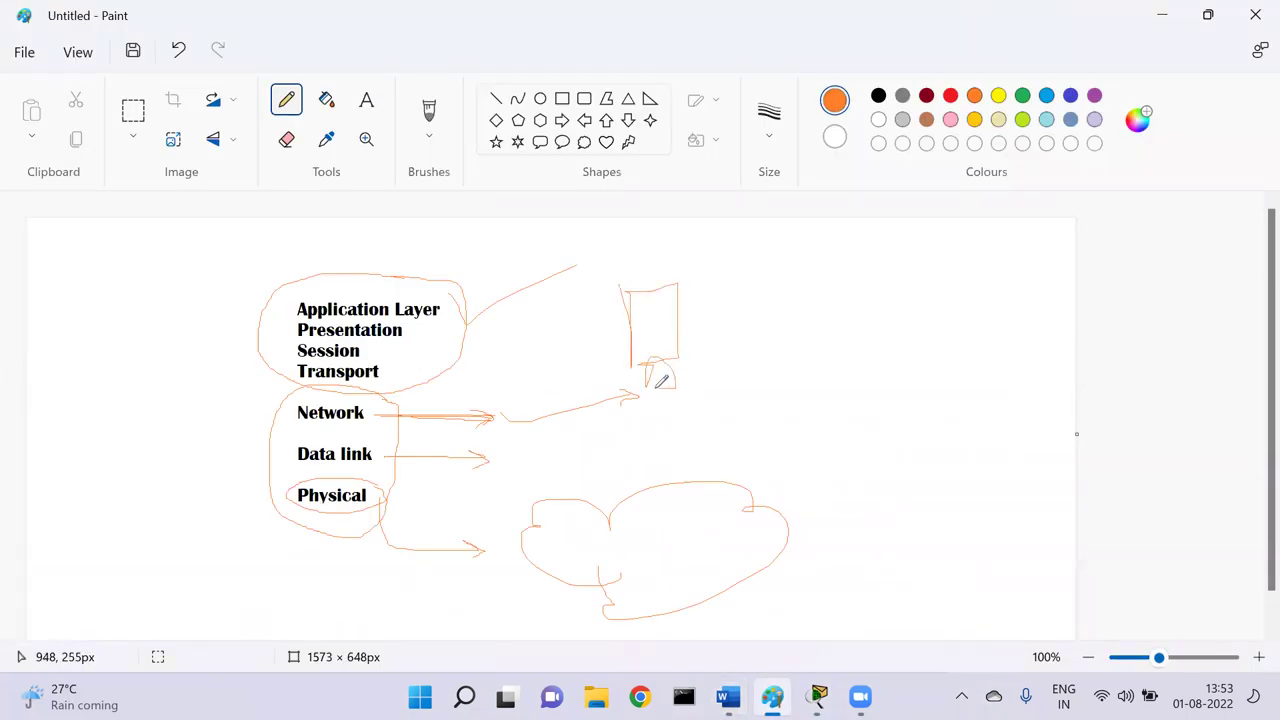
mouse_move(680, 326)
left_mouse_down()
mouse_move(939, 268)
mouse_move(923, 260)
mouse_move(927, 239)
mouse_move(967, 239)
mouse_move(968, 290)
mouse_move(937, 303)
mouse_move(949, 305)
mouse_move(943, 324)
mouse_move(948, 302)
mouse_move(970, 305)
mouse_move(935, 326)
left_mouse_up()
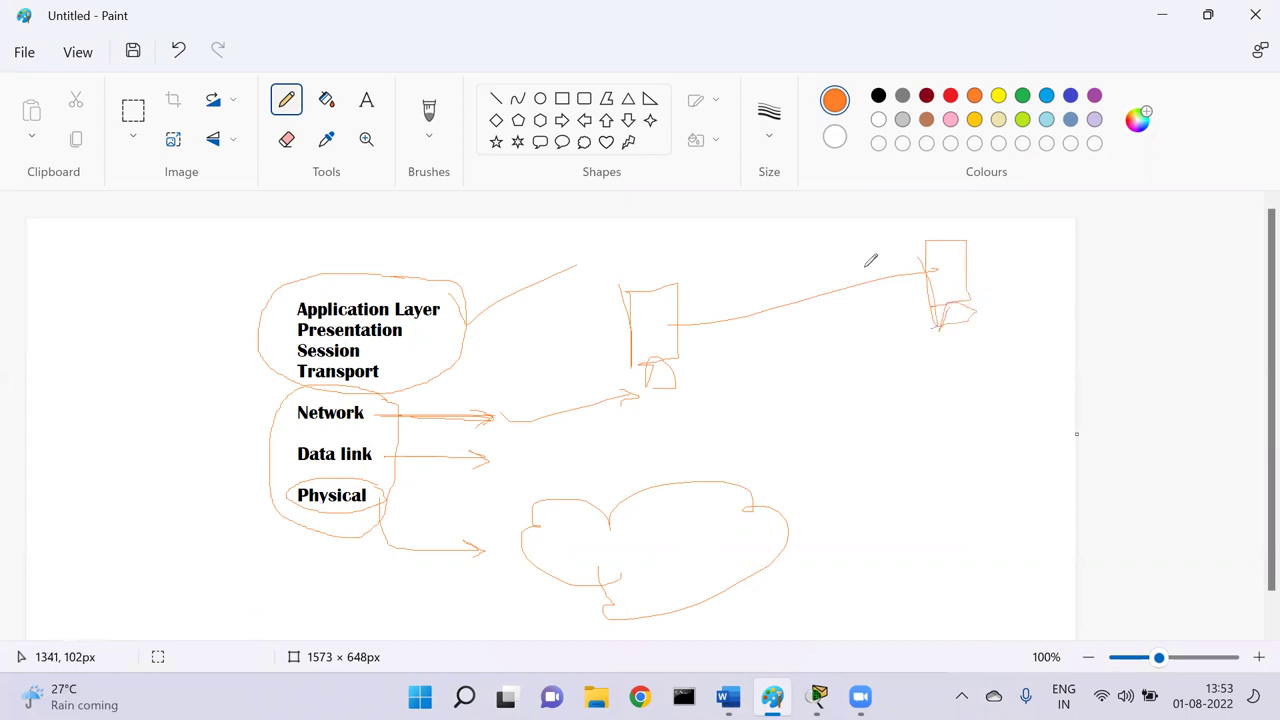
Draw opposing strokes meeting mid-link, circle the collision, and return to Word.
left_click_drag(680, 317, 792, 287)
mouse_move(920, 264)
left_mouse_down()
mouse_move(800, 294)
mouse_move(819, 286)
left_mouse_up()
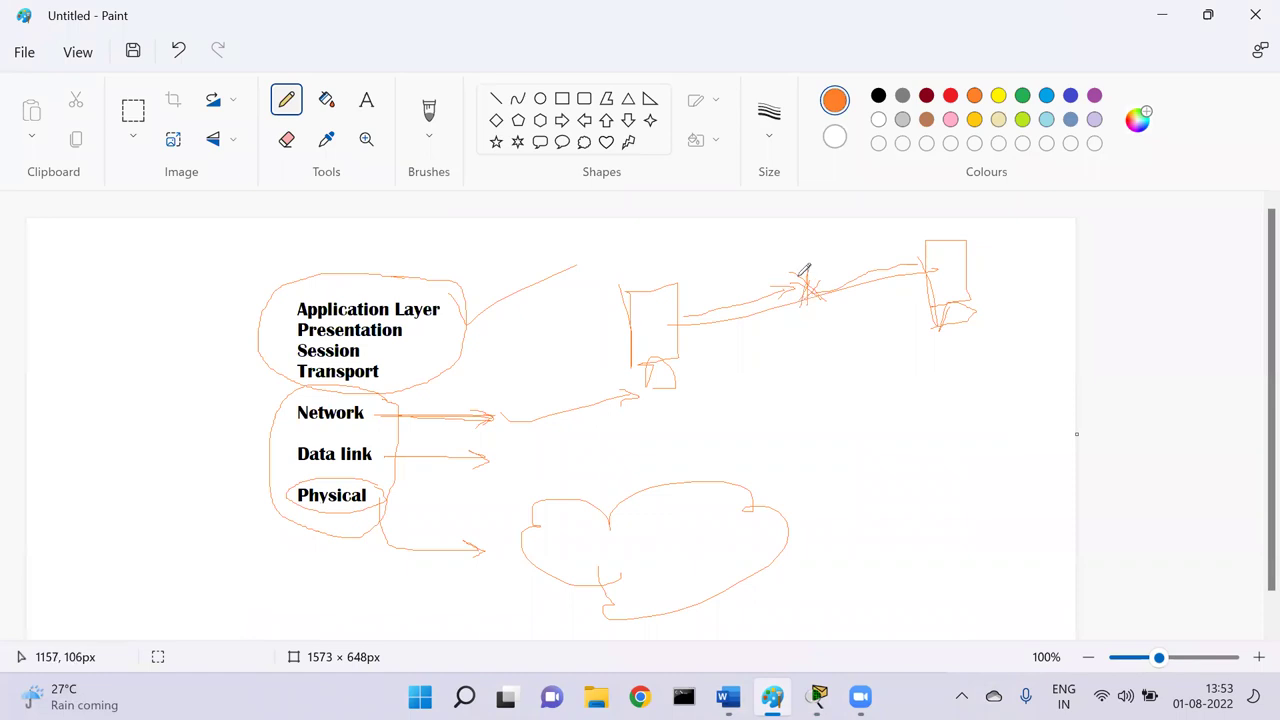
mouse_move(734, 262)
left_mouse_down()
mouse_move(869, 314)
mouse_move(836, 241)
mouse_move(722, 259)
mouse_move(762, 247)
mouse_move(707, 267)
mouse_move(724, 359)
mouse_move(868, 327)
mouse_move(869, 265)
mouse_move(757, 243)
left_mouse_up()
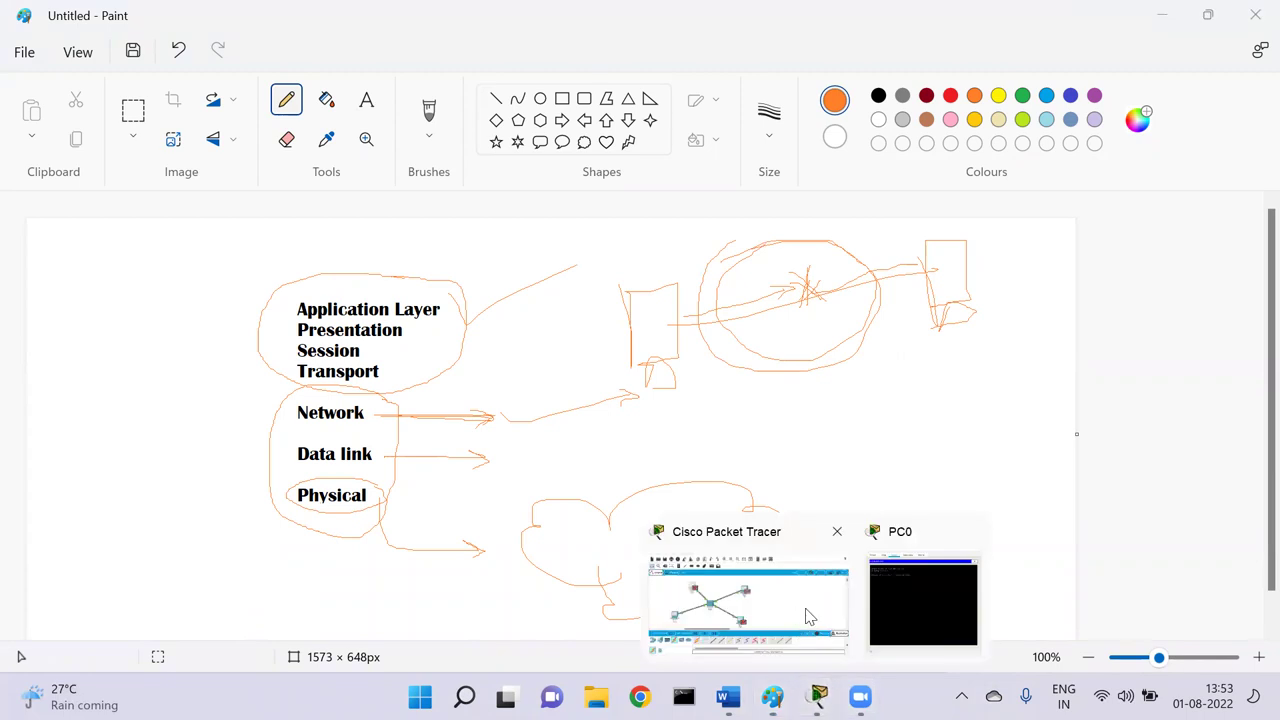
left_click(808, 614)
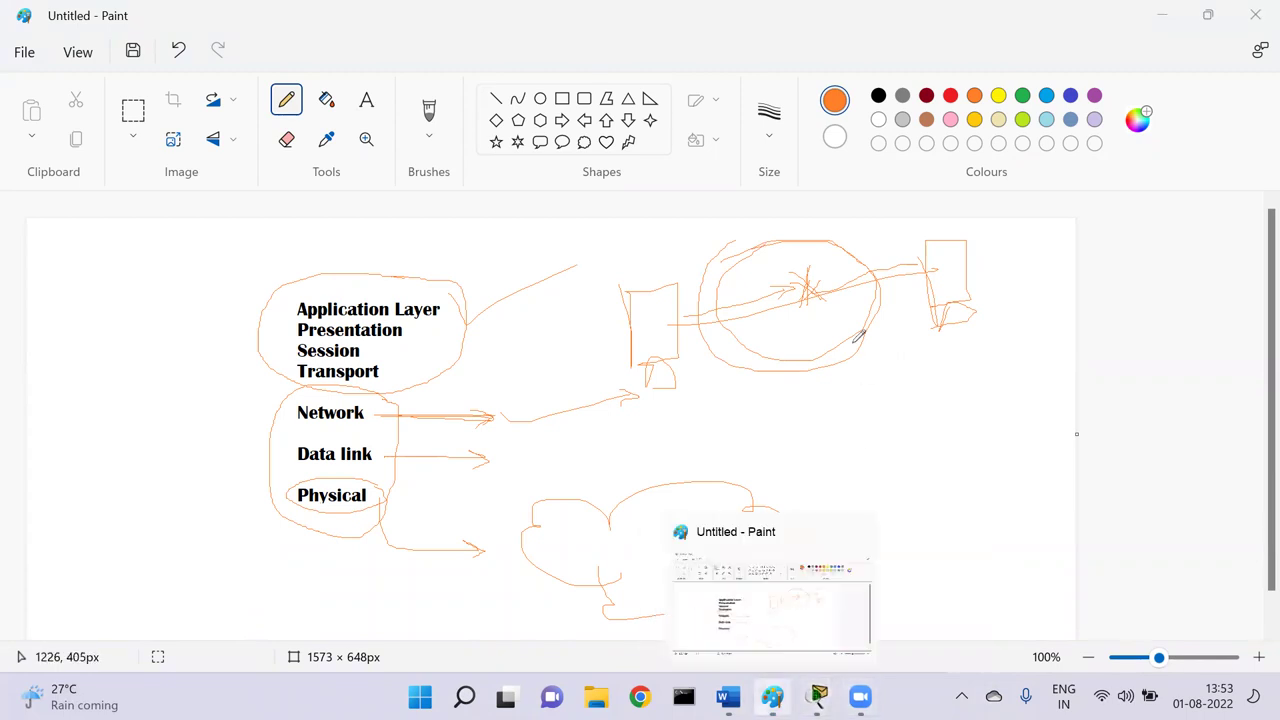
key("alt+Tab")
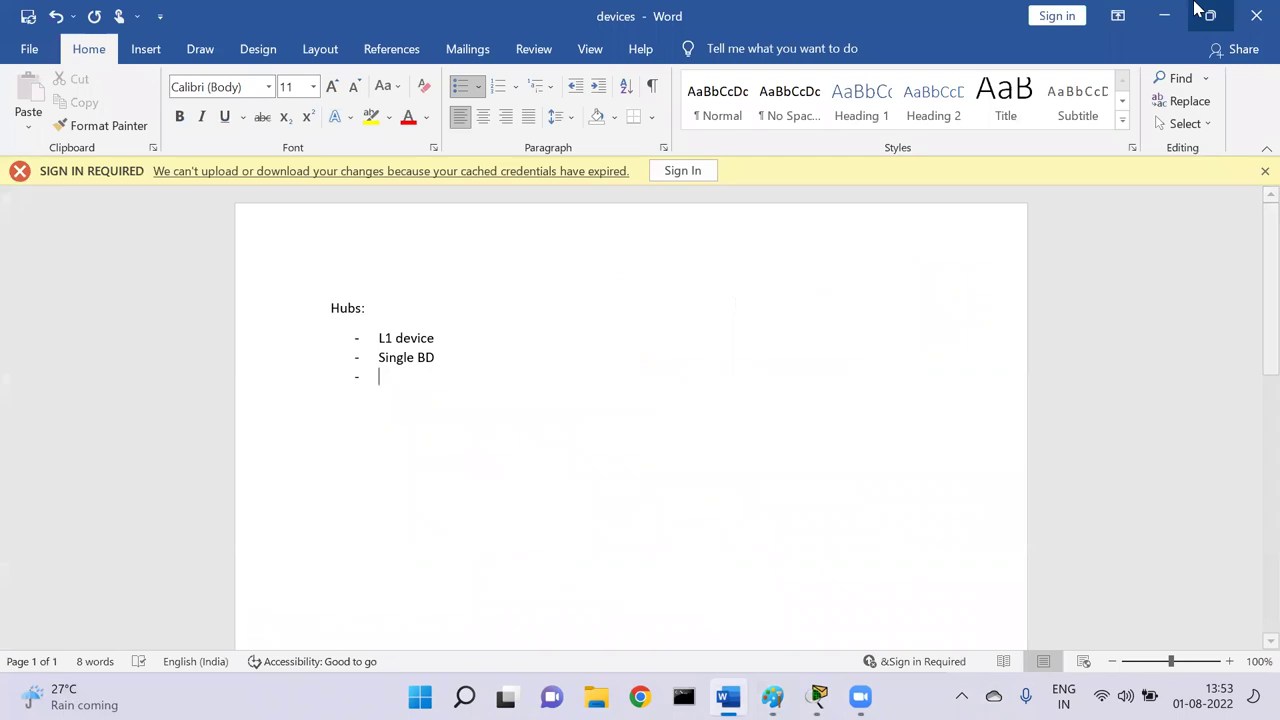
Minimize Word to show the Packet Tracer hub simulation.
left_click(1163, 18)
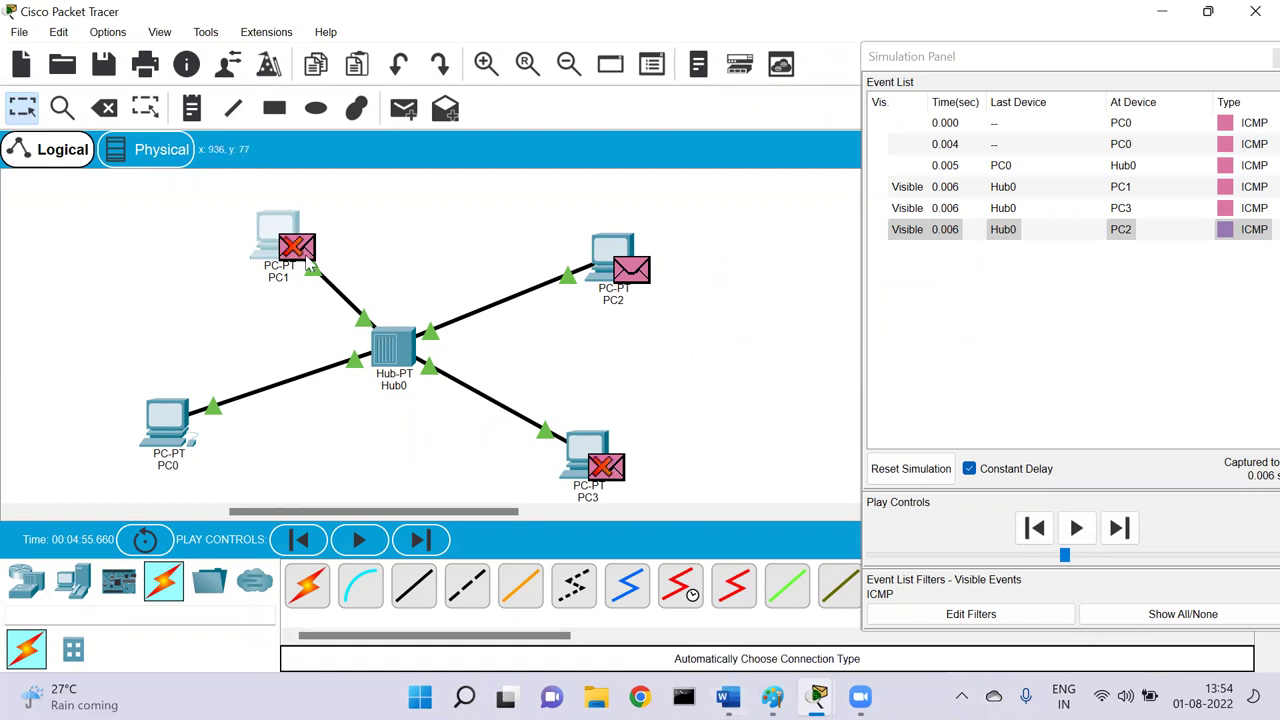
Check PC1's window, then add a 'Single CD' bullet to the Hubs notes and minimize Word.
left_click(278, 238)
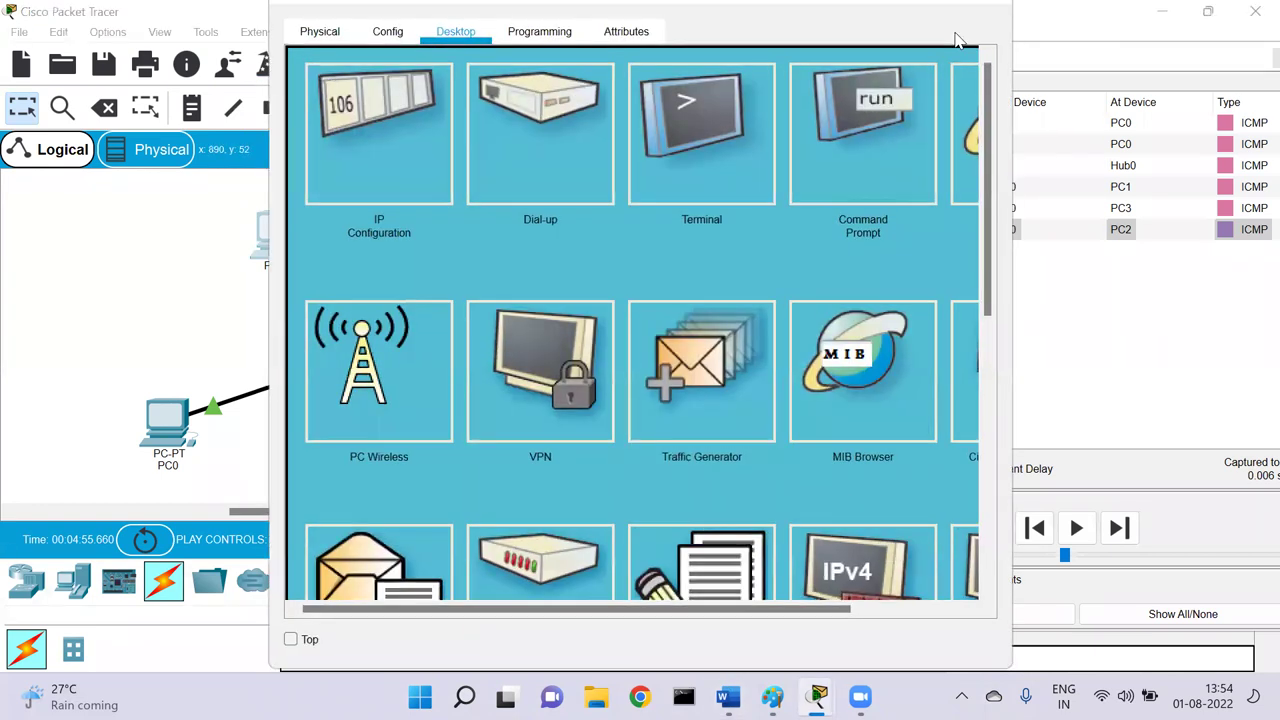
left_click(988, 16)
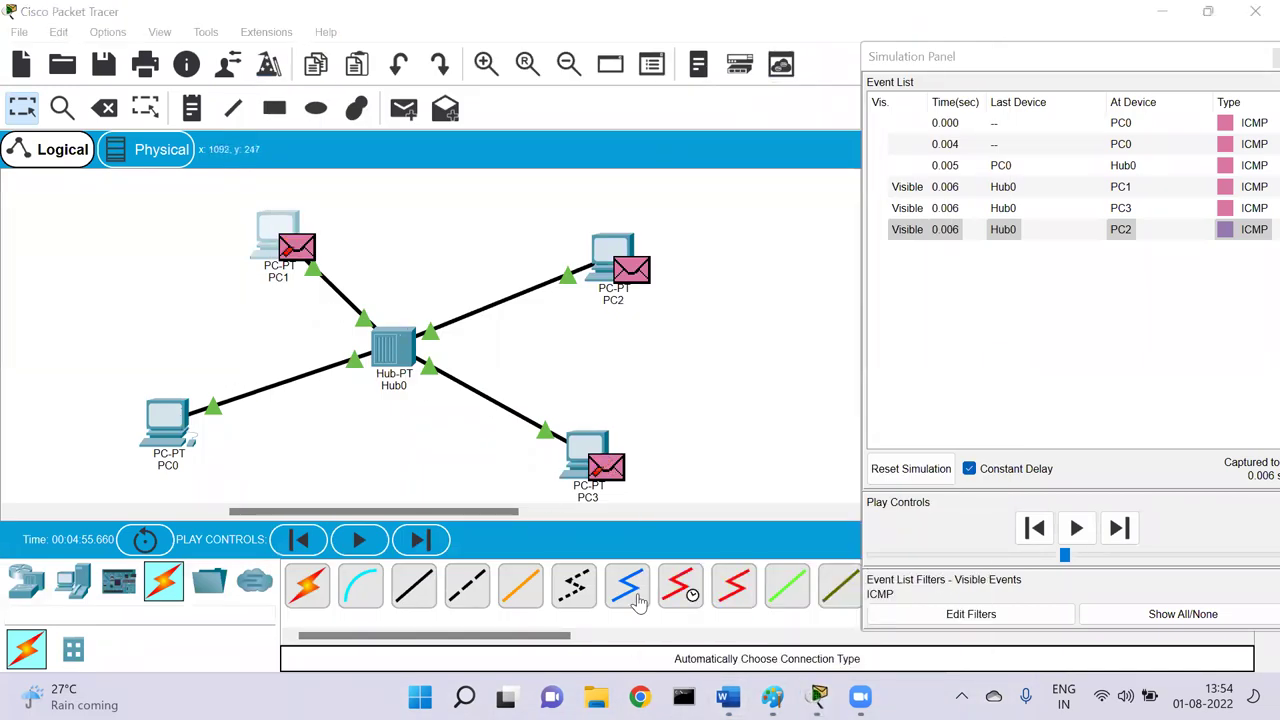
left_click(727, 697)
type("S")
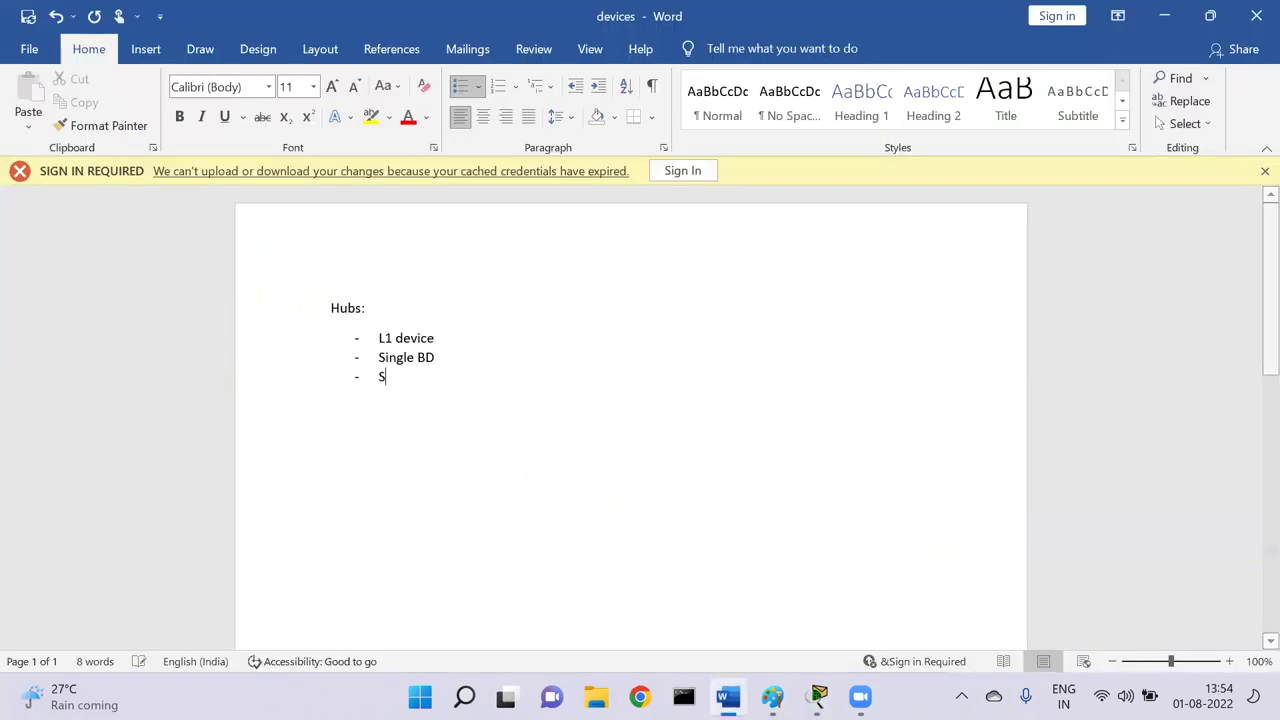
type("ingle CD")
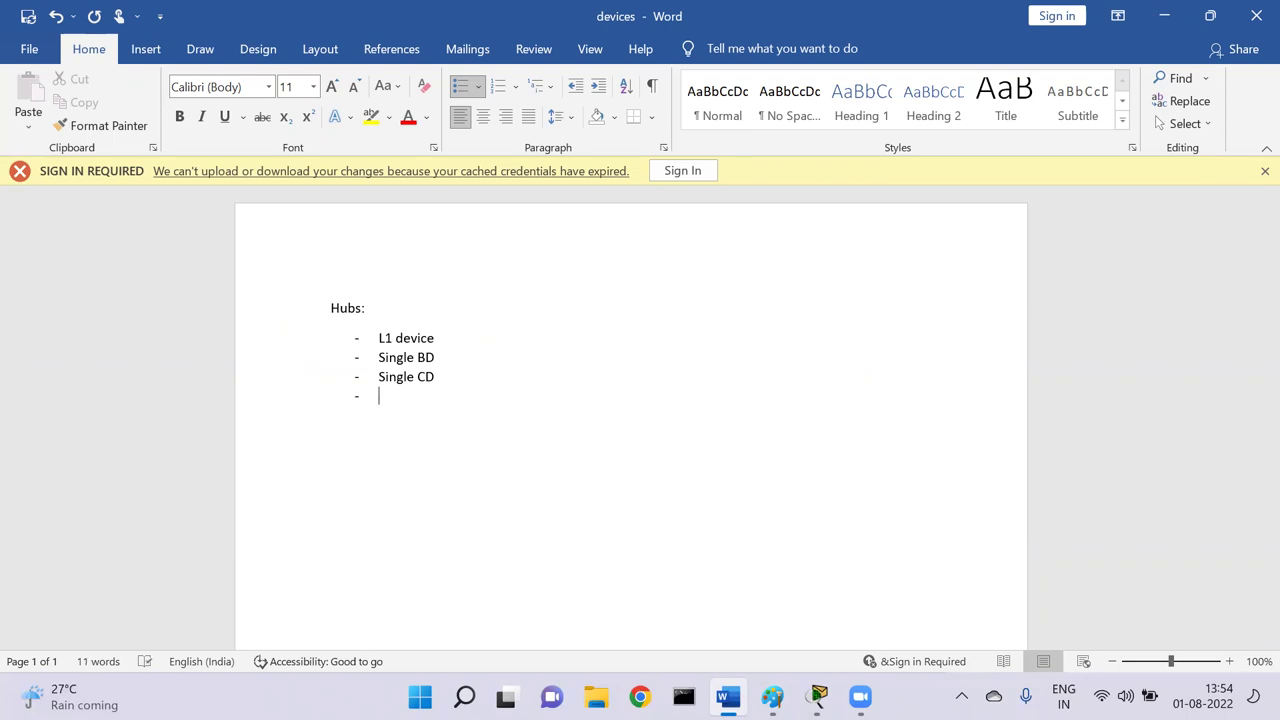
left_click(1164, 16)
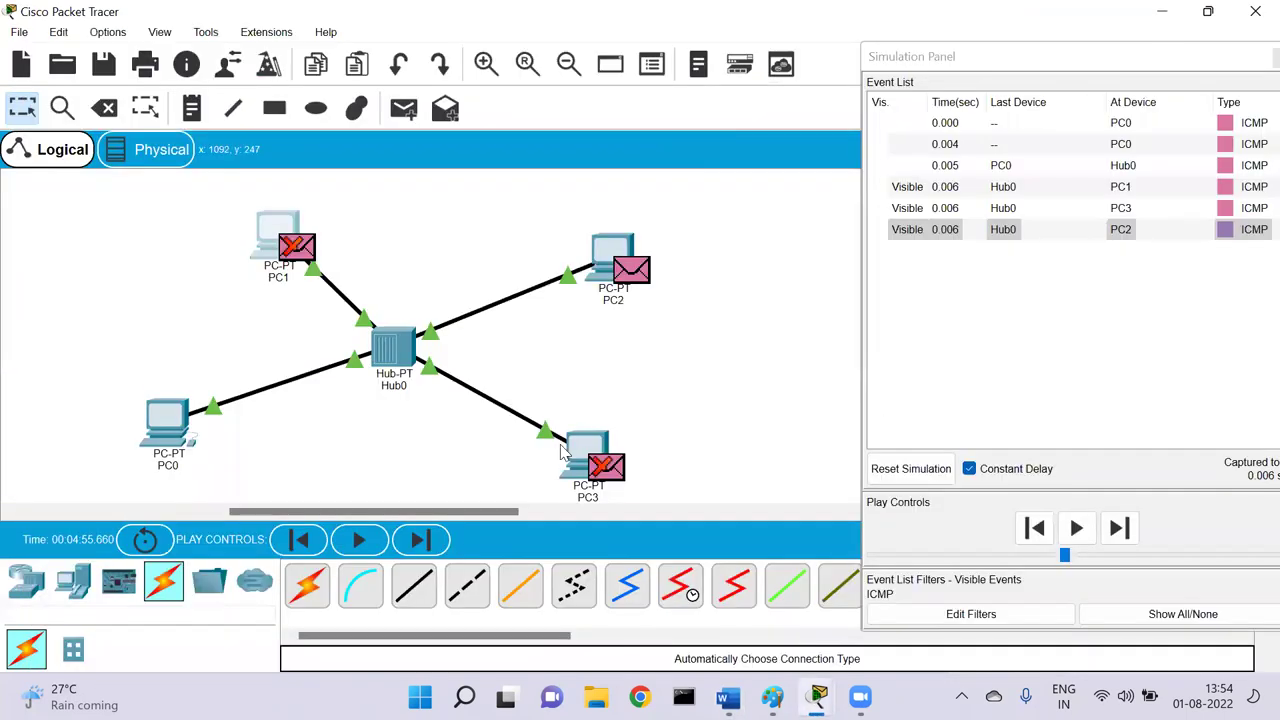
Check the ping to 10.0.0.3 in PC0's command prompt, then return to the Word notes.
left_click(168, 428)
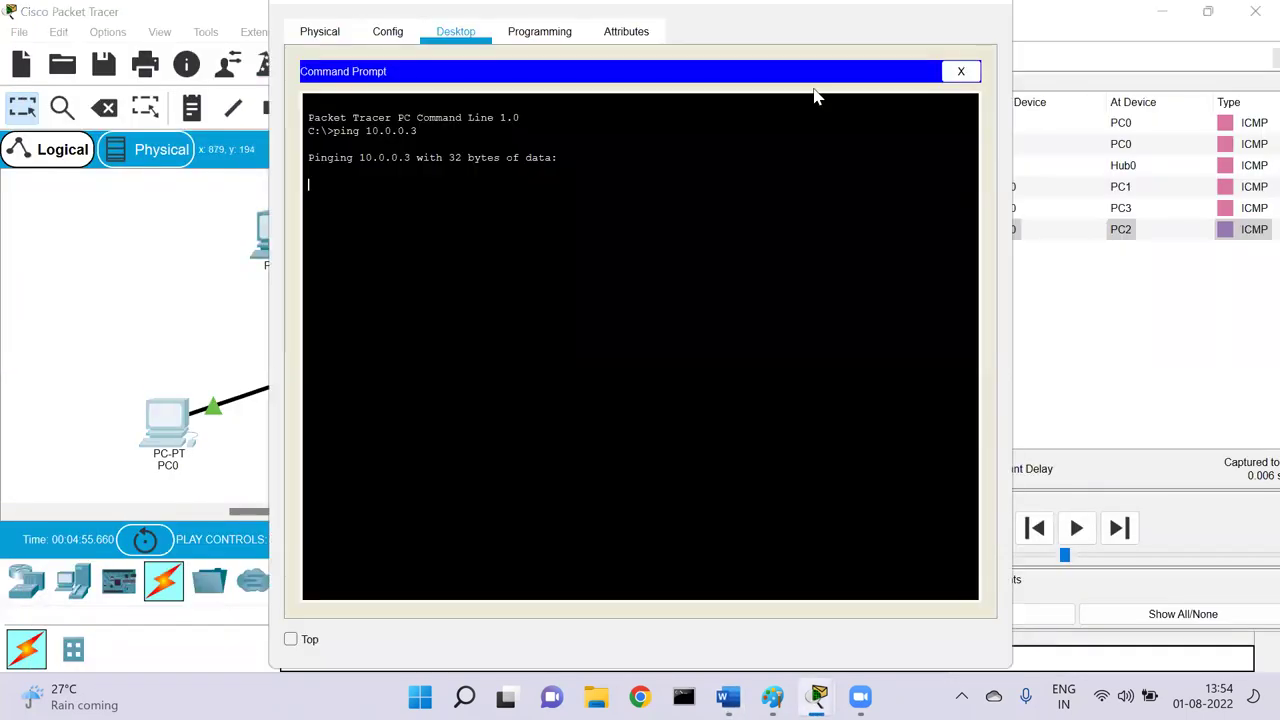
left_click(990, 14)
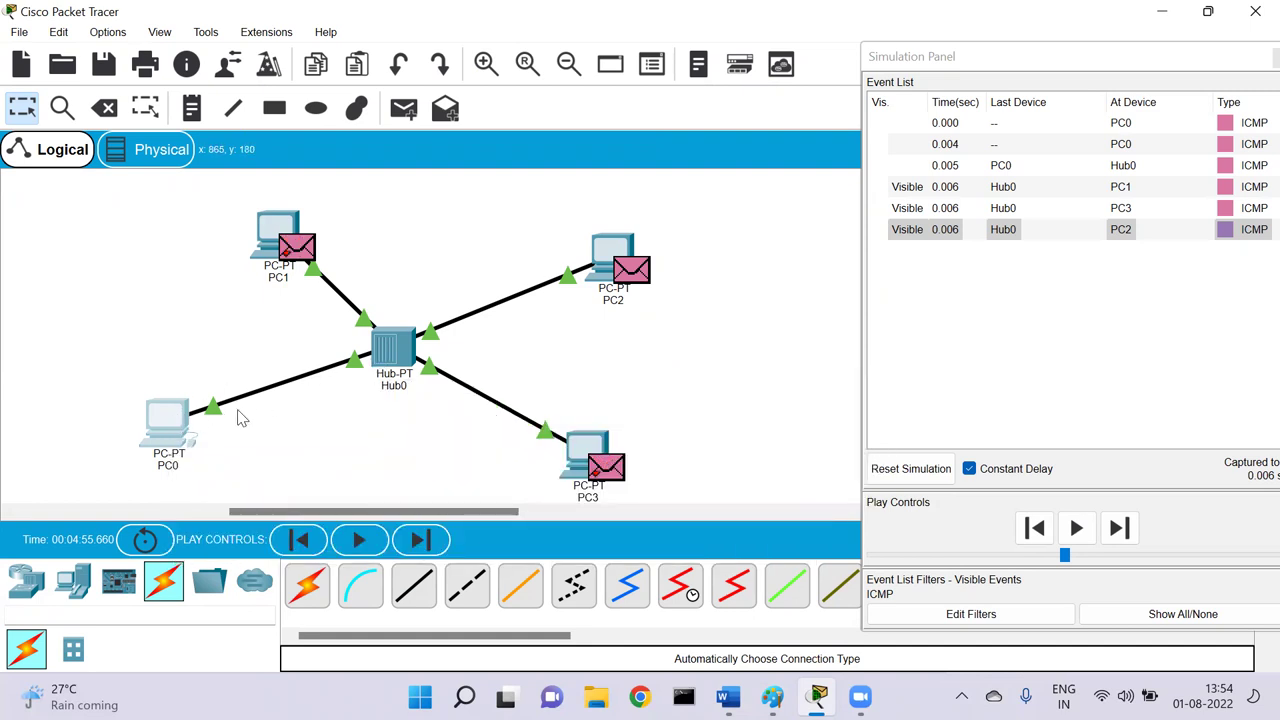
left_click(728, 697)
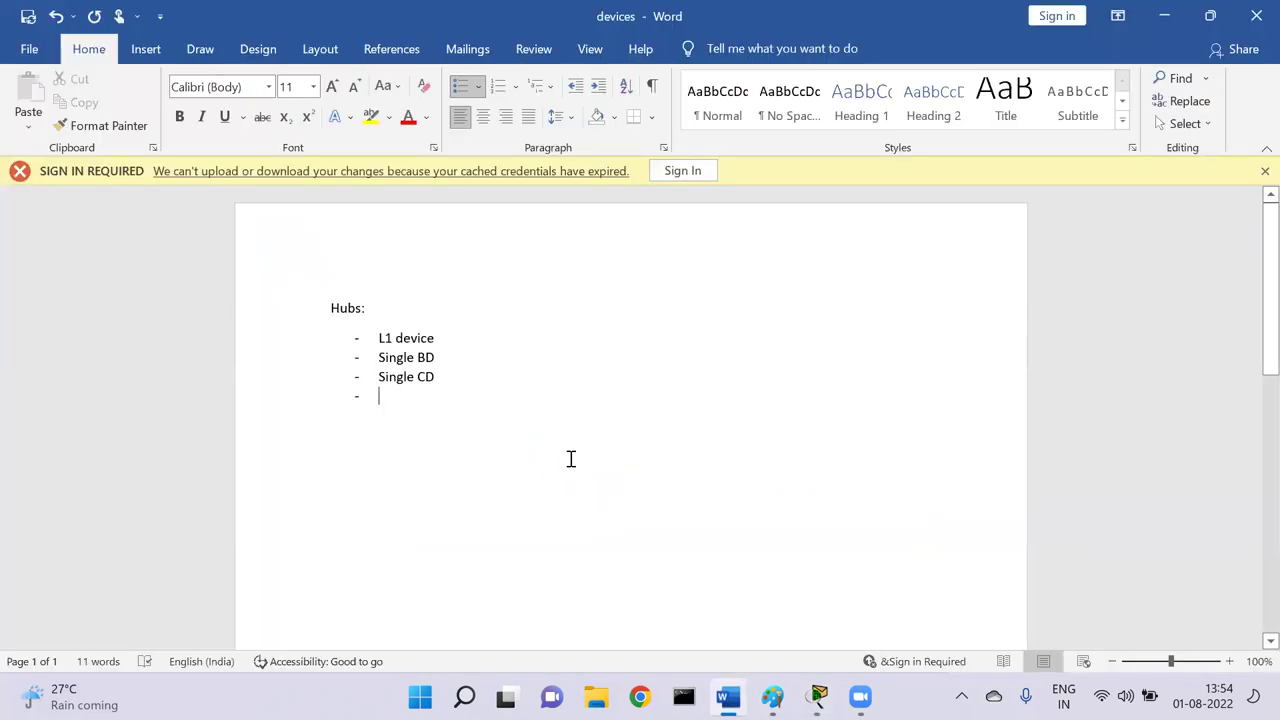
Add a 'Half duplex' bullet to the Hubs list and return to Packet Tracer.
type("Half duplex")
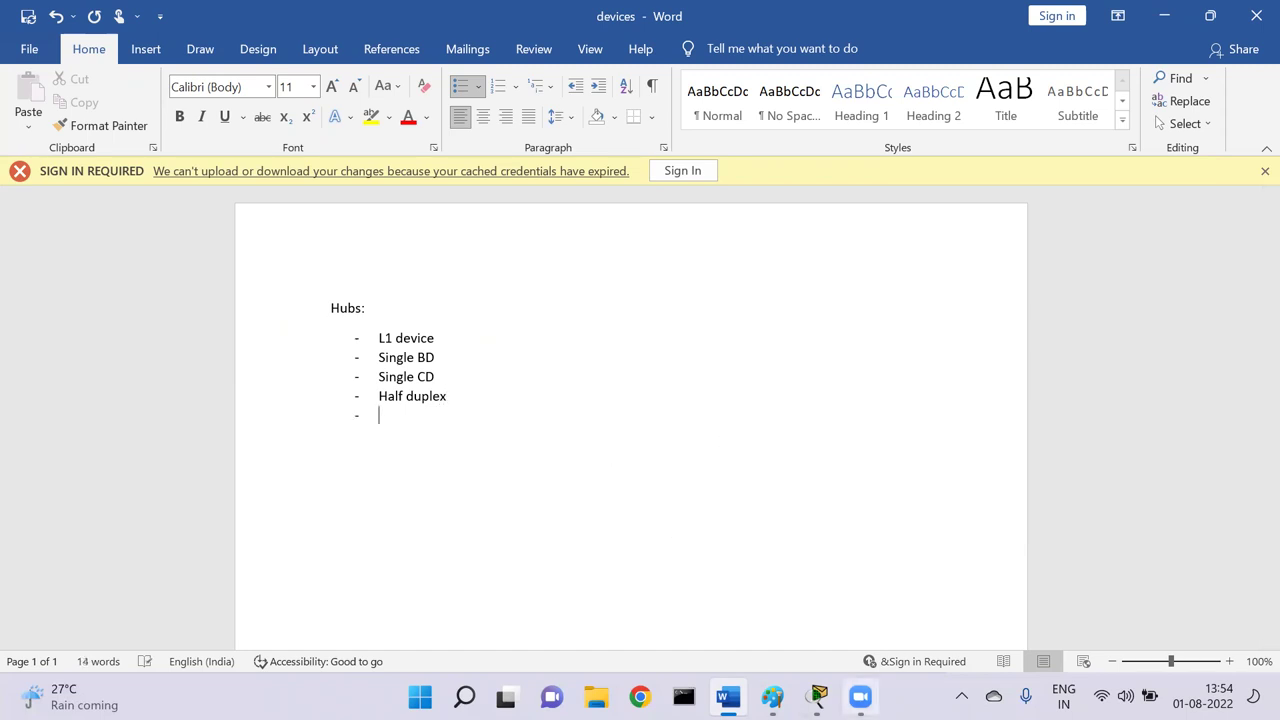
left_click(817, 697)
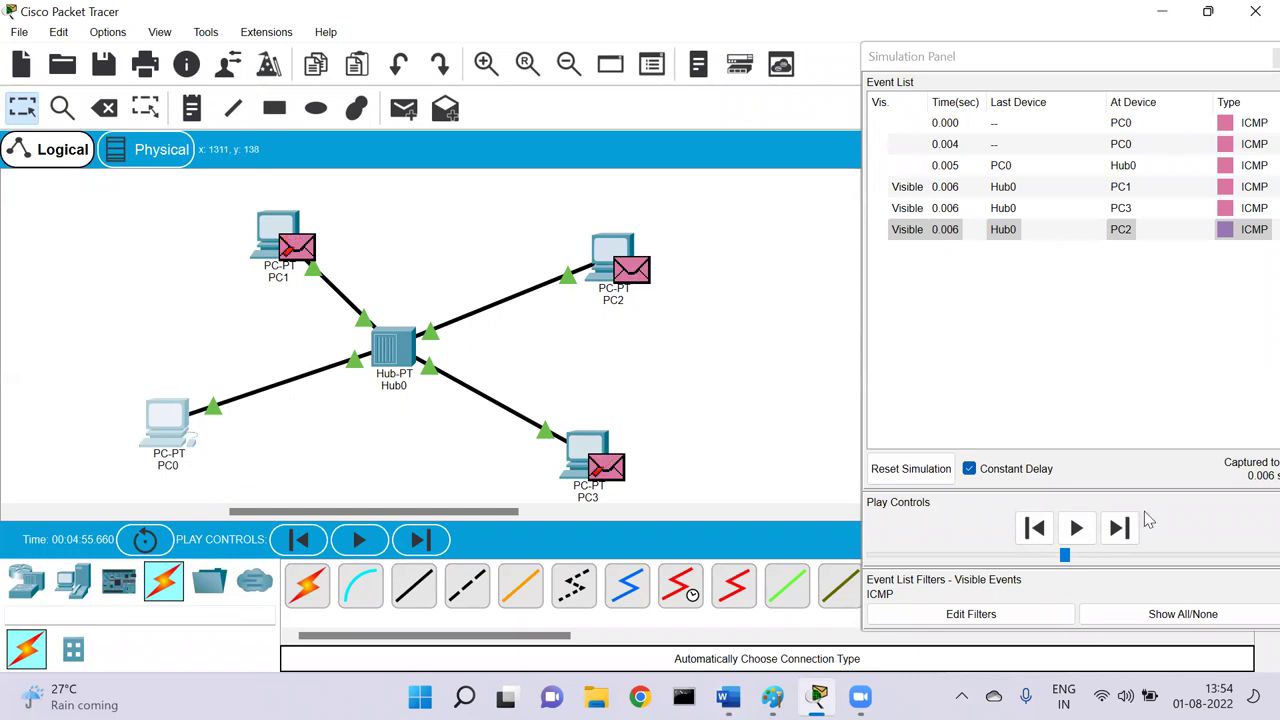
left_click(1119, 528)
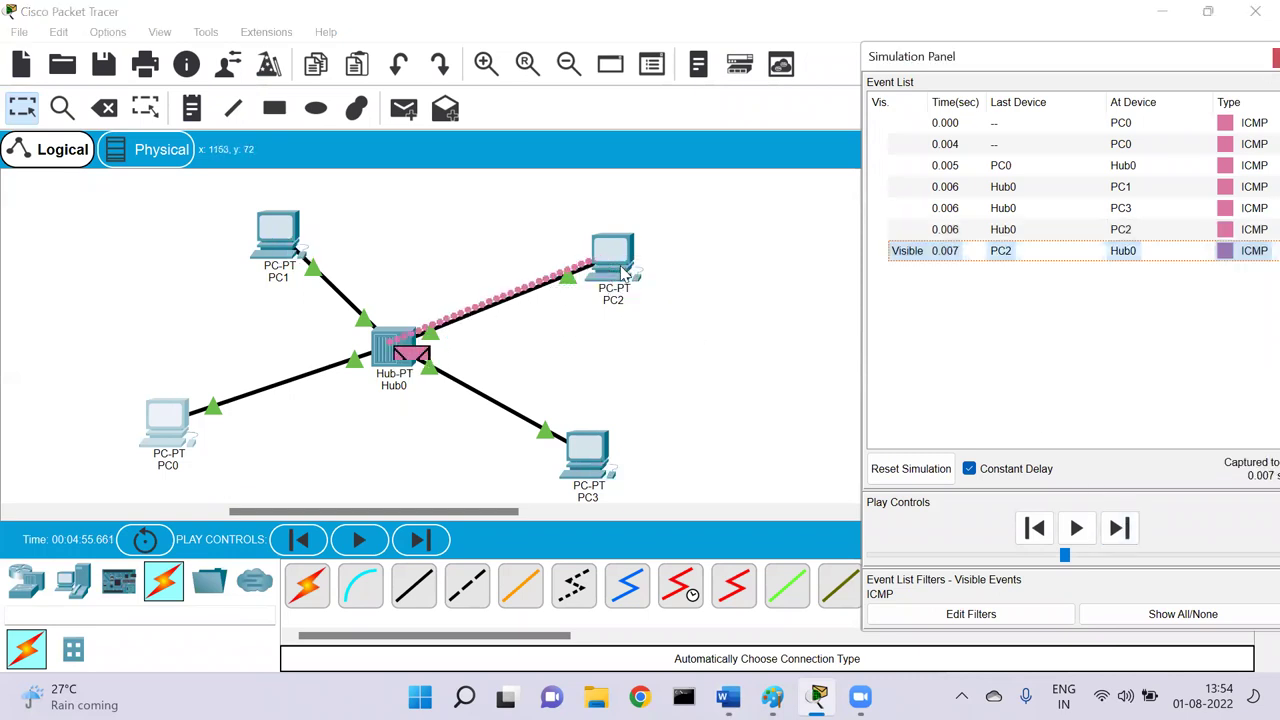
left_click(412, 358)
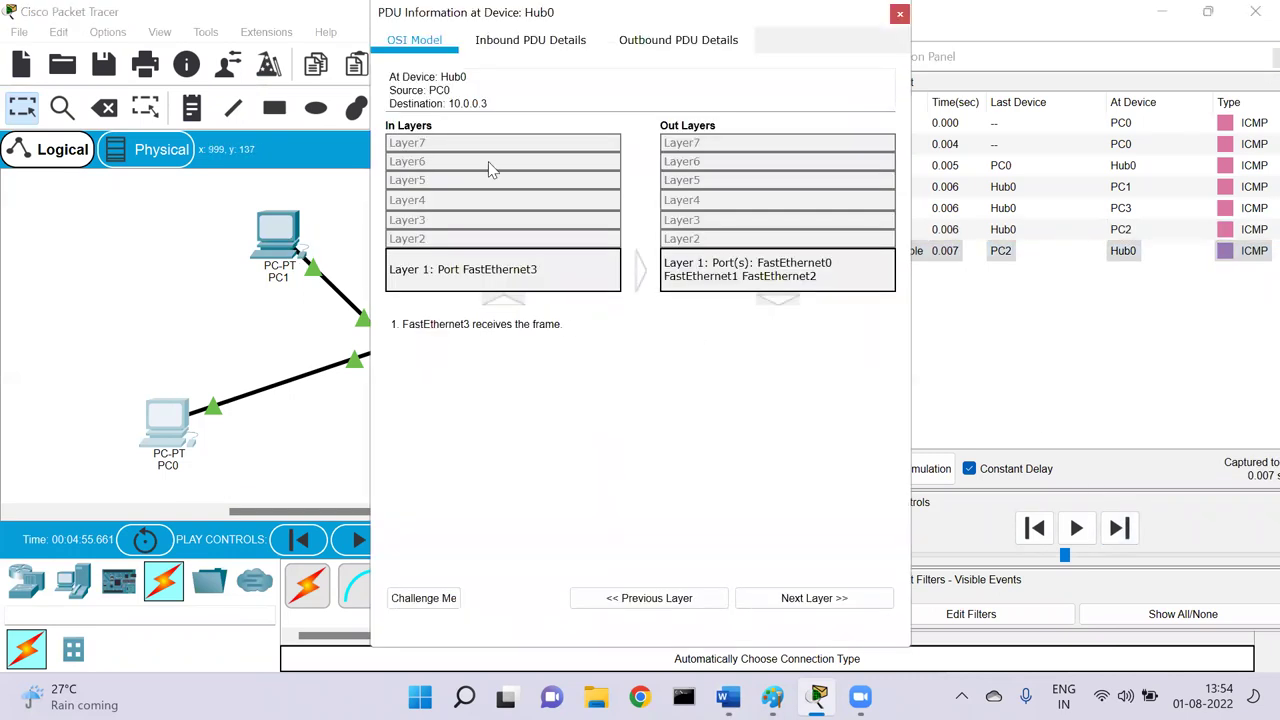
left_click(501, 46)
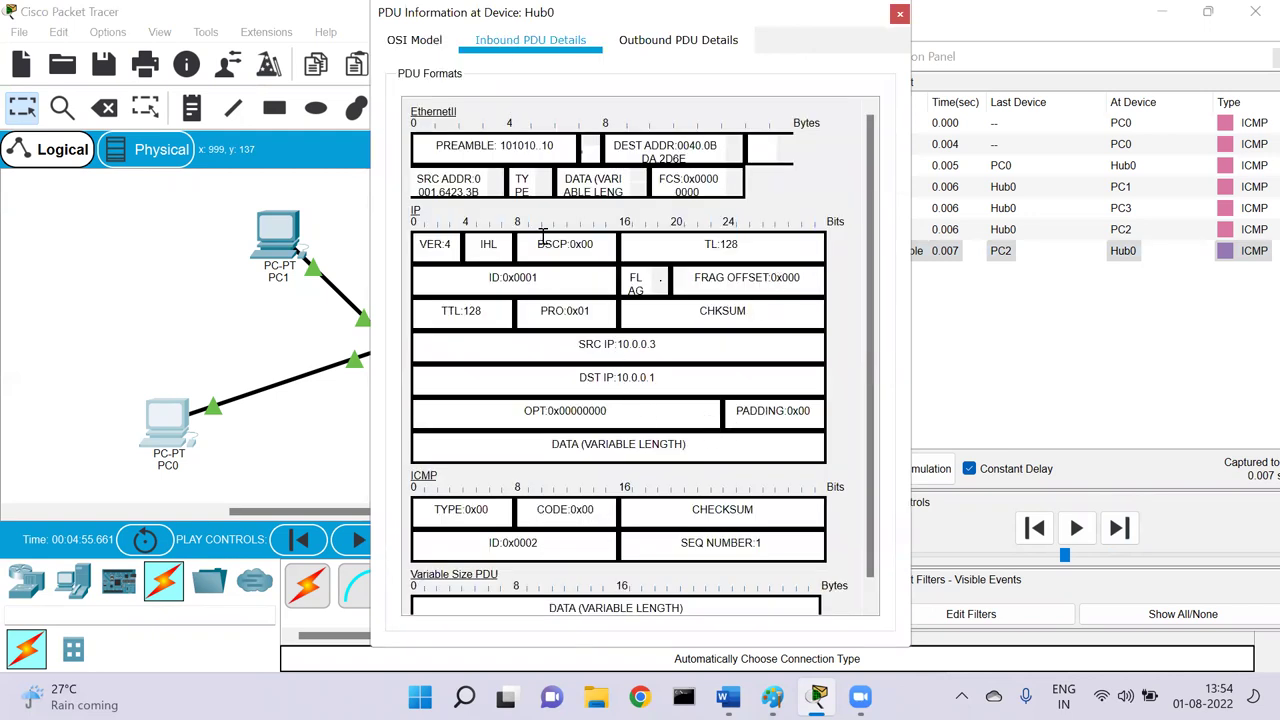
left_click_drag(780, 12, 1075, 44)
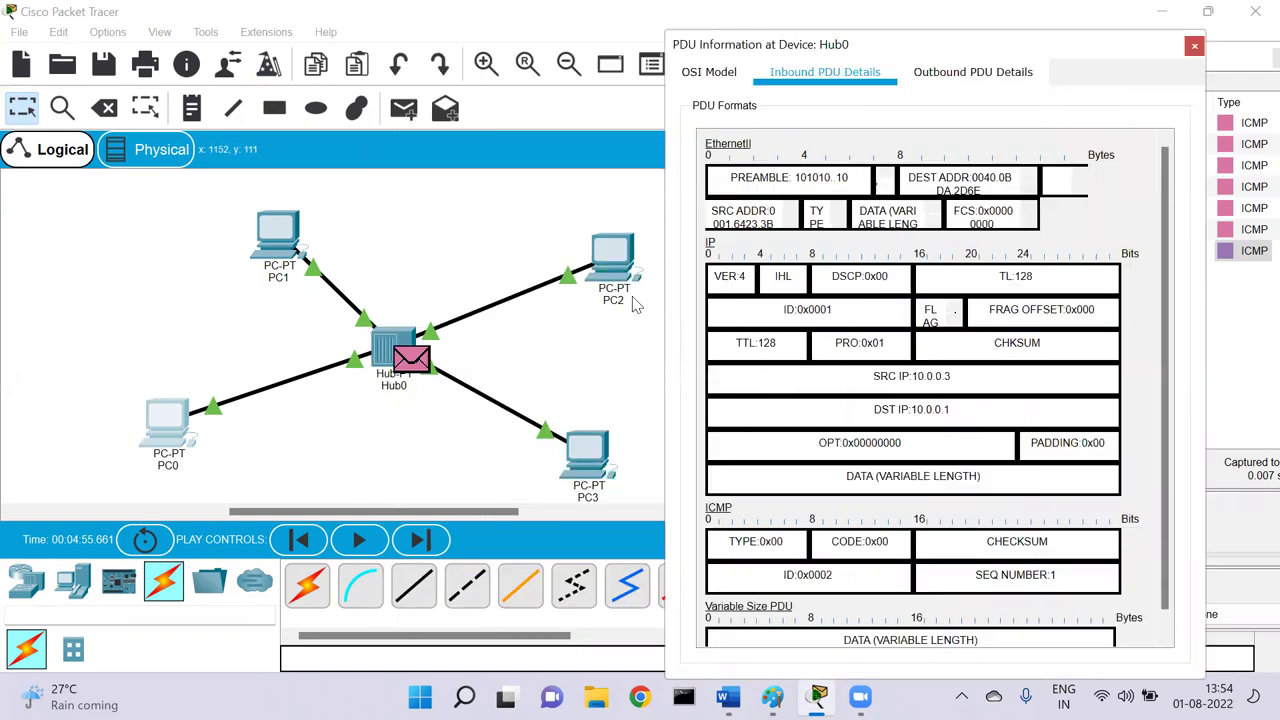
left_click_drag(913, 380, 950, 409)
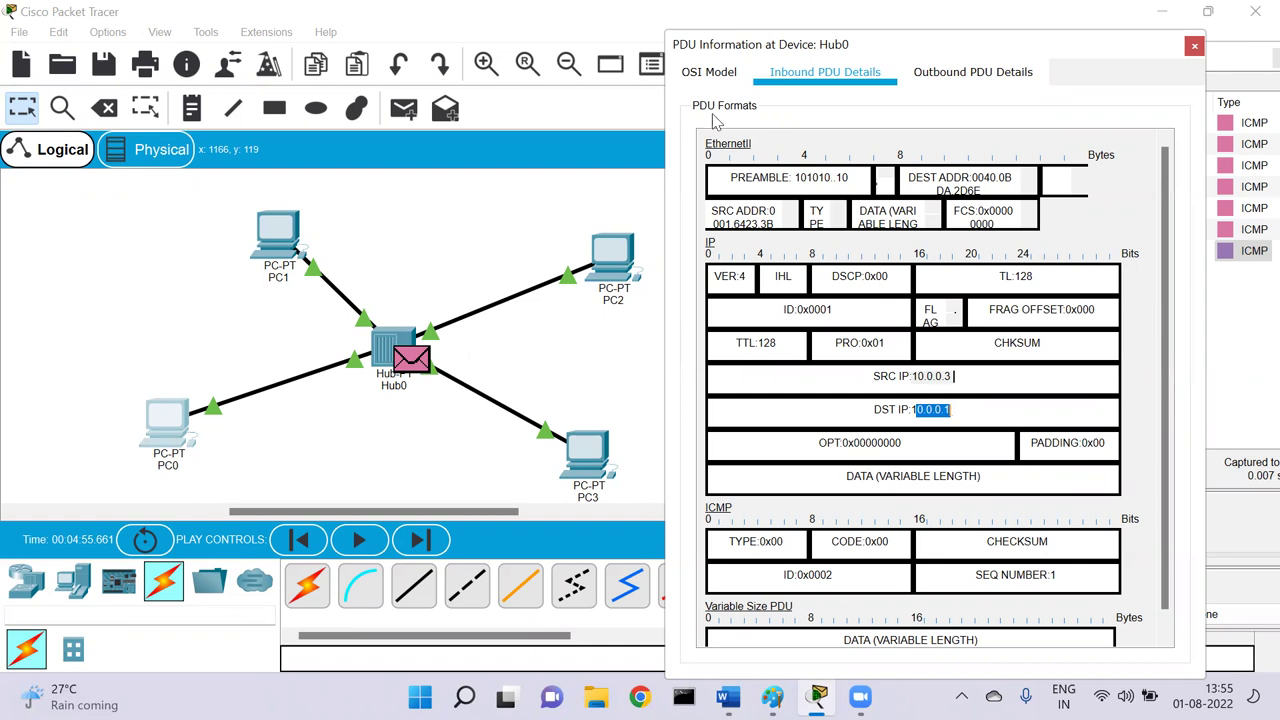
left_click(1139, 428)
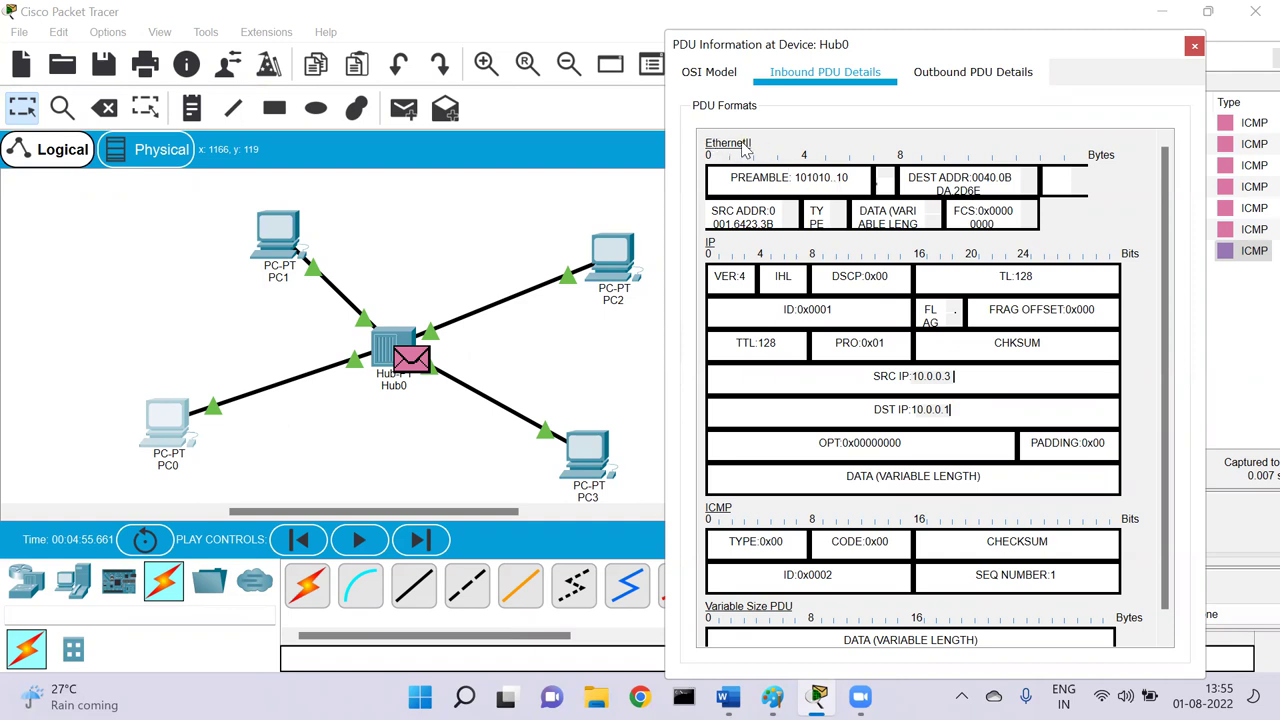
left_click_drag(976, 177, 988, 184)
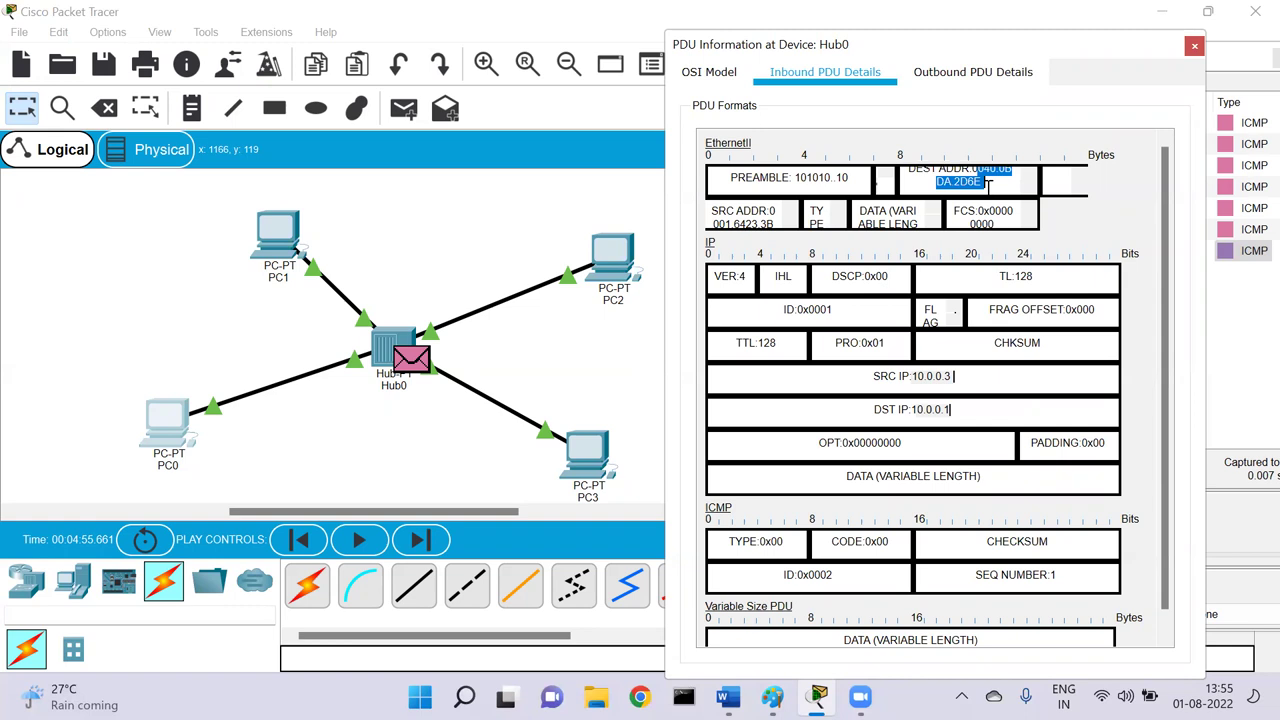
left_click_drag(772, 211, 775, 231)
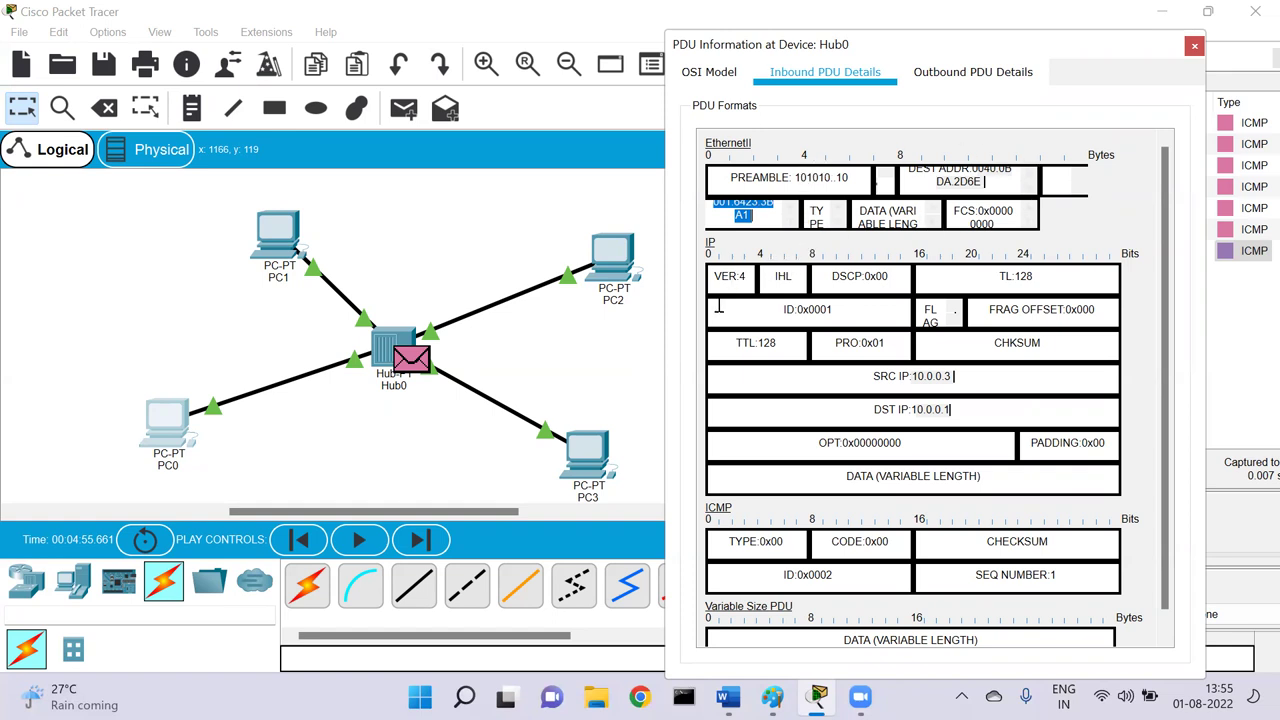
left_click_drag(919, 377, 957, 383)
left_click(932, 421)
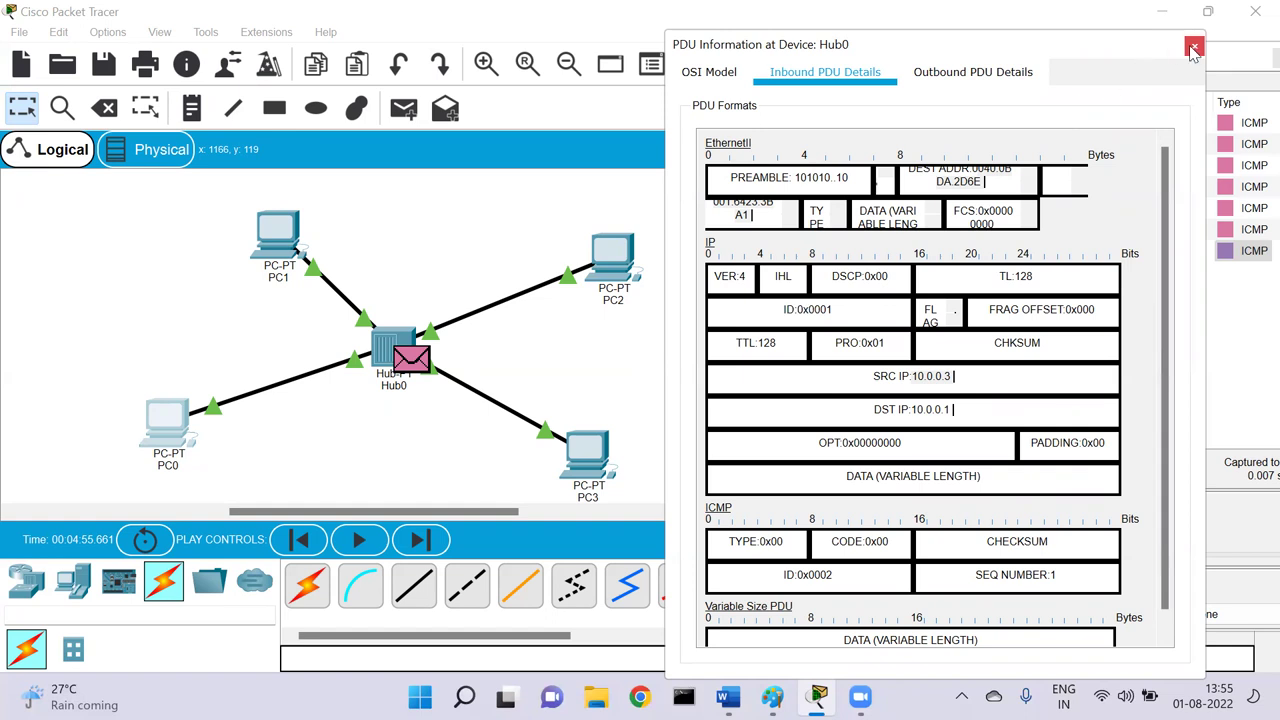
left_click(1193, 49)
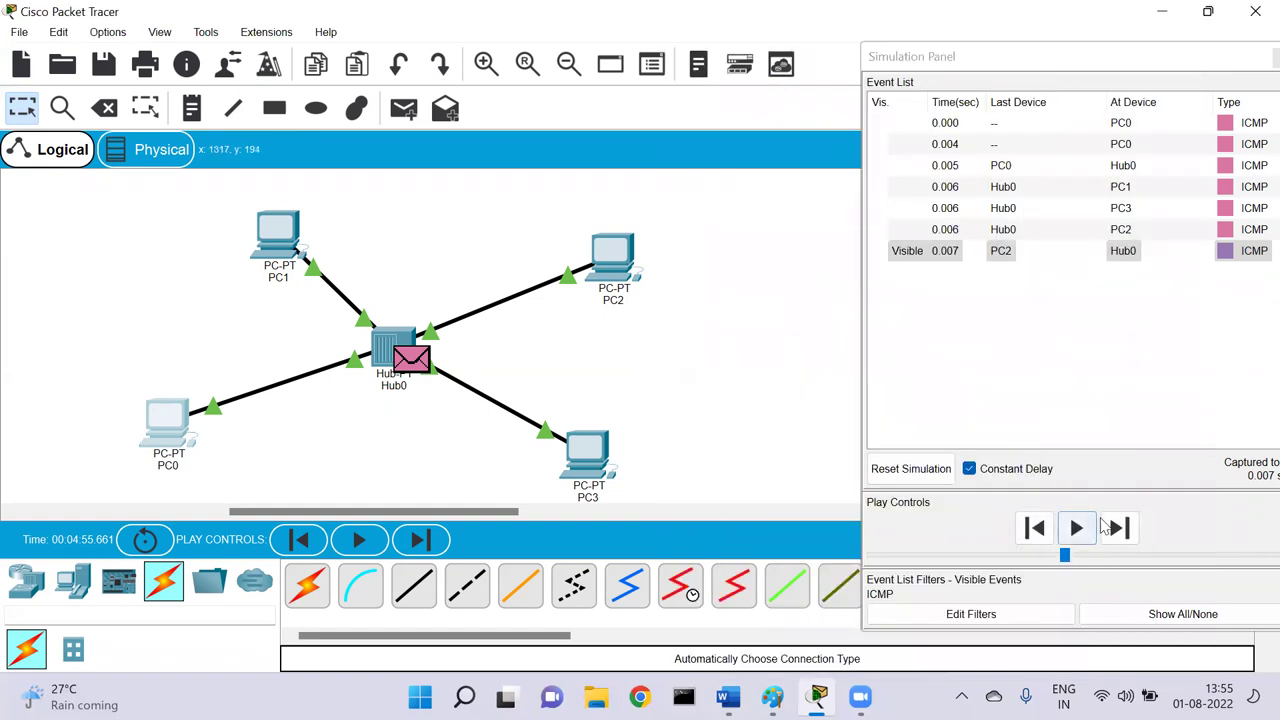
Advance the ping simulation to 0.008 s and inspect Hub0's device details.
left_click(1119, 528)
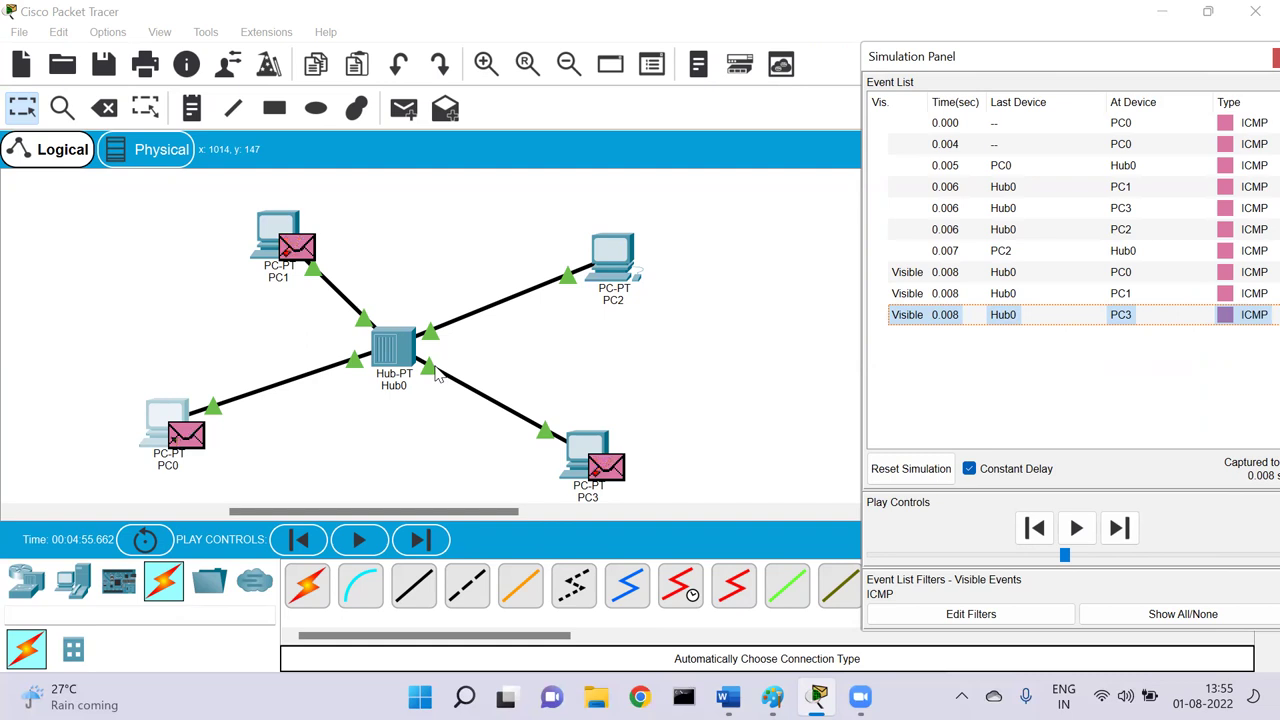
left_click(540, 354)
key("Delete")
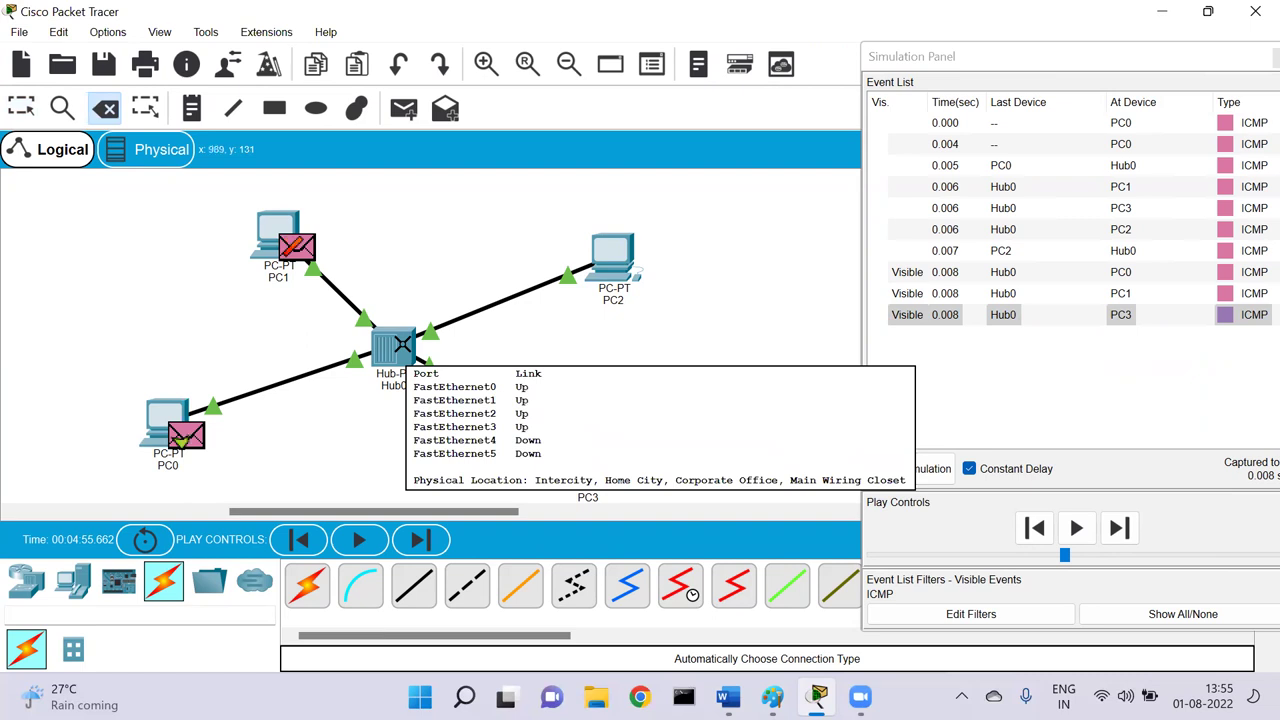
key("Escape")
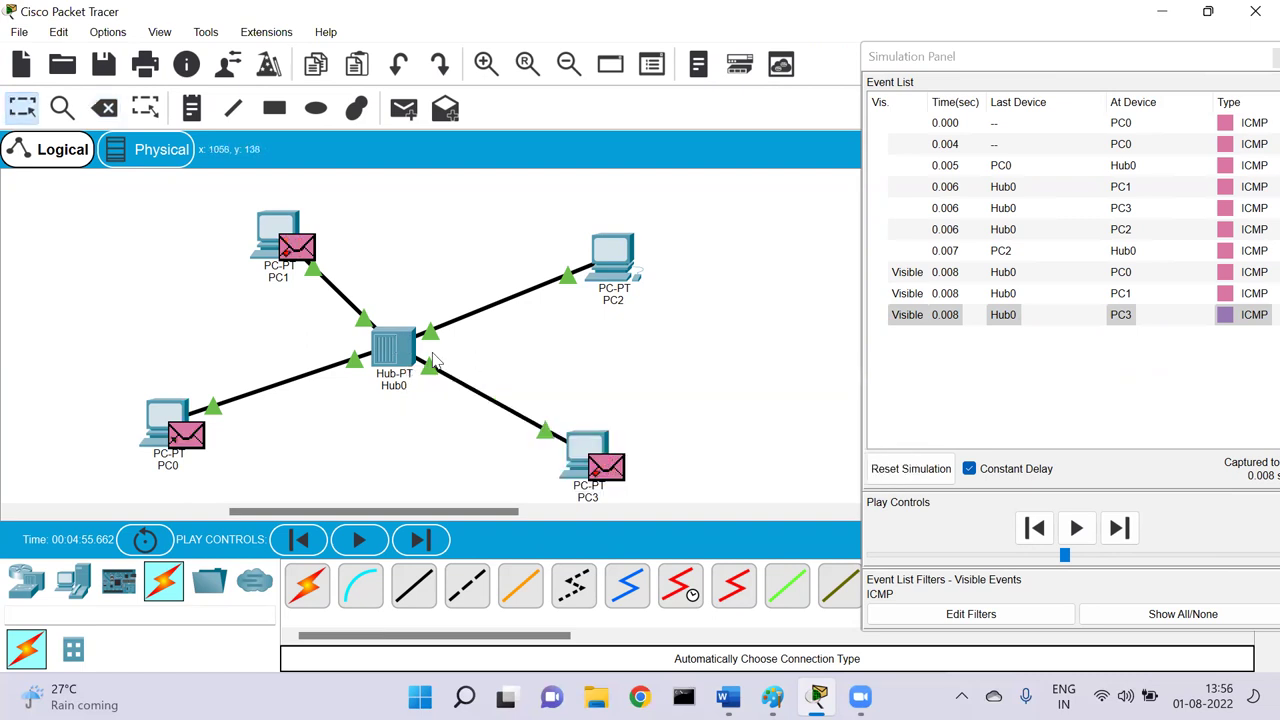
left_click(393, 345)
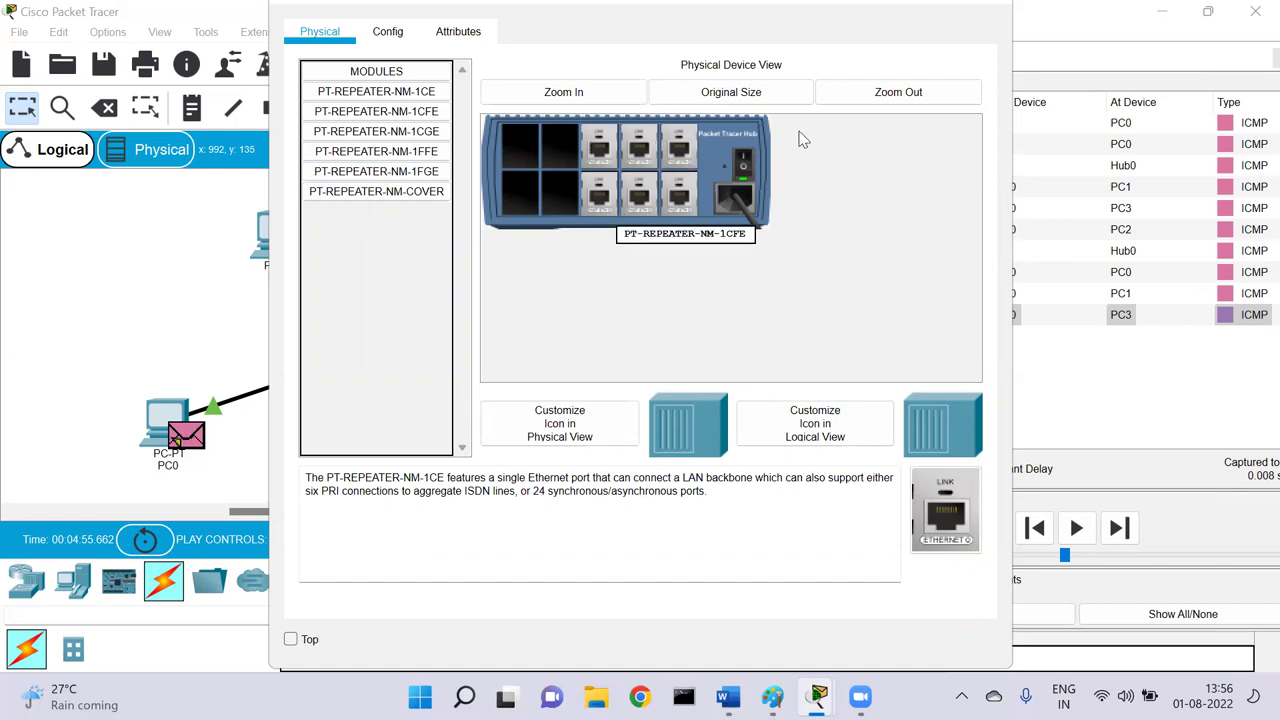
left_click(993, 12)
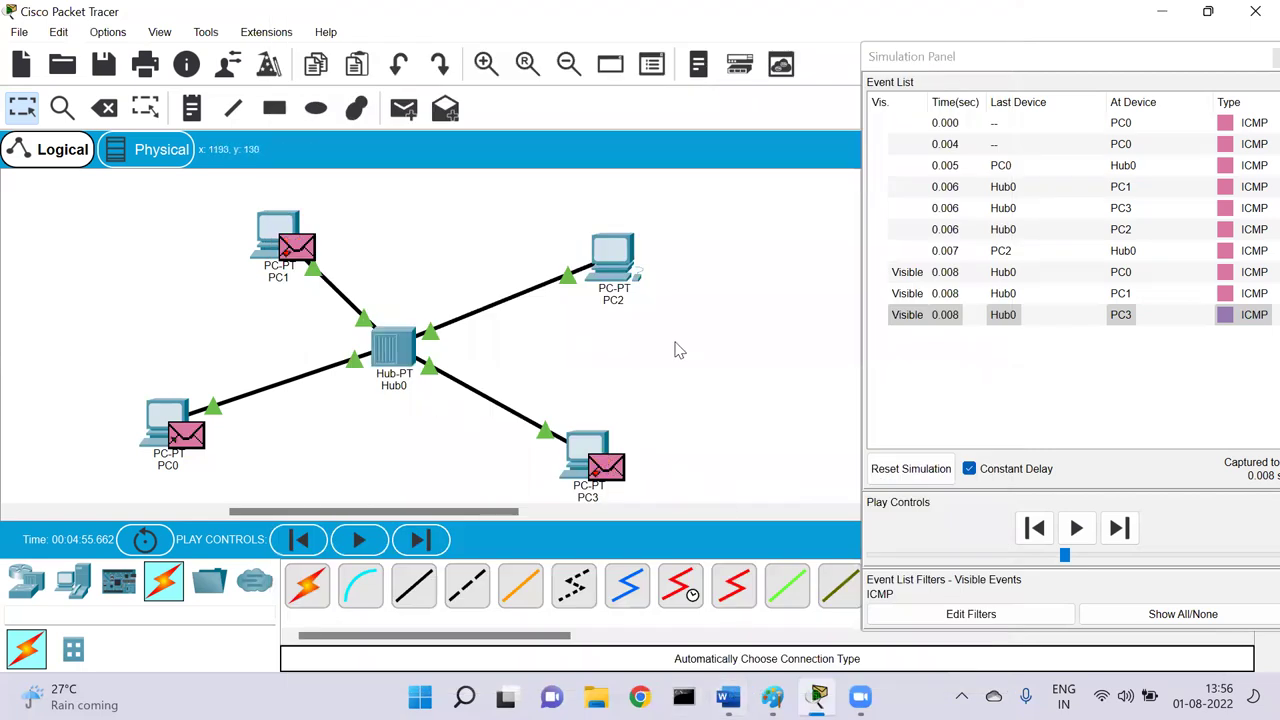
Delete Hub0 and its links, then bring the Word devices notes forward.
key("Delete")
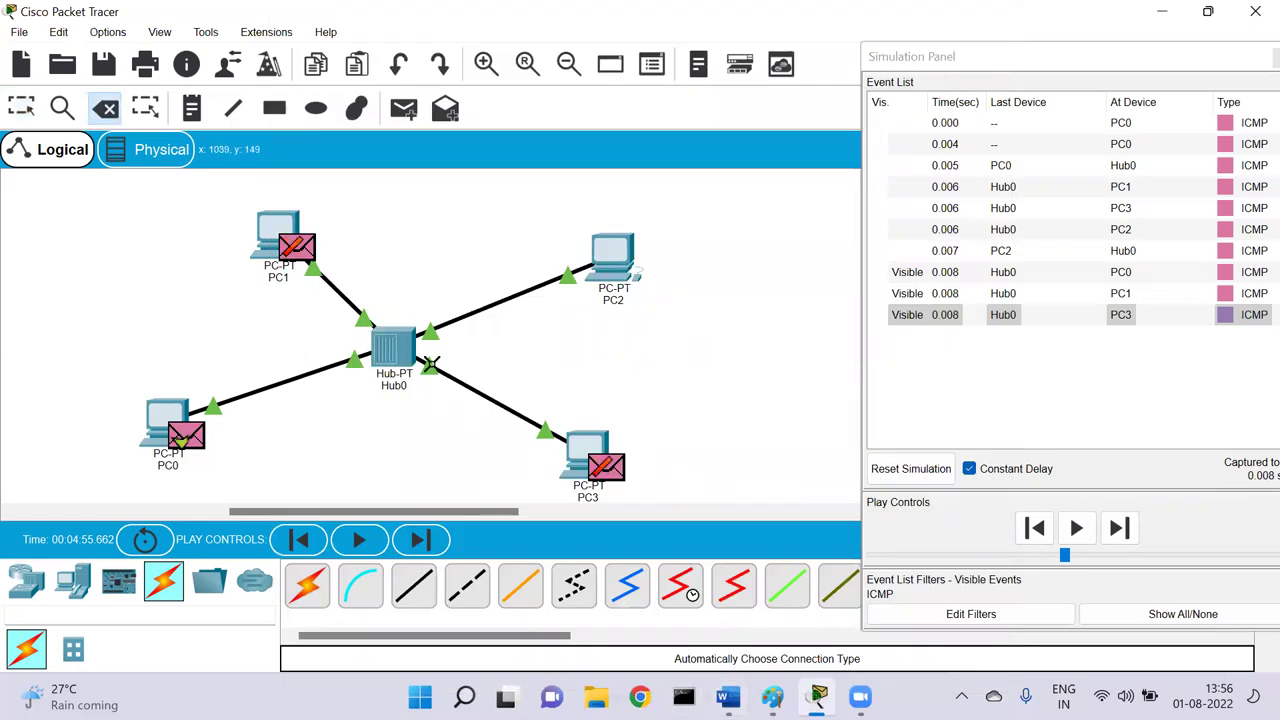
left_click(406, 351)
left_click(727, 694)
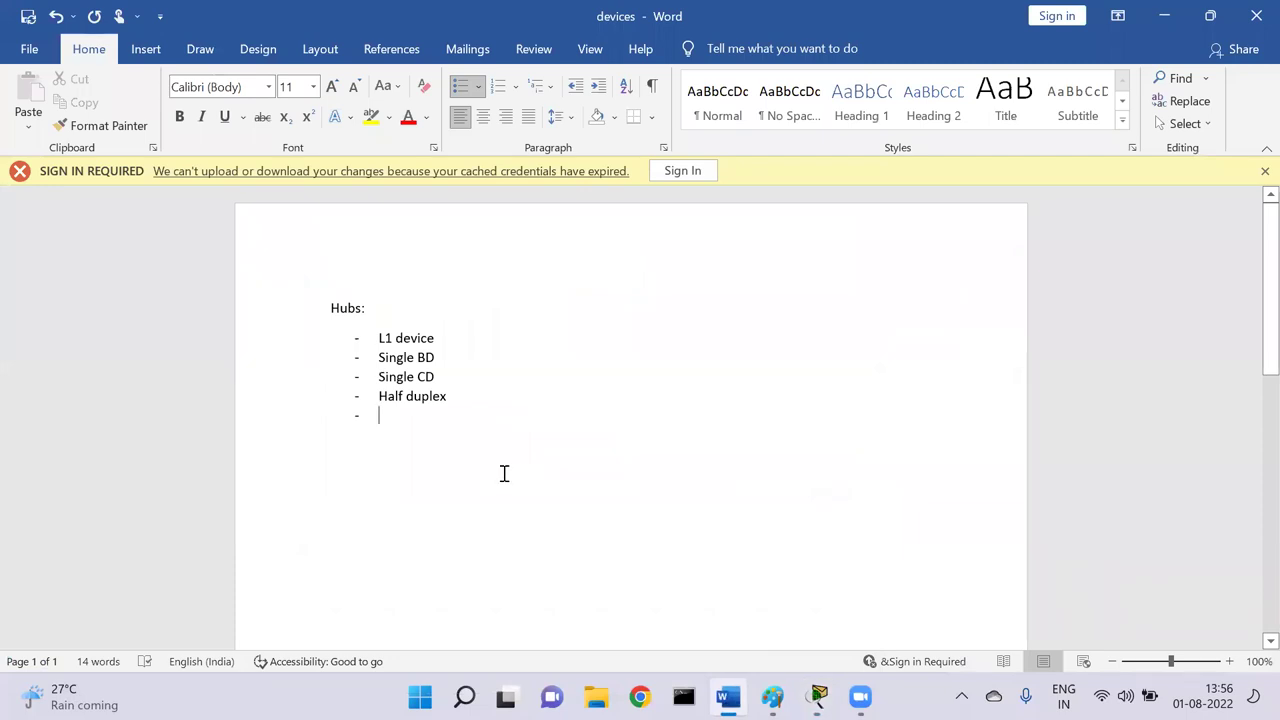
End the Hubs bullet list and add an unbulleted 'Switch:' heading with a line below.
key("BackSpace")
key("Return")
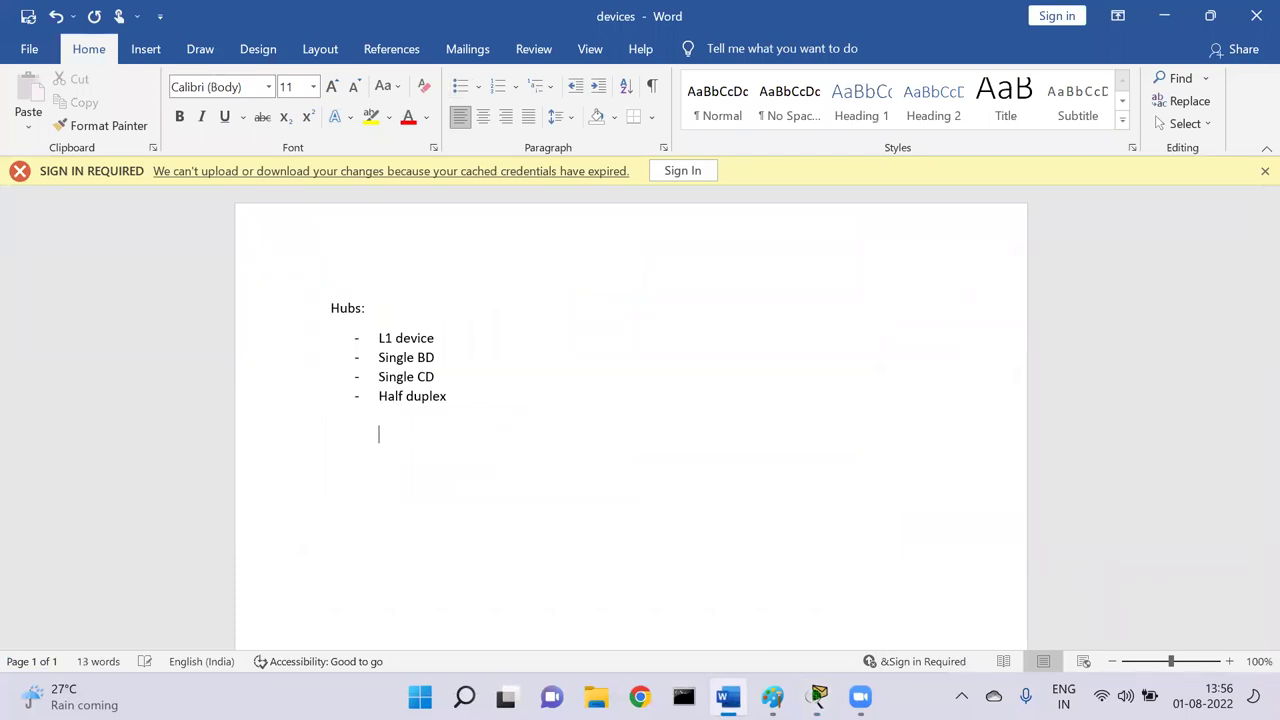
key("BackSpace")
type("Switchs")
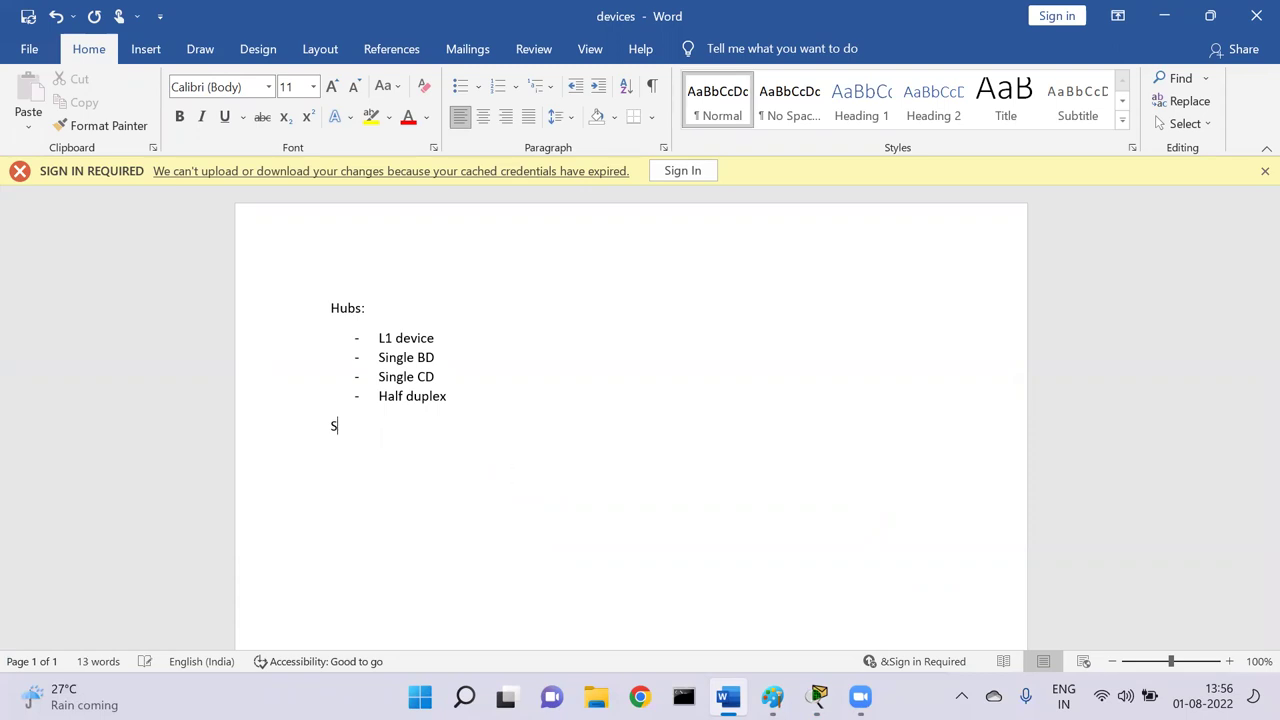
key("BackSpace")
type(":")
key("Return")
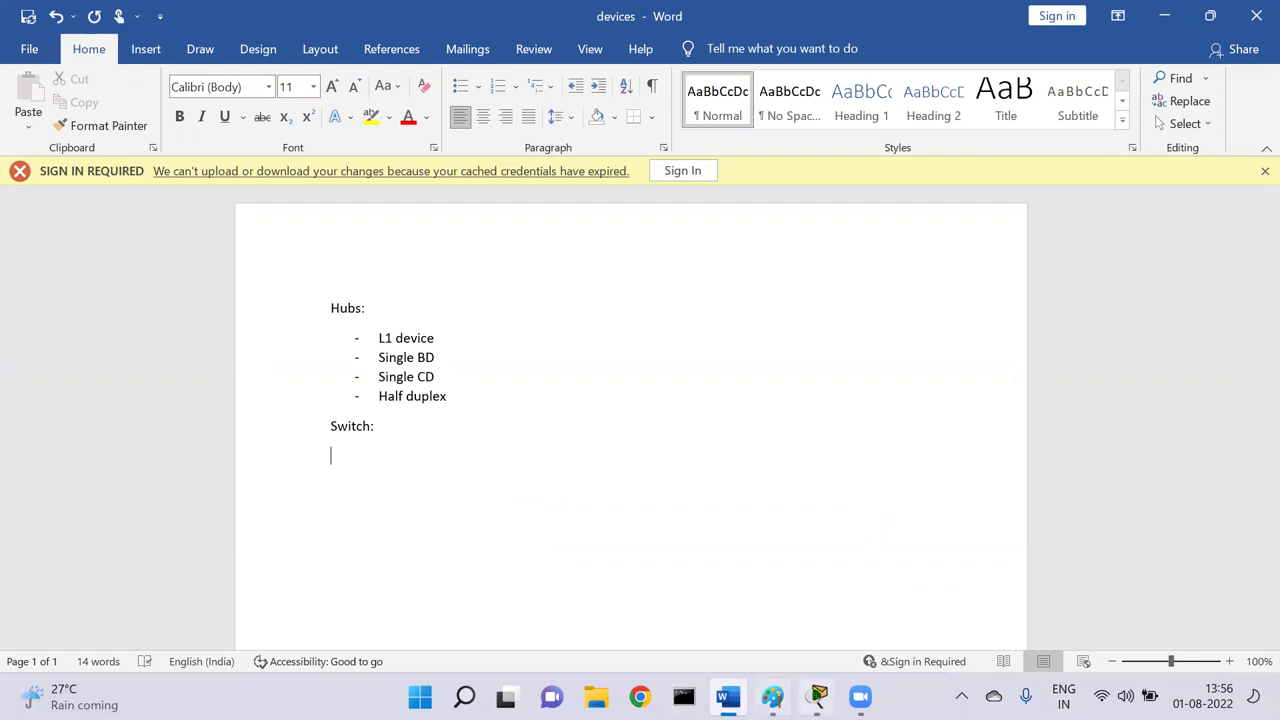
left_click(817, 697)
Drag the 2960-24TT Switch0 into place among PC0–PC3.
left_click_drag(350, 508, 169, 506)
key("Escape")
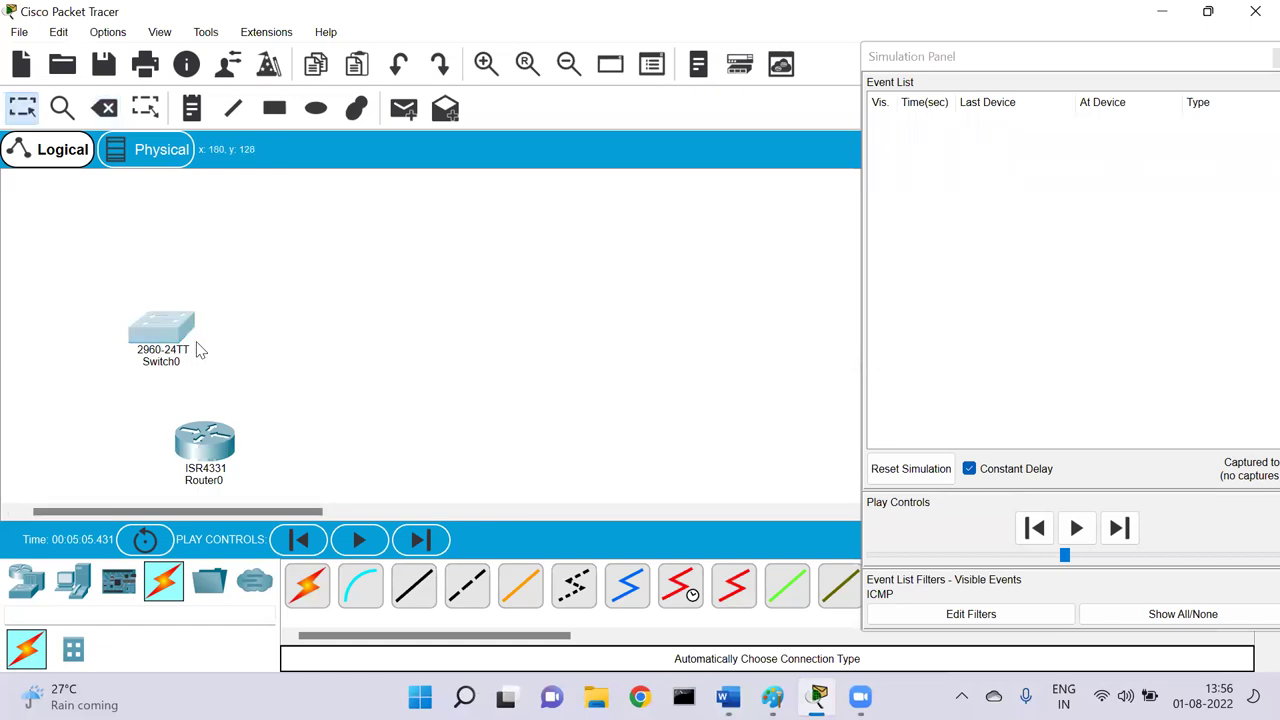
left_click_drag(197, 350, 761, 361)
left_click_drag(247, 511, 370, 529)
left_click_drag(190, 350, 704, 362)
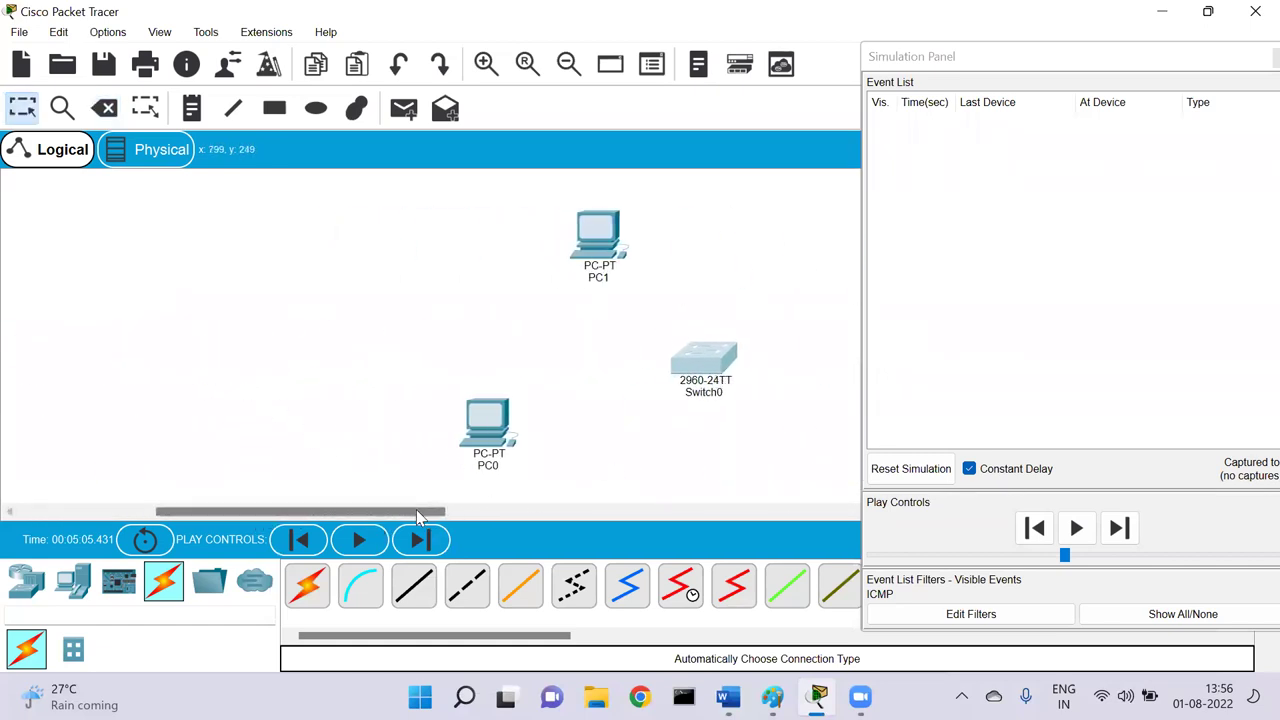
left_click_drag(418, 515, 477, 515)
Check Switch0's details, then draw an orange pencil stroke beside Data link in Paint.
left_click(443, 371)
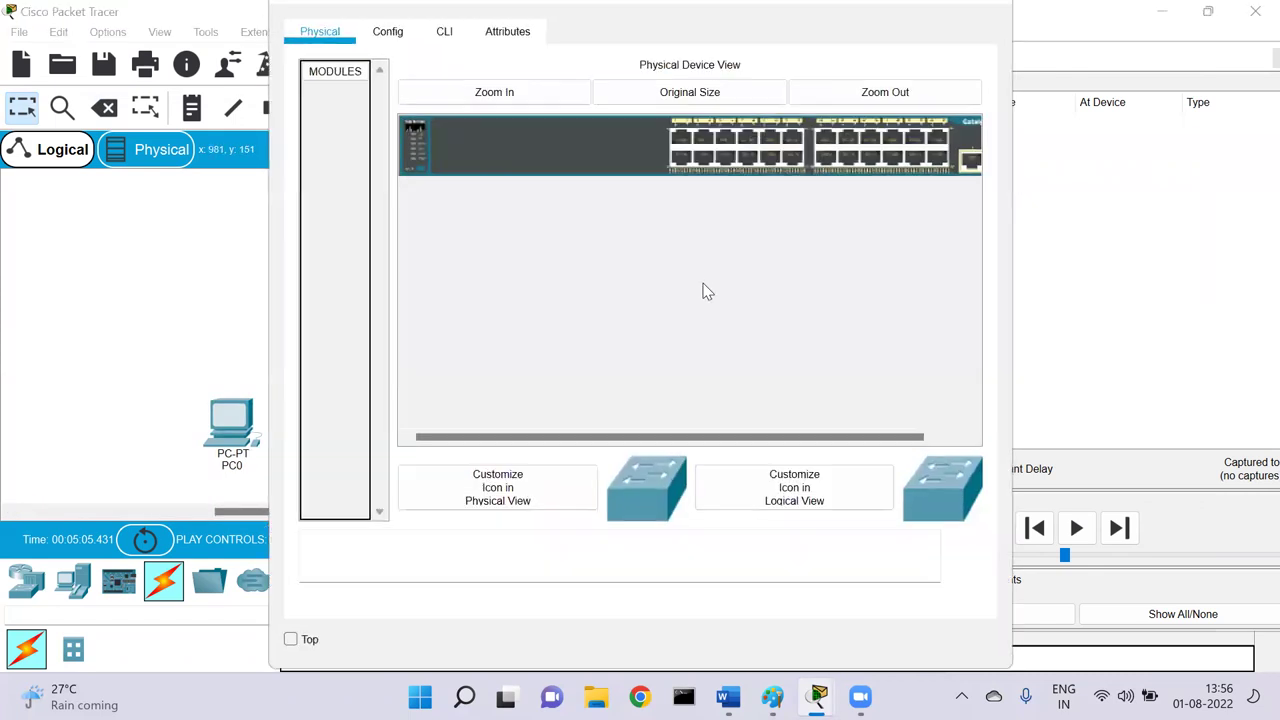
left_click(986, 9)
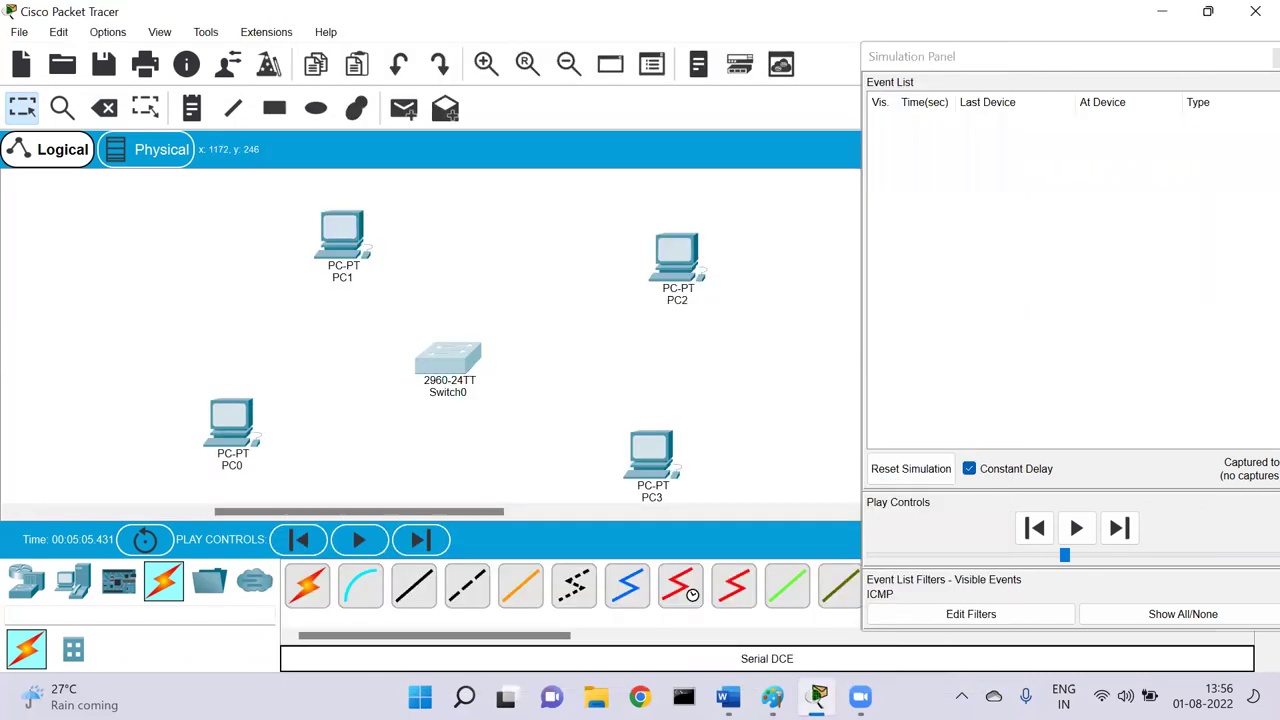
left_click(772, 697)
left_click_drag(405, 465, 506, 419)
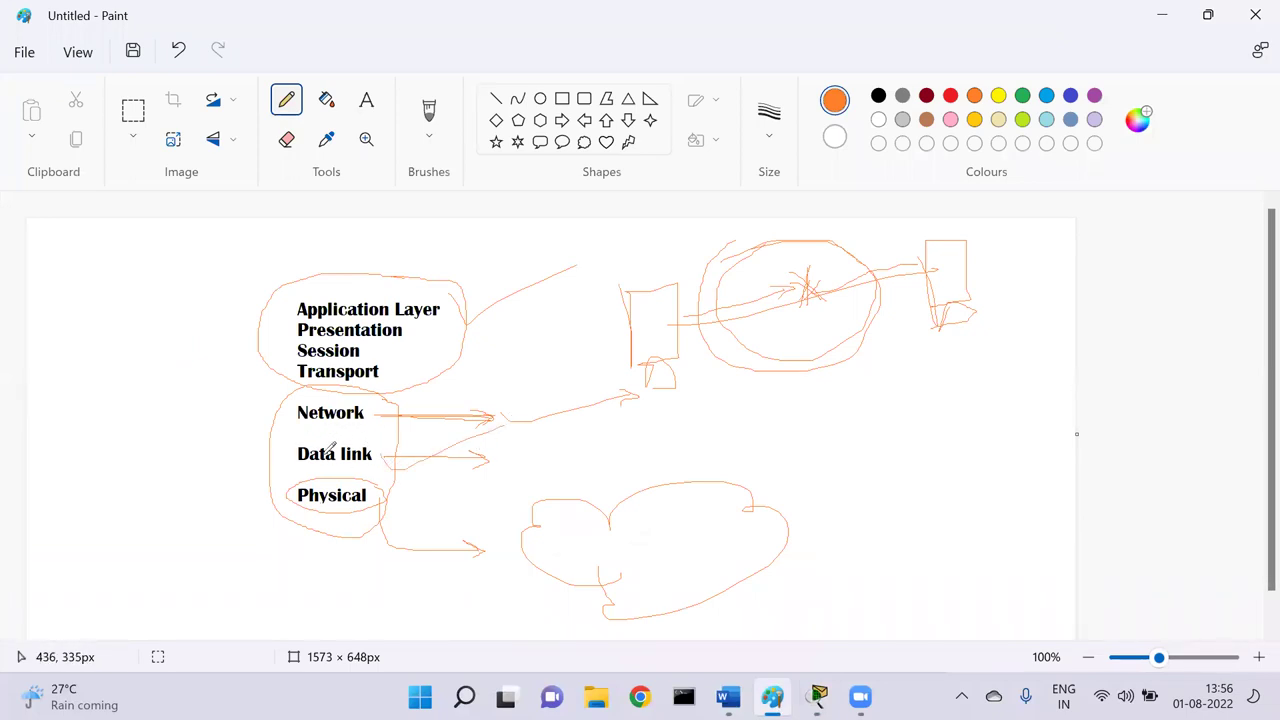
Glance at the Word devices notes and return to the Packet Tracer topology.
left_click(817, 697)
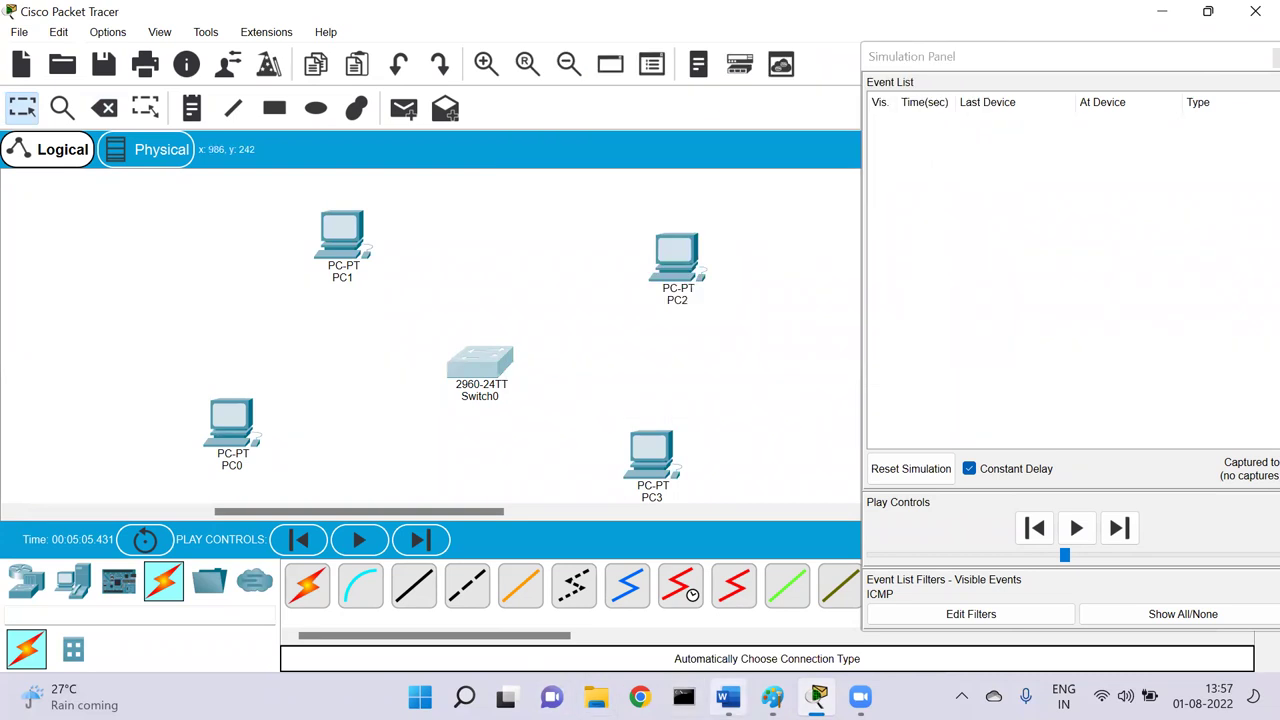
left_click(728, 697)
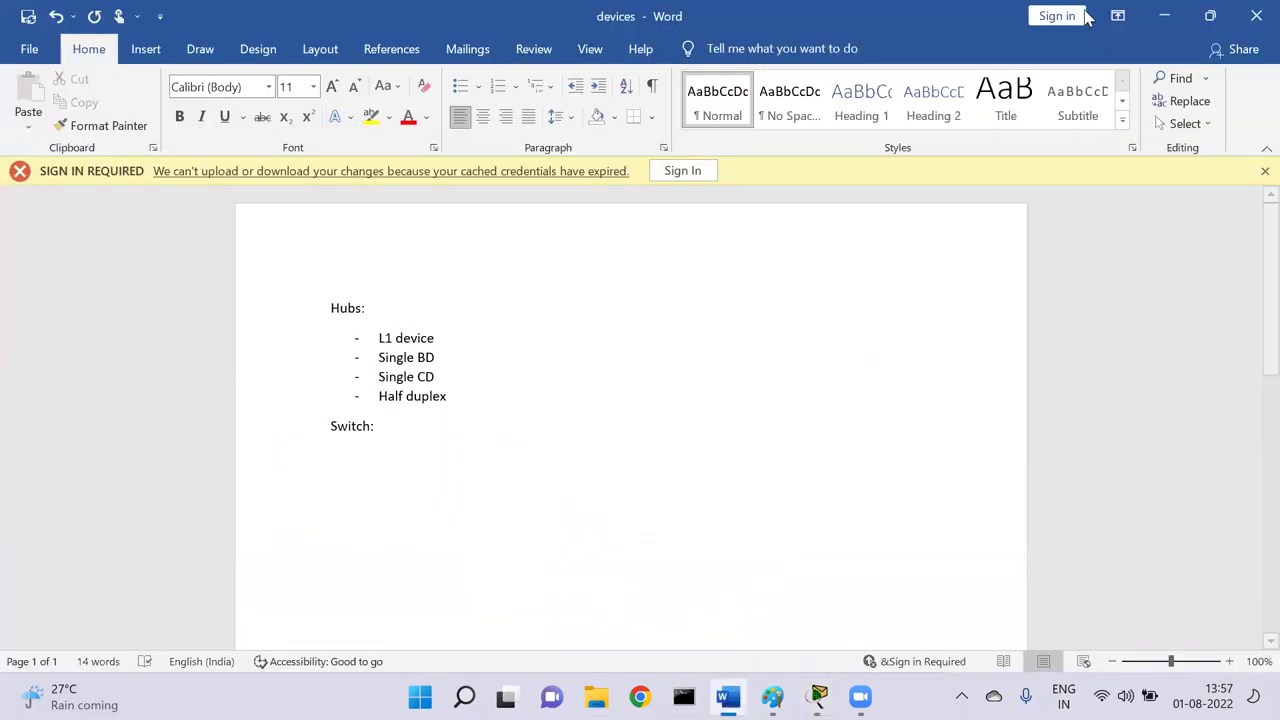
left_click(740, 690)
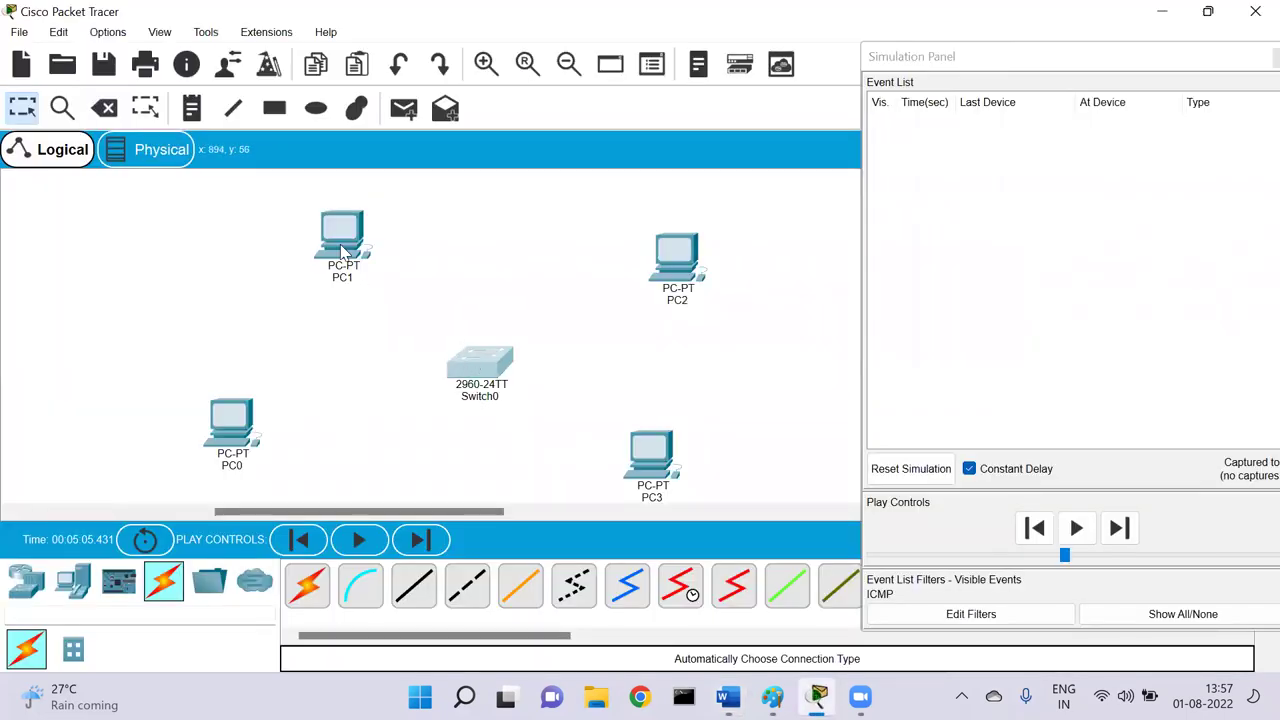
Run show mac-address-table in Switch0's CLI, which returns an empty table.
left_click(484, 366)
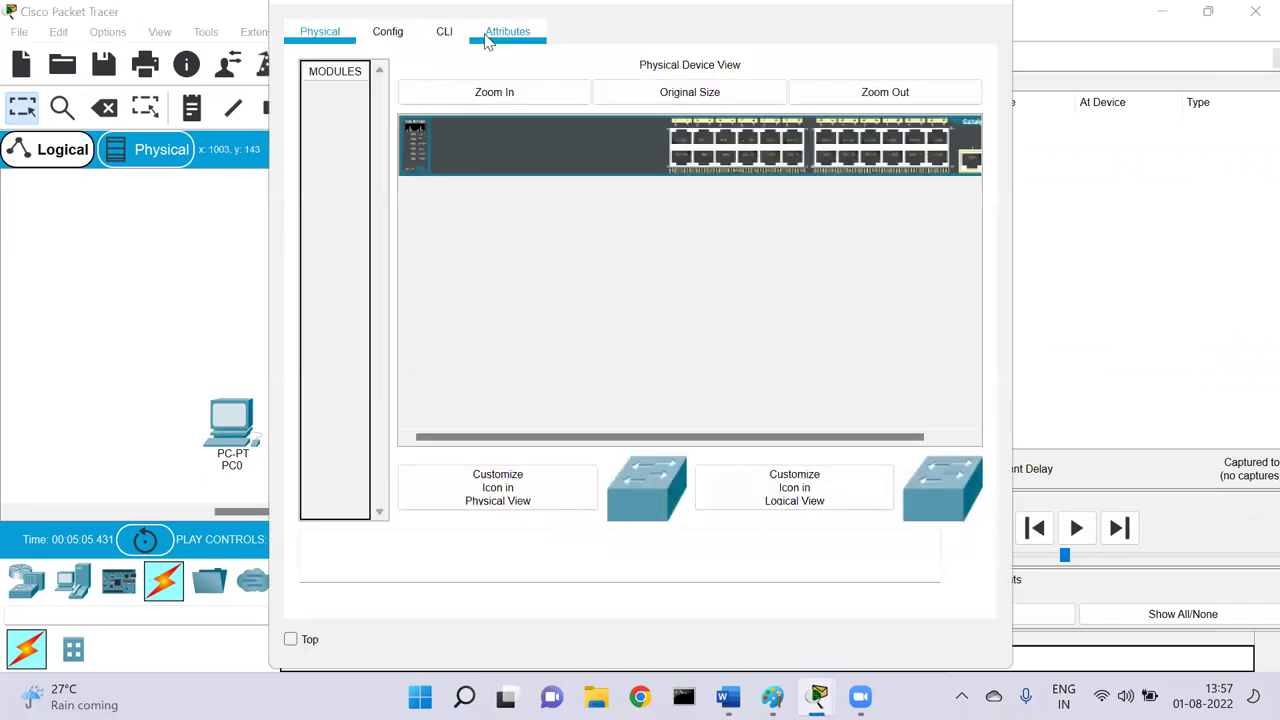
left_click(444, 31)
key("Return")
key("Return")
key("Return")
type("shpw")
key("BackSpace")
key("BackSpace")
type("ow ,ac")
key("Tab")
key("BackSpace")
key("BackSpace")
key("BackSpace")
type("m")
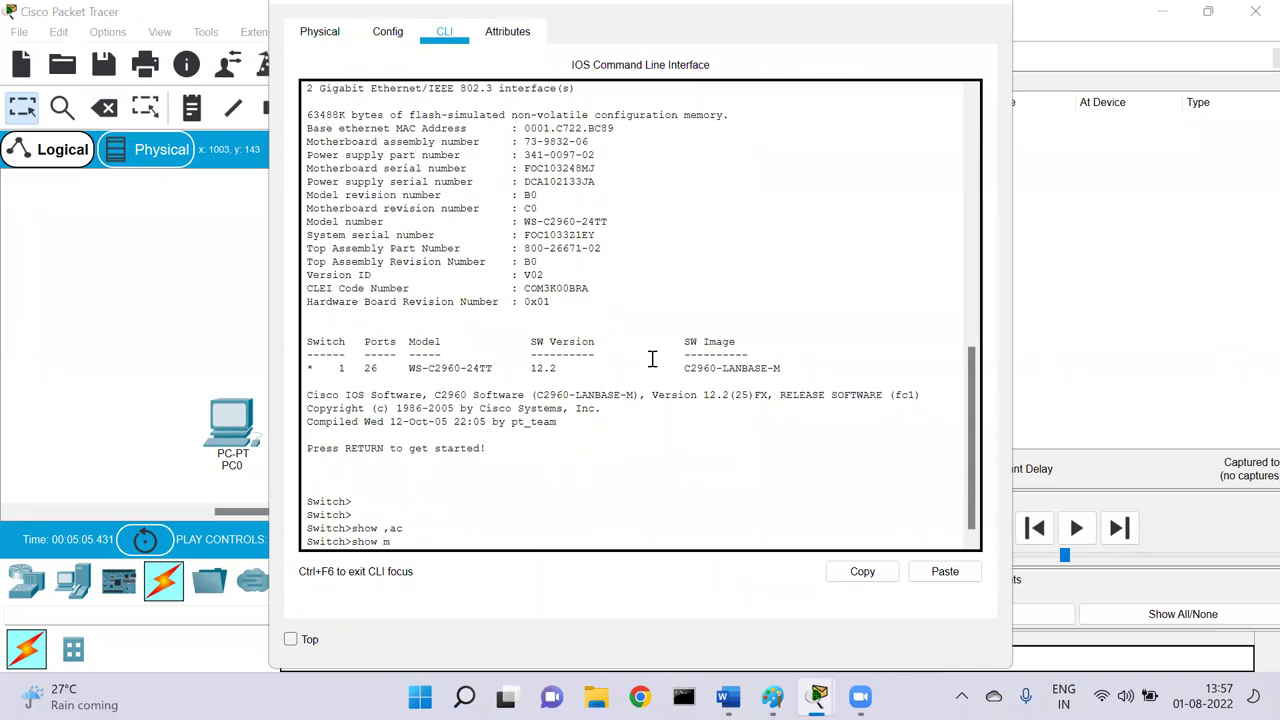
type("a")
key("Tab")
type("c-add")
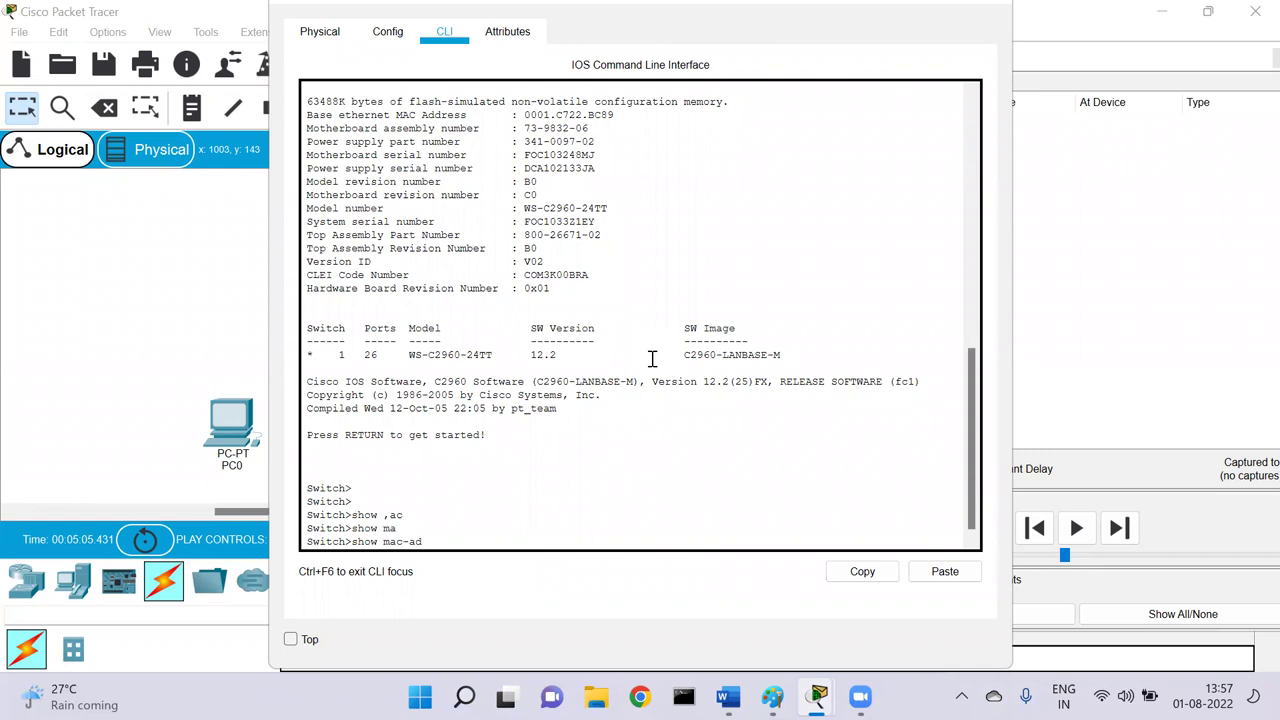
key("Tab")
key("Return")
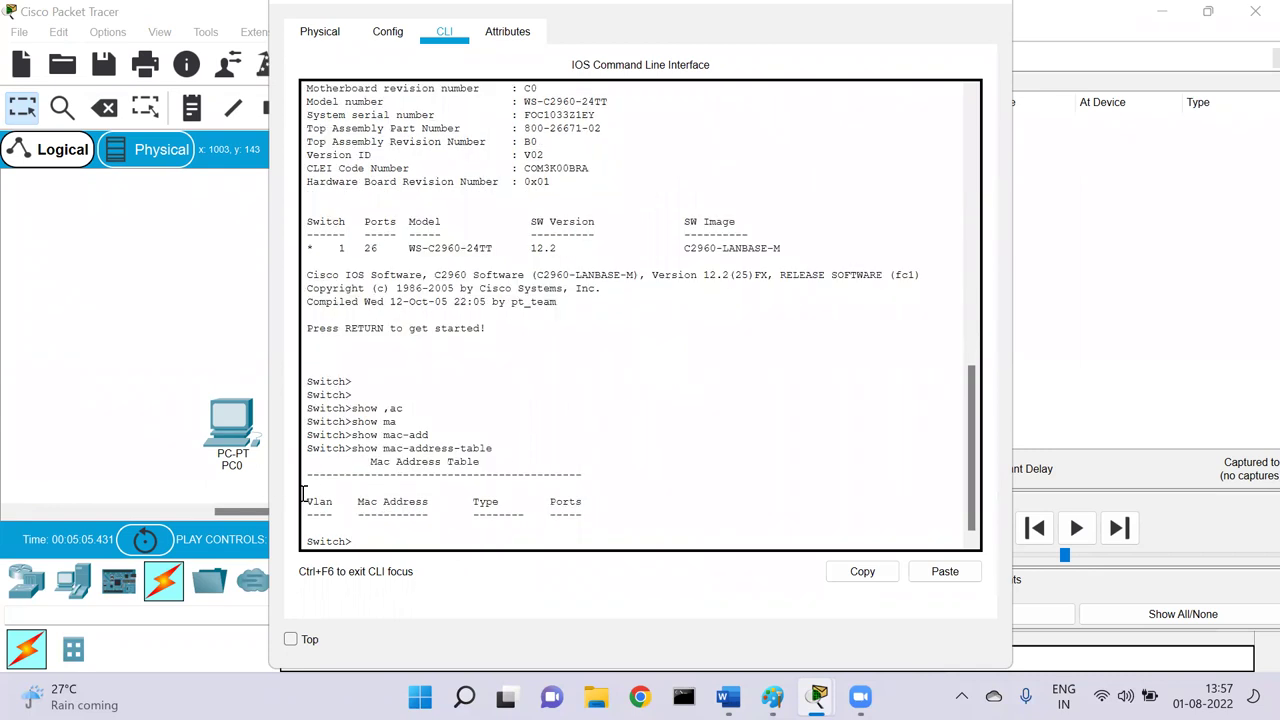
Highlight the Vlan, Address and Ports column headings, then close Switch0's window.
left_click_drag(308, 503, 586, 517)
left_click_drag(384, 505, 422, 509)
left_click_drag(550, 503, 577, 502)
double_click(328, 503)
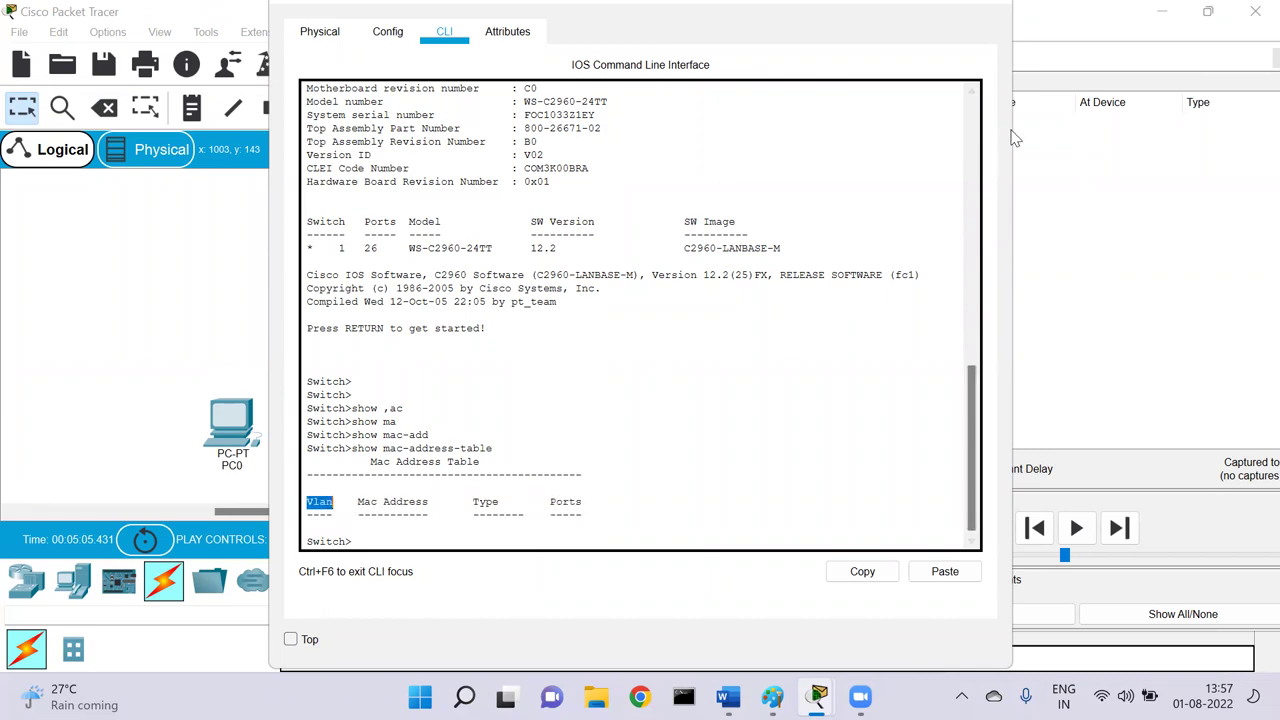
left_click(990, 17)
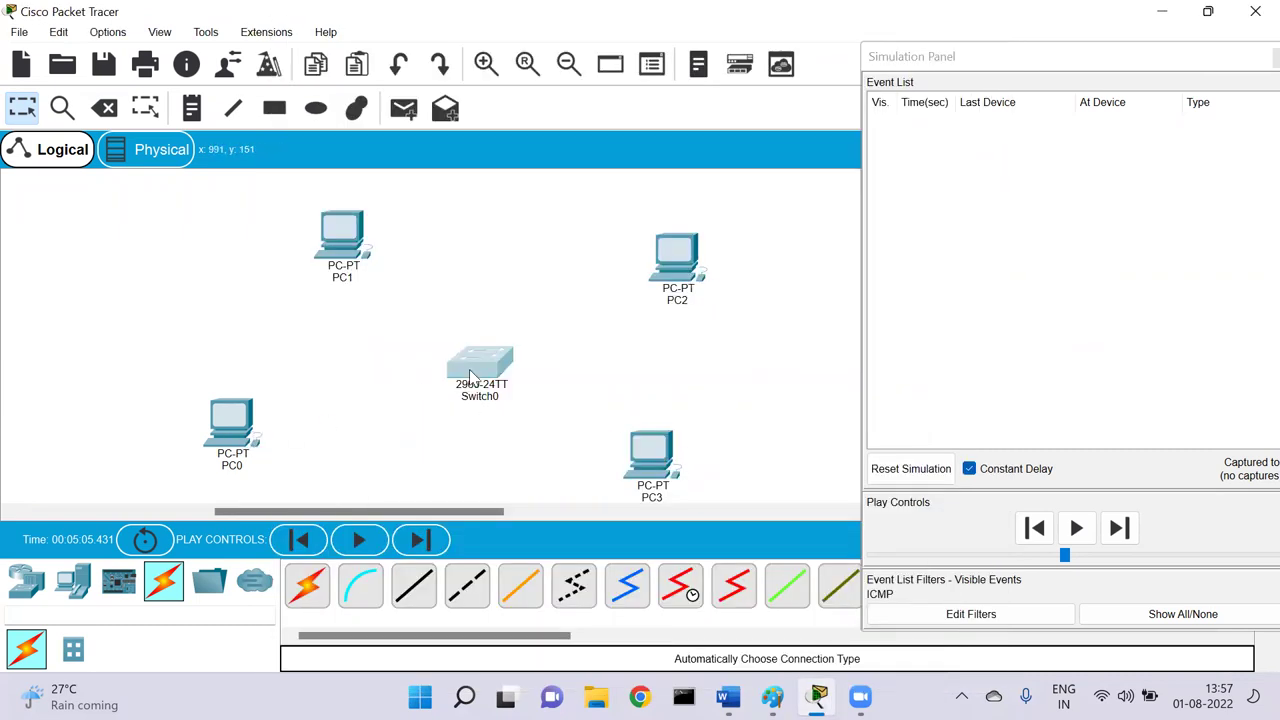
Inspect Switch0 and PC0, then reopen and close Switch0's window.
mouse_move(470, 376)
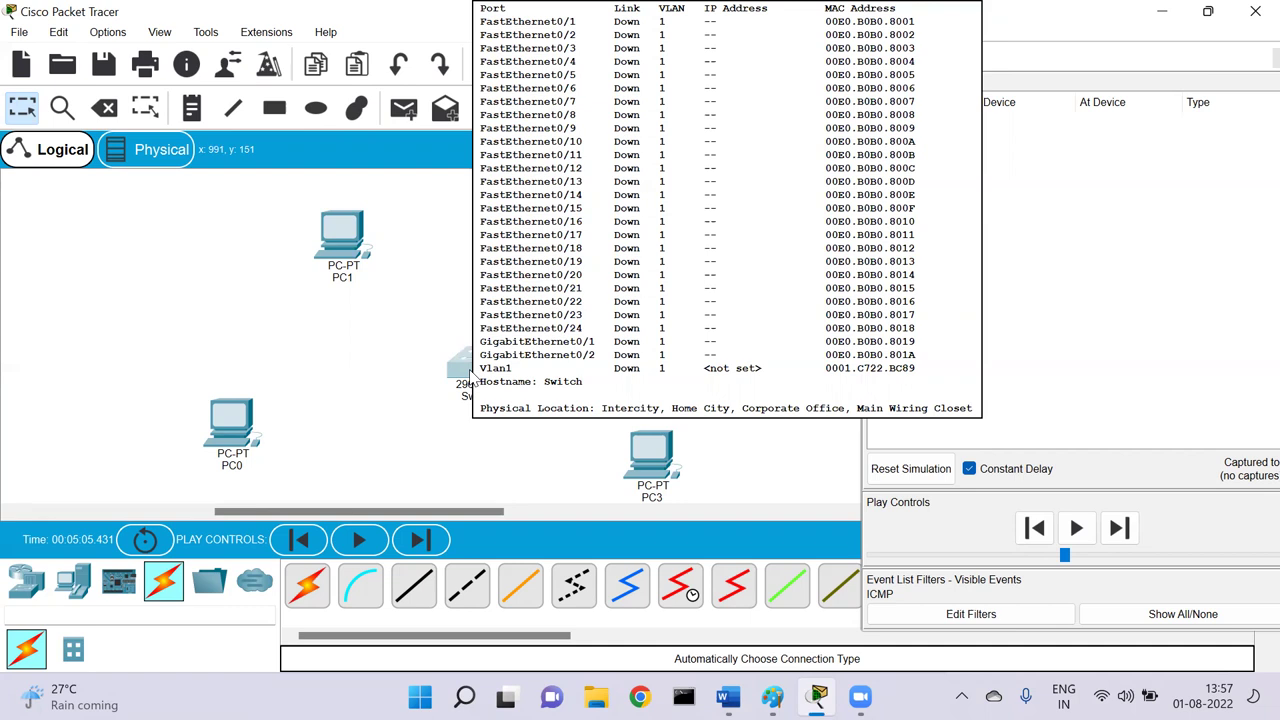
mouse_move(228, 438)
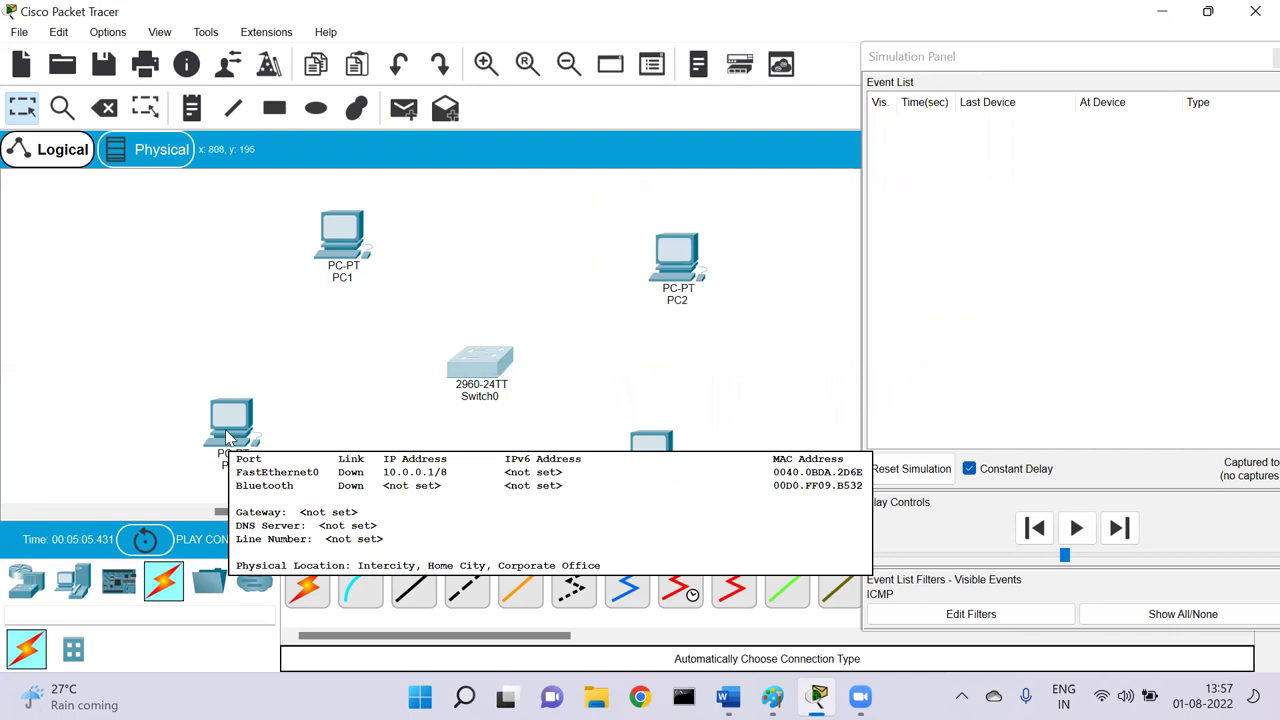
left_click(464, 376)
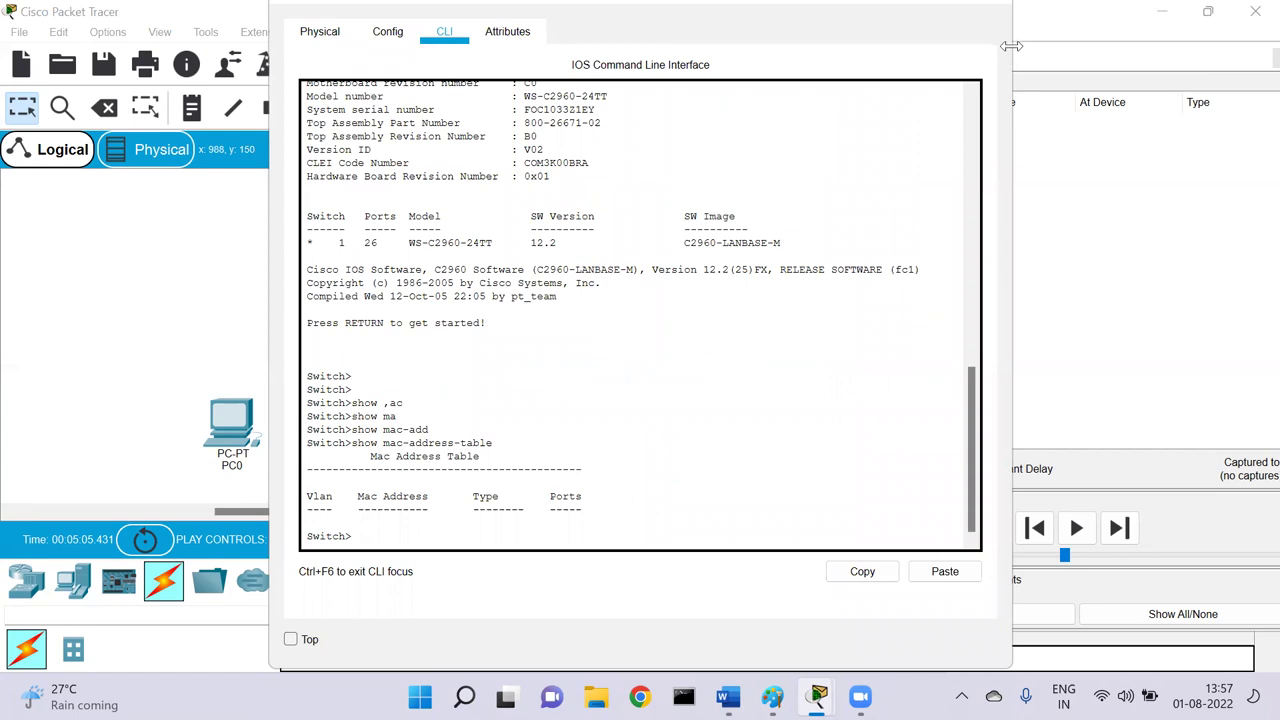
left_click(1000, 13)
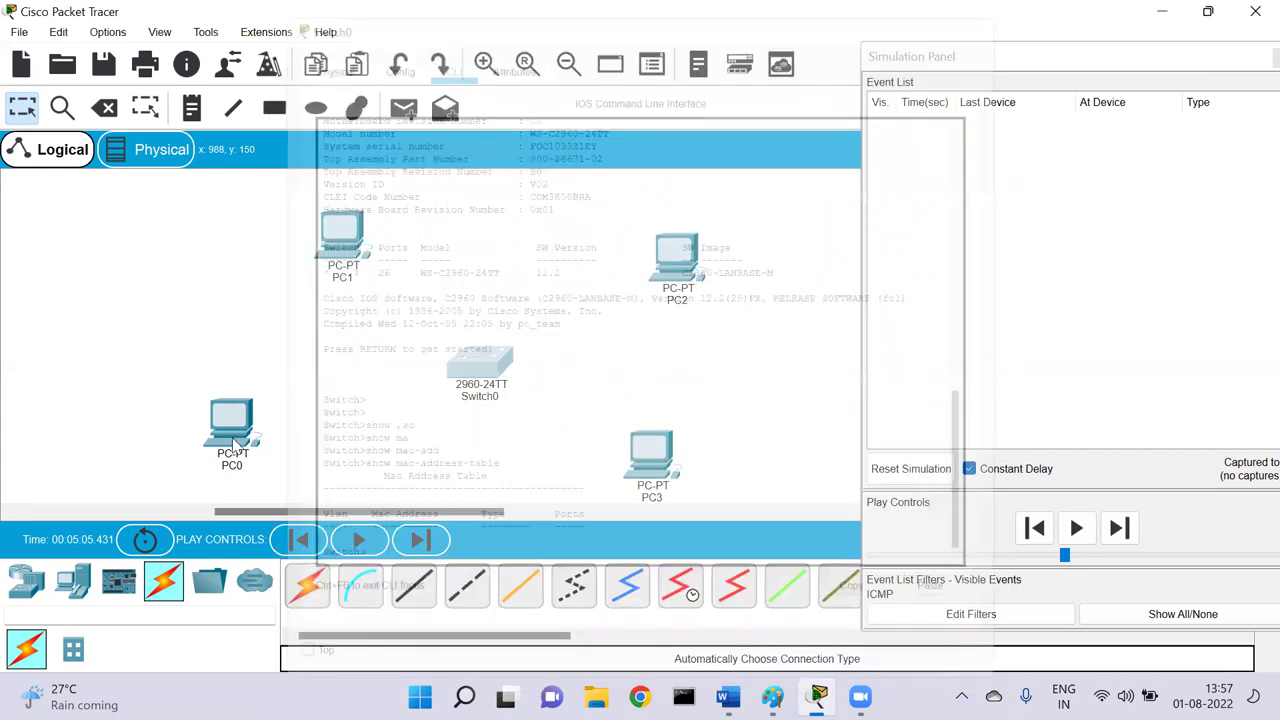
Nudge PC1 further left and select the Automatically Choose Connection Type cable.
left_click_drag(342, 240, 305, 248)
left_click(318, 594)
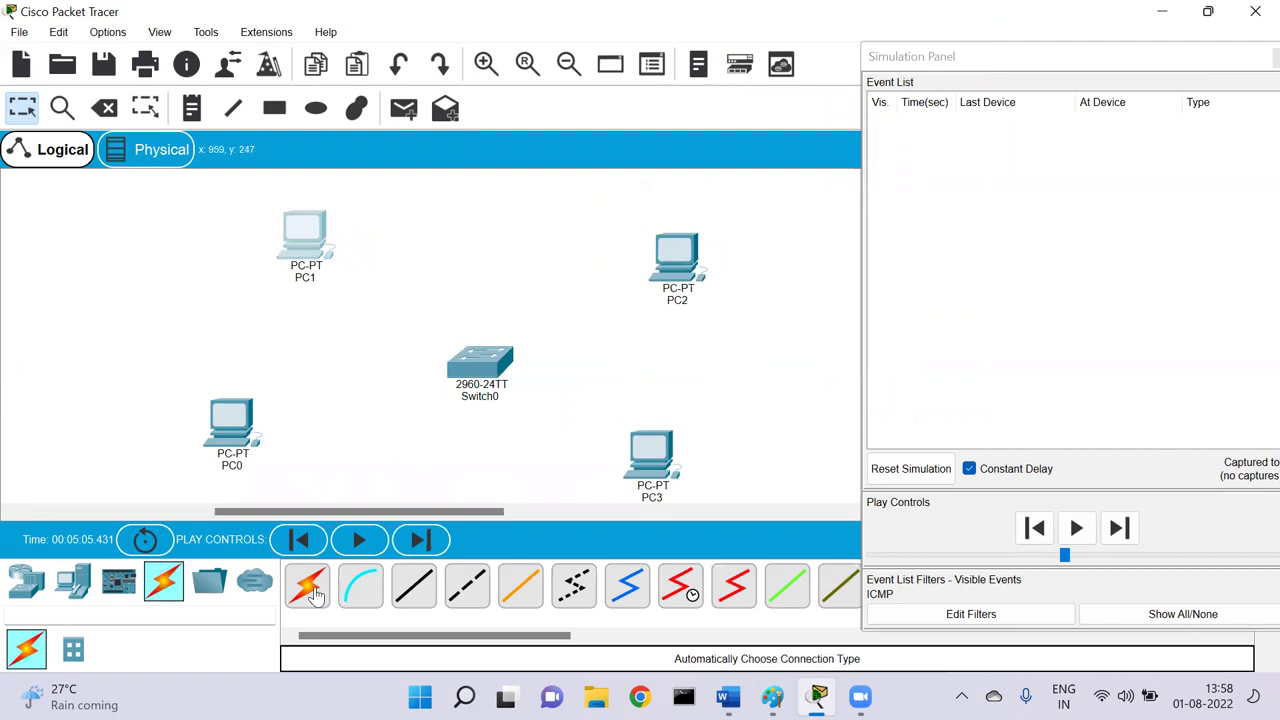
mouse_move(231, 438)
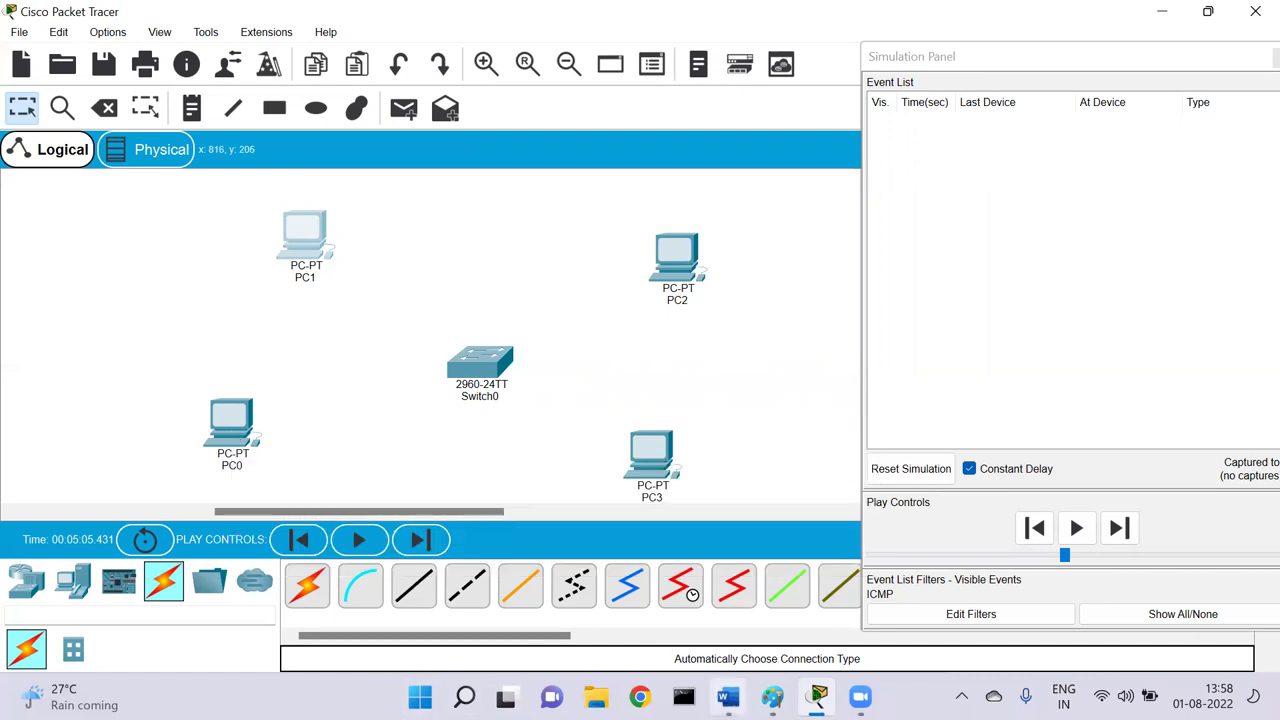
Add the bullet '- Single BD,' under Switch: in the Word notes, then return to Packet Tracer.
left_click(728, 697)
type("- Single CD")
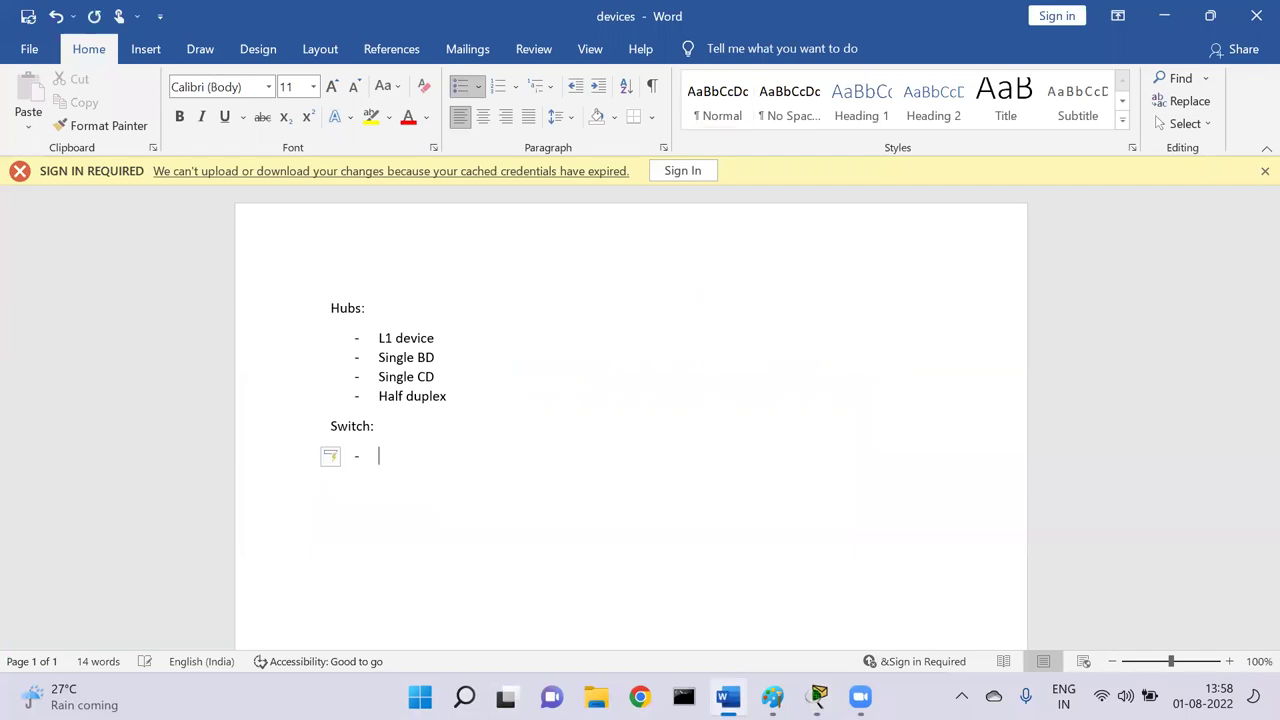
type("e BD,")
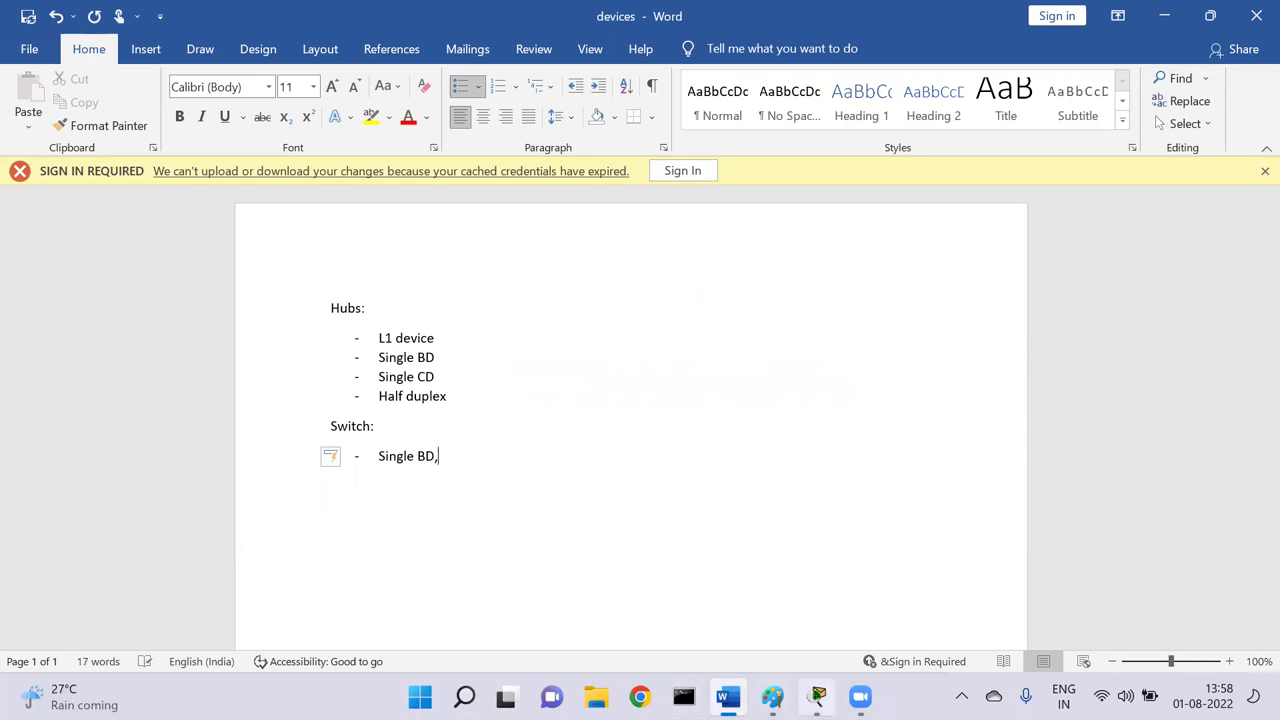
left_click(818, 697)
left_click(245, 455)
Cable PC0, PC1, PC3 and PC2 to Switch0 with automatic connections.
left_click(468, 368)
left_click(320, 257)
left_click(472, 363)
left_click(315, 600)
left_click(490, 365)
left_click(651, 452)
left_click(325, 588)
left_click(480, 362)
left_click(682, 255)
Add ARP to the simulation's visible event filters.
left_click(945, 622)
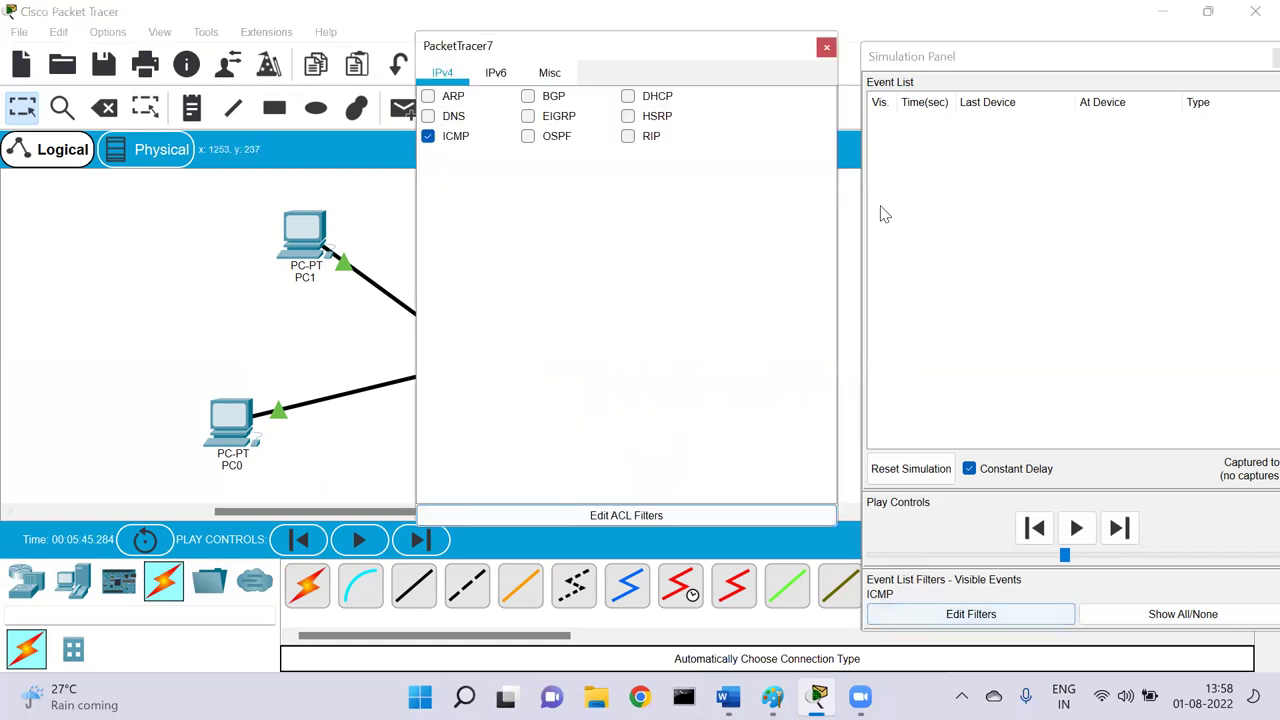
left_click(428, 97)
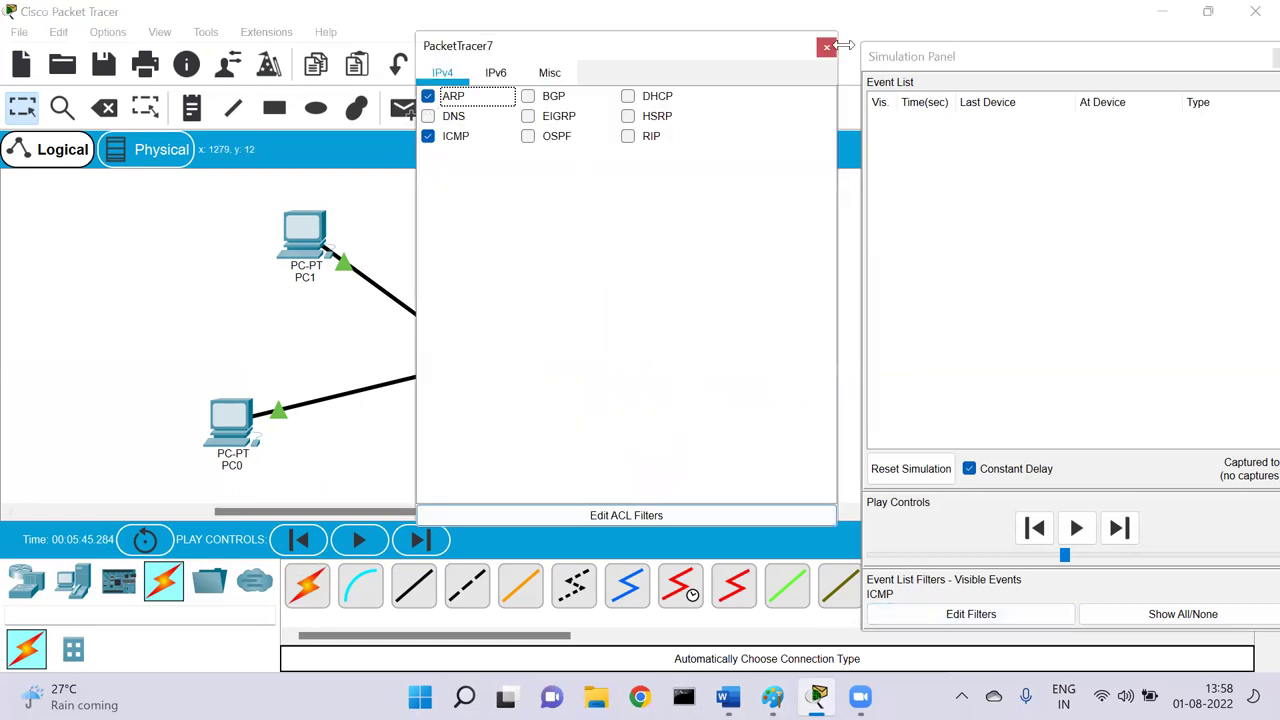
left_click(827, 47)
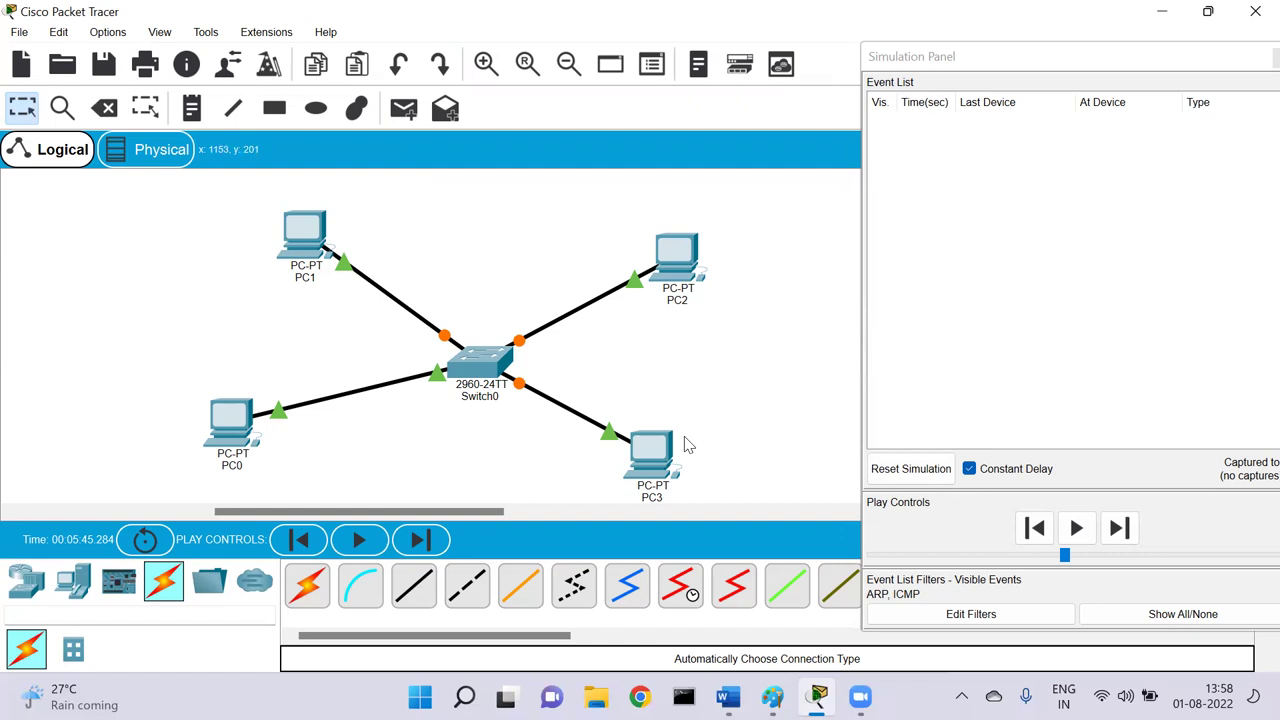
mouse_move(232, 425)
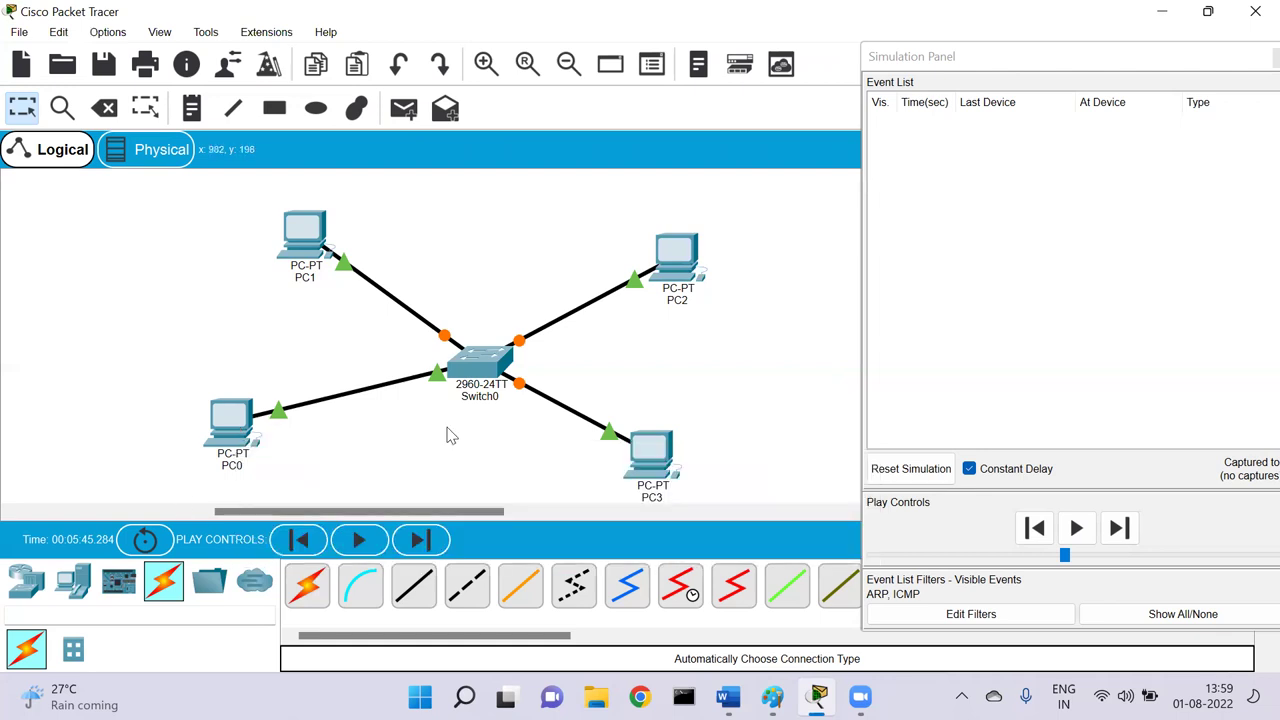
From PC0's Command Prompt, ping 10.0.0.4 by editing the recalled ping command.
left_click(238, 428)
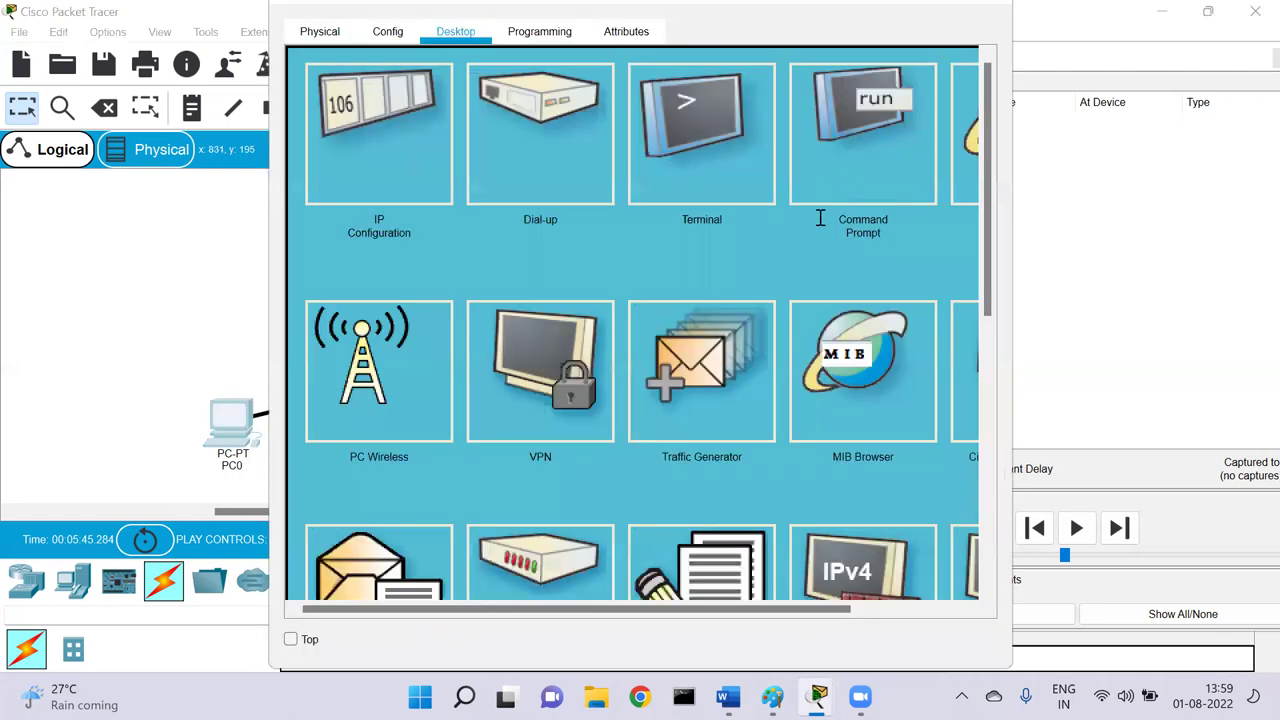
left_click(820, 212)
key("Up")
key("BackSpace")
type("4")
key("Return")
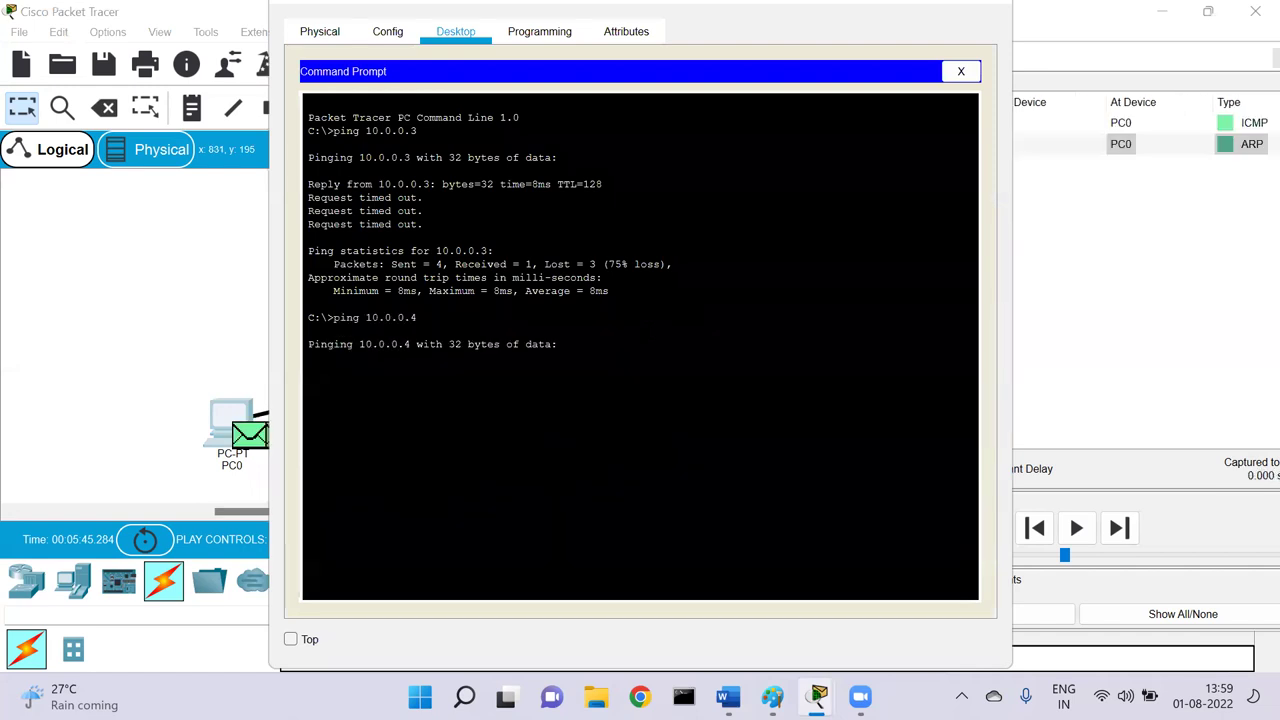
Review the topology, highlight 10.0.0.4 in PC0's prompt, and close PC0's window.
left_click(193, 335)
mouse_move(228, 443)
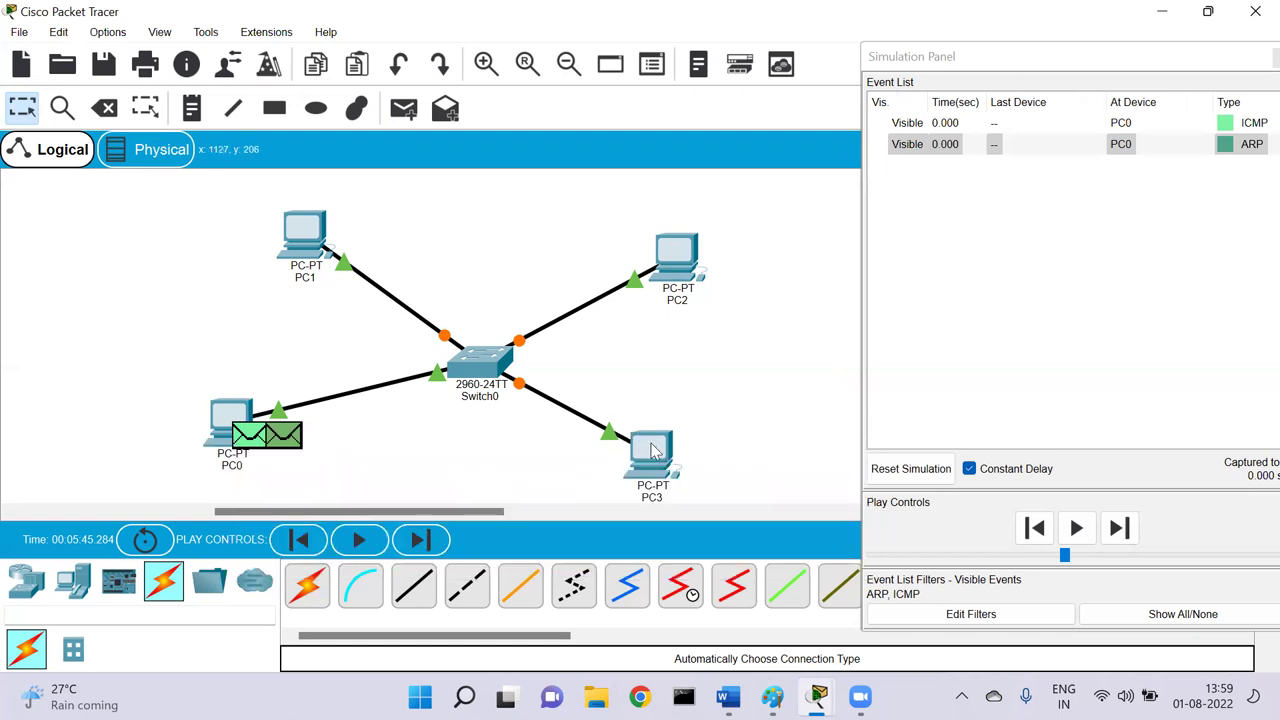
mouse_move(652, 451)
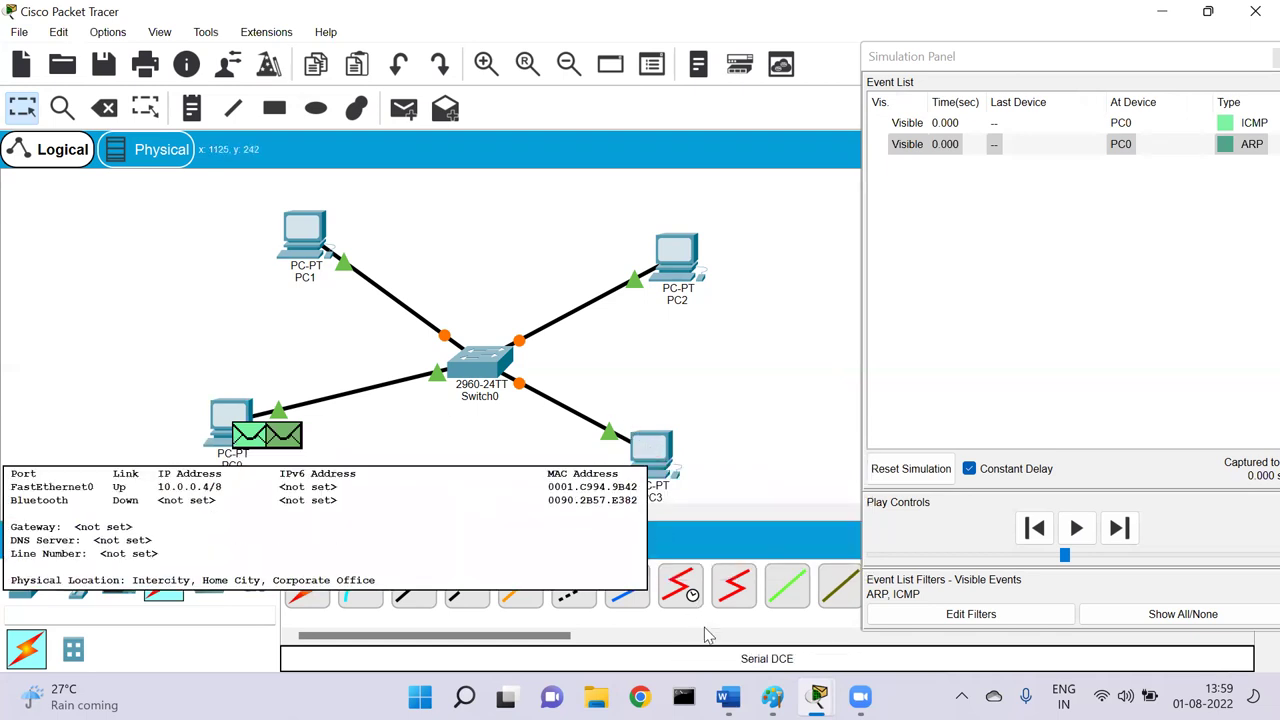
mouse_move(818, 697)
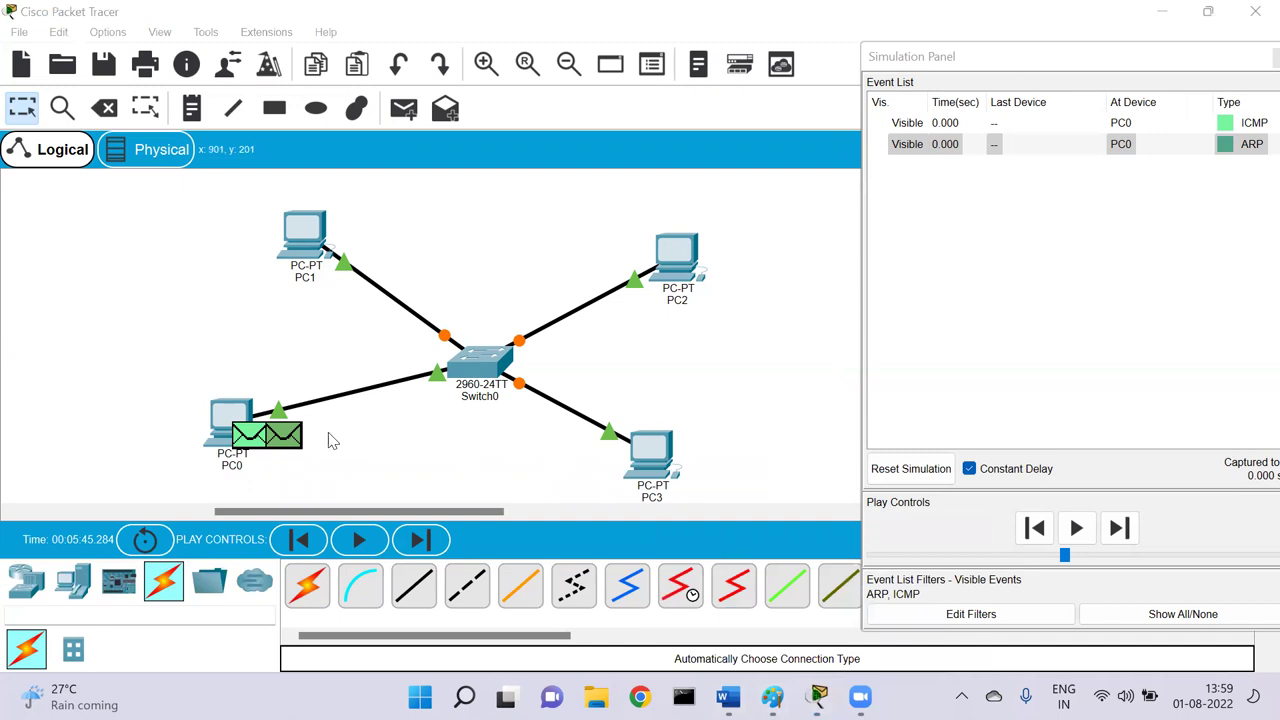
left_click(240, 418)
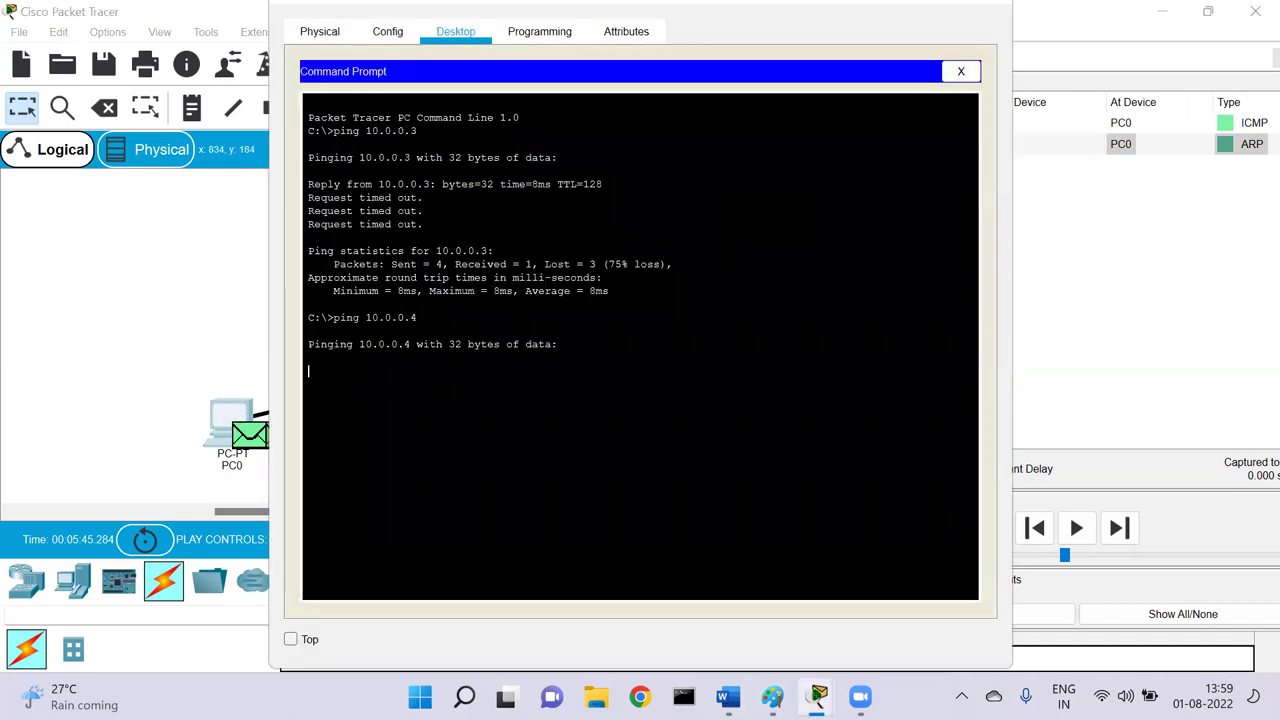
left_click_drag(366, 317, 414, 317)
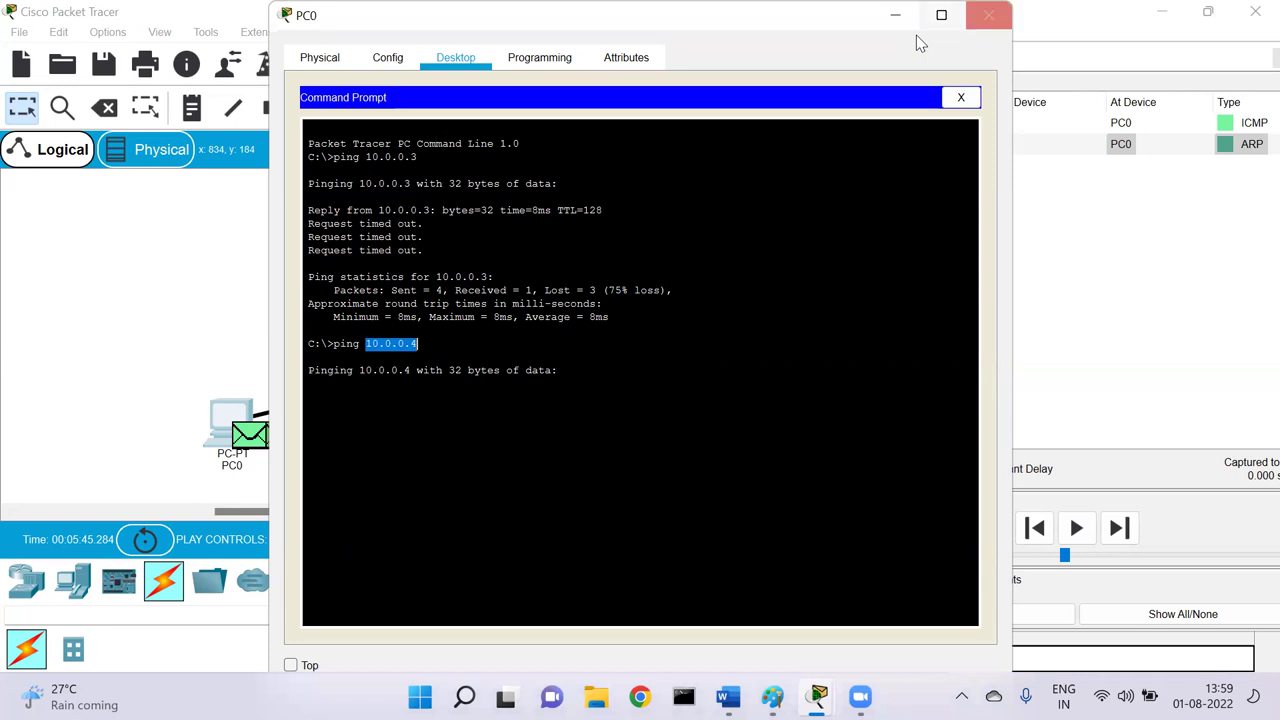
left_click(896, 16)
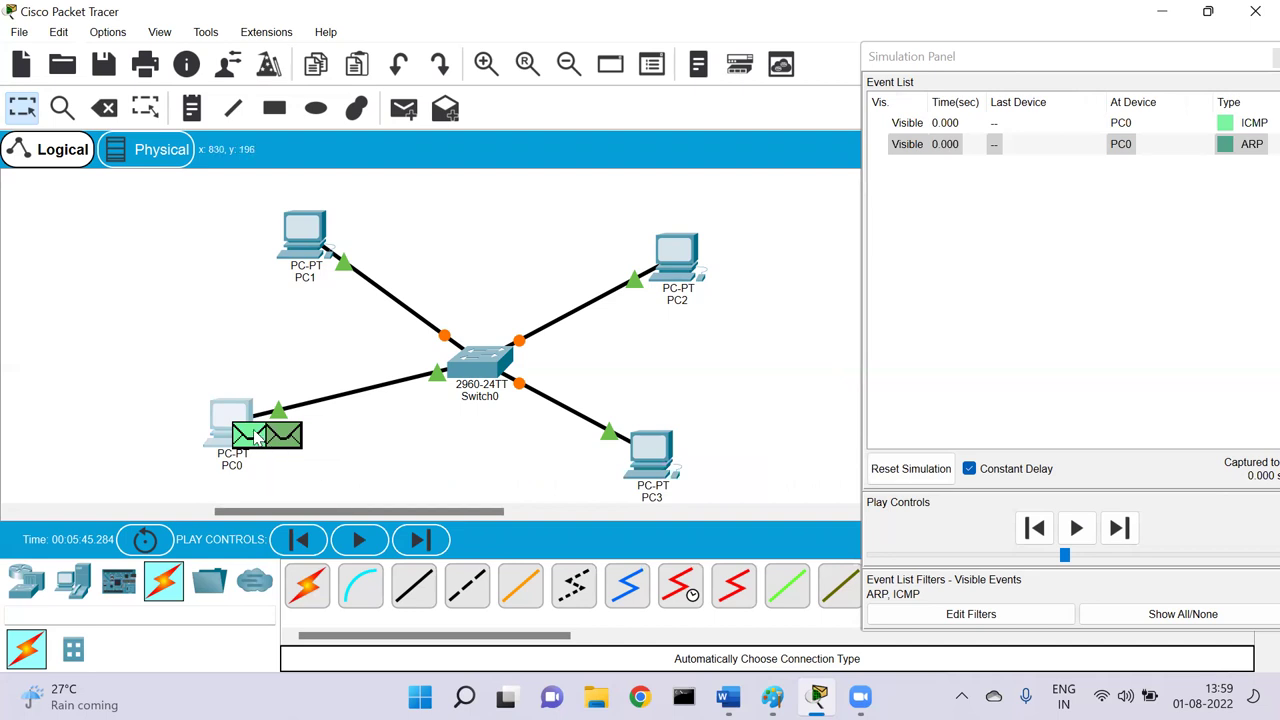
left_click(285, 436)
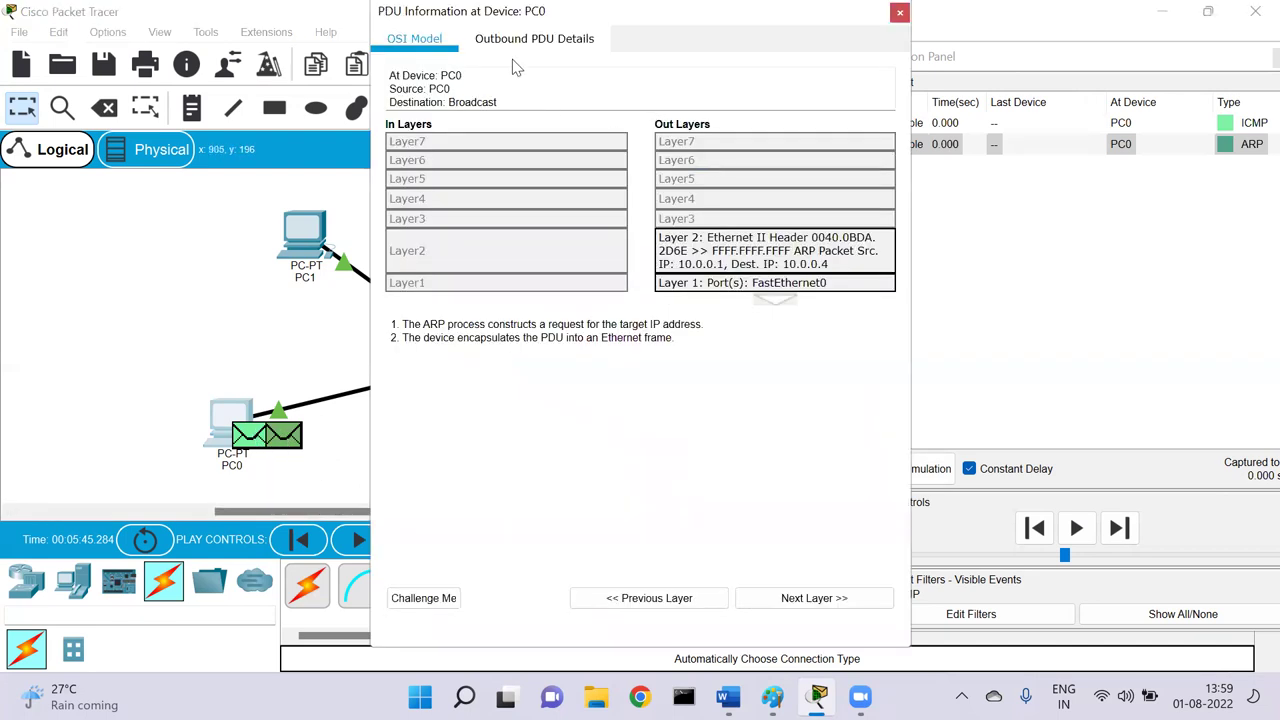
left_click(530, 40)
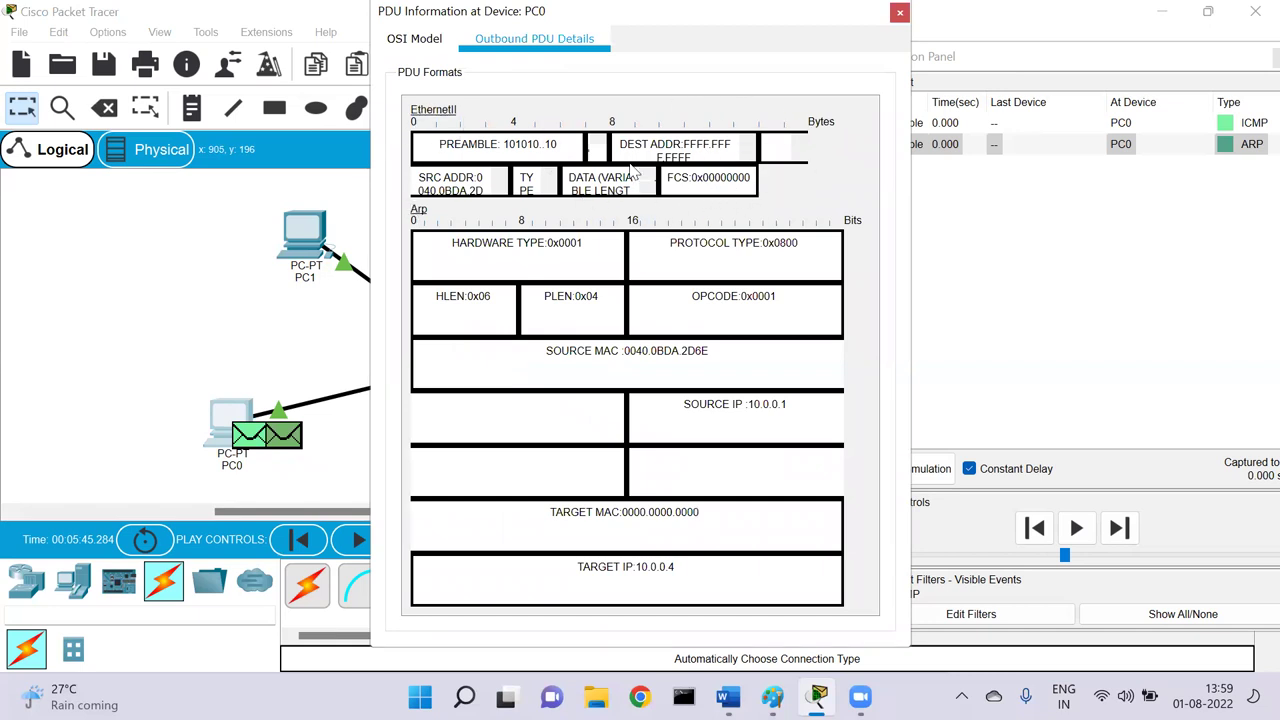
left_click_drag(693, 150, 464, 193)
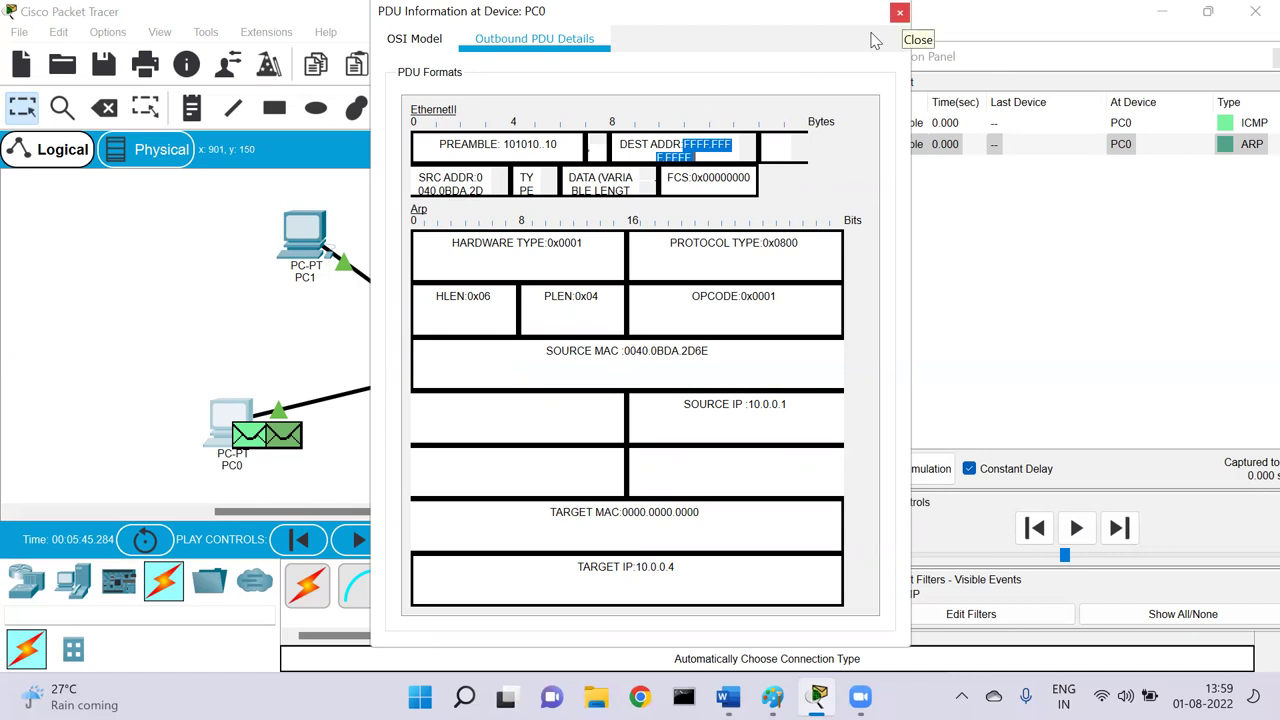
left_click(900, 12)
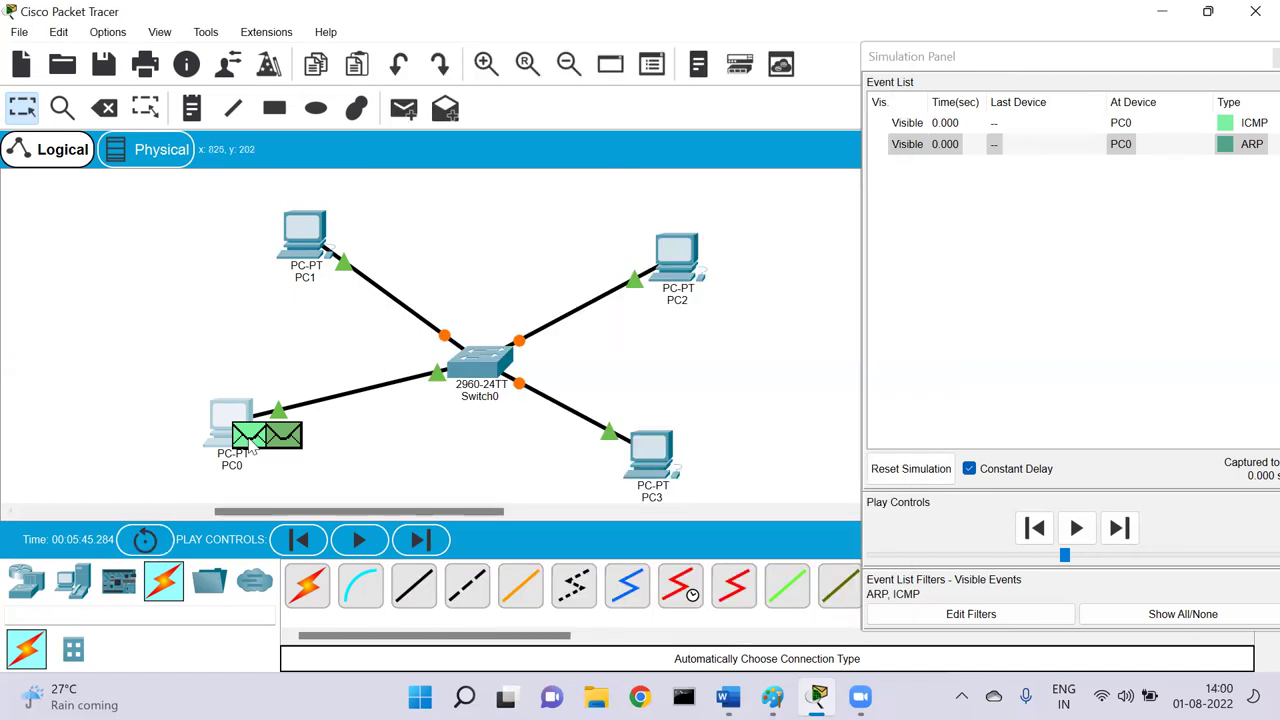
Step the first ARP broadcast from PC0 through Switch0 until that ping attempt fails.
left_click(1120, 529)
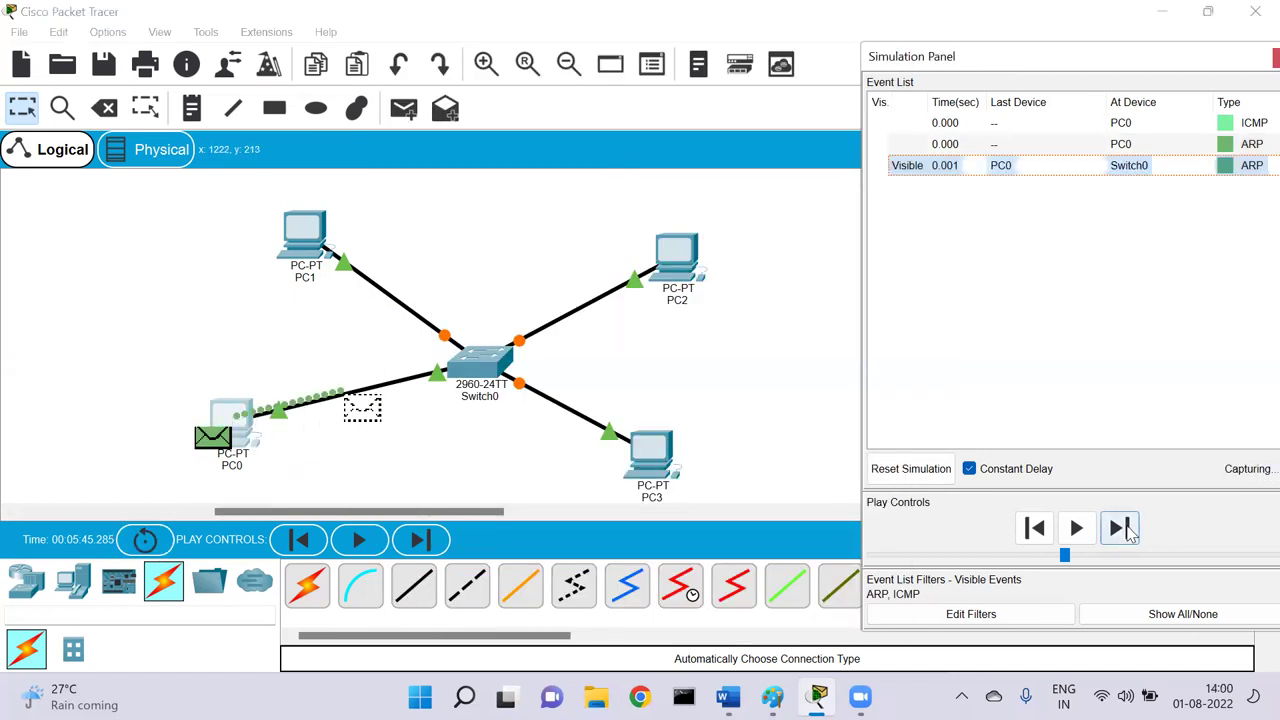
left_click(1120, 529)
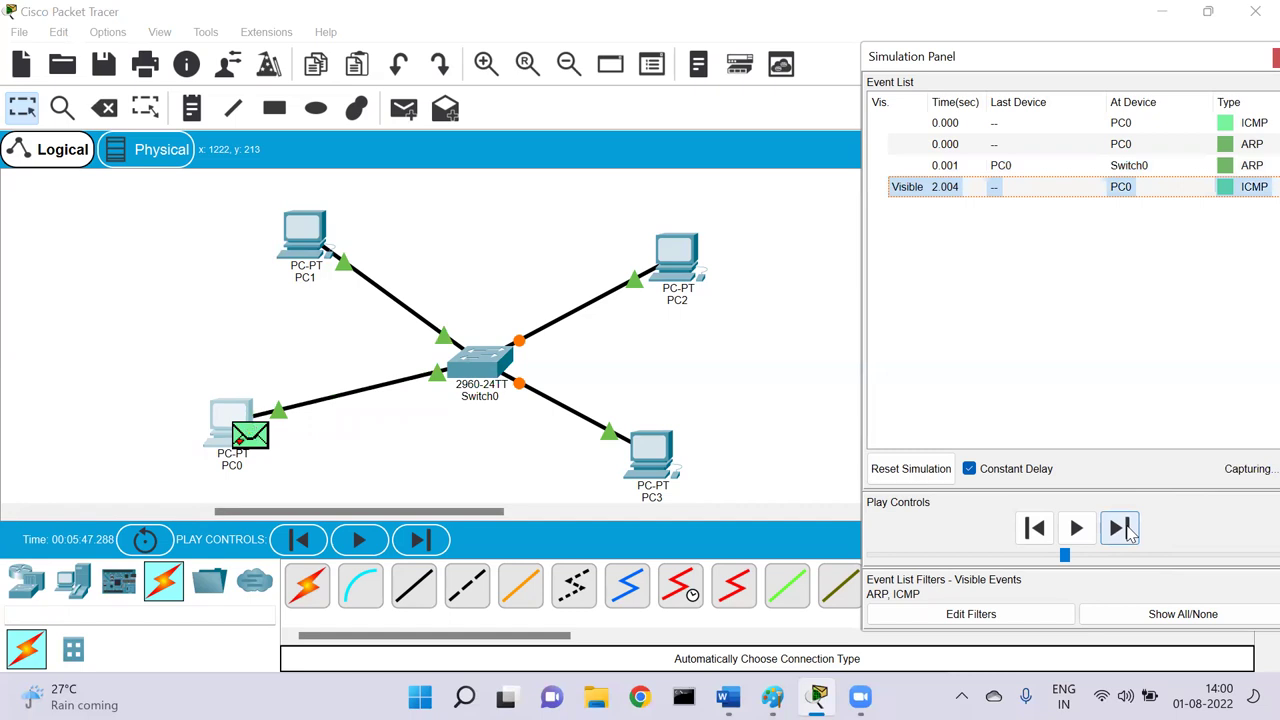
left_click(1122, 530)
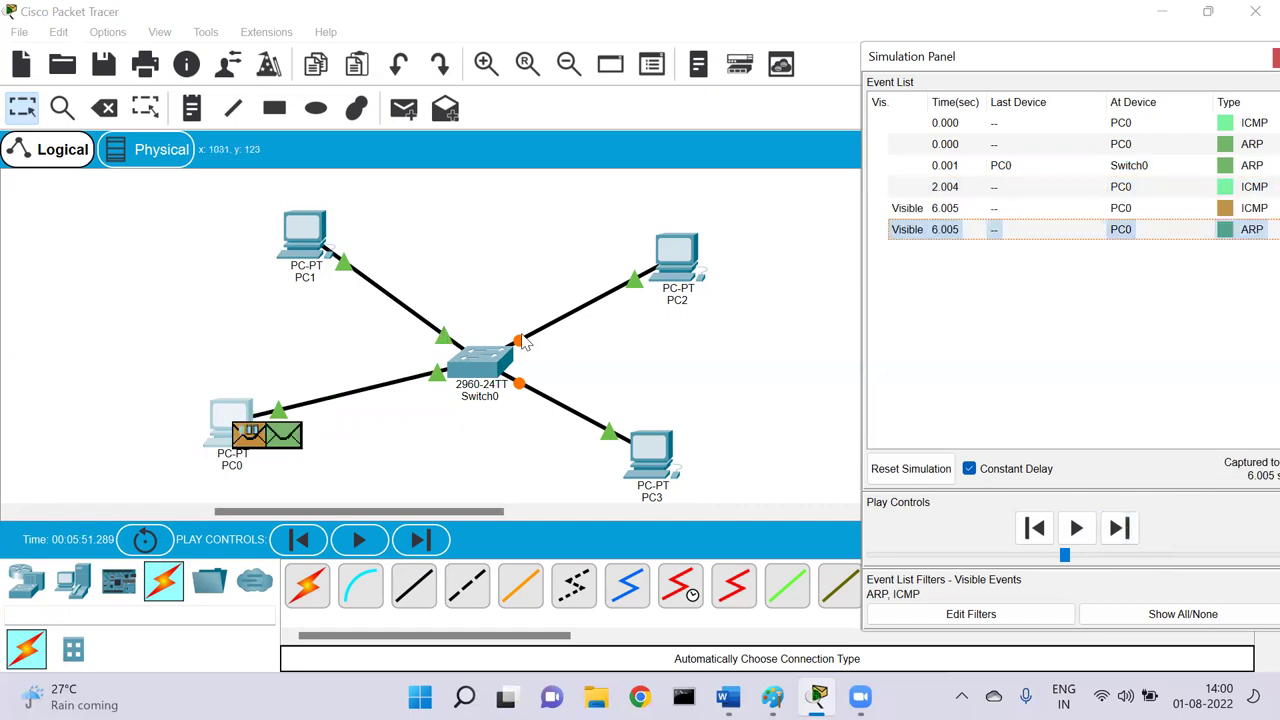
left_click(1120, 529)
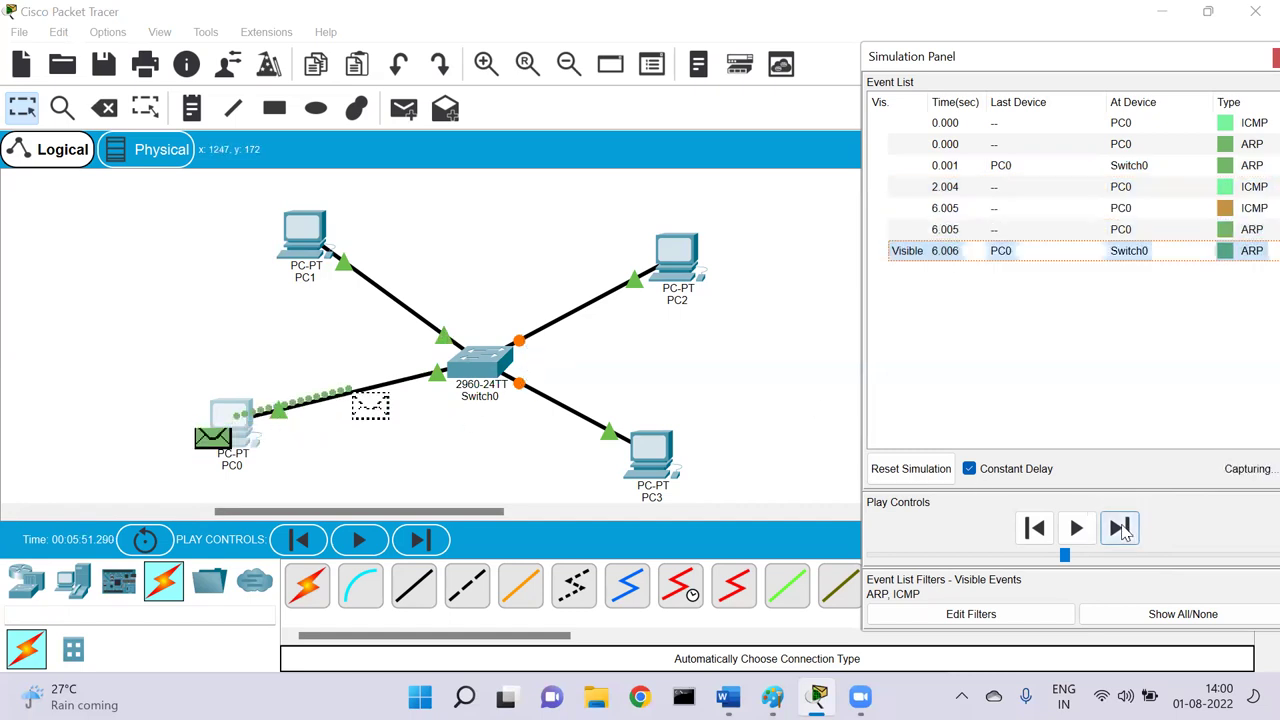
left_click(1120, 529)
left_click(1120, 529)
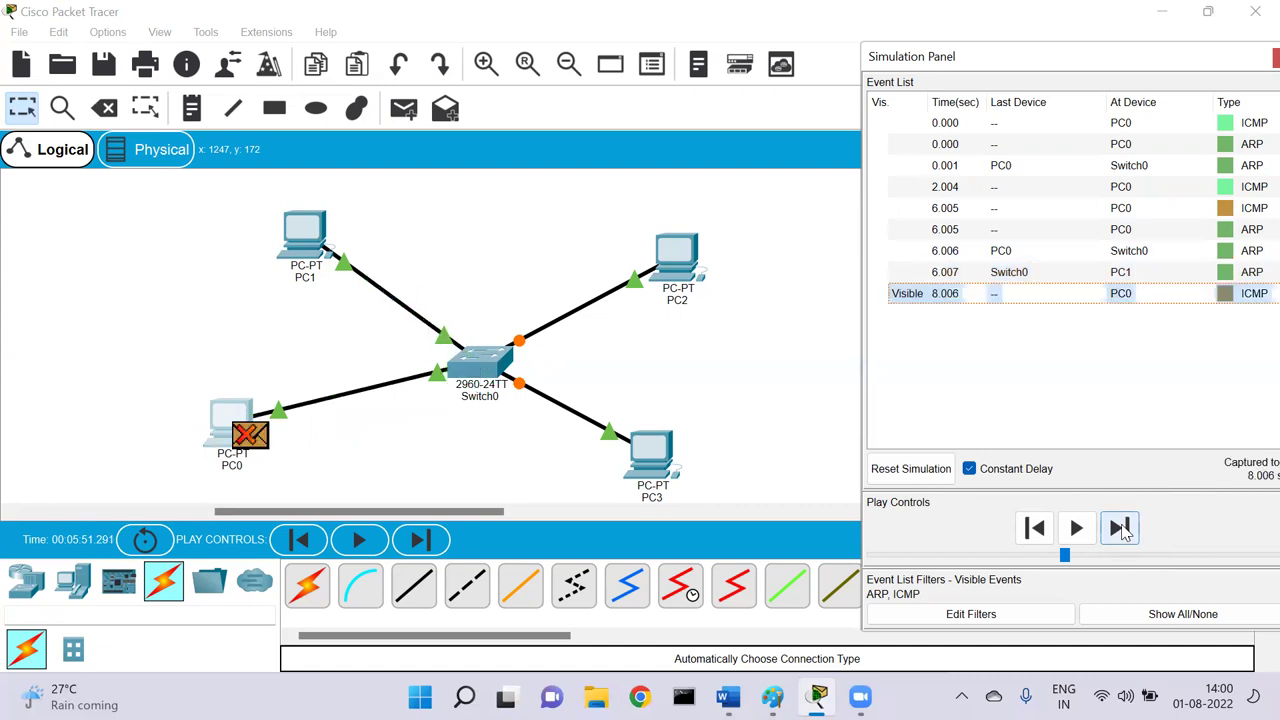
left_click(1122, 530)
Step the ARP request/reply and ICMP ping to PC3 and back, then reset the simulation.
left_click(1122, 530)
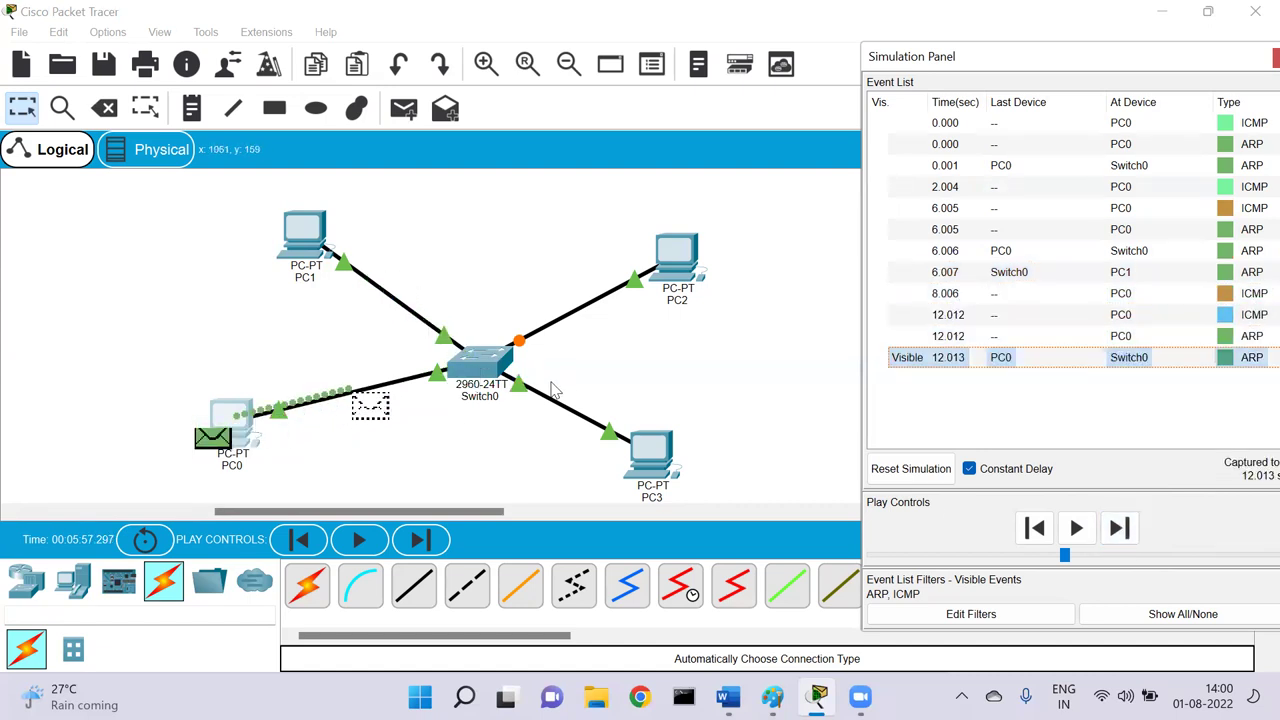
left_click(1120, 529)
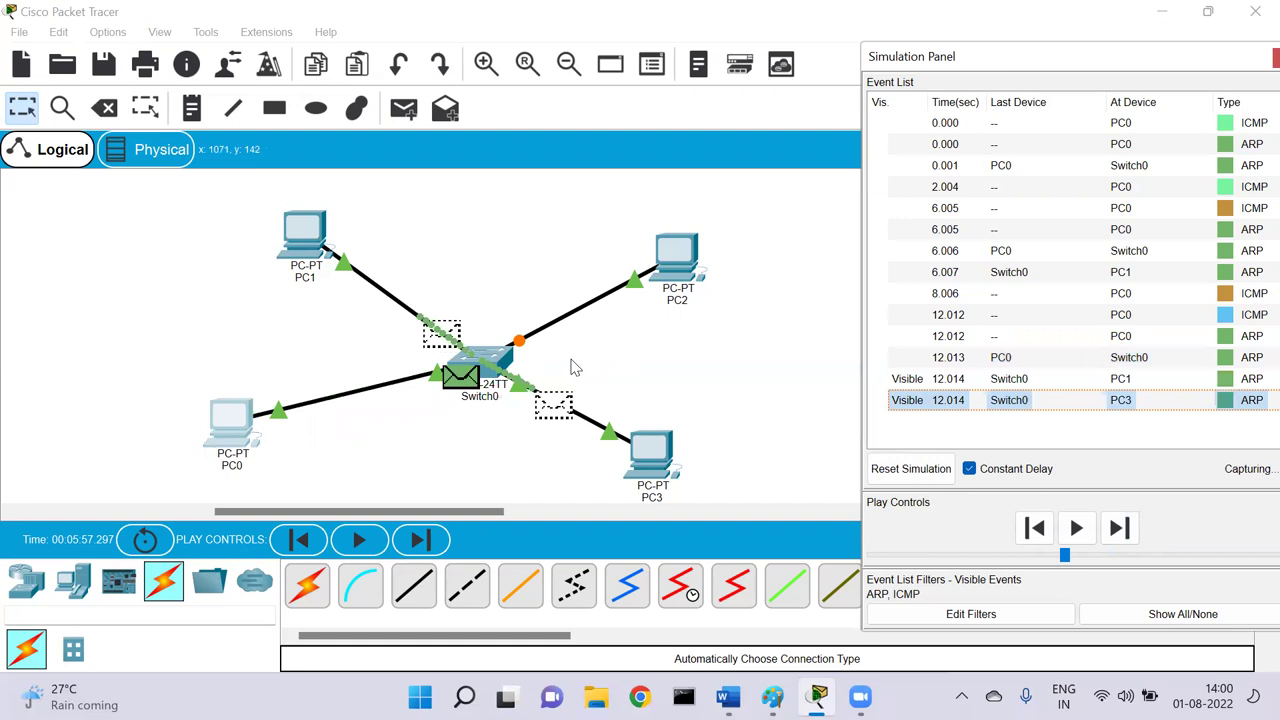
left_click(1120, 529)
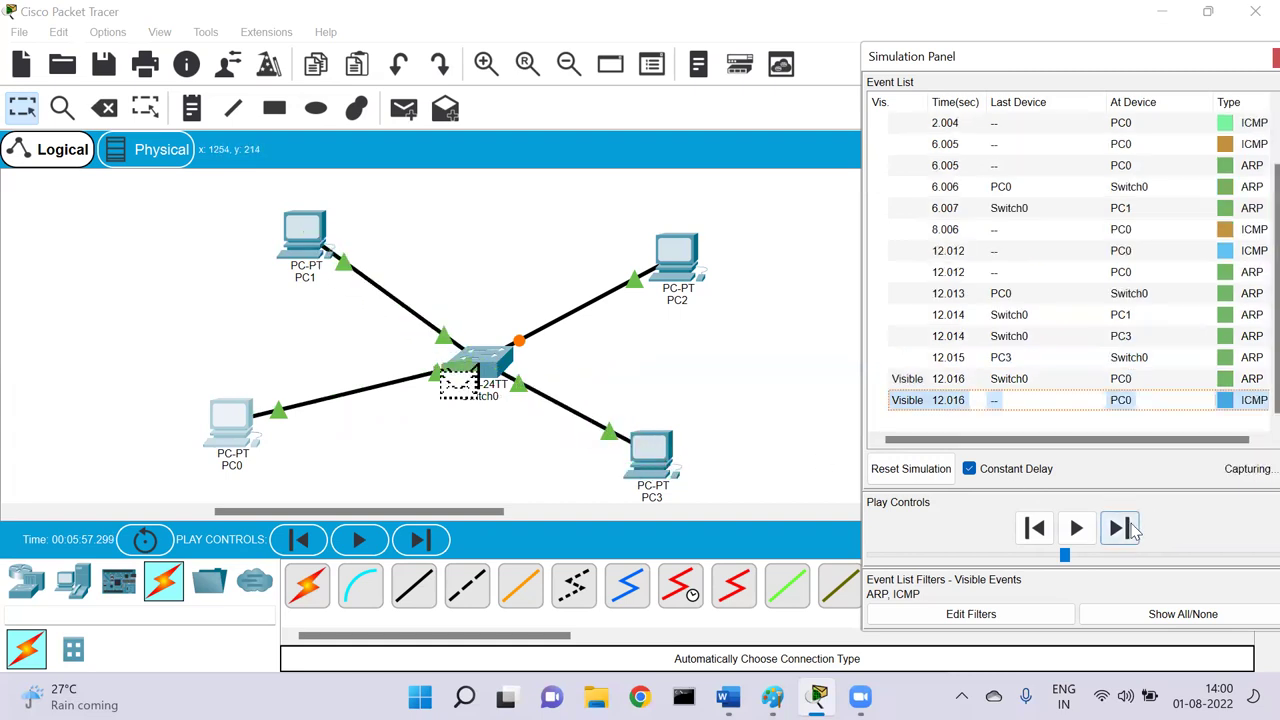
left_click(1120, 529)
left_click(1120, 529)
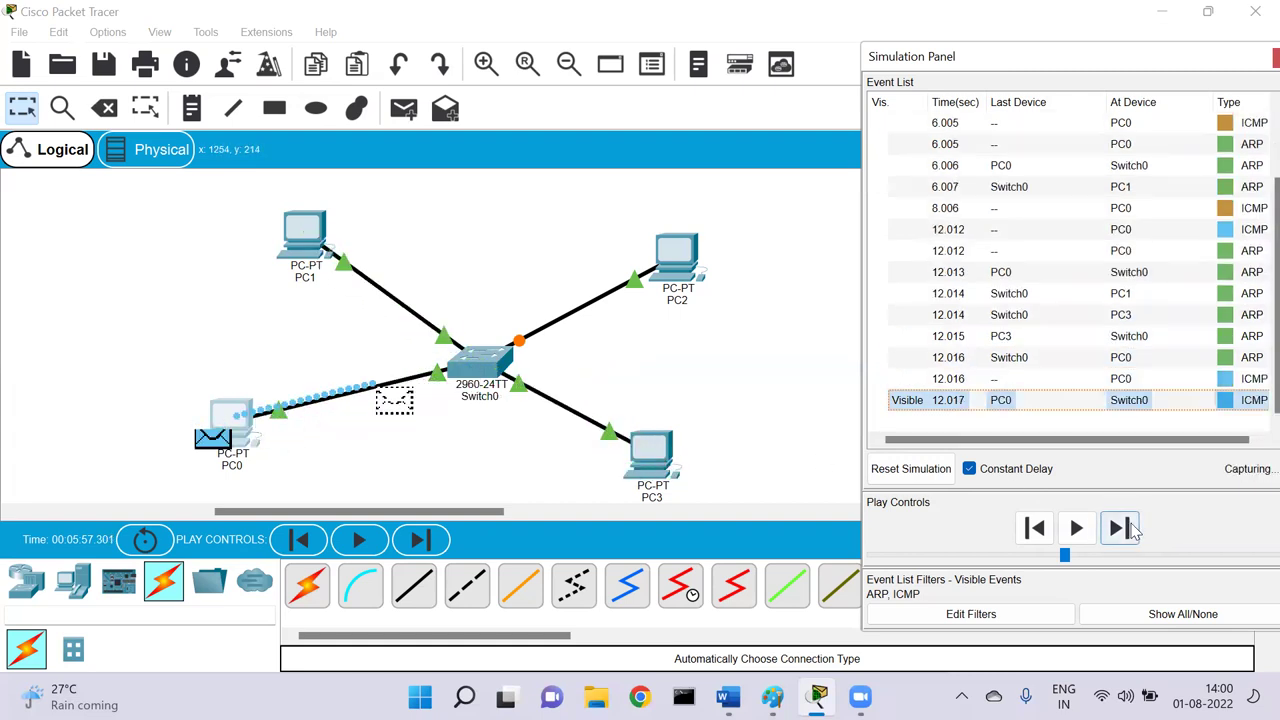
left_click(1120, 529)
left_click(1120, 529)
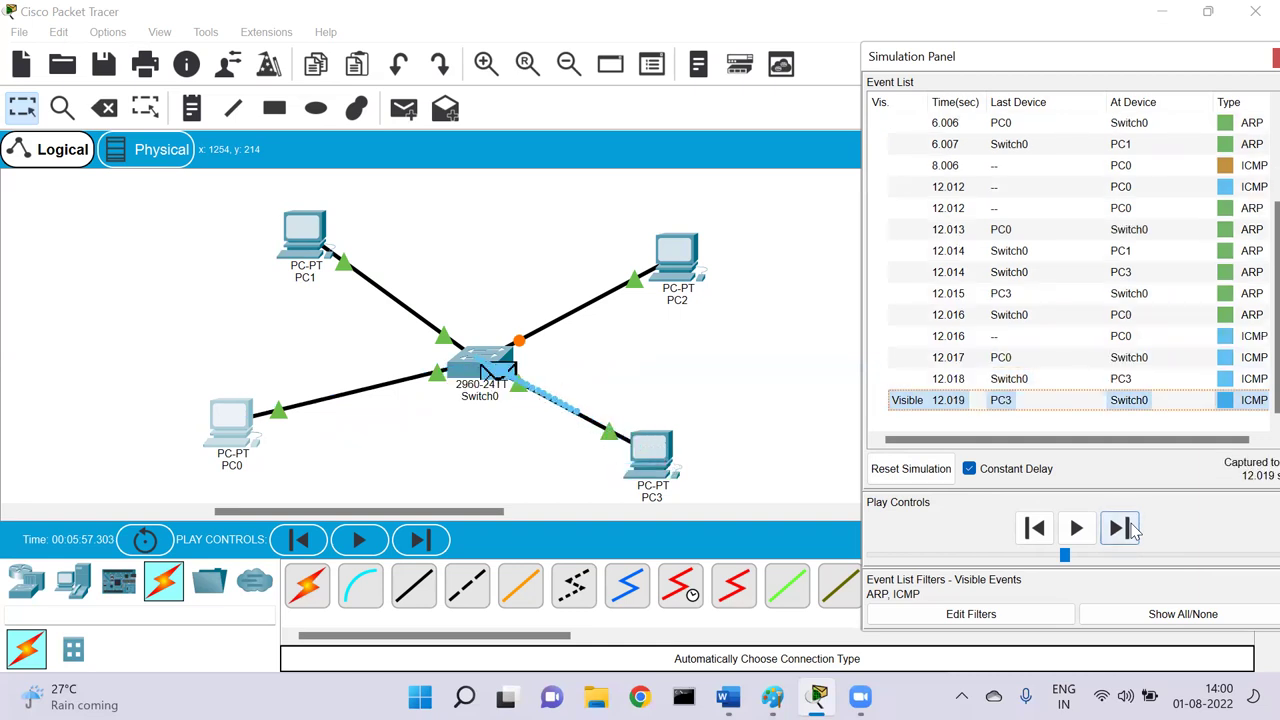
left_click(1120, 529)
left_click(920, 468)
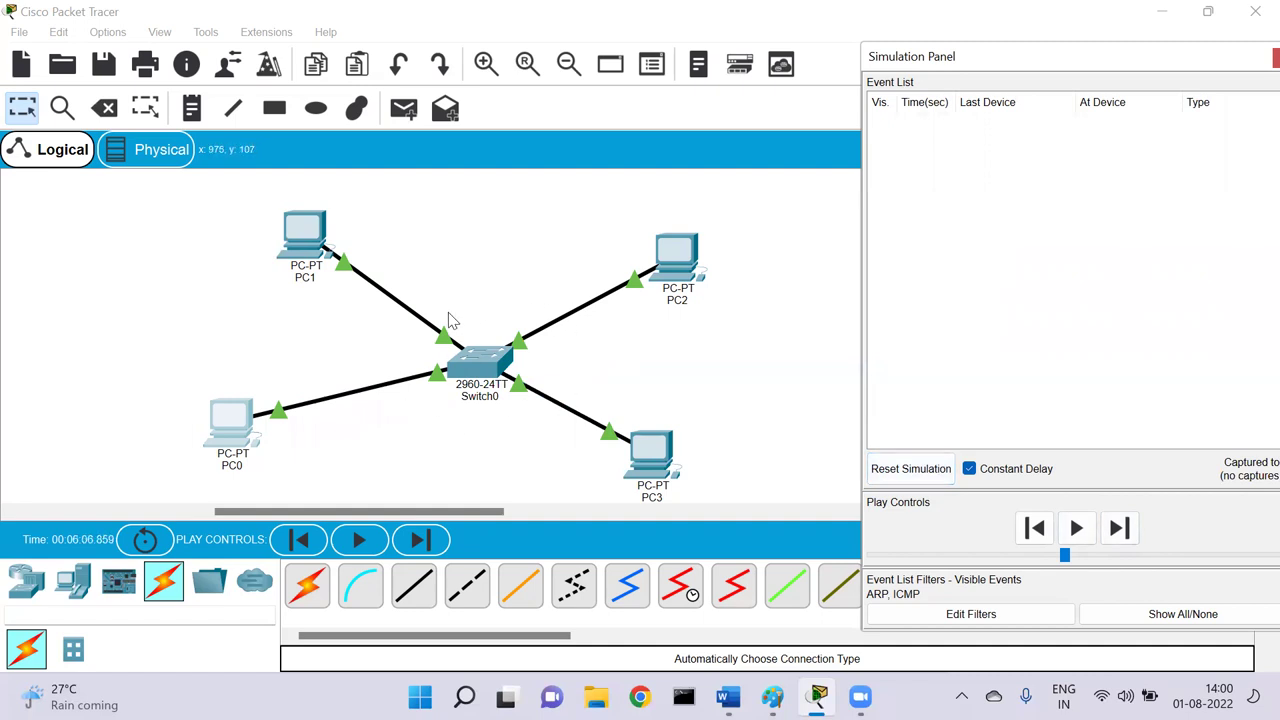
left_click(305, 235)
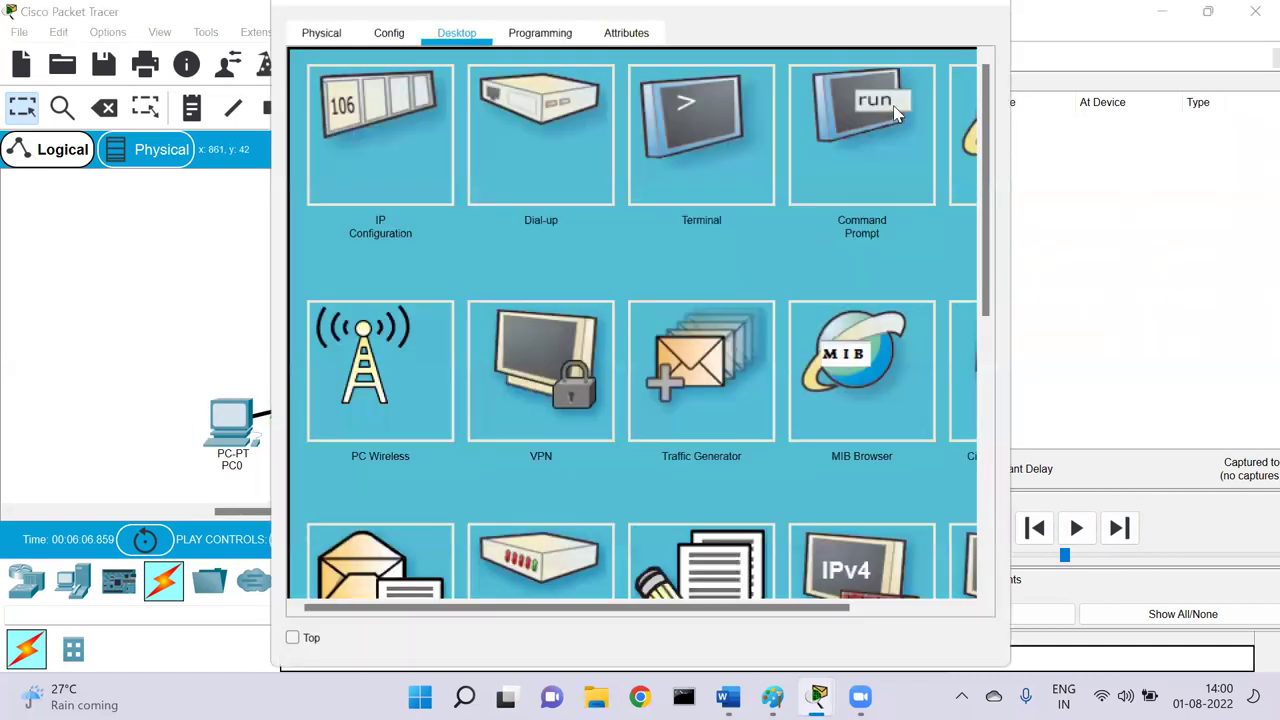
left_click(961, 14)
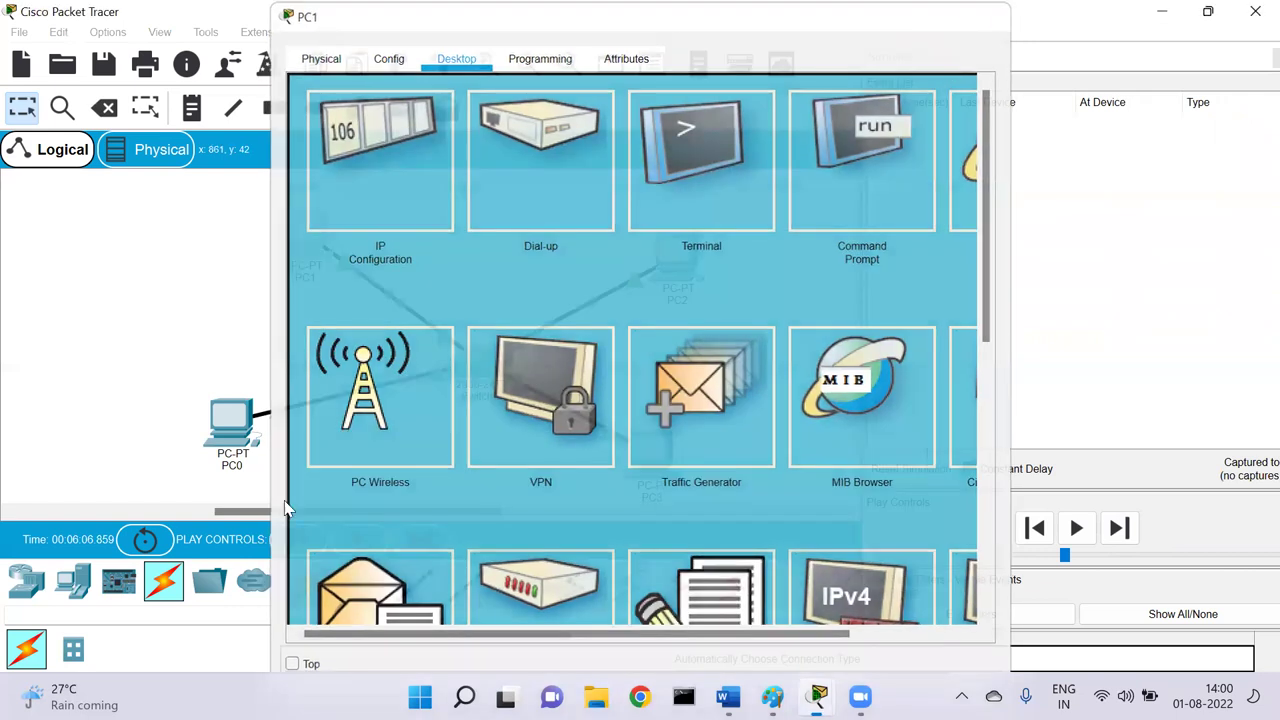
left_click(231, 425)
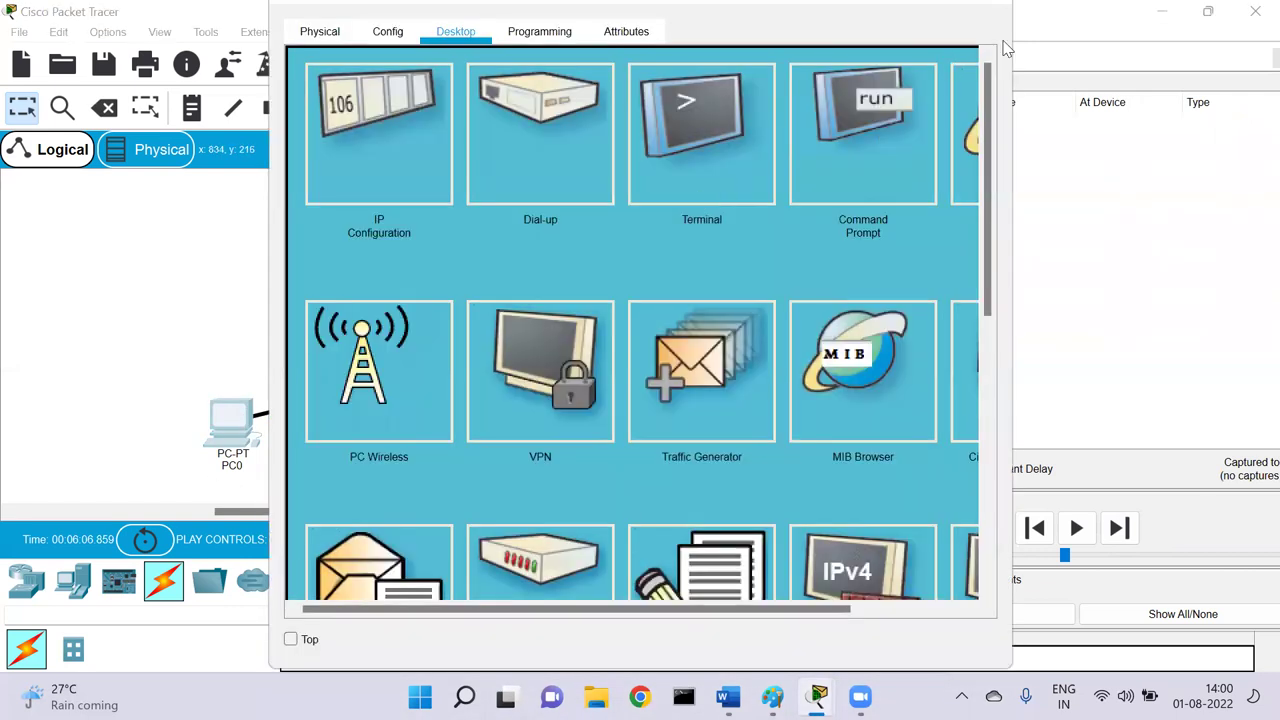
left_click(1011, 33)
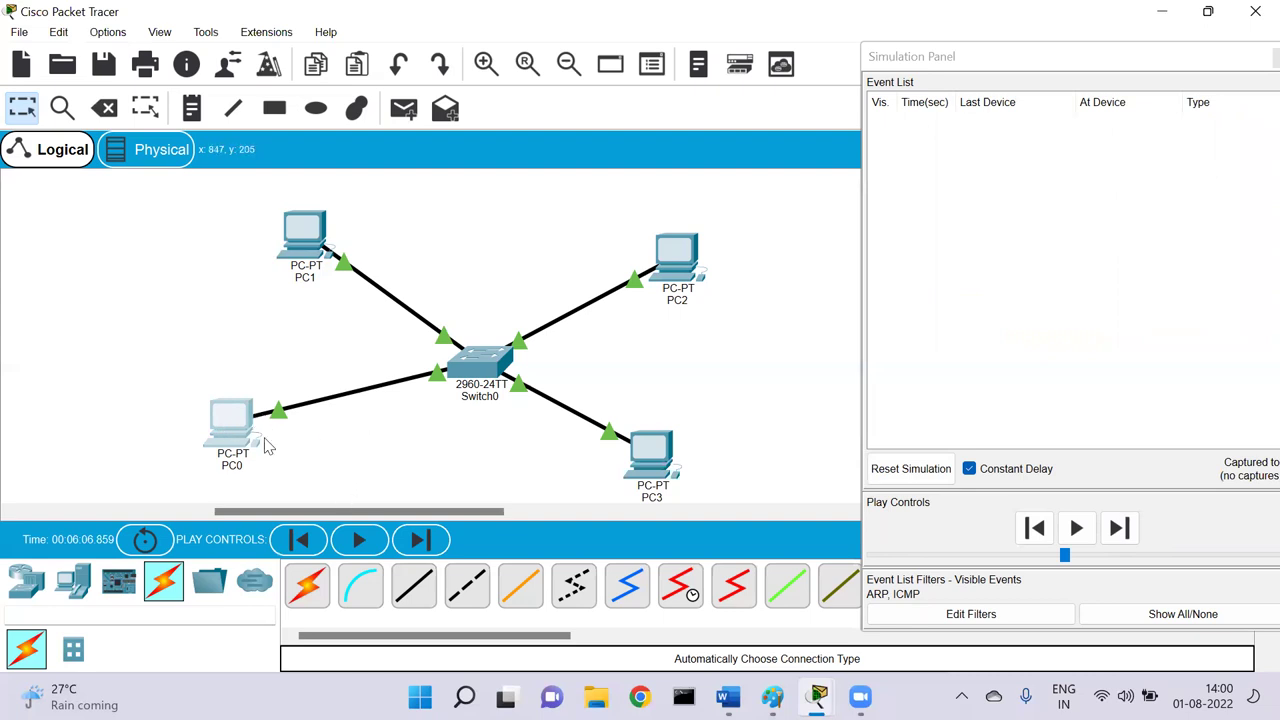
Rerun show mac-address-table on Switch0 and mark its two dynamic entries on Fa0/1 and Fa0/3.
left_click(481, 370)
key("Return")
key("Return")
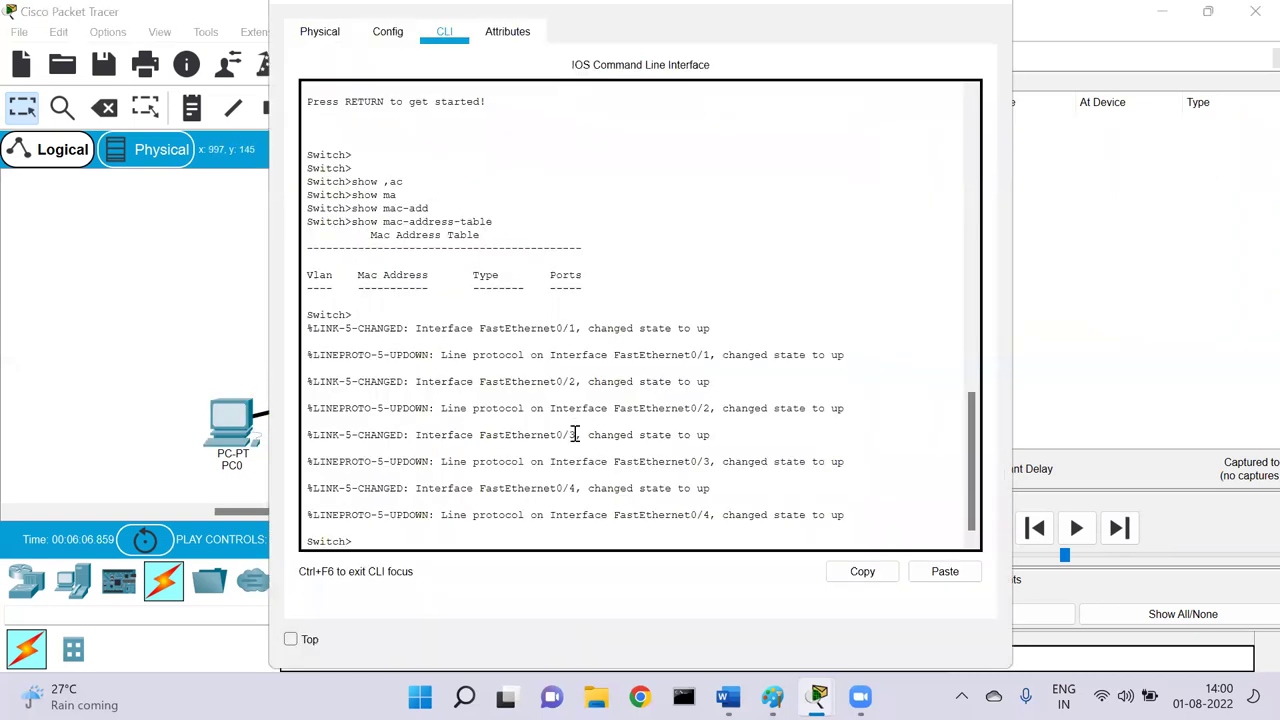
key("Up")
key("Return")
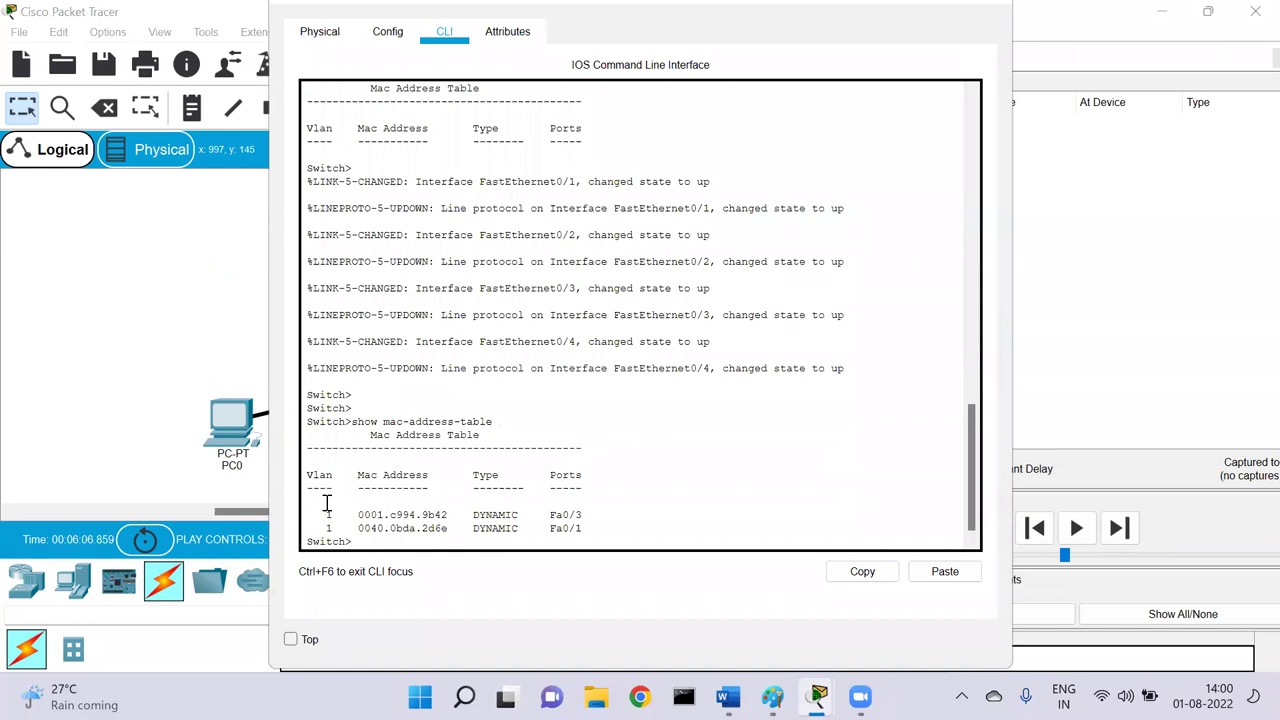
left_click_drag(330, 514, 583, 533)
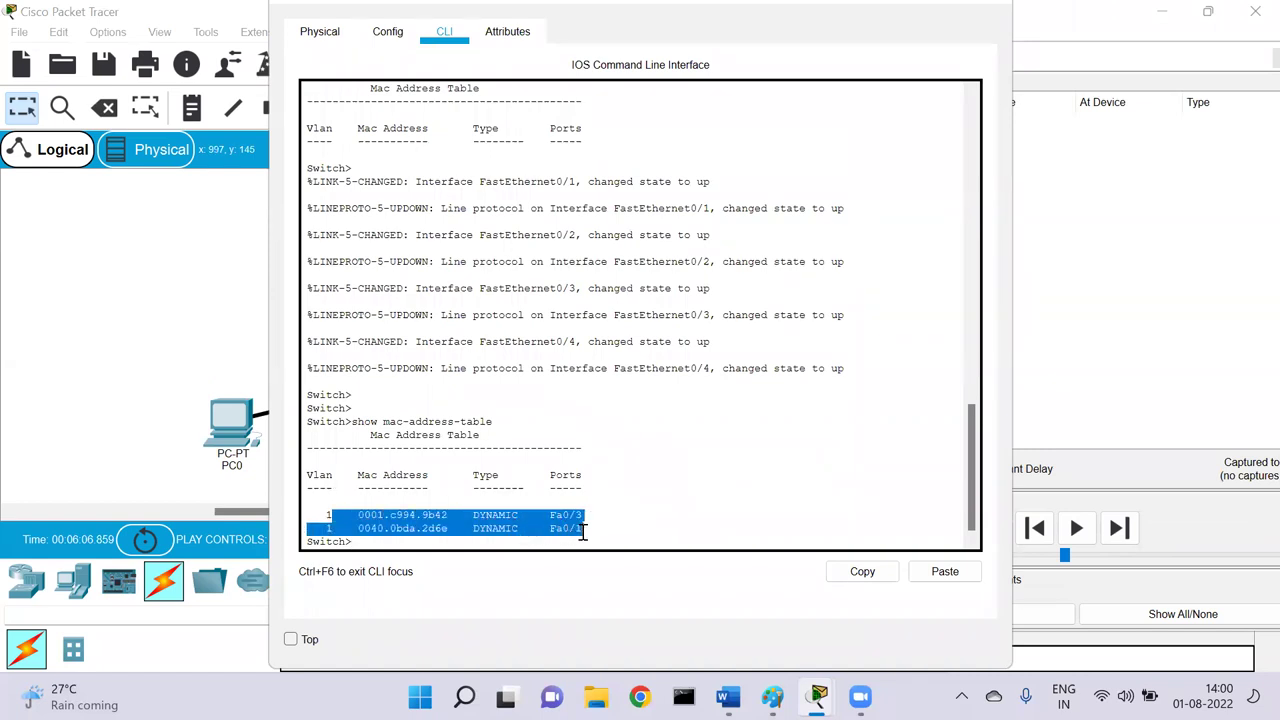
Close Switch0's window and reopen its command line.
left_click(988, 12)
mouse_move(437, 378)
mouse_move(522, 392)
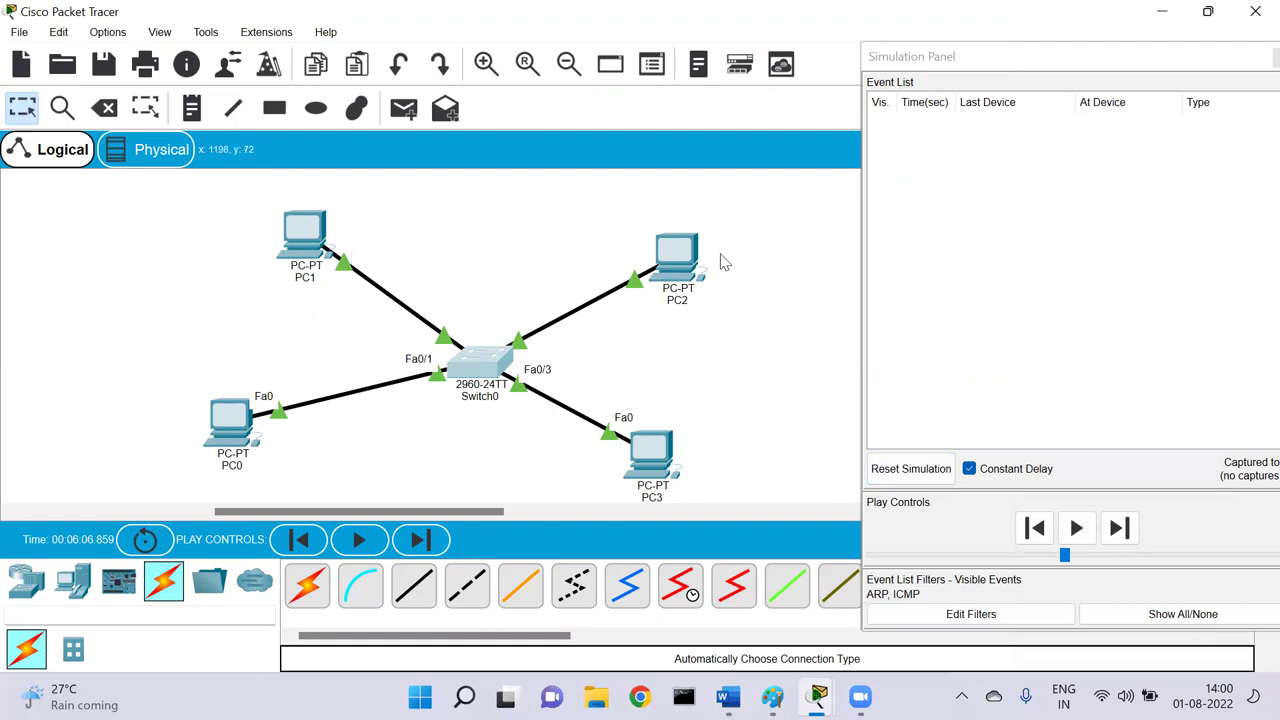
left_click(500, 362)
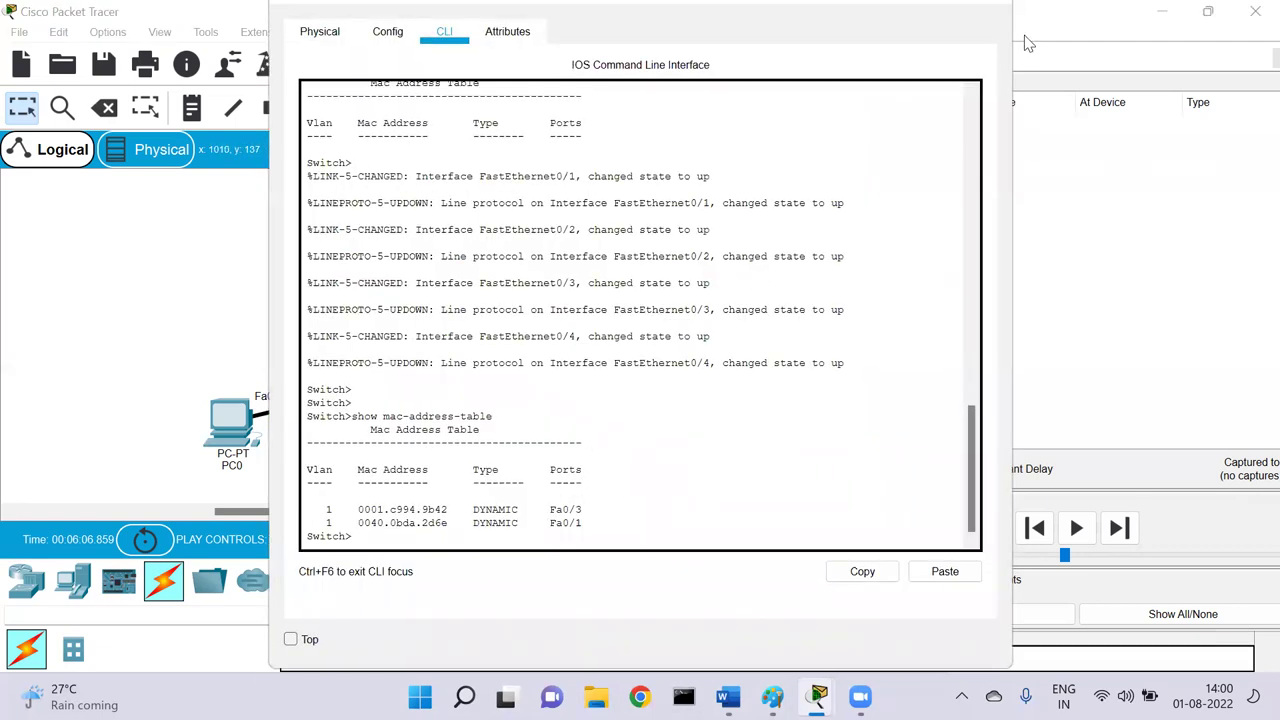
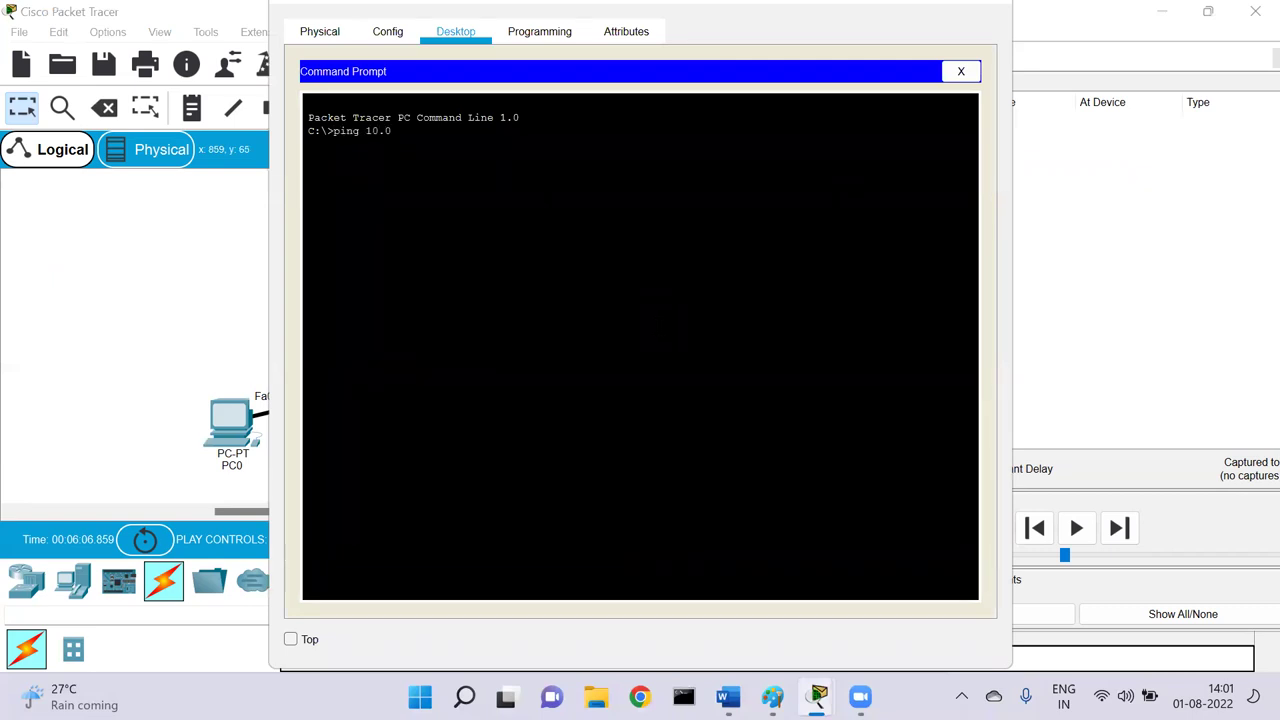
Run 'ping 10.0.0.3' from PC1's Command Prompt.
type("3")
key("Return")
left_click(127, 310)
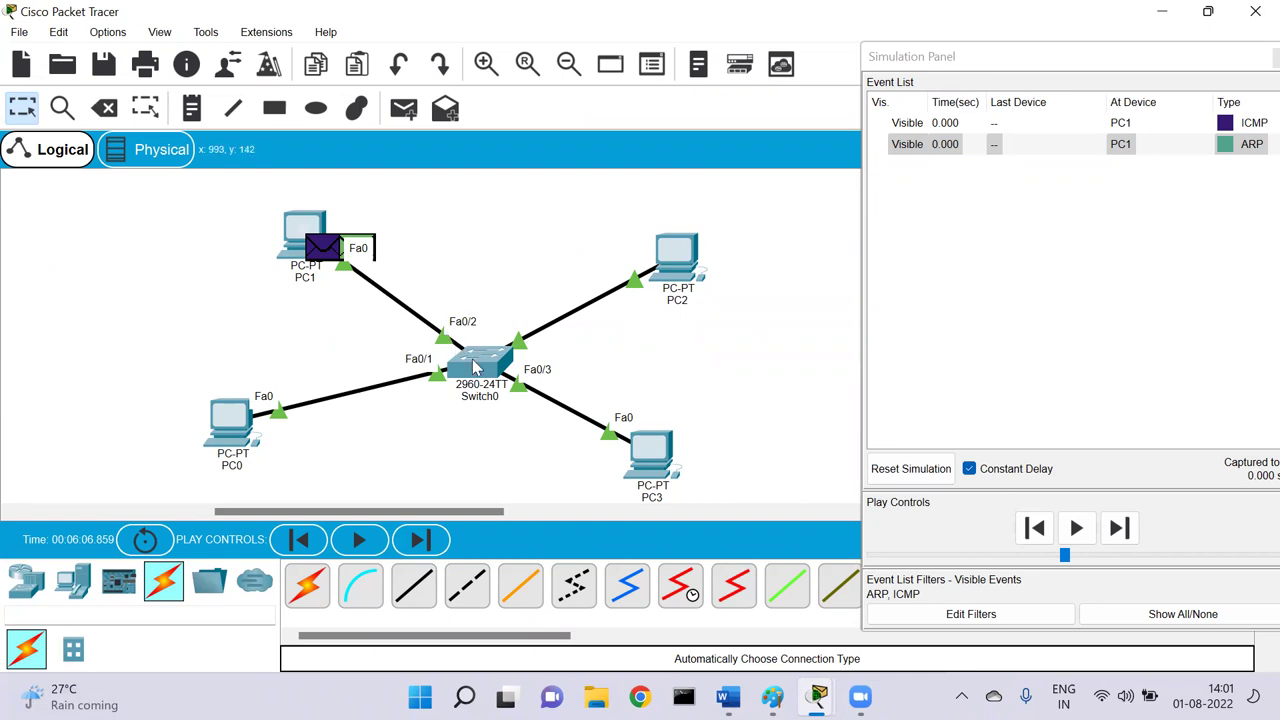
Check Switch0's MAC table, then advance the simulation until the ARP request reaches Switch0.
left_click(472, 358)
left_click_drag(369, 497, 578, 518)
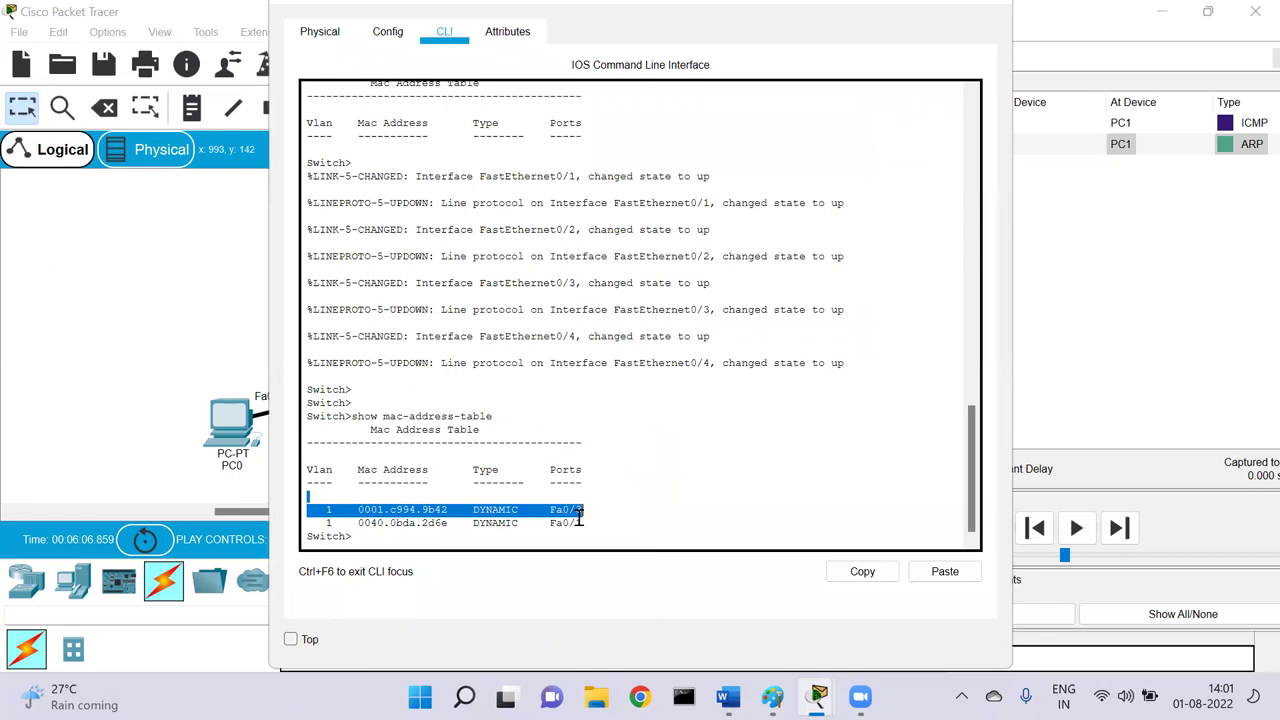
left_click(1000, 14)
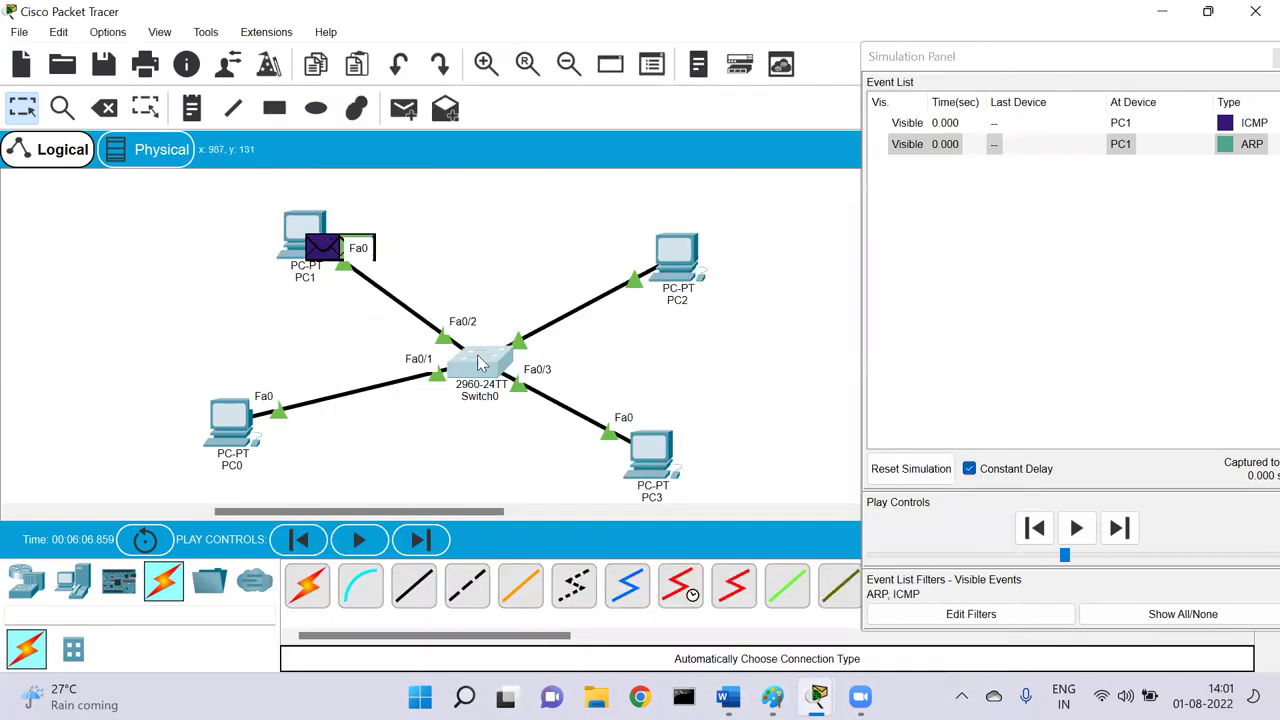
left_click(1122, 535)
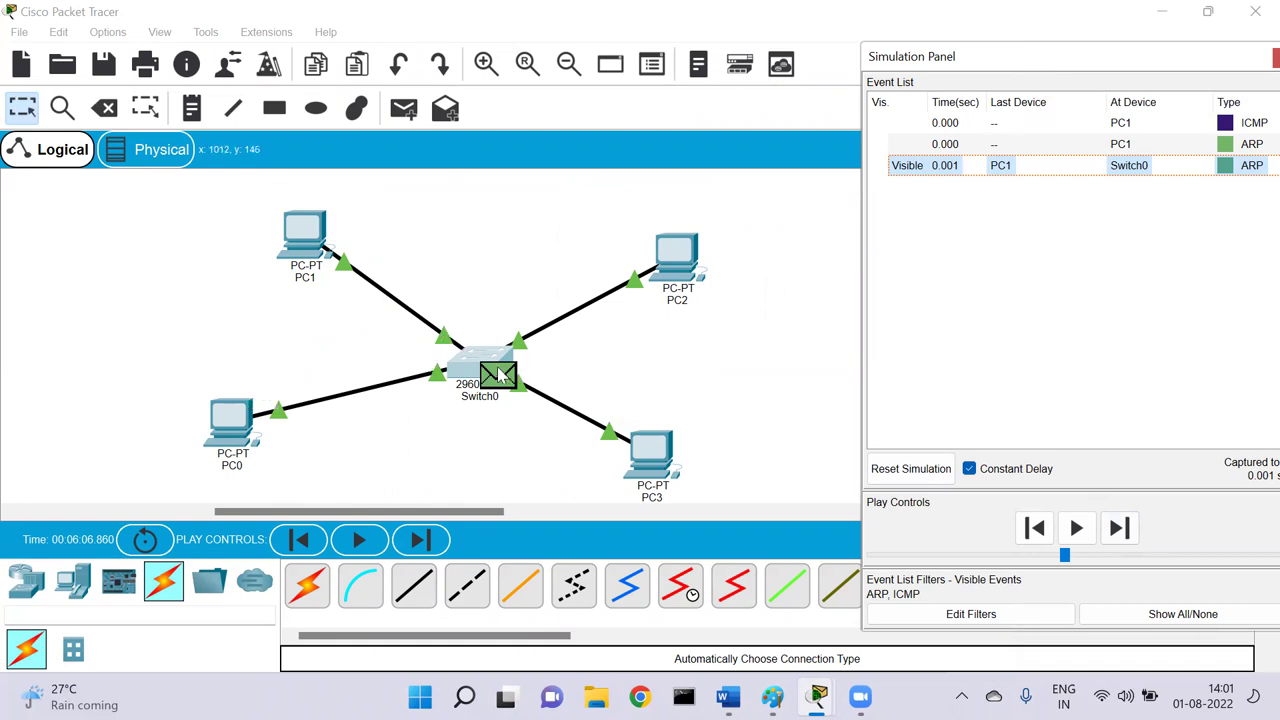
left_click(497, 375)
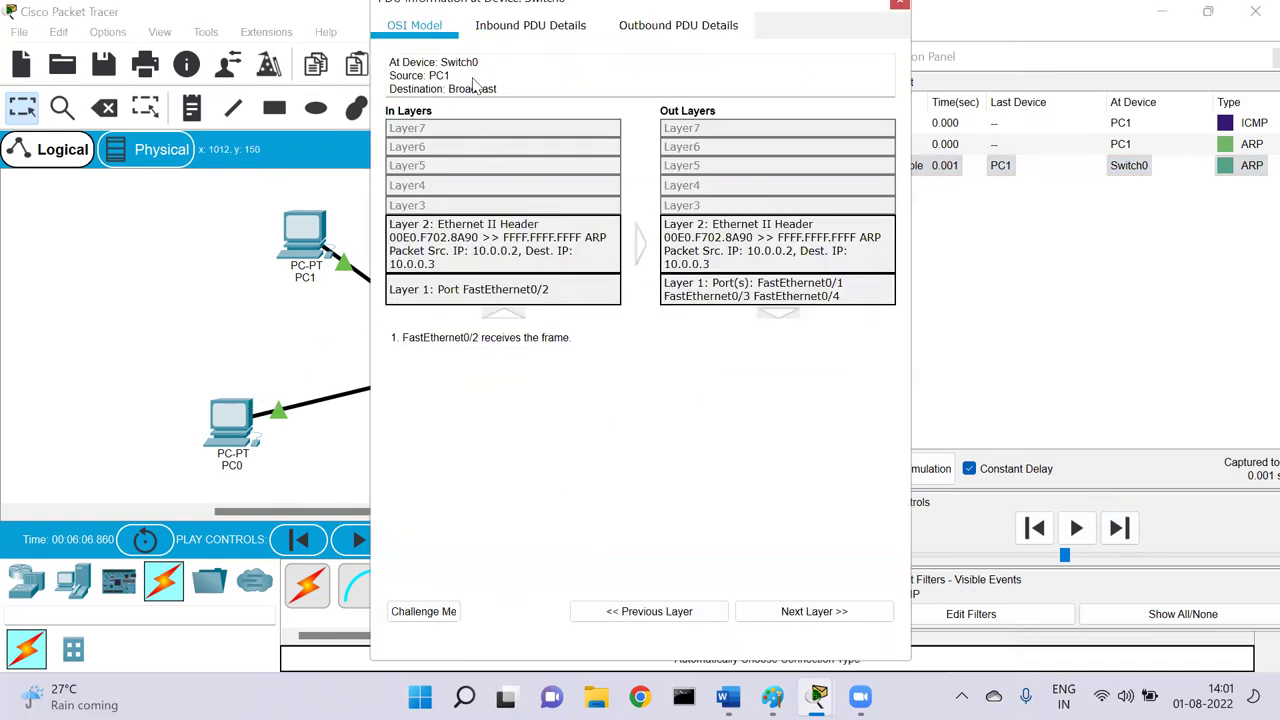
left_click(530, 25)
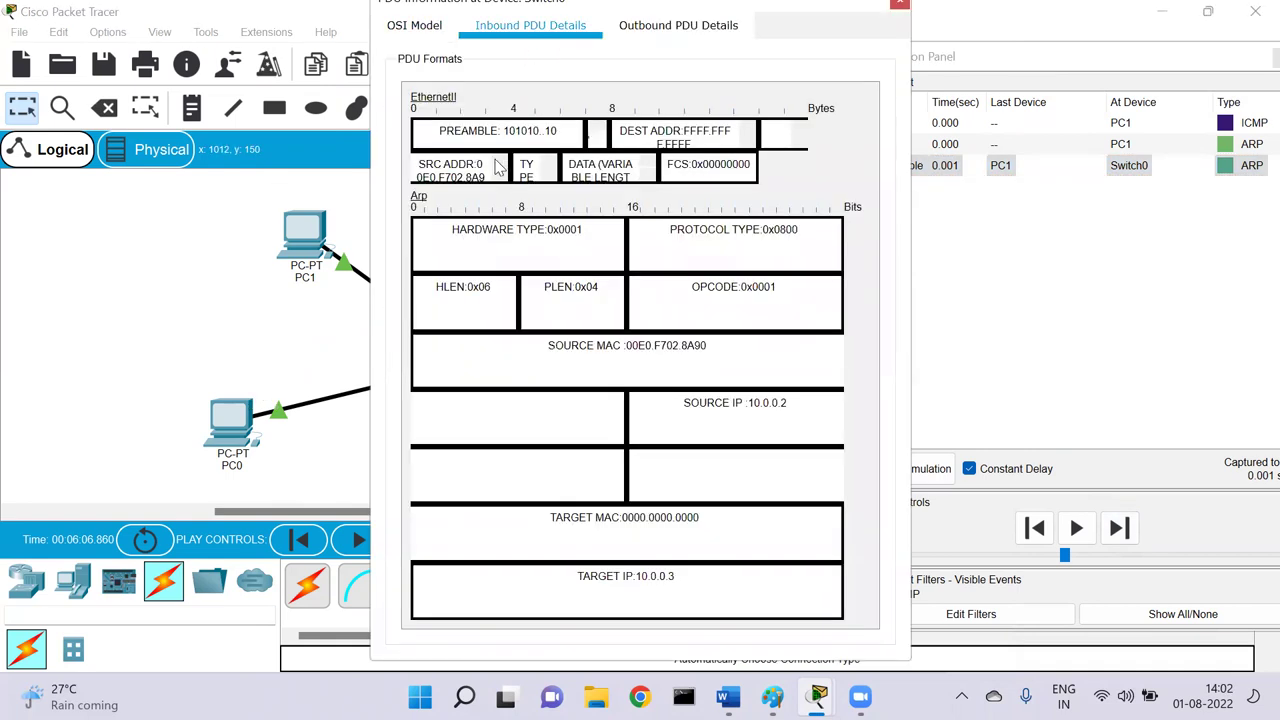
left_click_drag(477, 164, 492, 185)
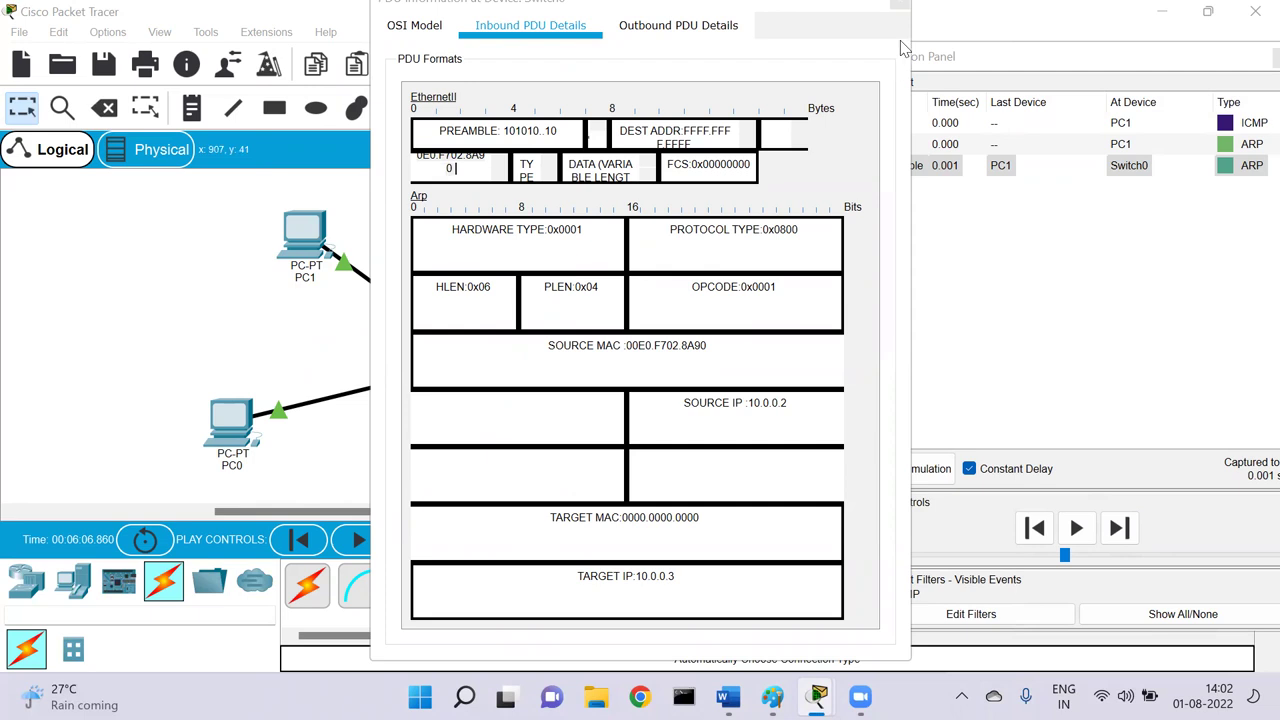
left_click(899, 4)
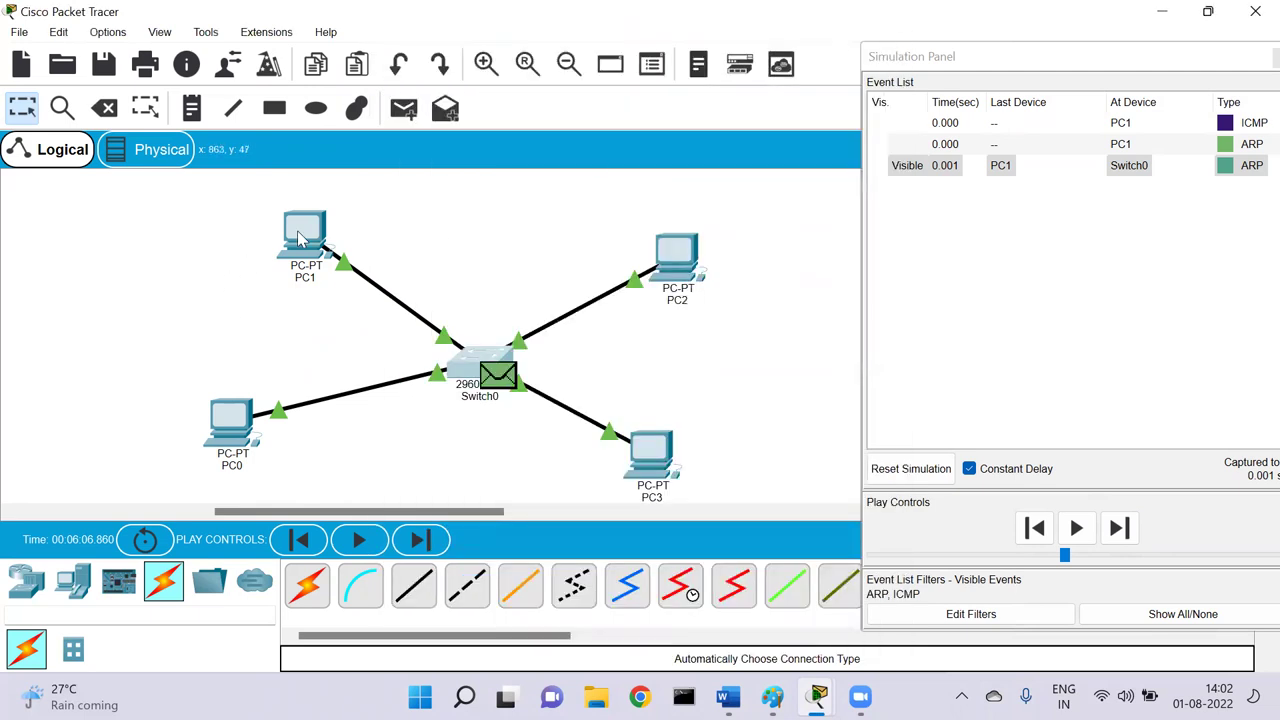
mouse_move(298, 237)
mouse_move(449, 345)
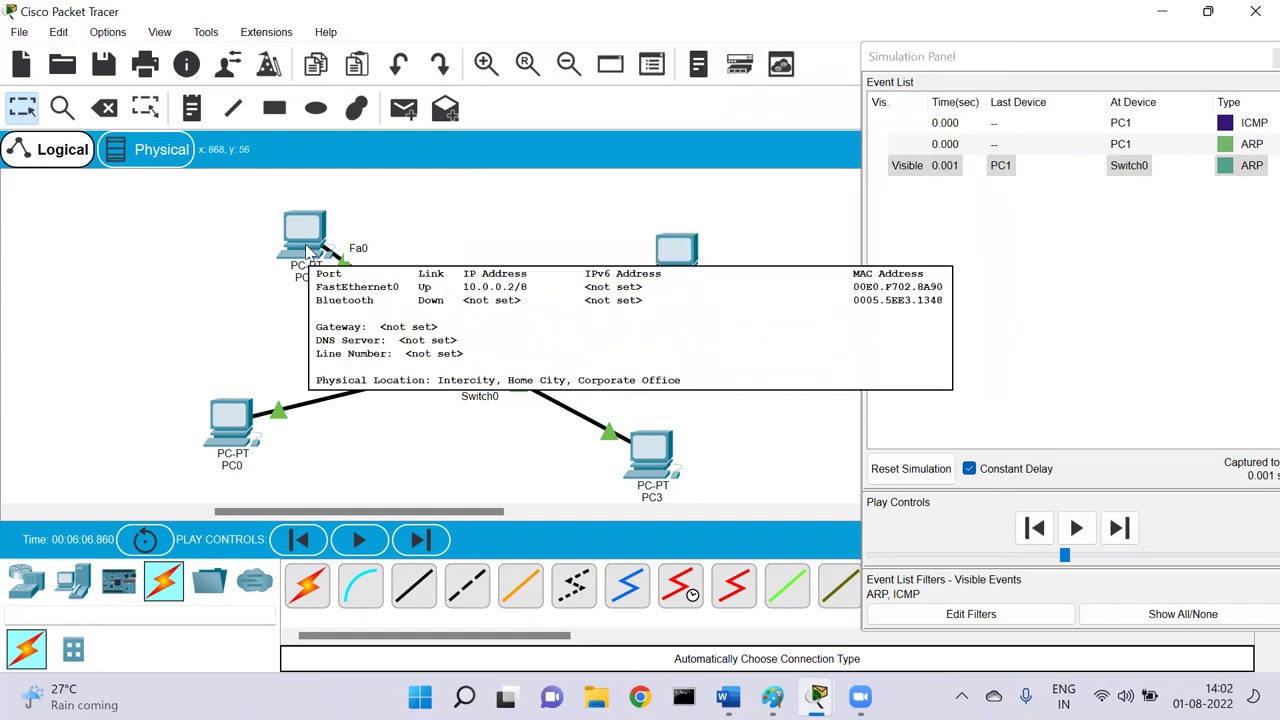
Confirm PC1's MAC on Fa0/2 in Switch0's table, then step the ARP flood to PC0, PC2, PC3.
left_click(480, 356)
key("Up")
key("Return")
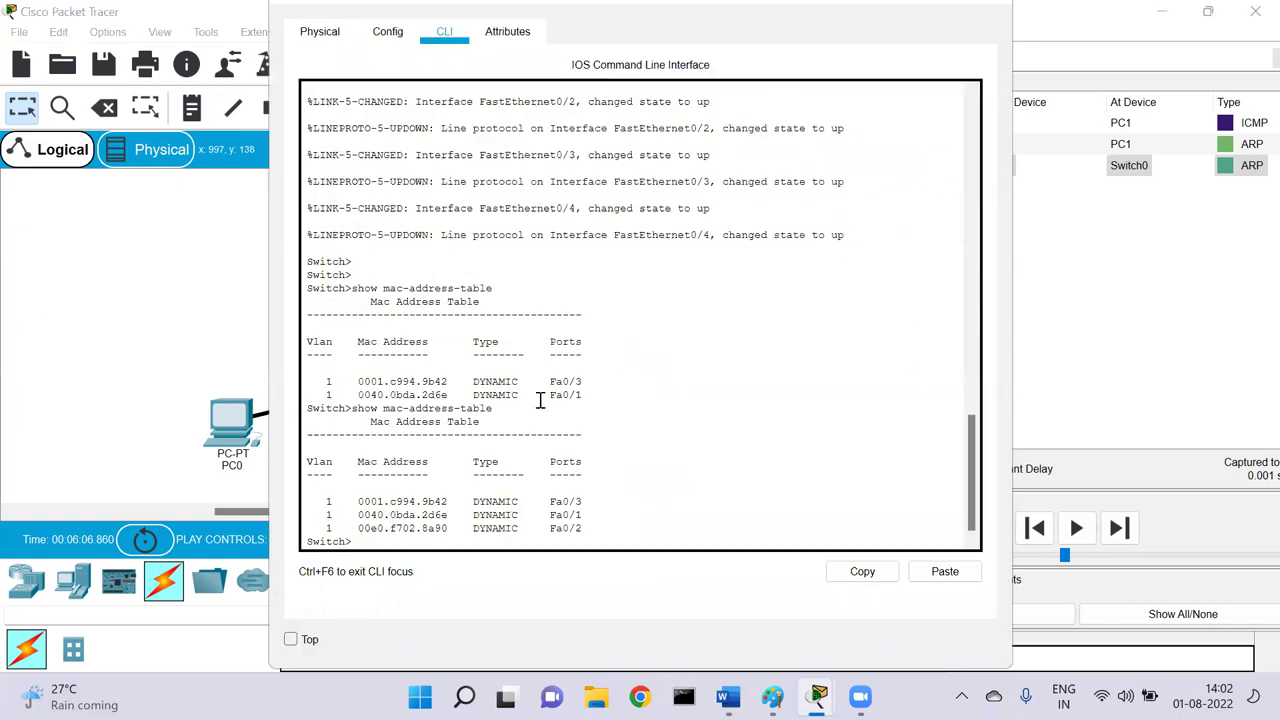
left_click_drag(353, 529, 586, 528)
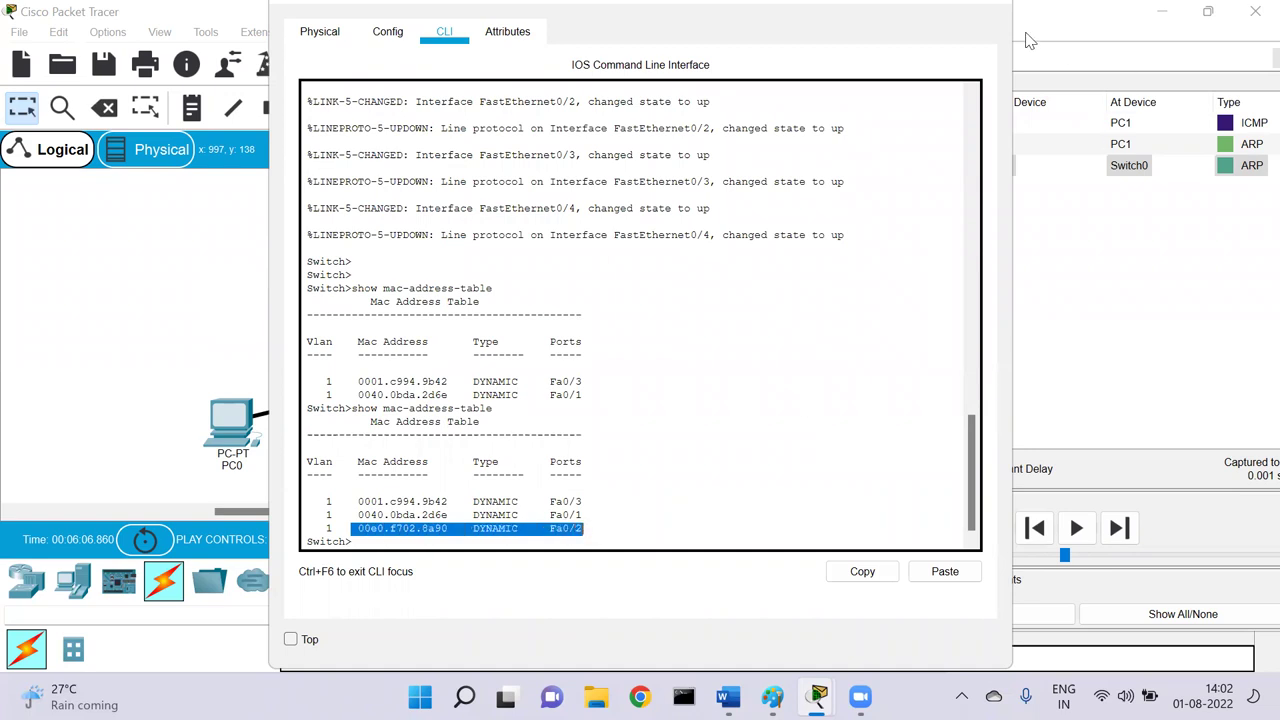
left_click(990, 12)
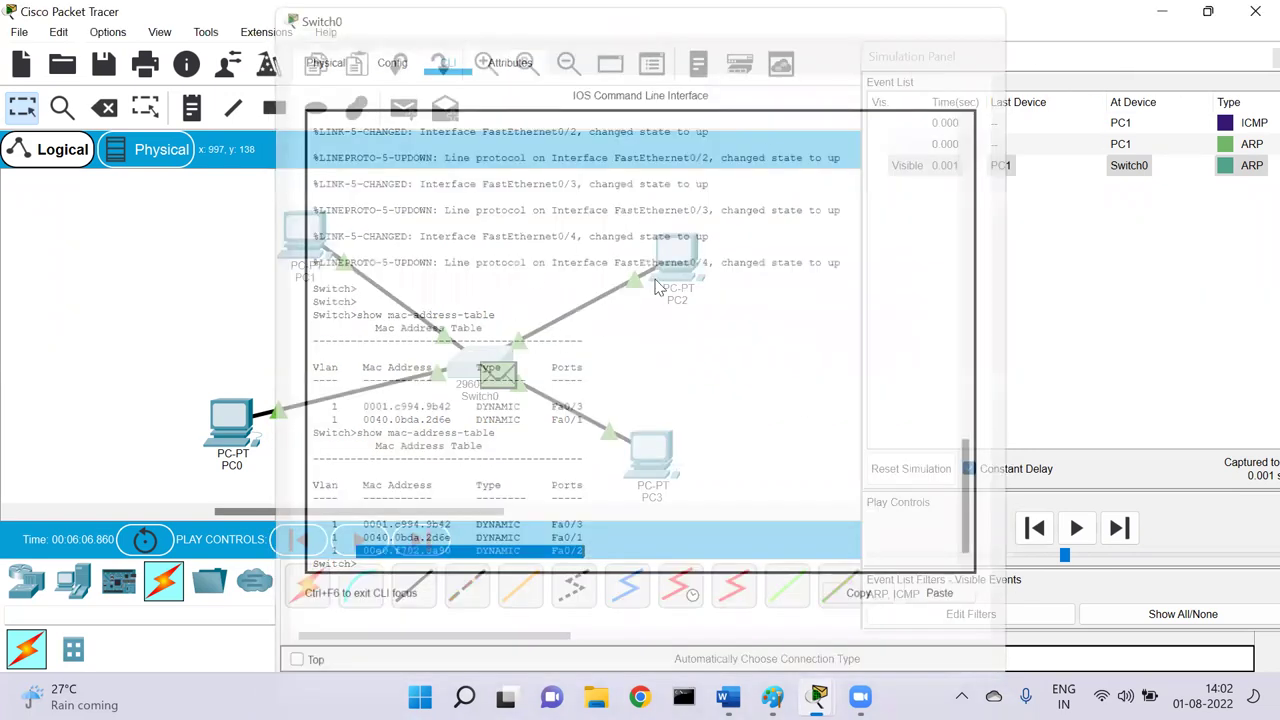
mouse_move(686, 264)
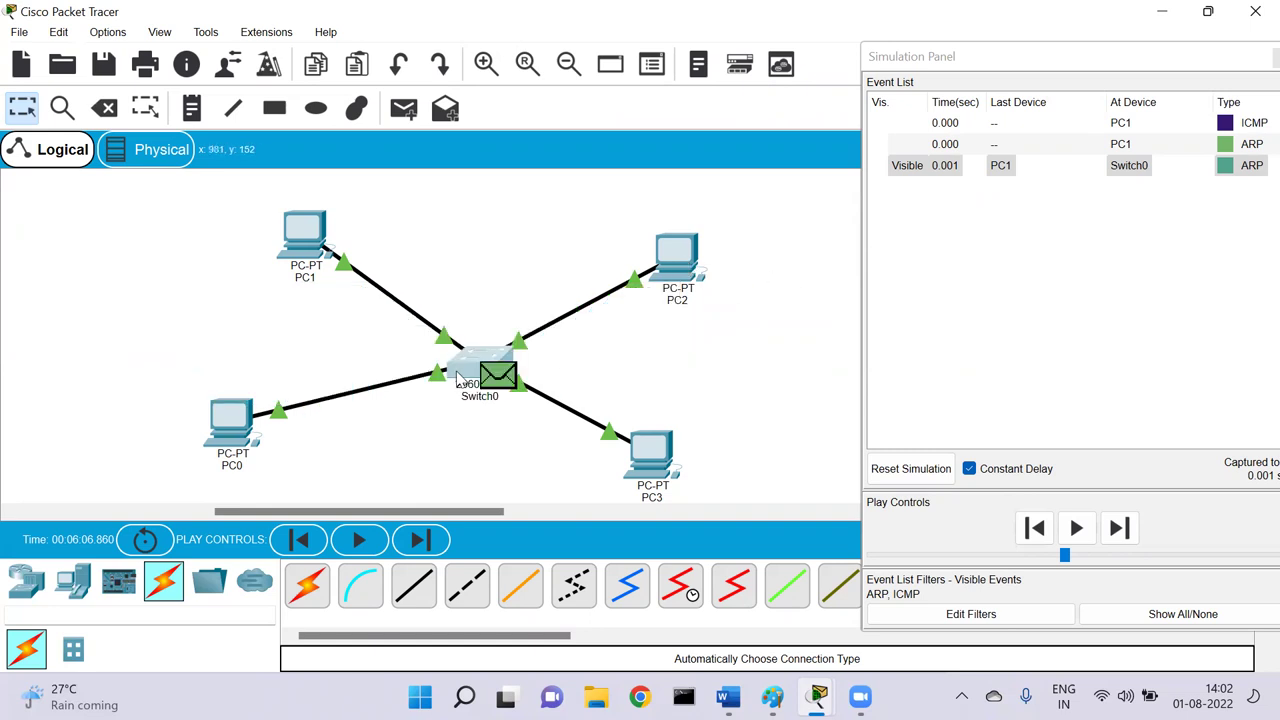
left_click(1120, 528)
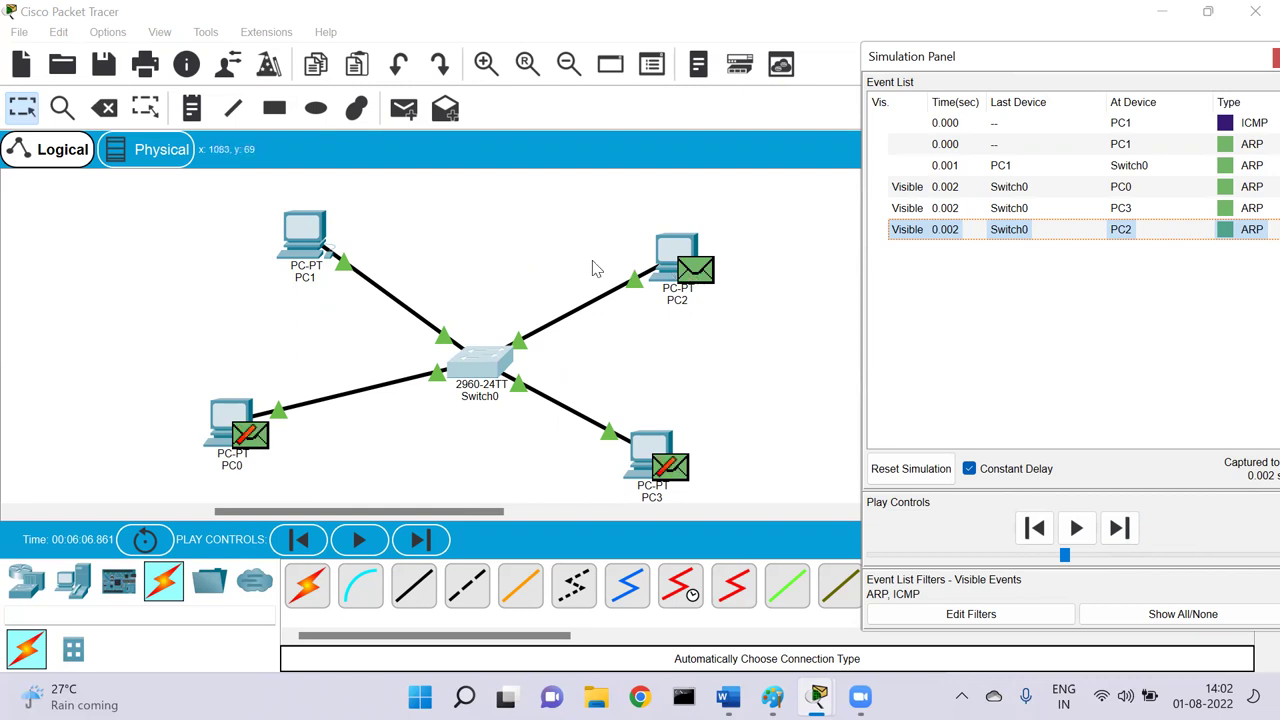
Rerun show mac-address-table on Switch0 to confirm three entries, then close its window.
left_click(481, 341)
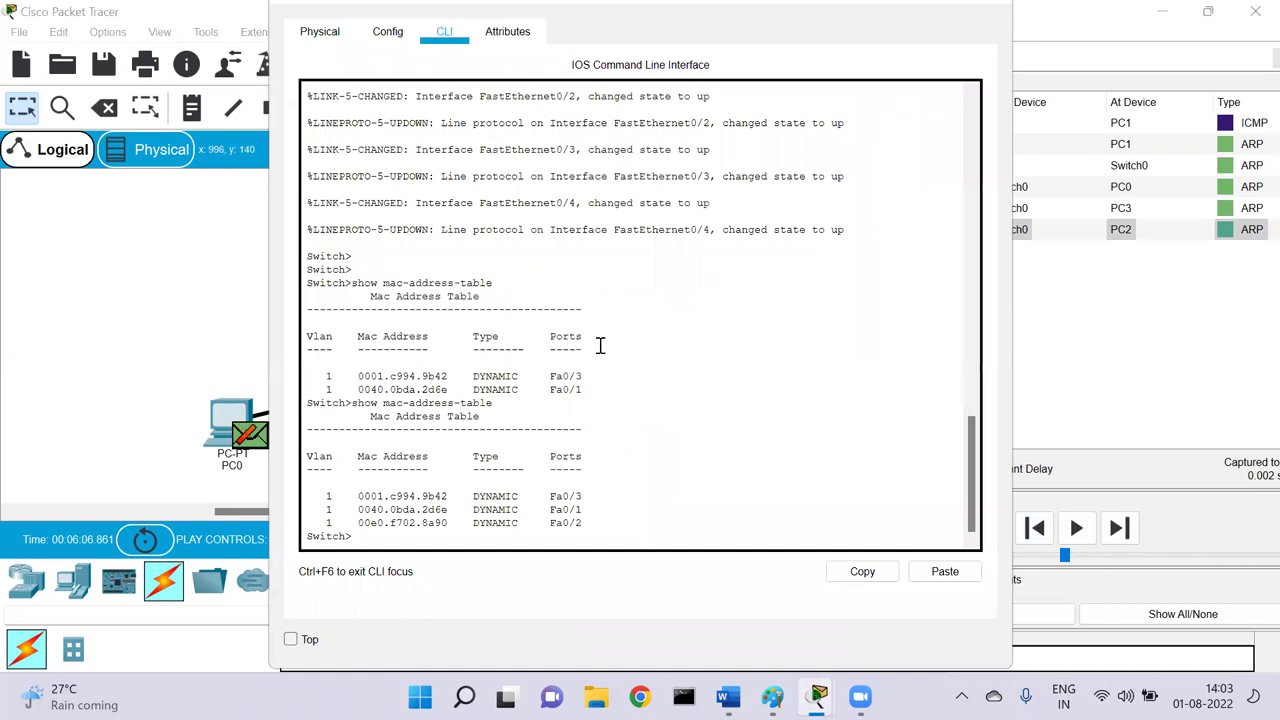
key("Up")
key("Return")
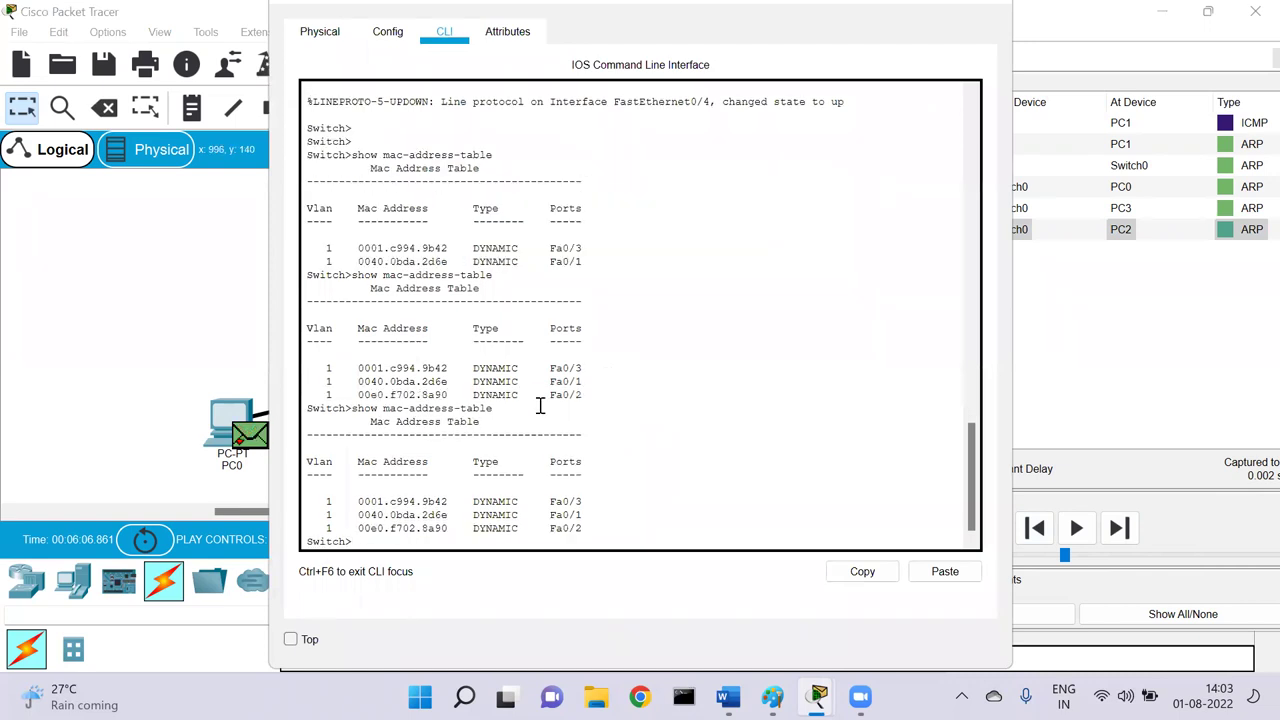
left_click_drag(1000, 3, 860, 122)
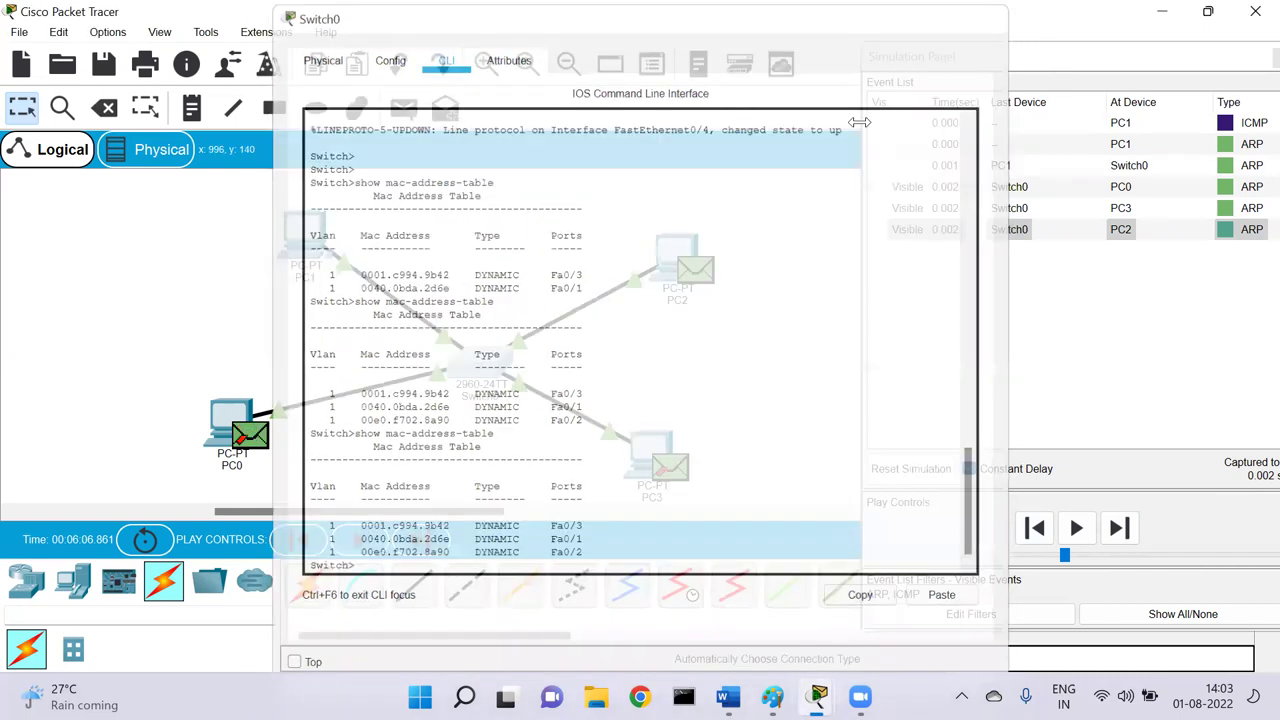
left_click(860, 122)
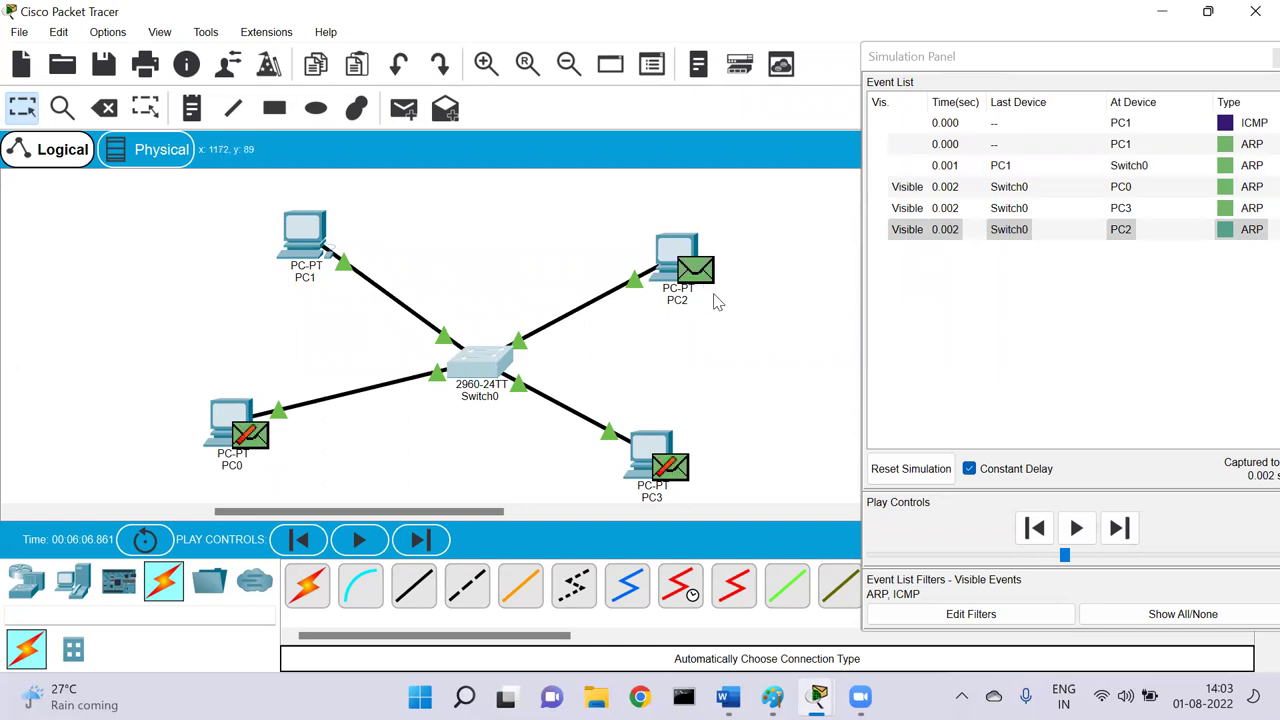
Step to 0.003 s and inspect the ARP reply's inbound source MAC at Switch0.
left_click(1119, 528)
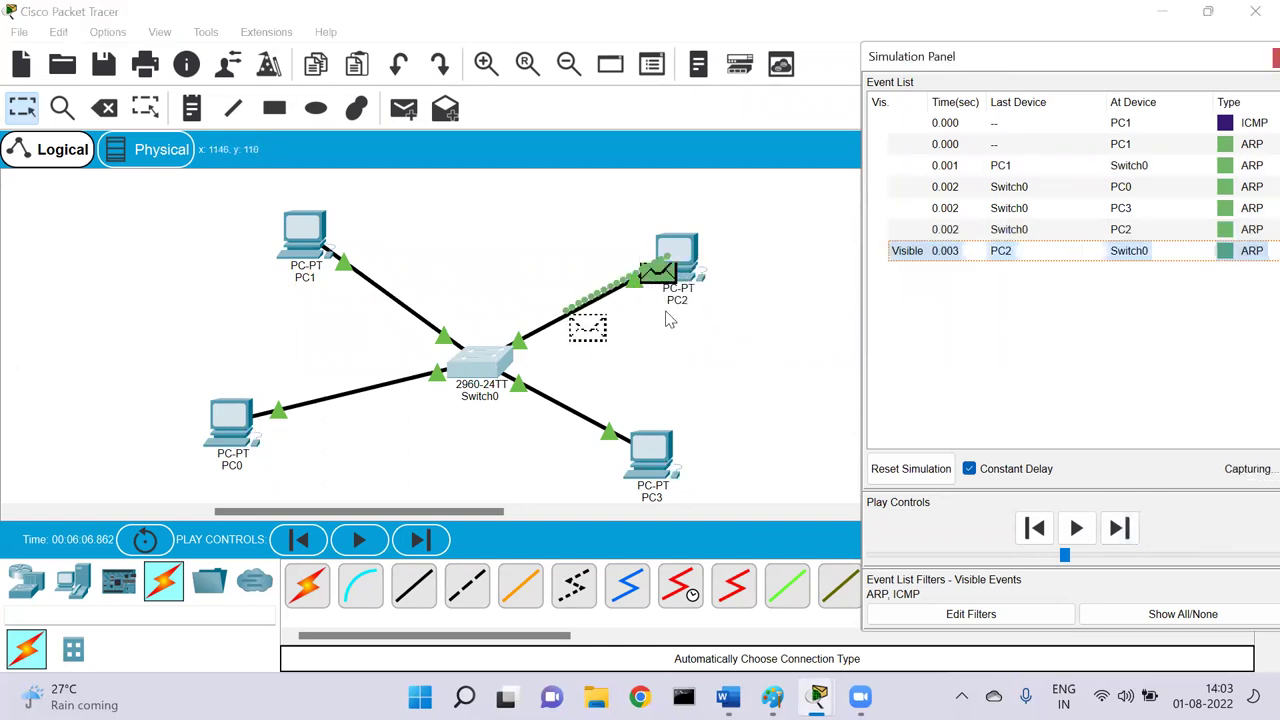
left_click(503, 383)
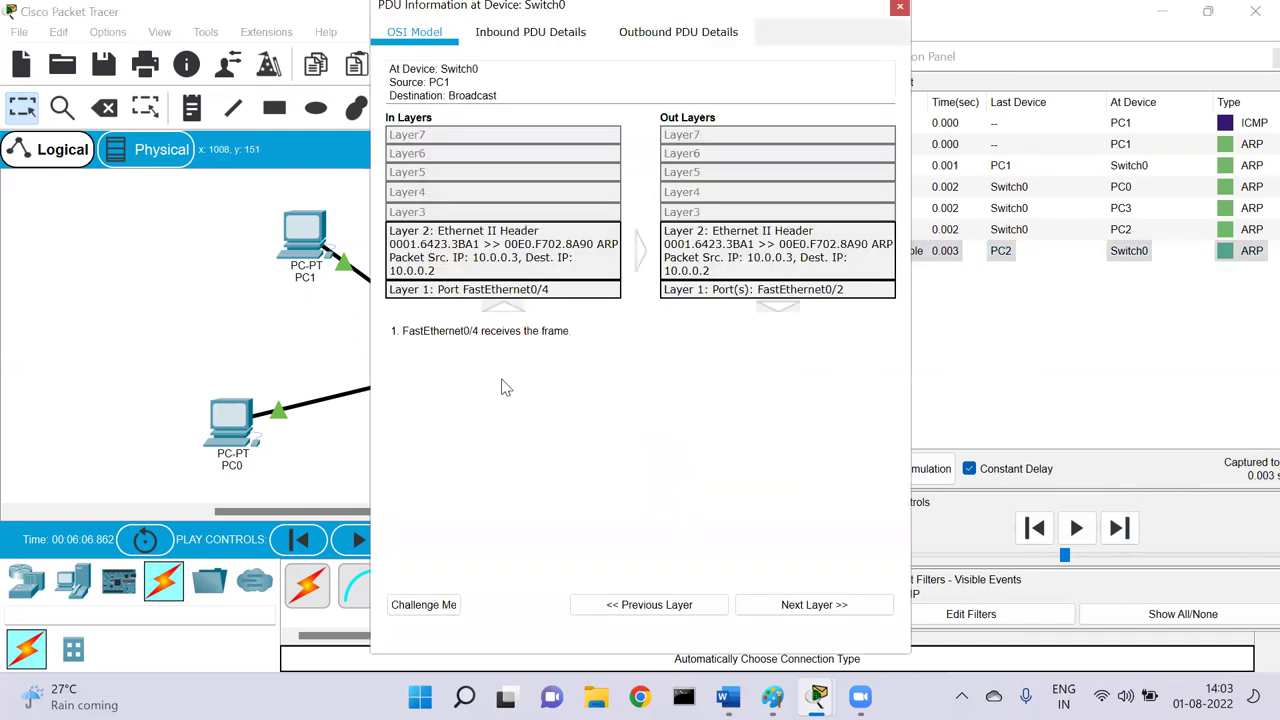
left_click(546, 42)
left_click_drag(478, 172, 492, 192)
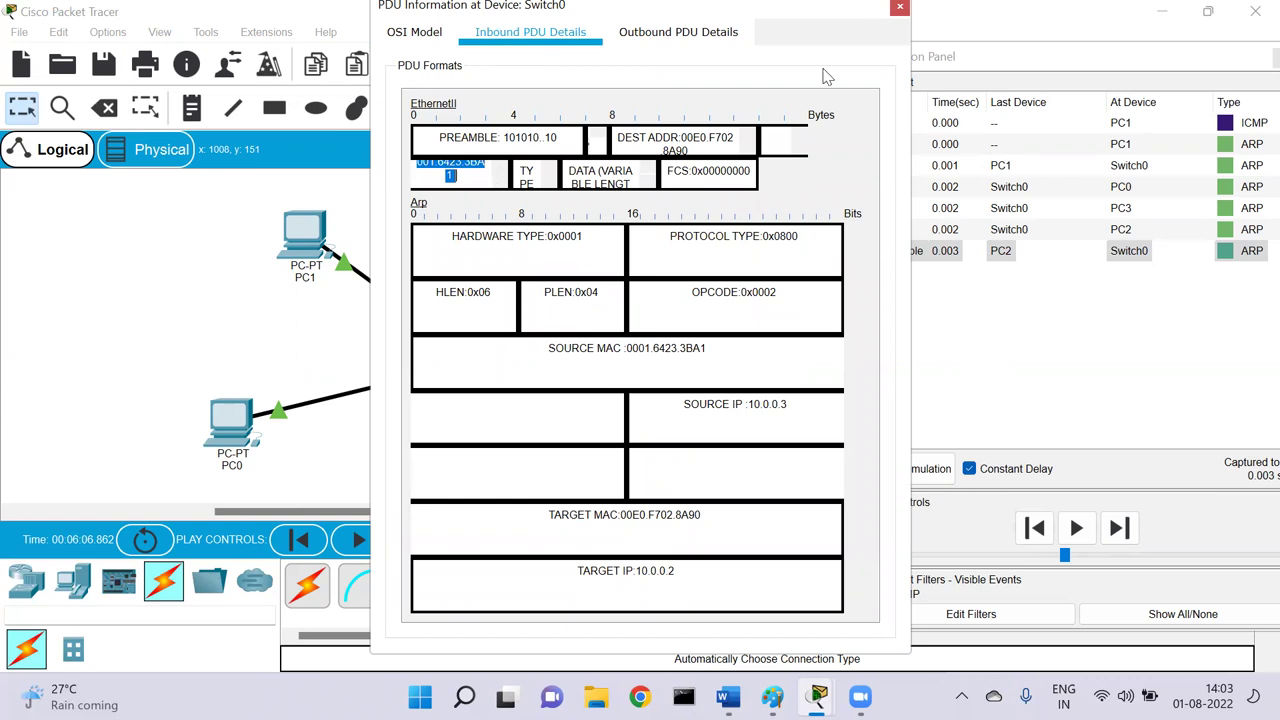
left_click(899, 7)
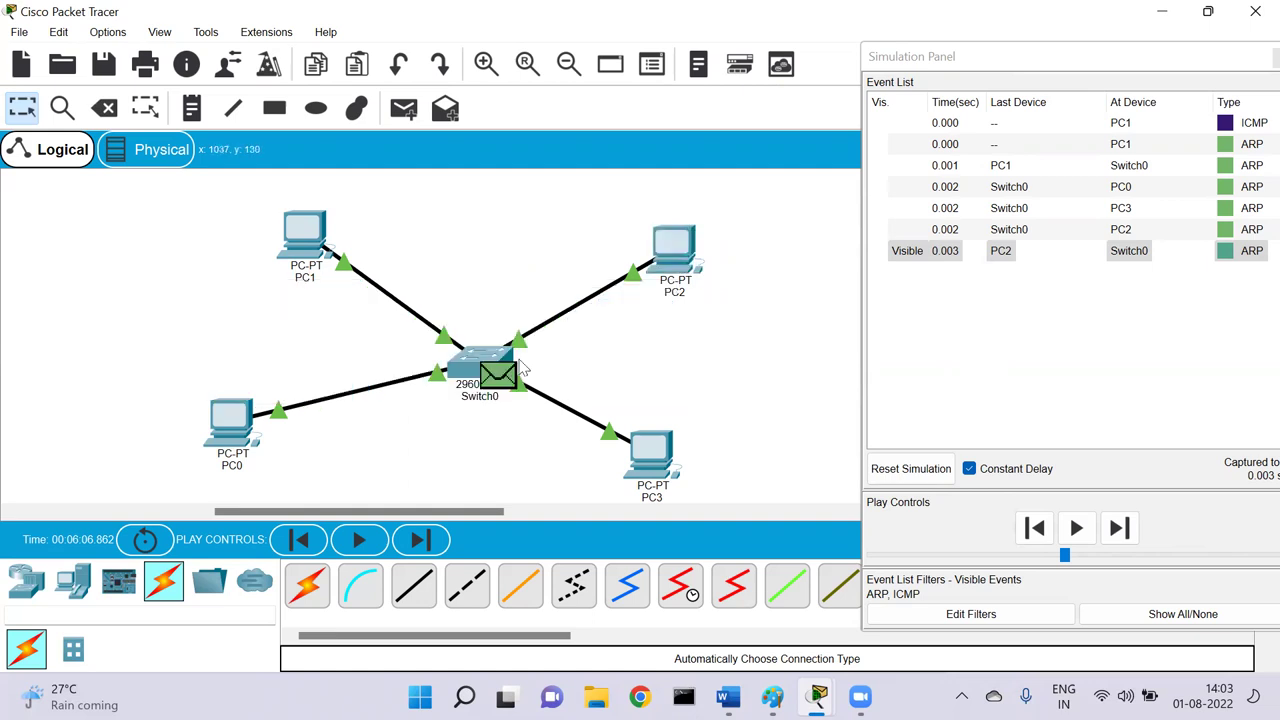
mouse_move(510, 382)
Rerun show mac-address-table on Switch0 to see PC2's MAC learned on Fa0/4.
left_click(493, 353)
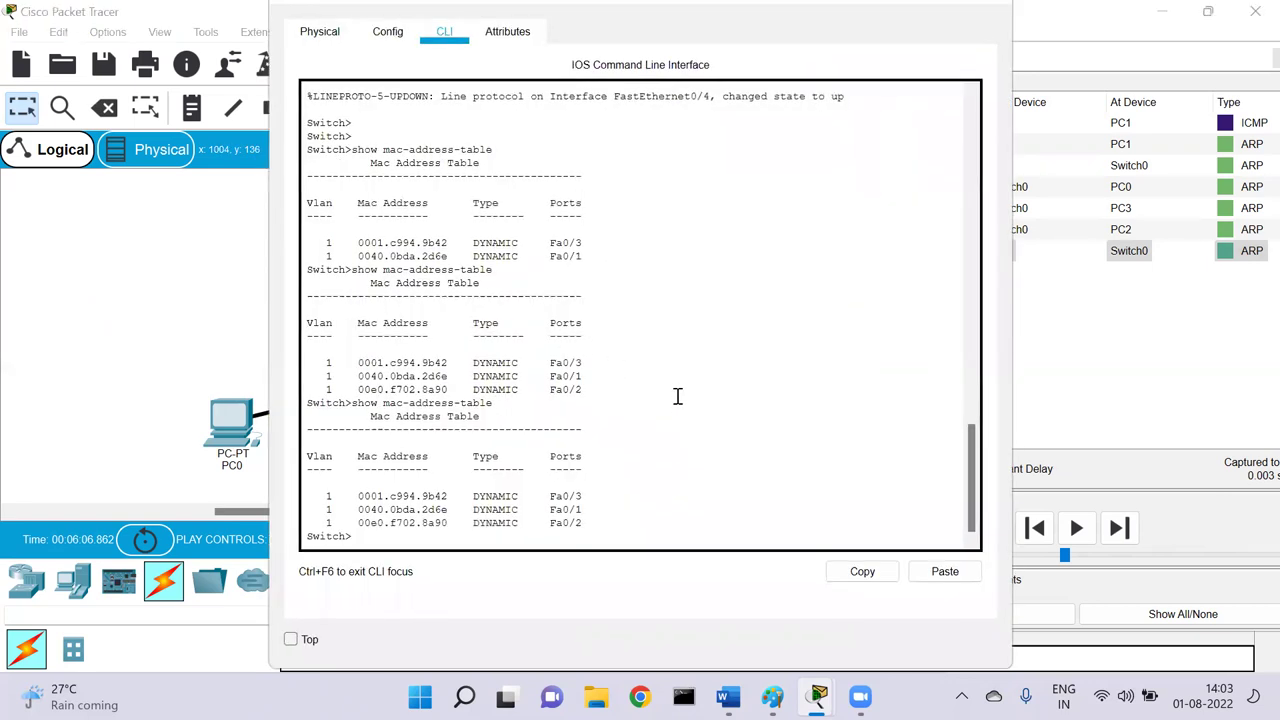
key("Up")
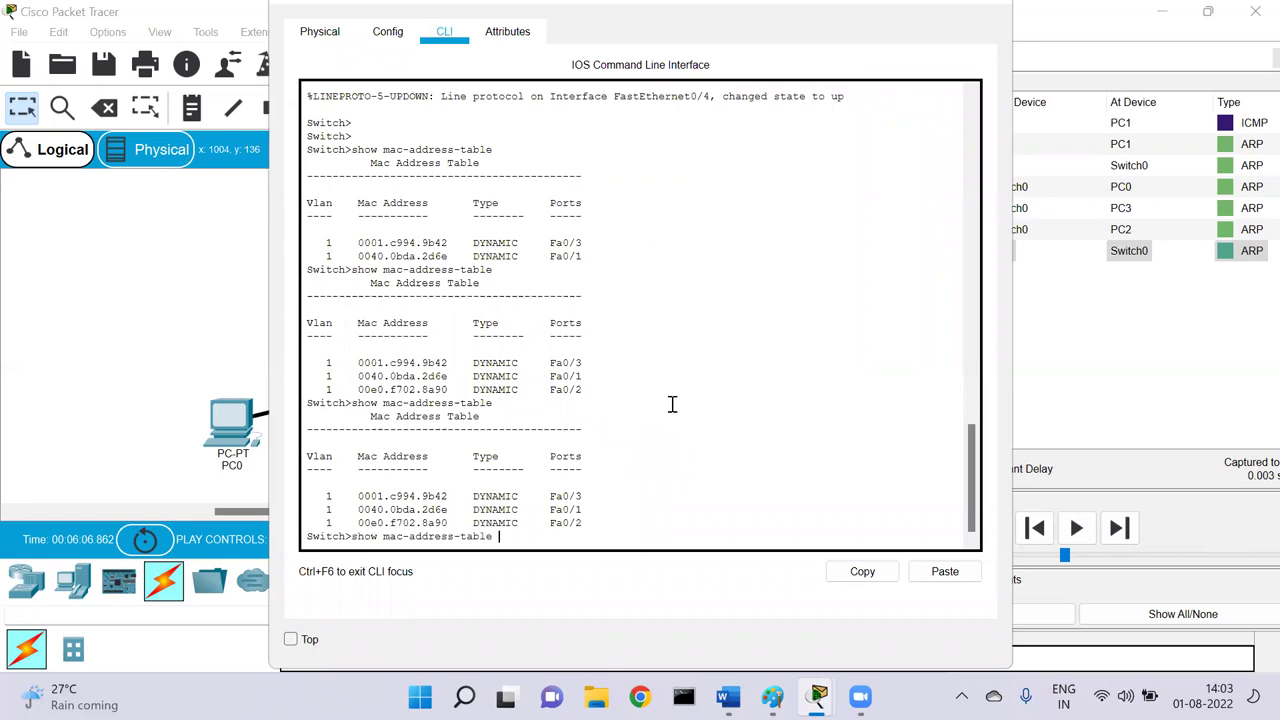
key("Return")
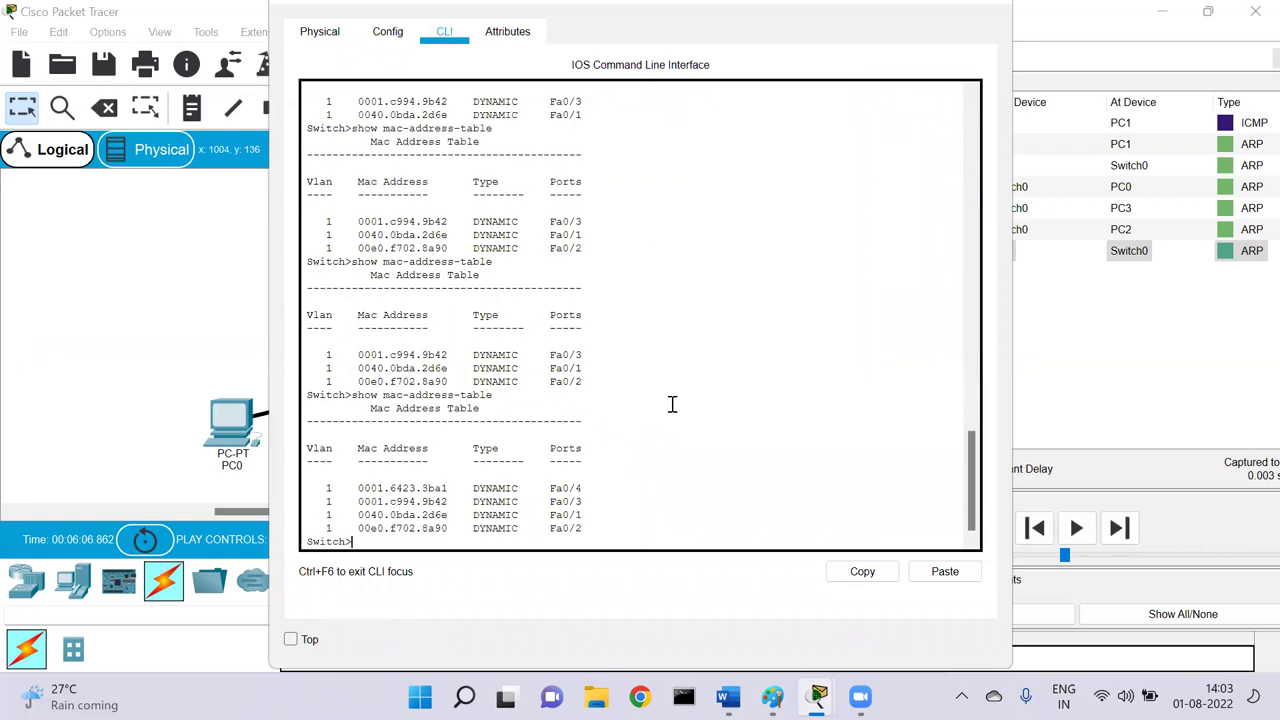
left_click_drag(588, 532, 300, 425)
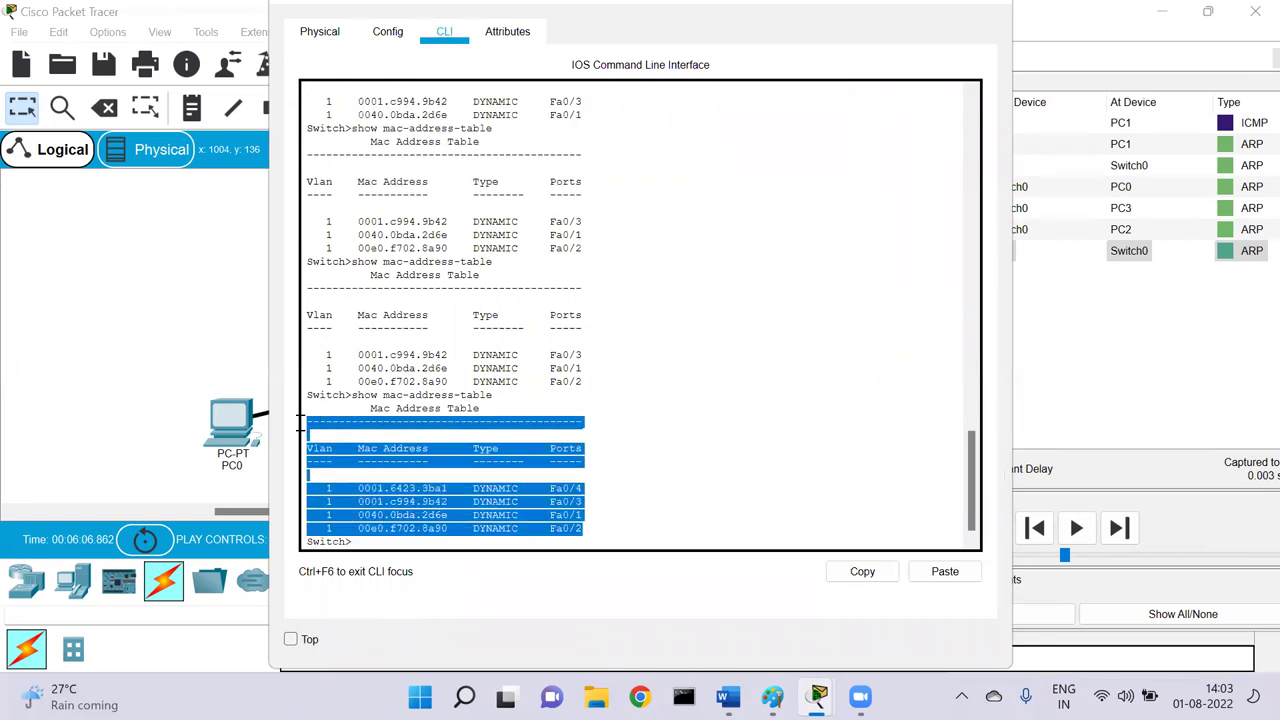
left_click(1014, 34)
left_click(988, 15)
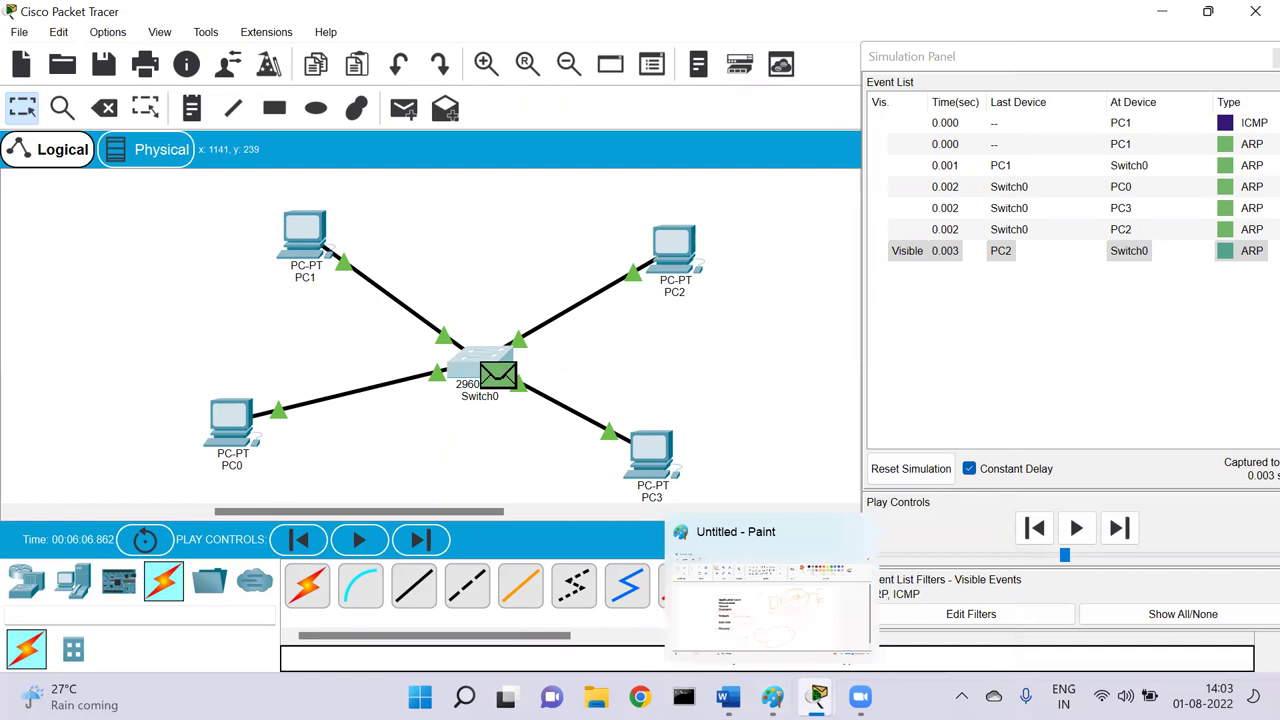
Reset the simulation's captured events and bring up the Word 'devices' notes.
left_click(300, 238)
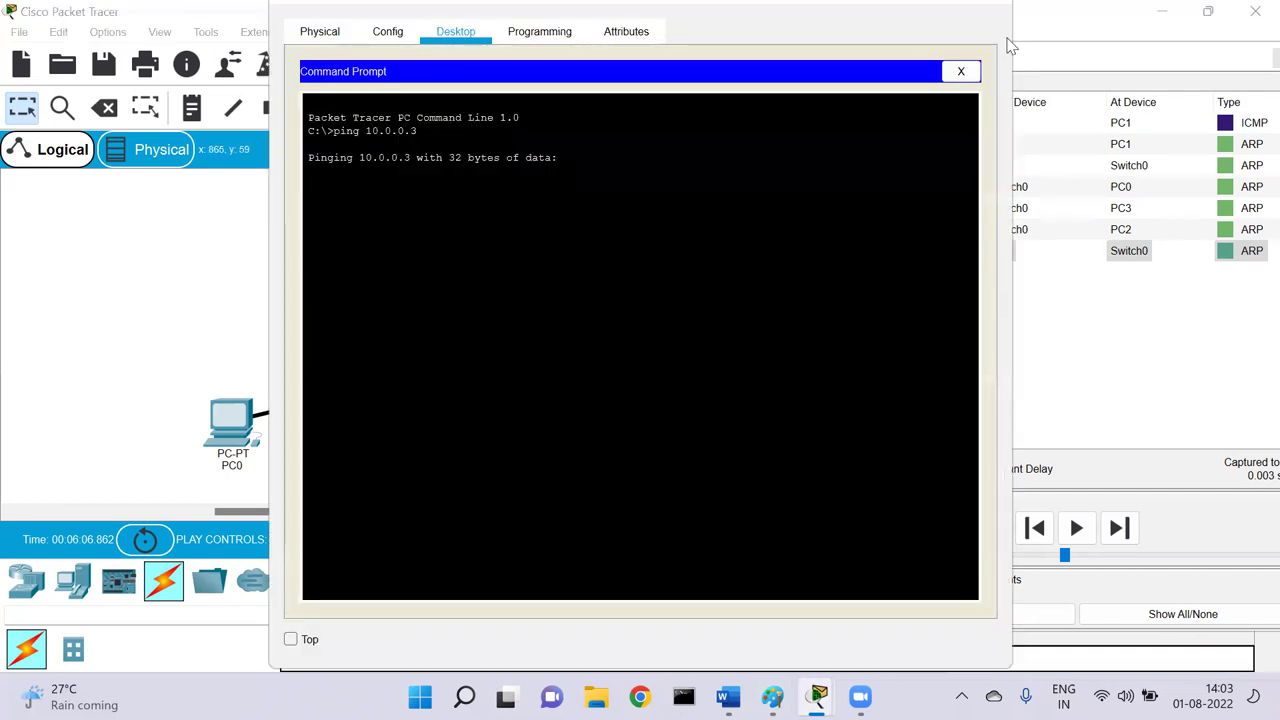
left_click(988, 14)
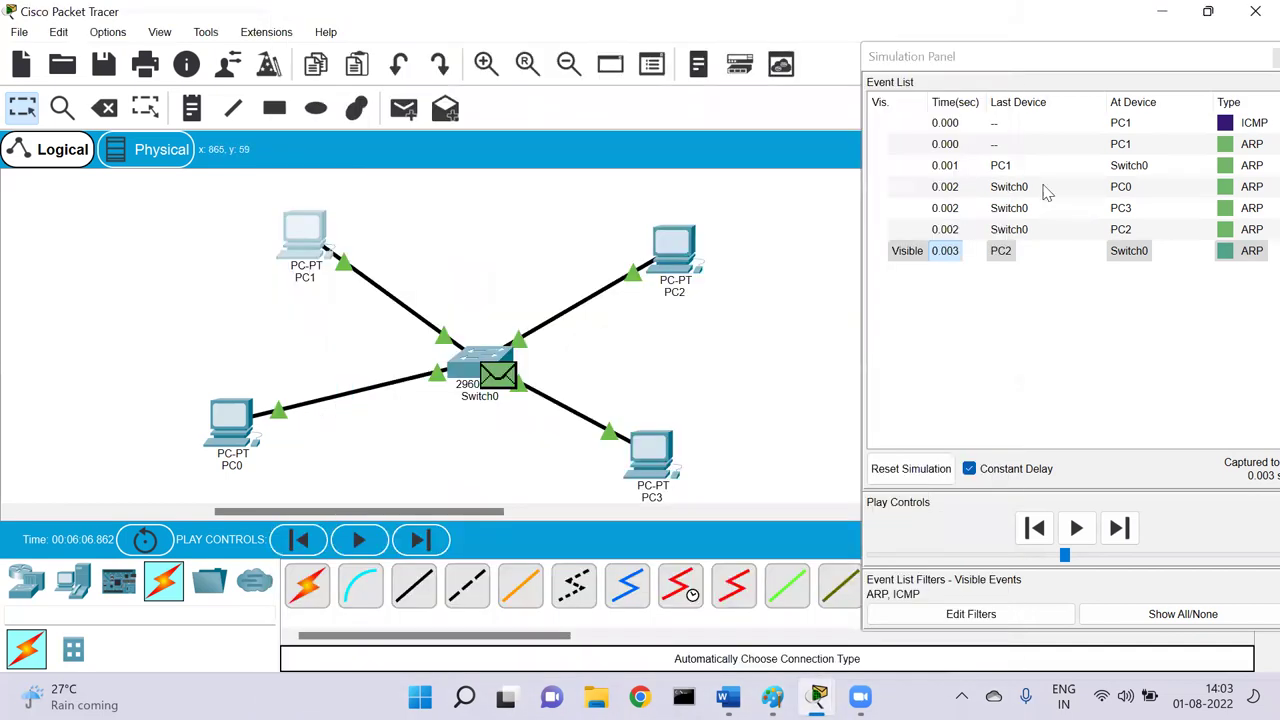
left_click(910, 468)
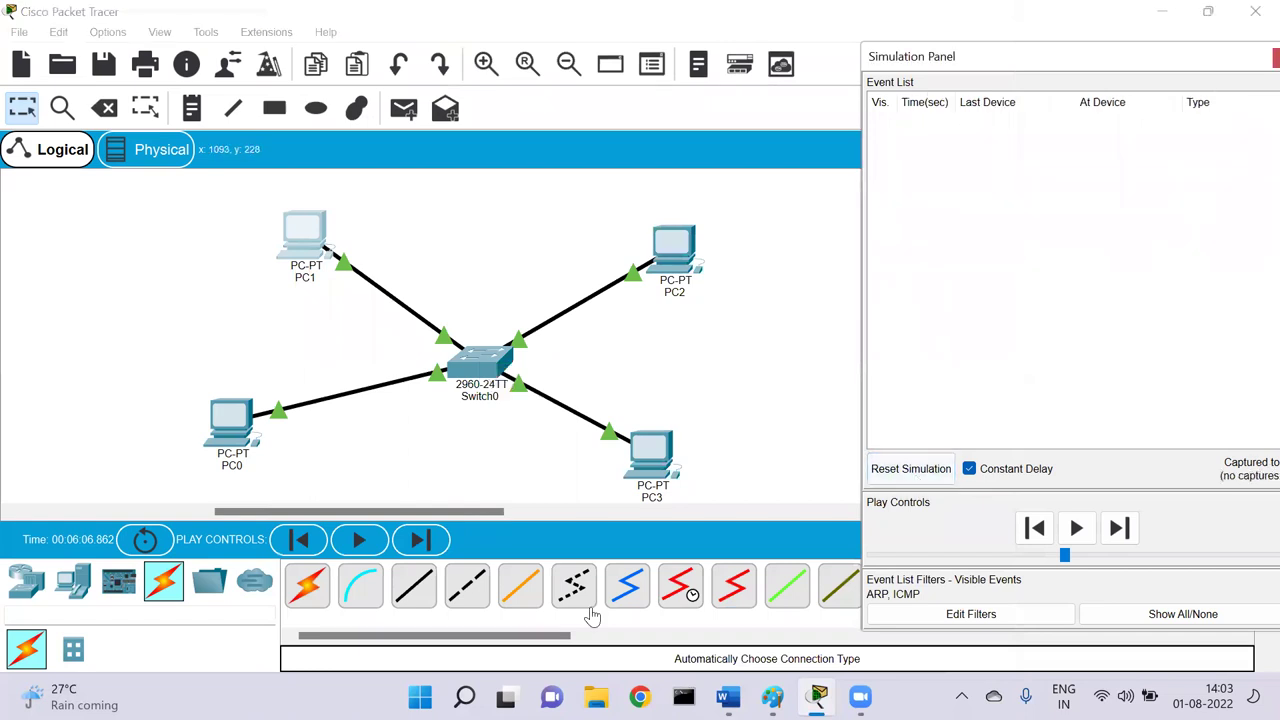
left_click(728, 697)
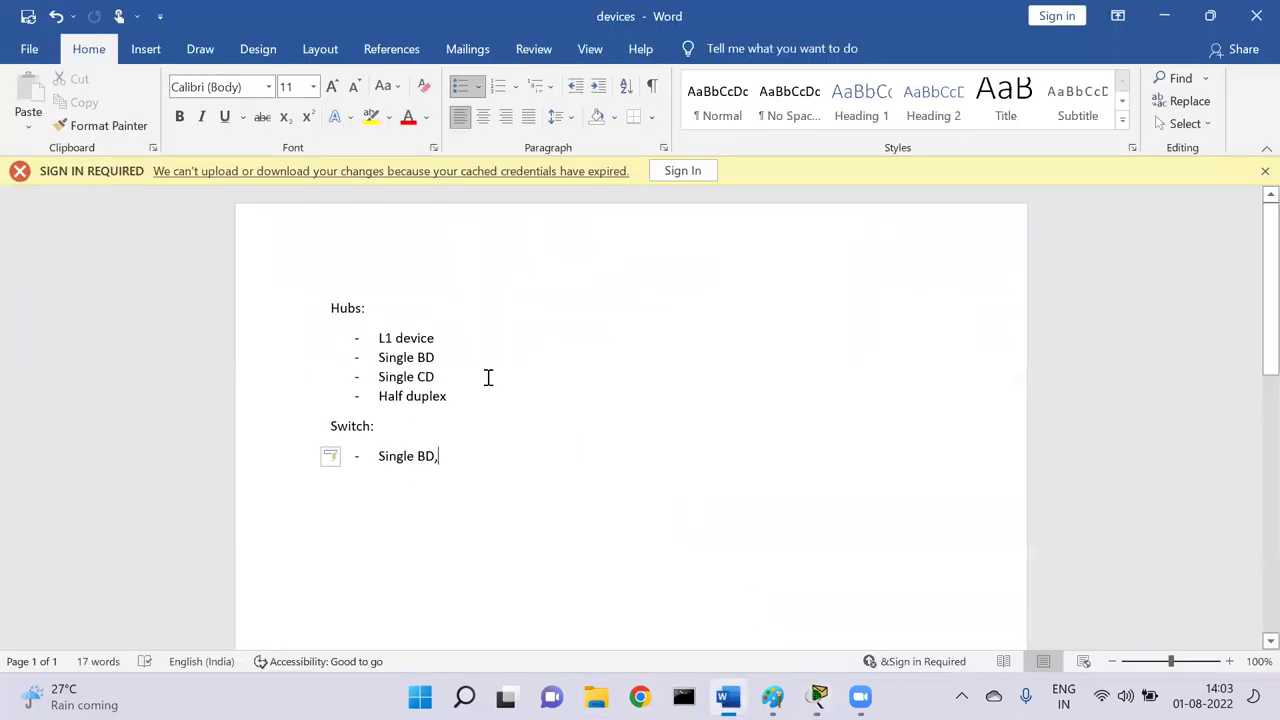
Type the 'MAC address' and 'ASIC [control and data plane]' bullets under Switch.
key("Return")
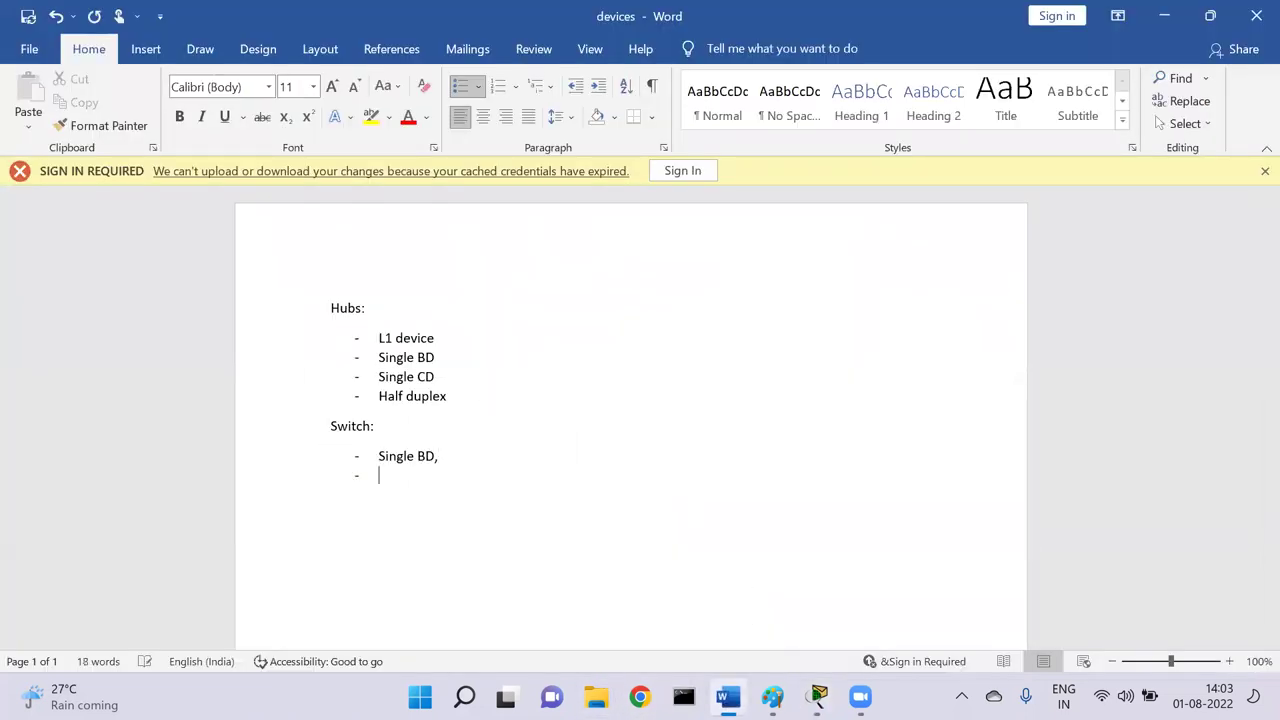
type("MAC address")
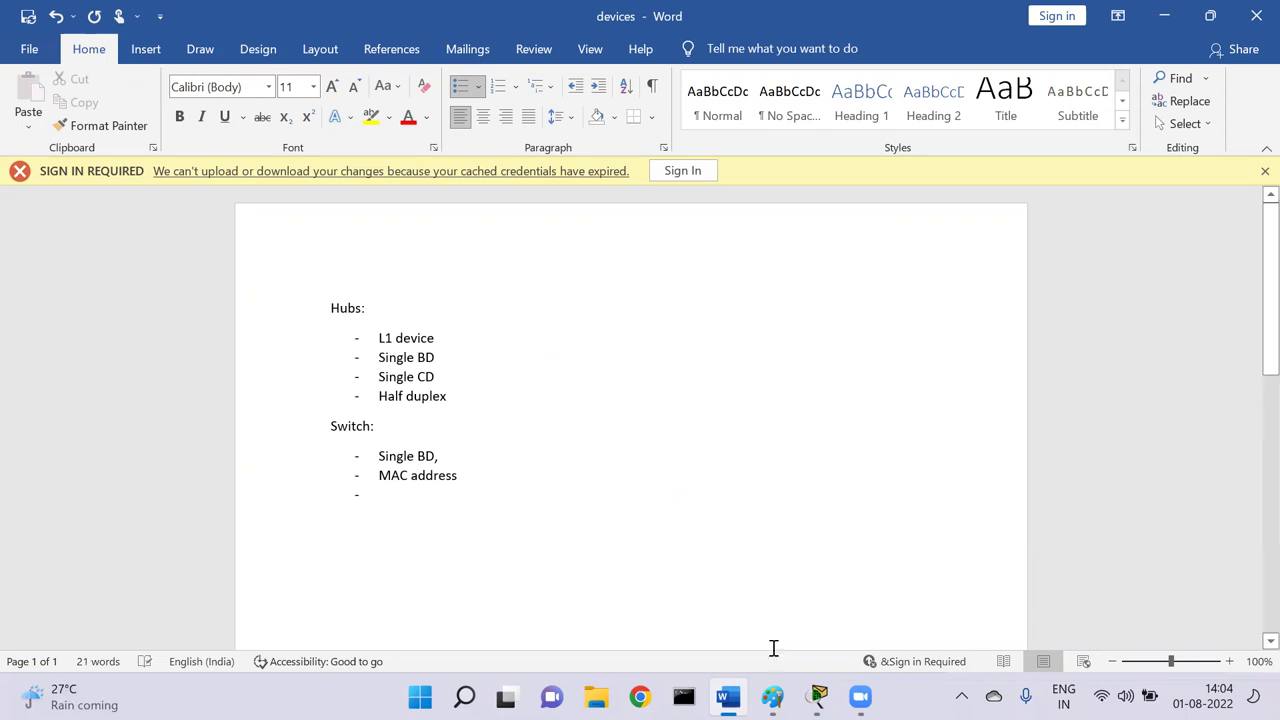
type("ASIC")
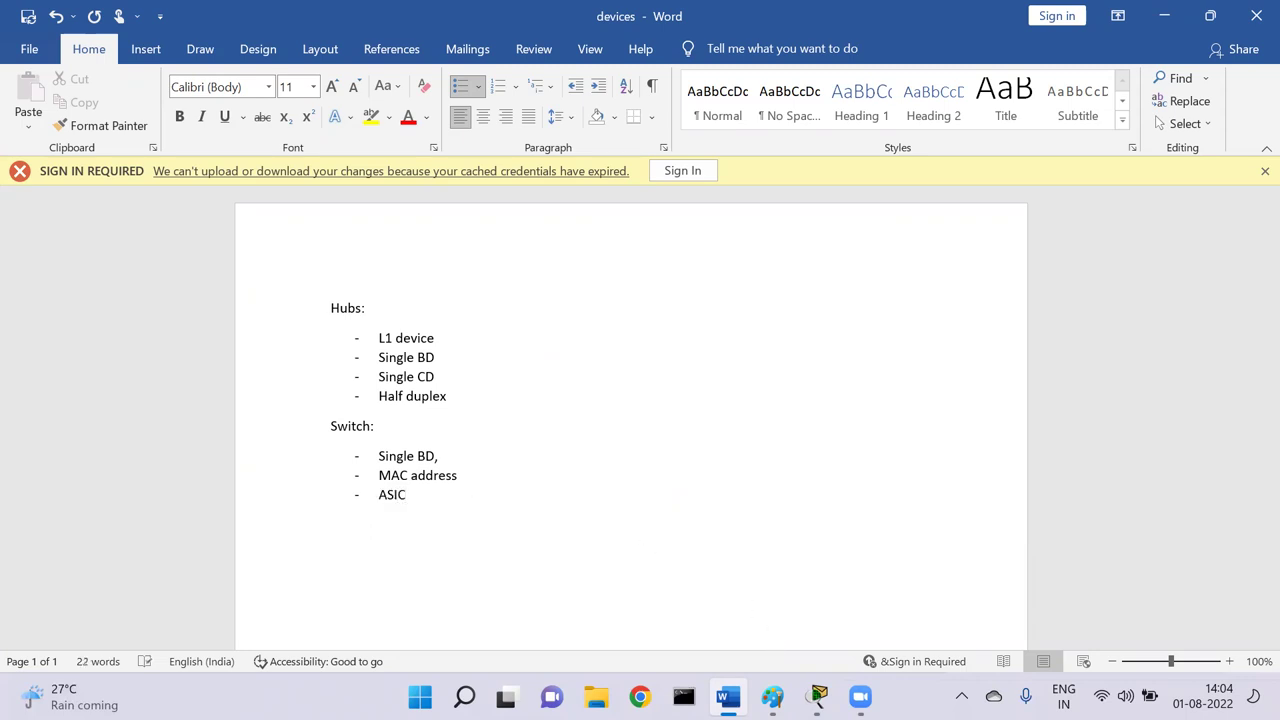
type(" [contro")
type("l and datap")
type(" pka")
key("BackSpace")
key("BackSpace")
type("l")
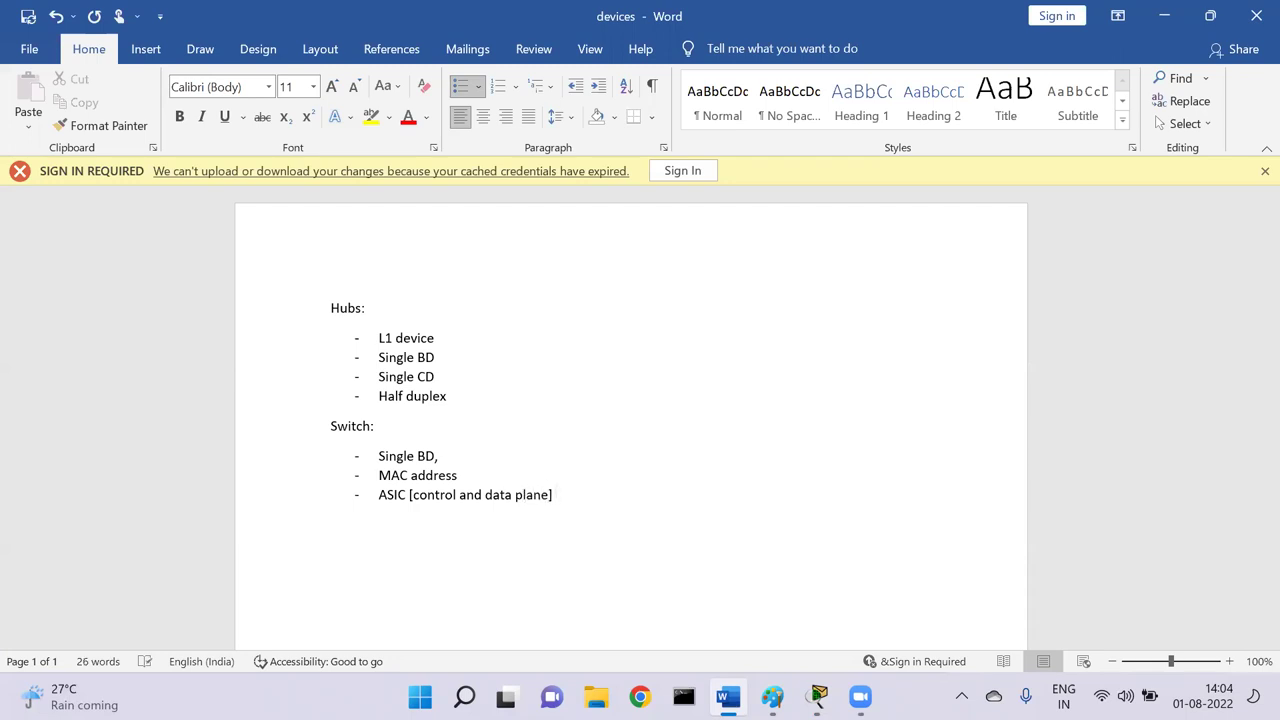
left_click(818, 697)
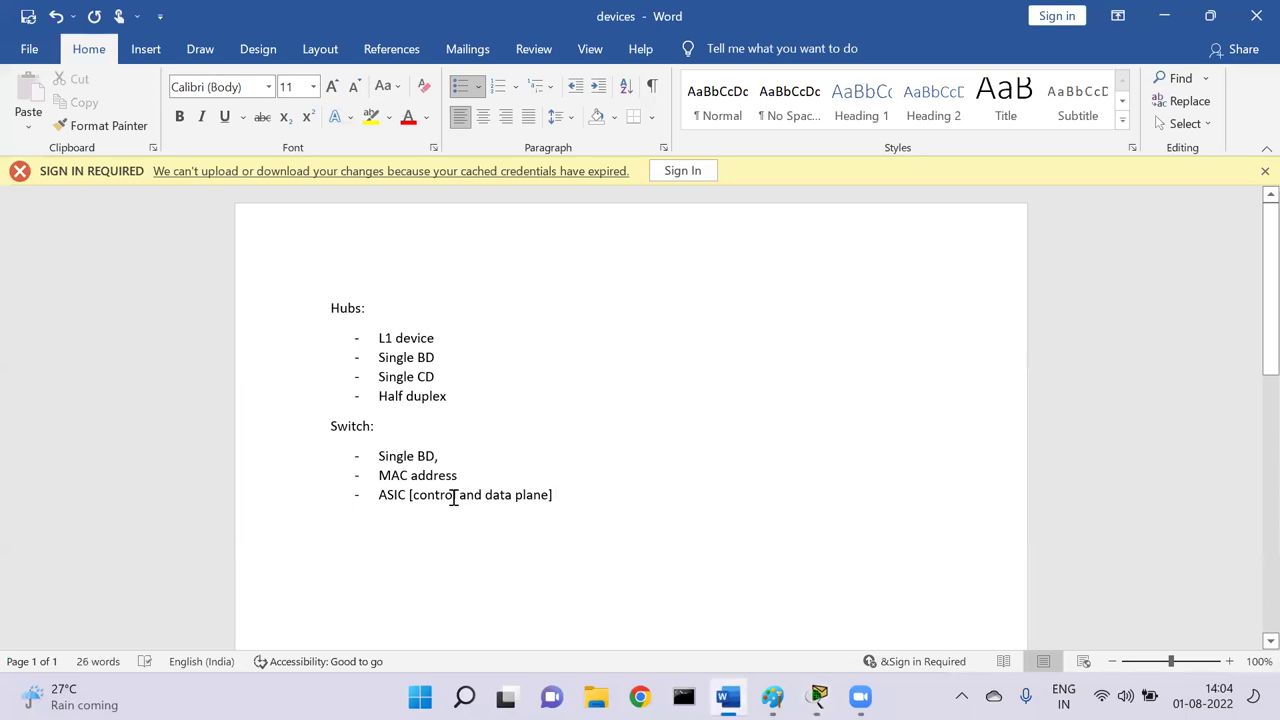
Add an 'ACL' bullet below the ASIC line.
left_click_drag(413, 495, 537, 499)
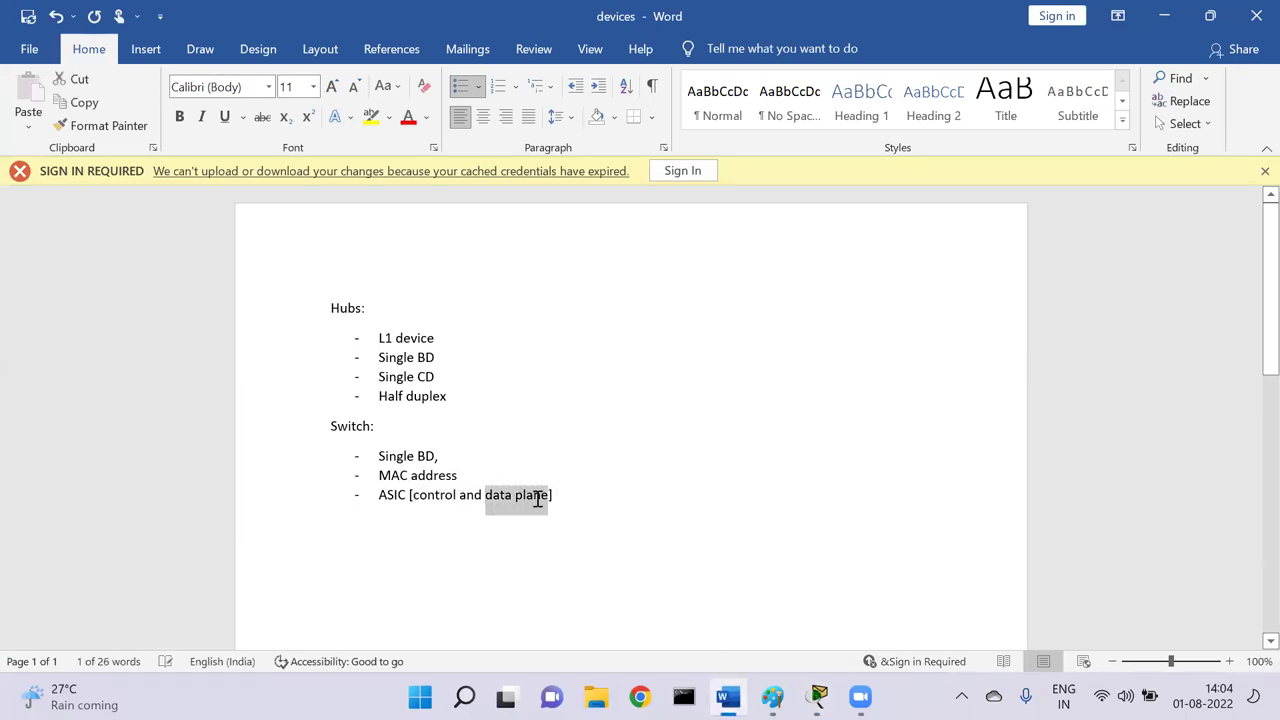
double_click(443, 497)
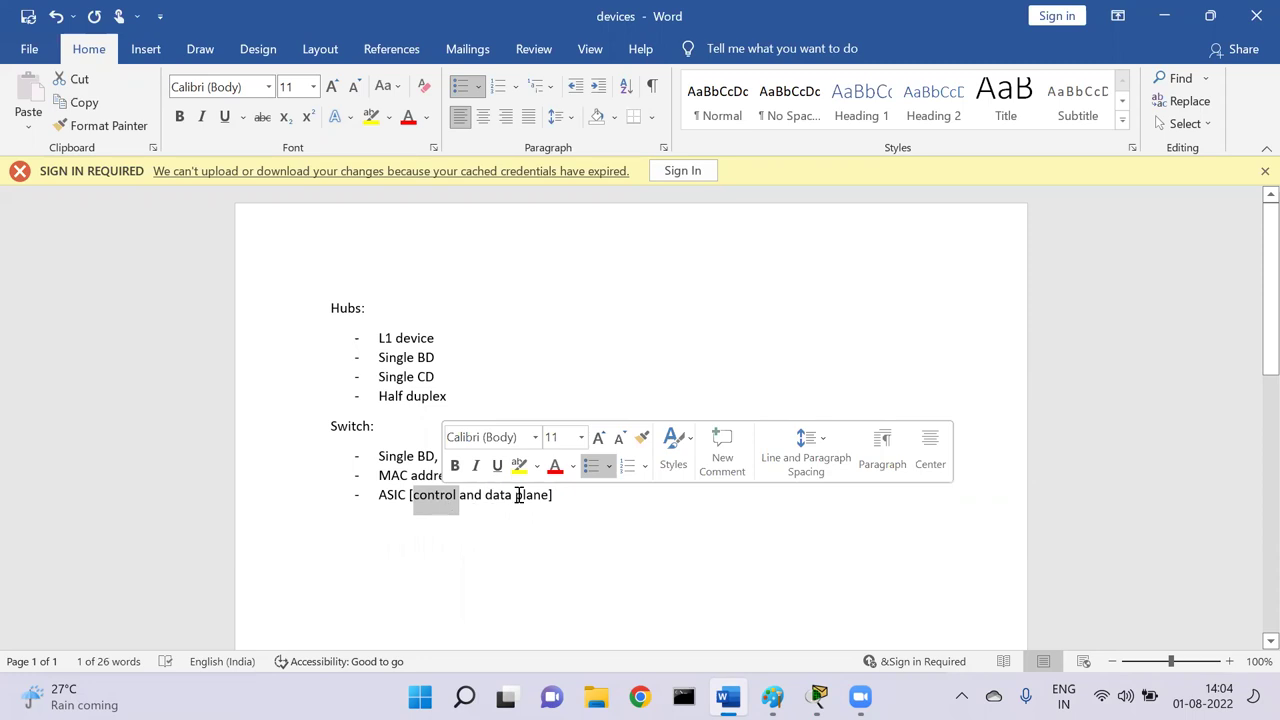
left_click(562, 507)
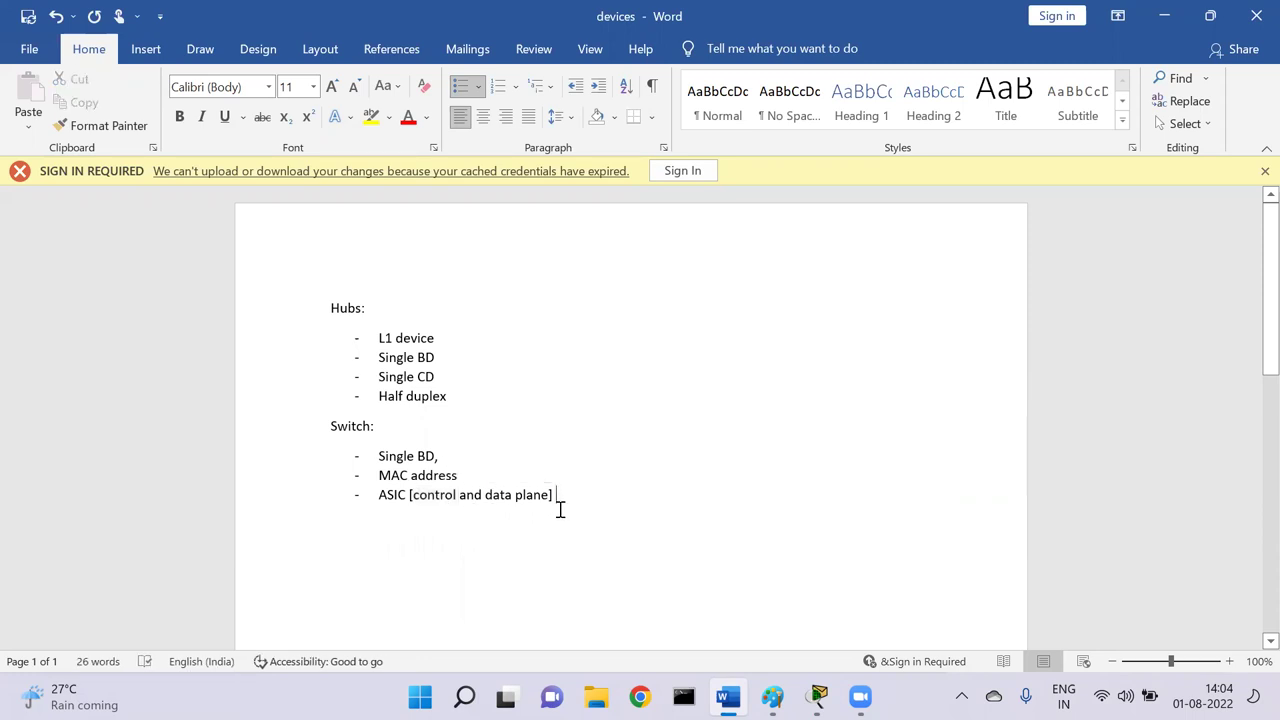
key("Return")
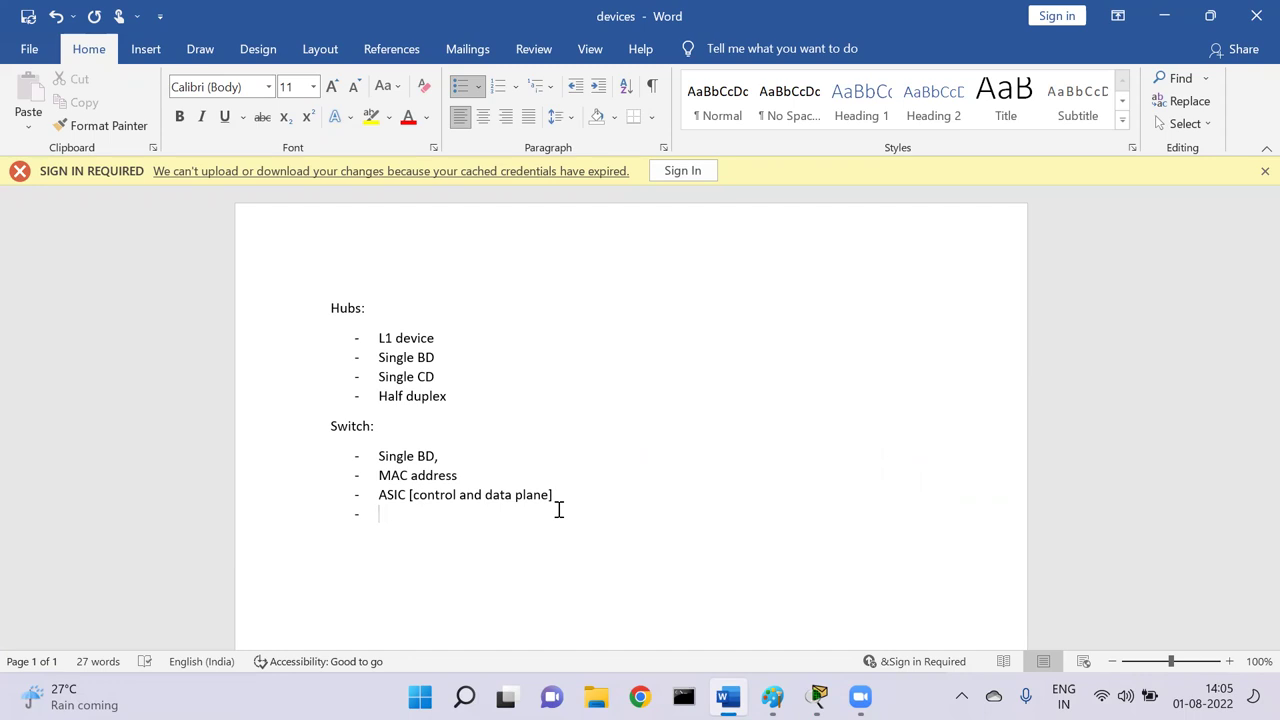
type("ACL")
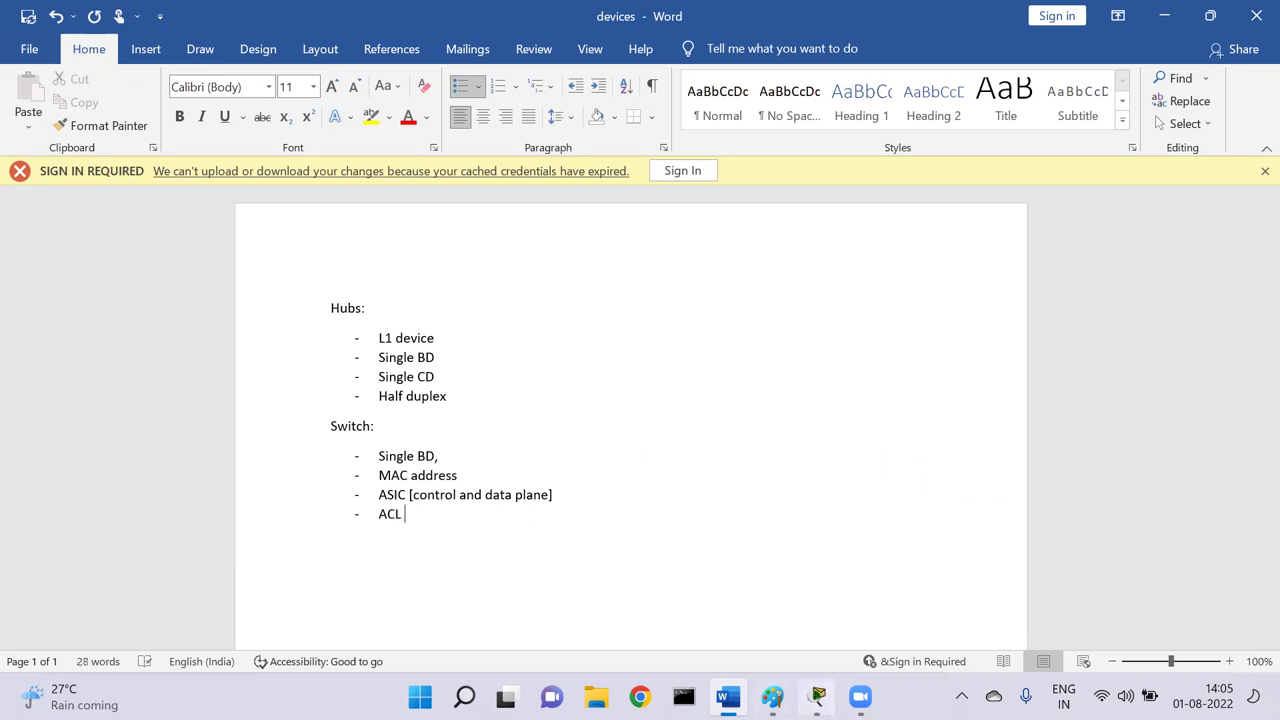
left_click(818, 697)
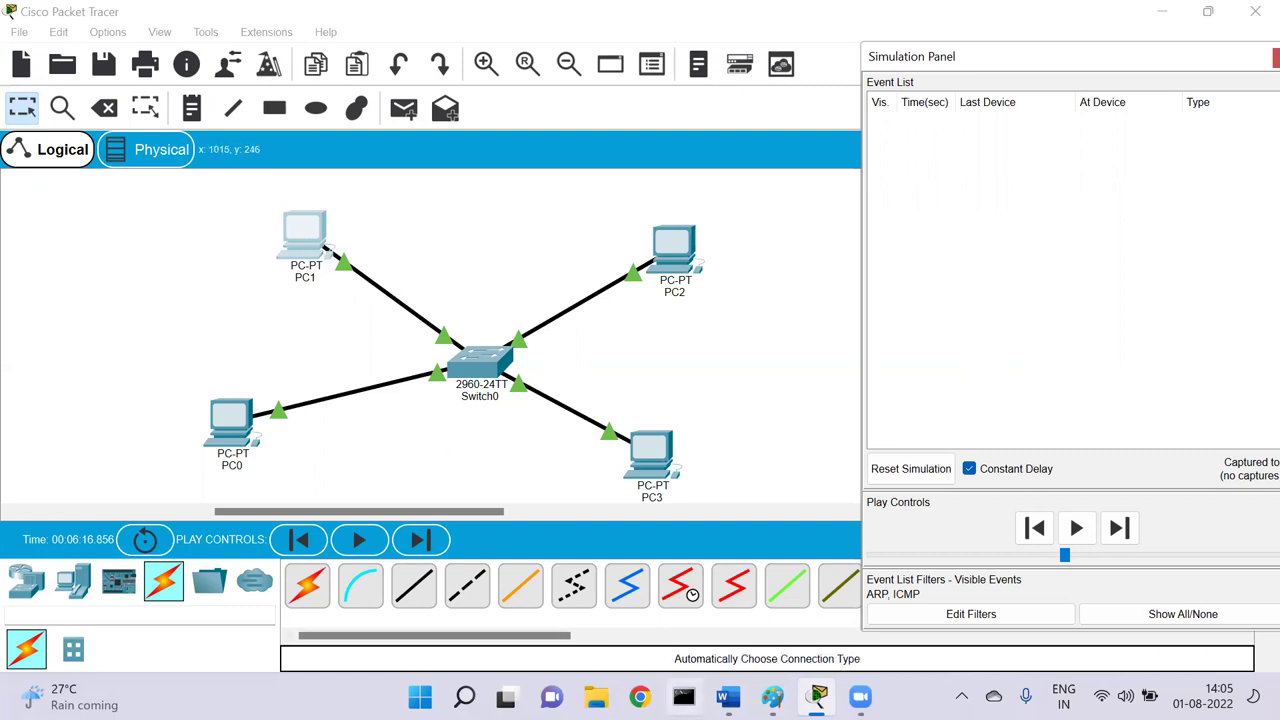
Add a 'VLAN' bullet under ACL, then return to Packet Tracer.
left_click(727, 697)
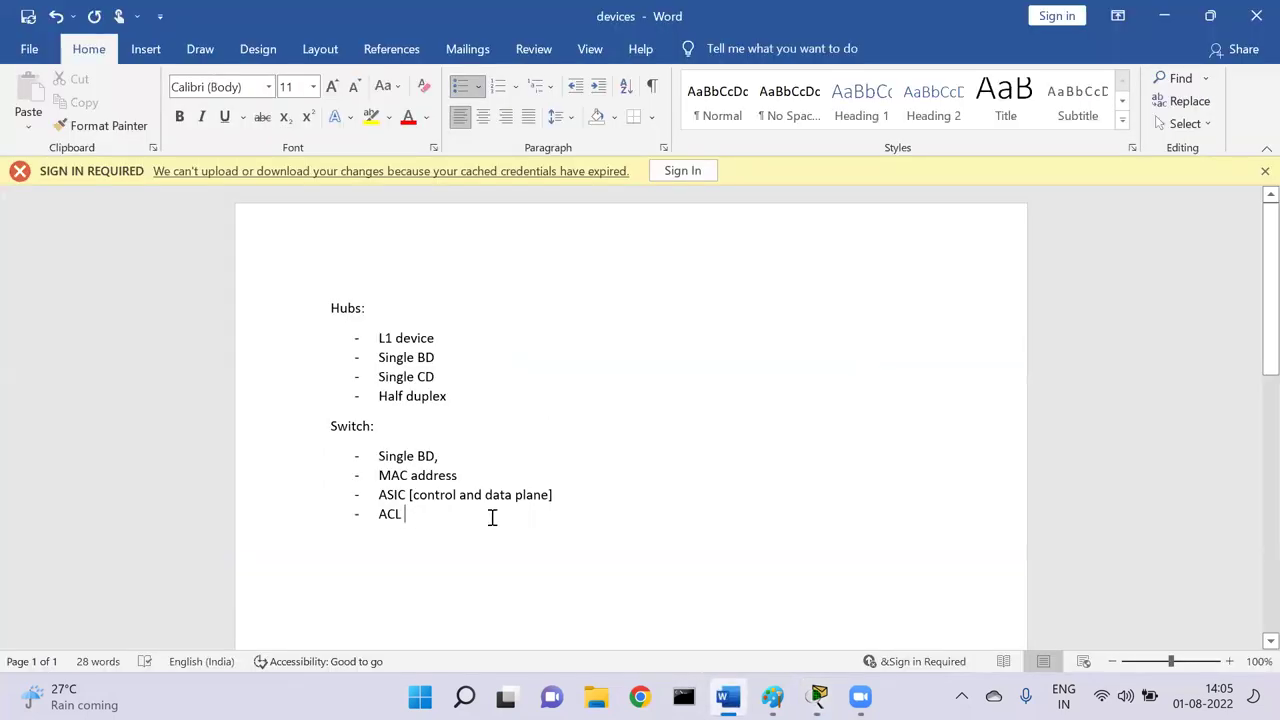
key("Return")
type("A")
key("BackSpace")
type("VLAN")
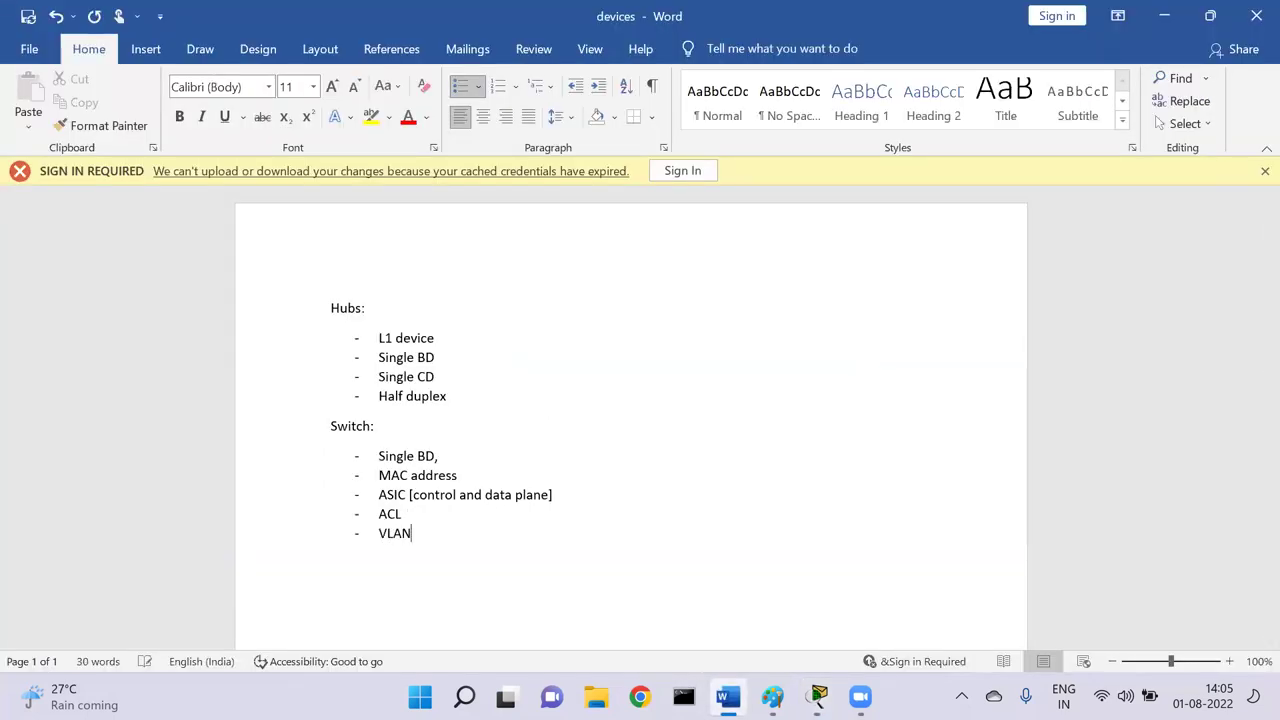
left_click(818, 697)
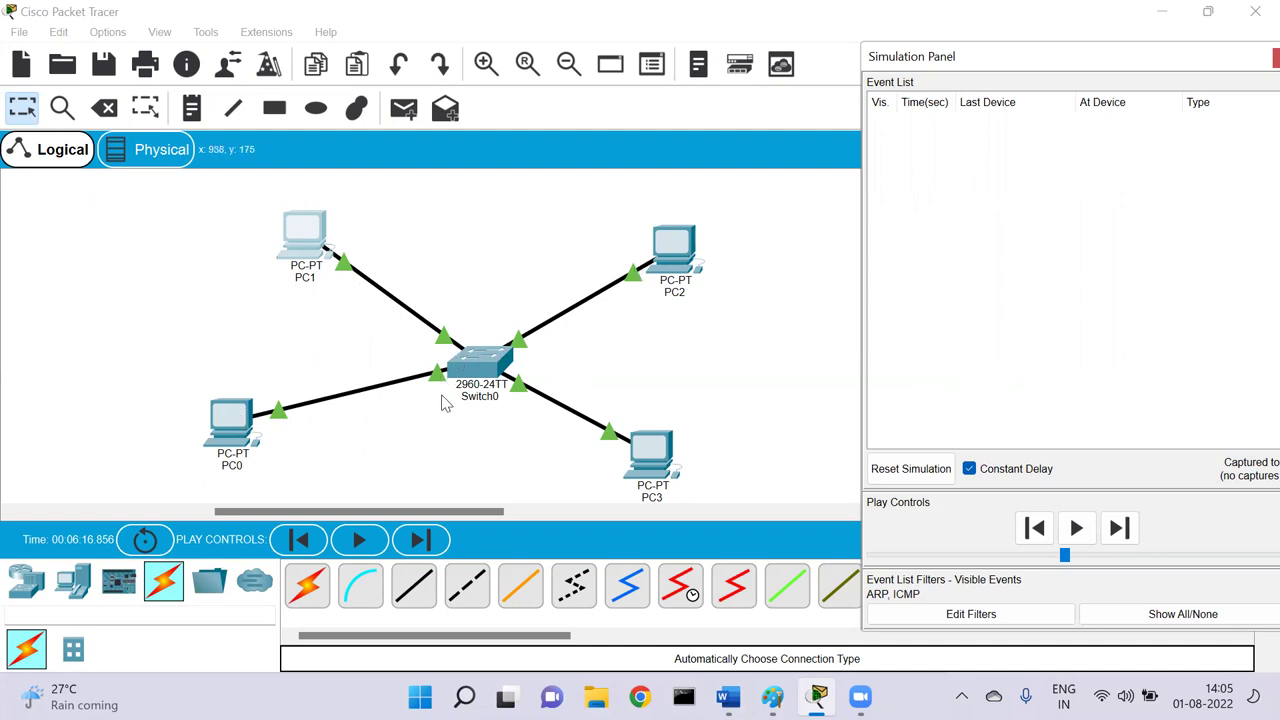
Nudge PC3 and PC2 left toward Switch0, then inspect the Fa0/1–Fa0/4 link details.
left_click_drag(656, 452, 646, 450)
left_click_drag(676, 258, 636, 257)
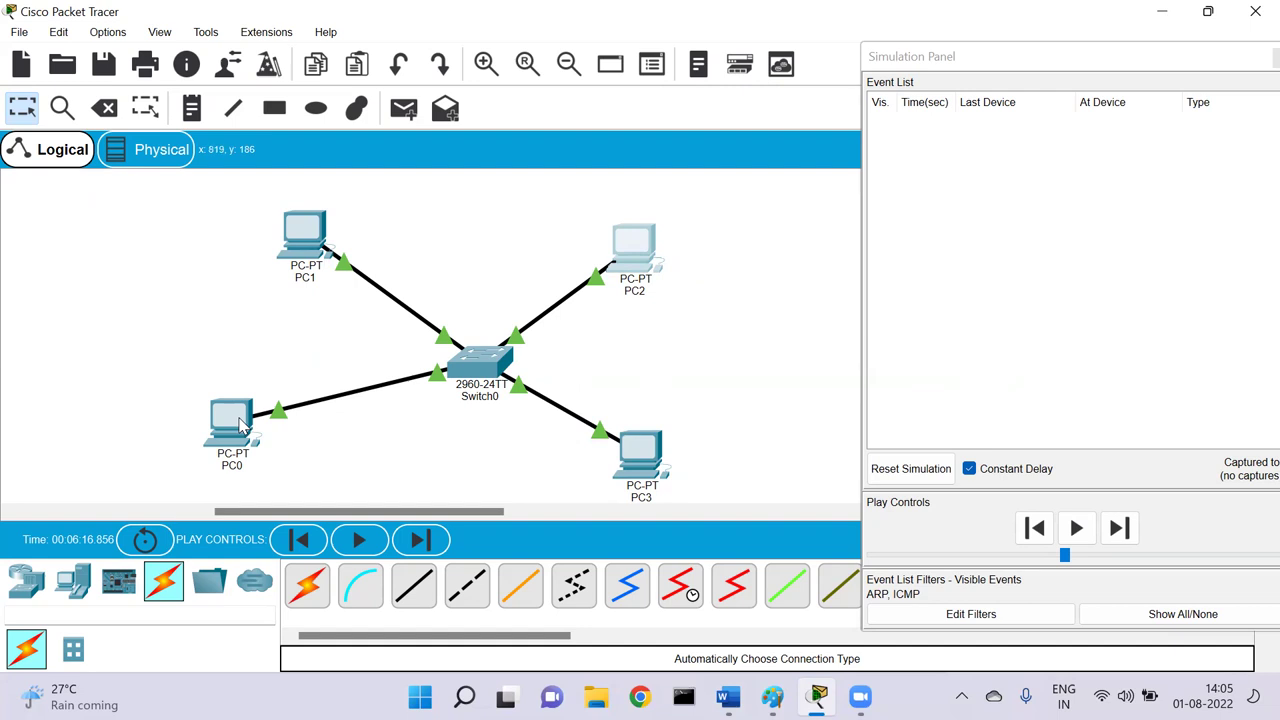
mouse_move(446, 383)
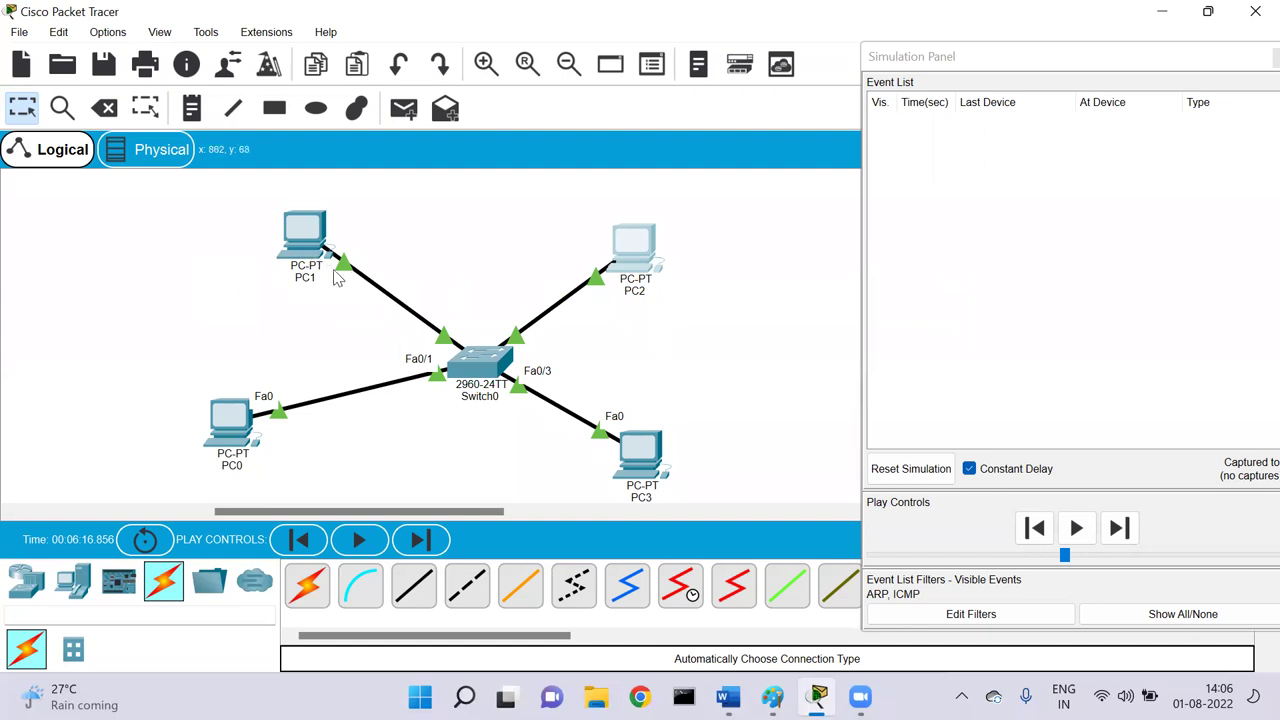
mouse_move(338, 274)
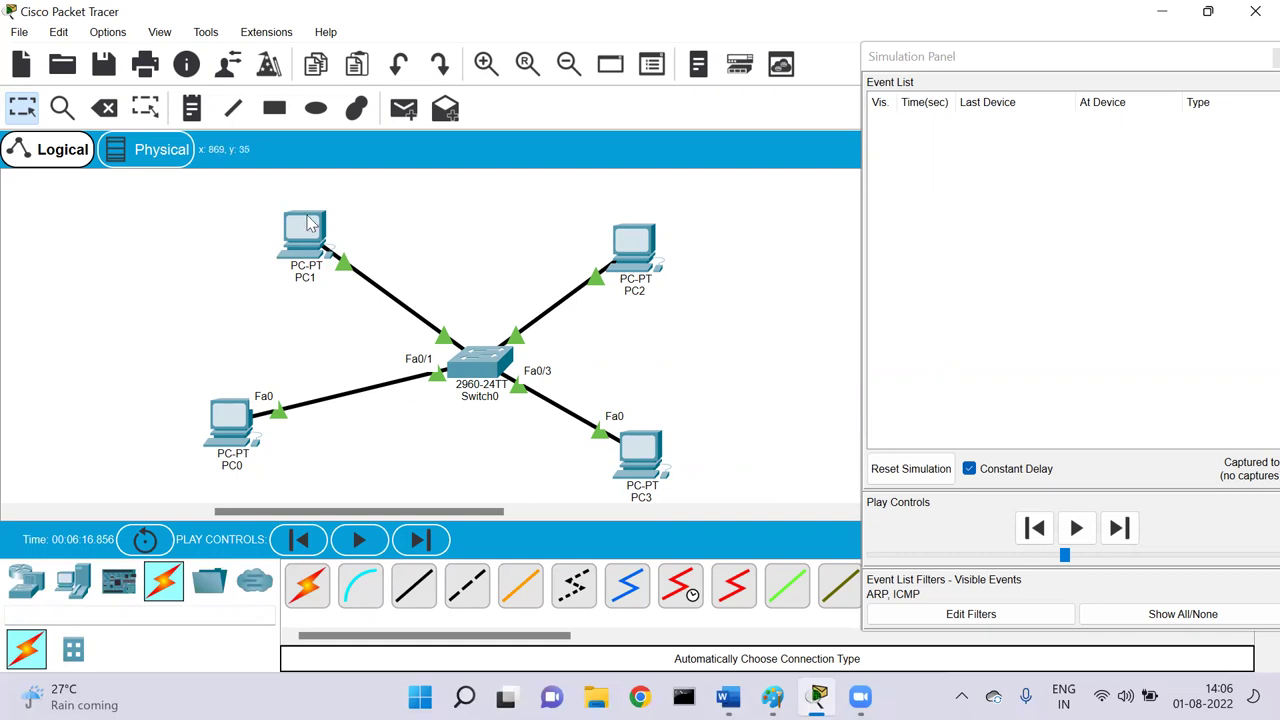
mouse_move(310, 224)
mouse_move(478, 384)
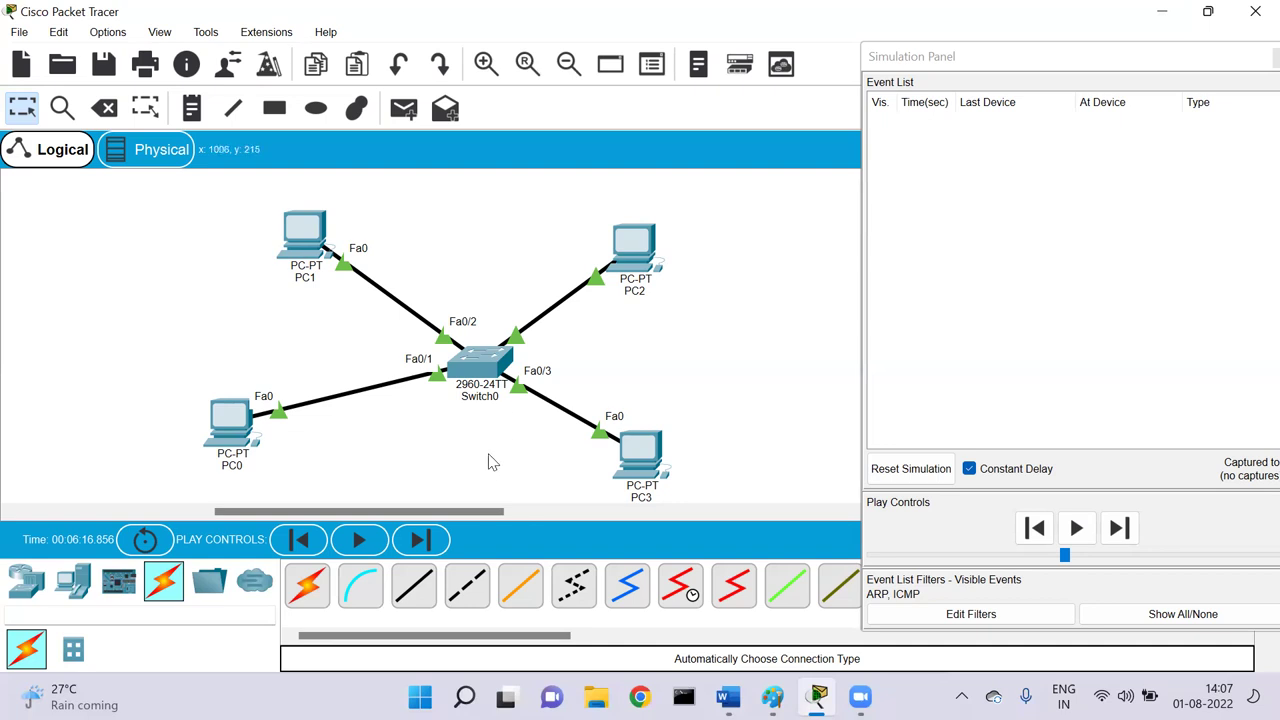
Append ' per interface CD, Per vlan CD' after 'Single BD,' and add an empty unbulleted line.
left_click(727, 697)
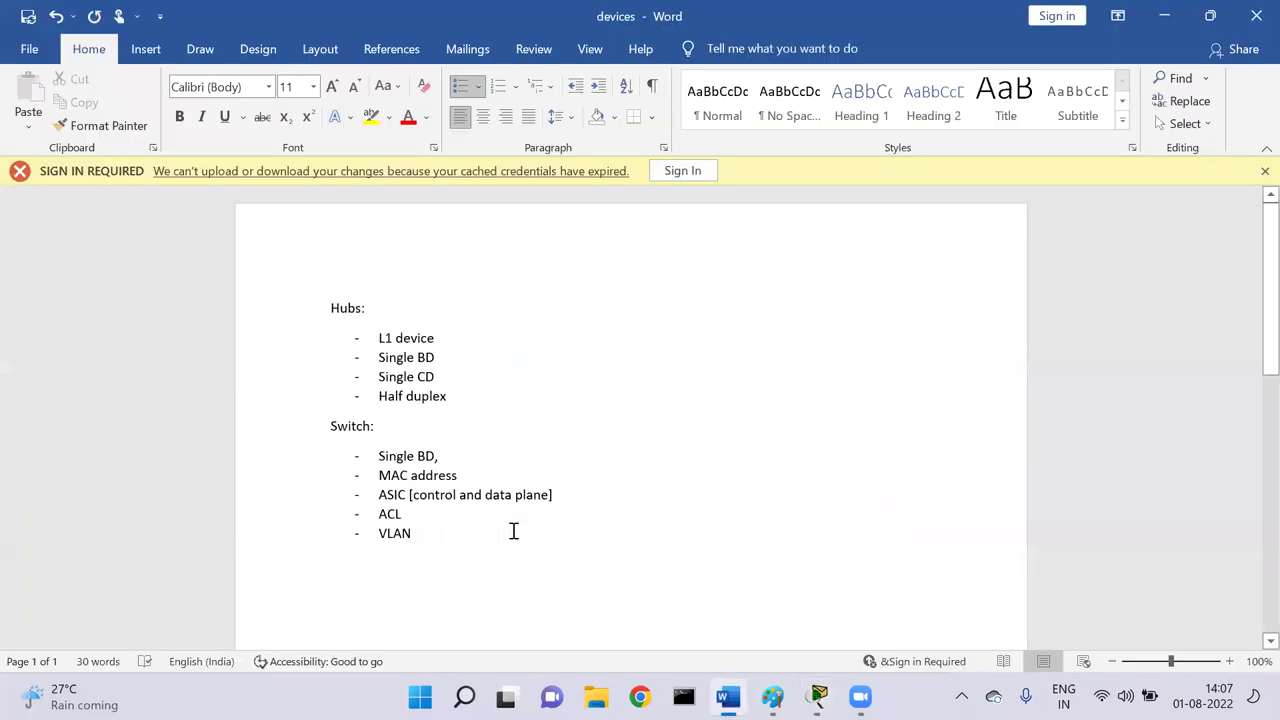
left_click(818, 697)
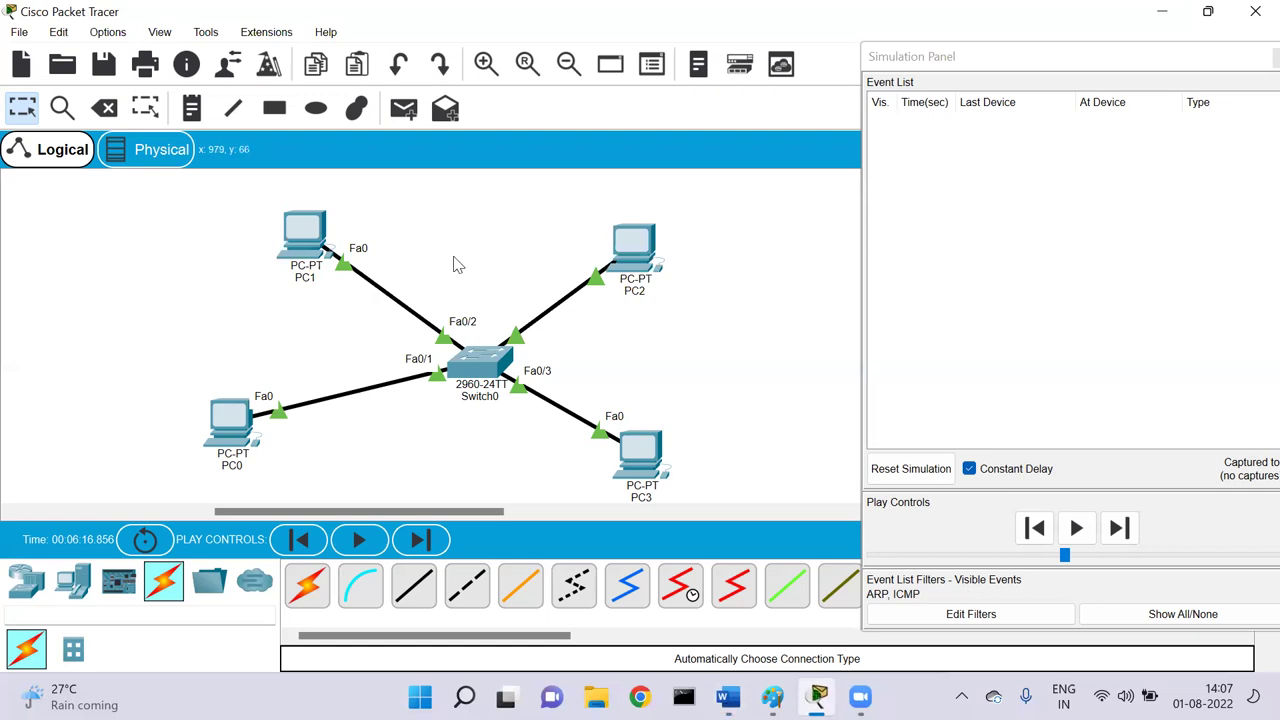
left_click(727, 697)
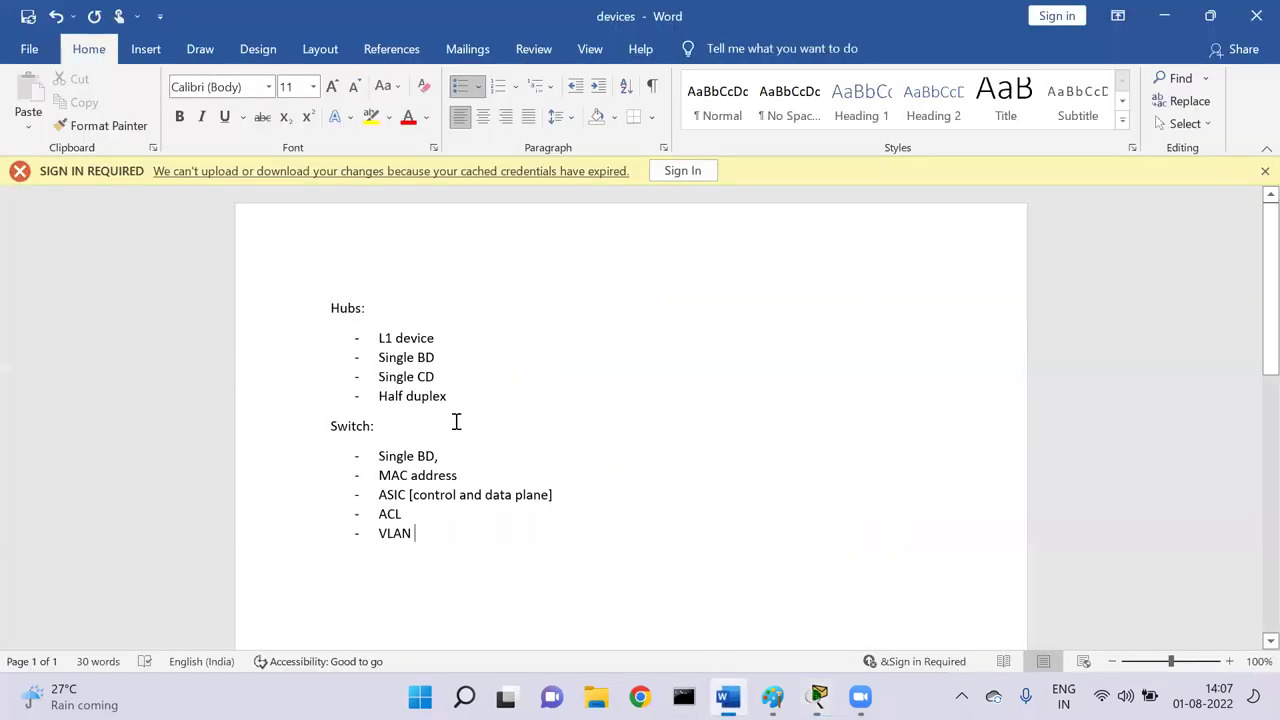
left_click(466, 453)
type("per interface CD, P")
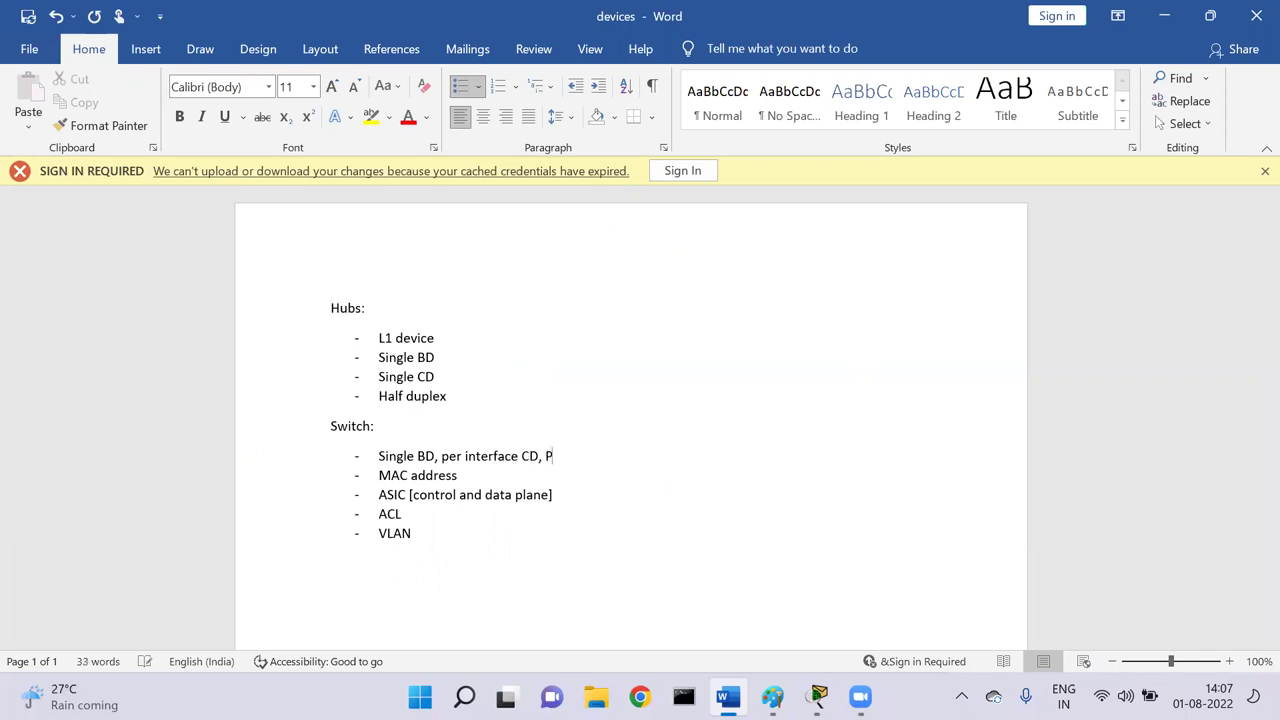
type("er vlan CD")
key("Return")
key("BackSpace")
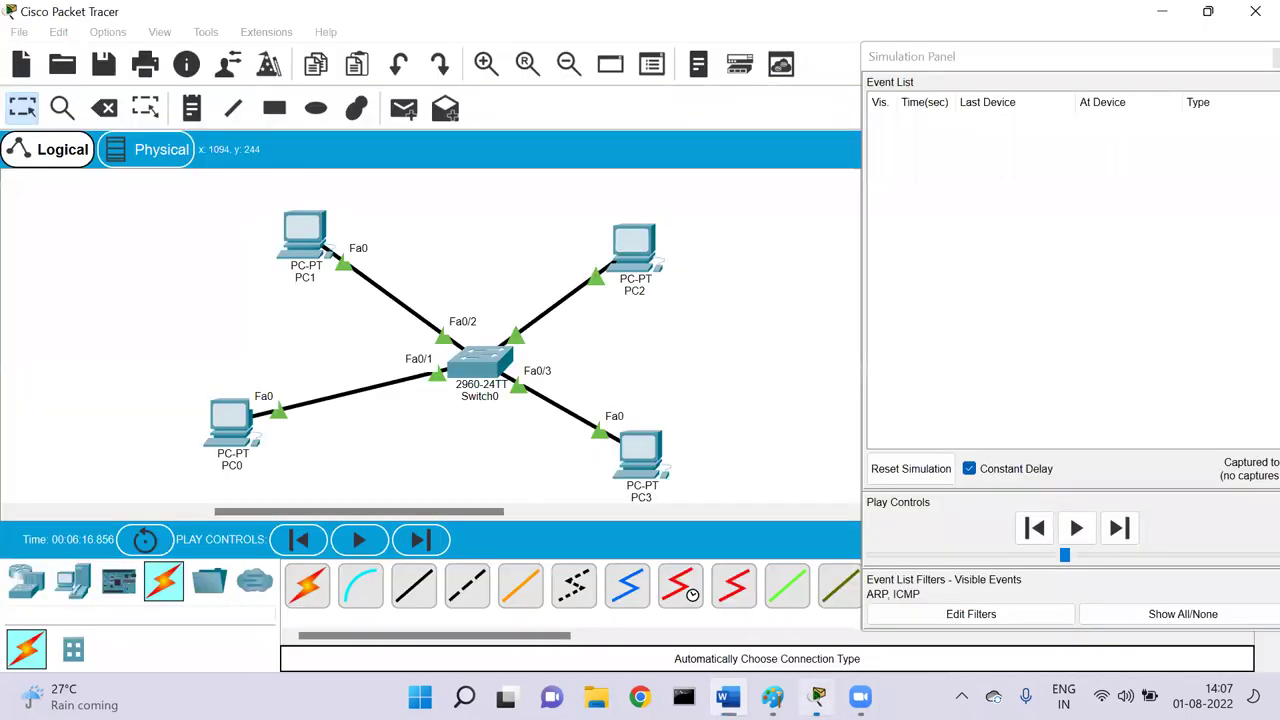
left_click(817, 697)
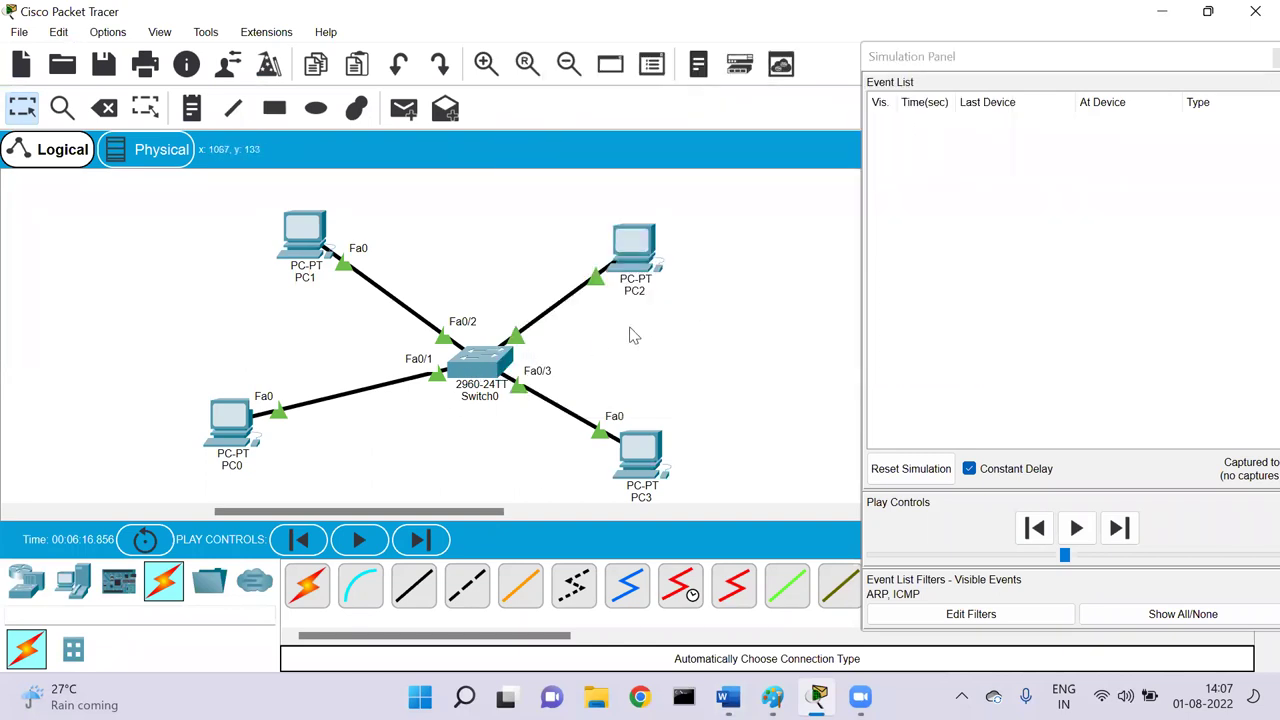
Place Router0 on the canvas's left and reposition PC2, PC3 and PC0 around Switch0.
left_click_drag(628, 272, 565, 284)
left_click_drag(635, 448, 581, 457)
left_click_drag(396, 516, 556, 408)
left_click_drag(280, 514, 420, 517)
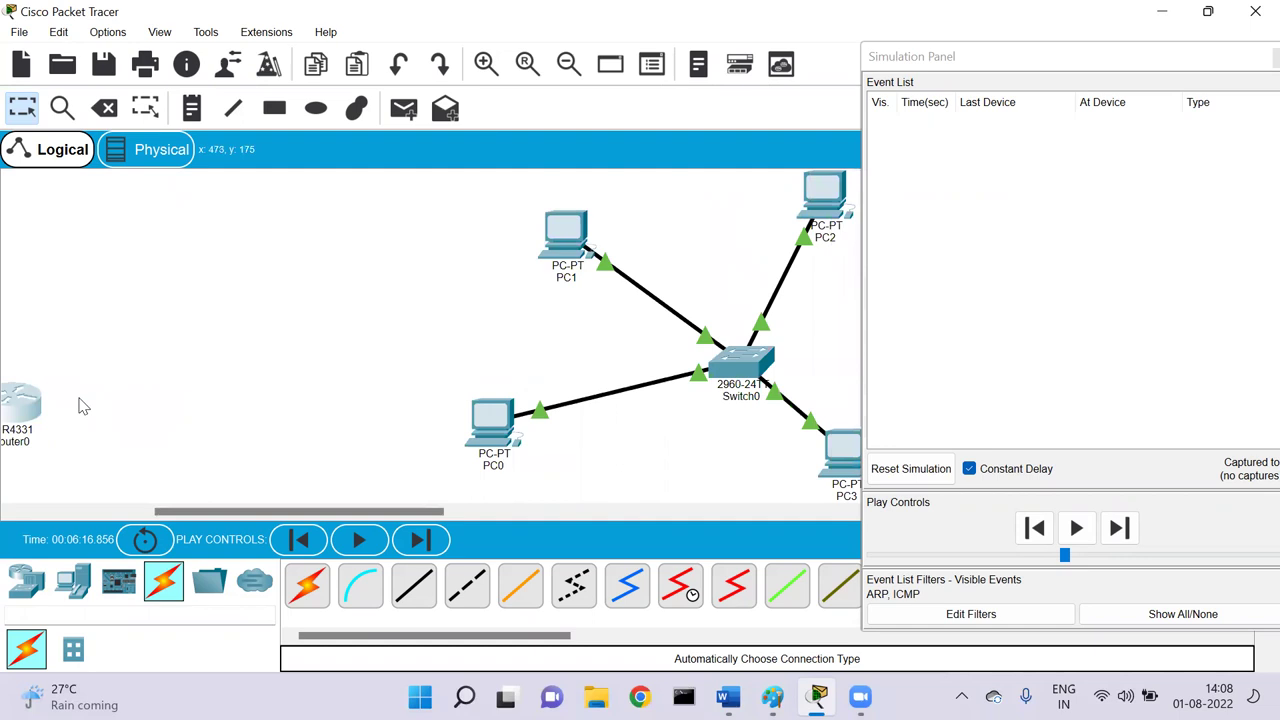
left_click_drag(20, 408, 235, 340)
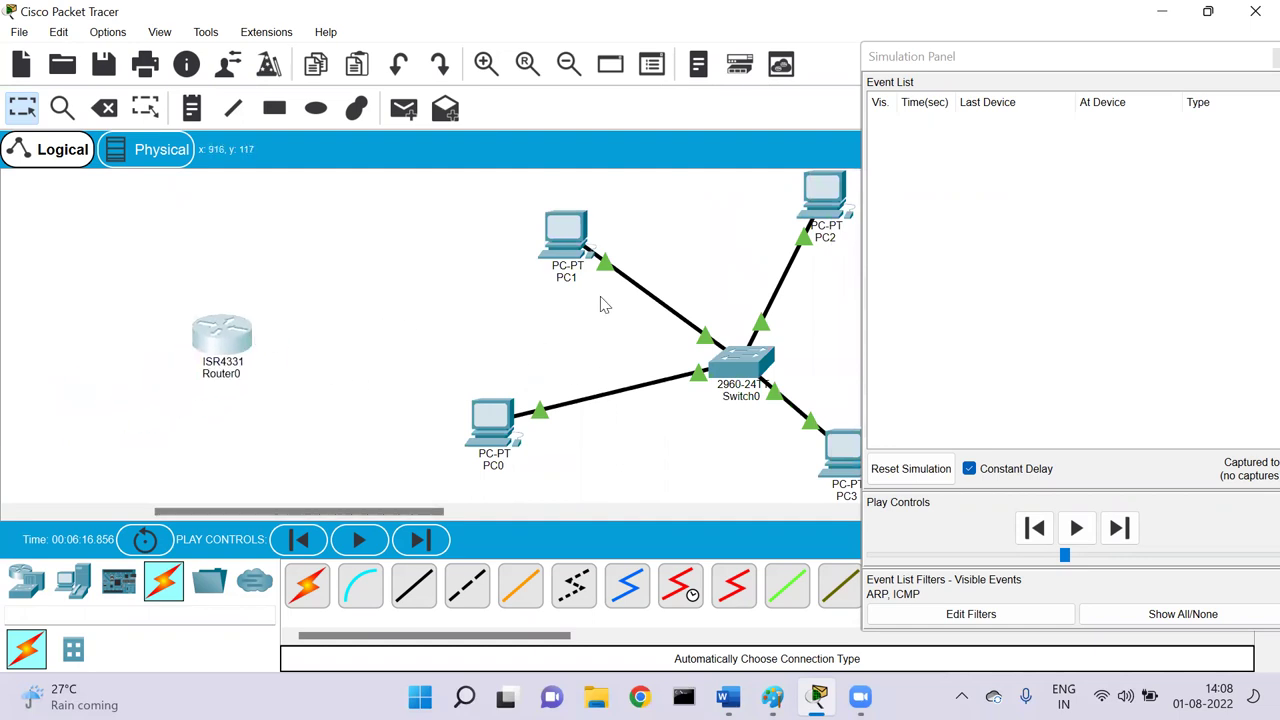
left_click_drag(837, 458, 791, 466)
left_click_drag(490, 418, 541, 421)
left_click(727, 697)
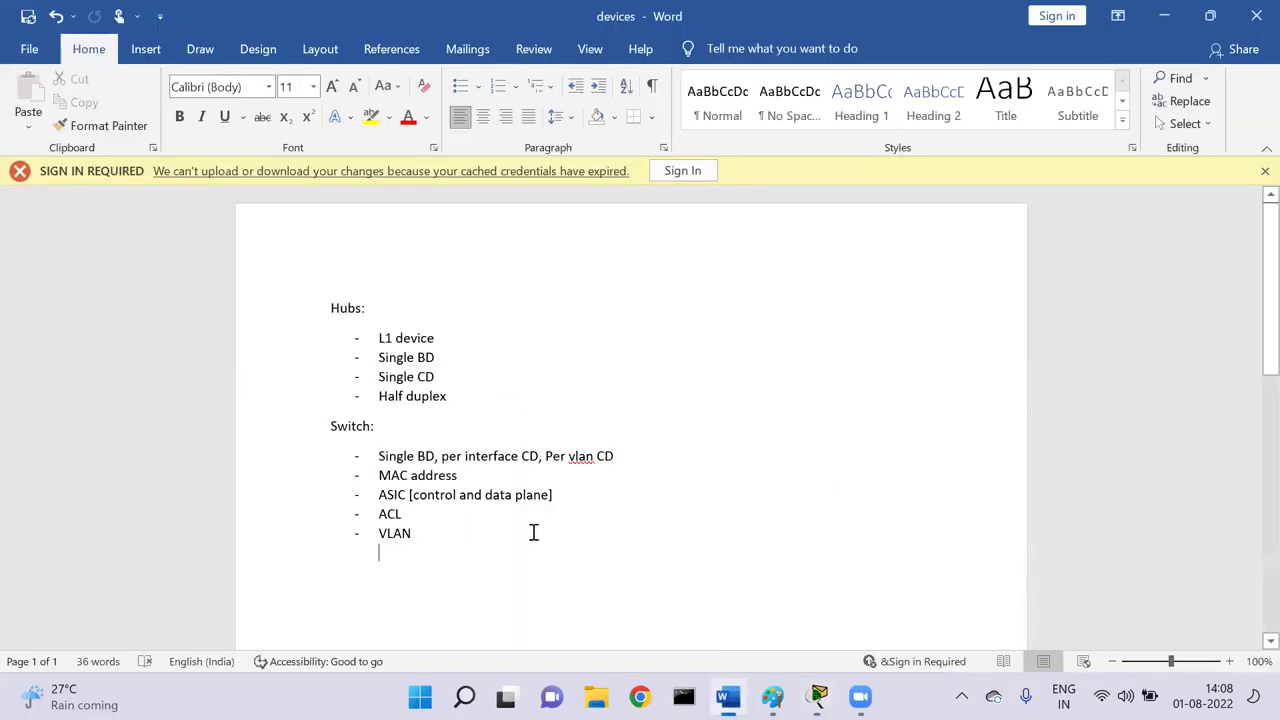
Add a 'Router:' heading with an 'L3' dash bullet and an empty bullet below it.
key("BackSpace")
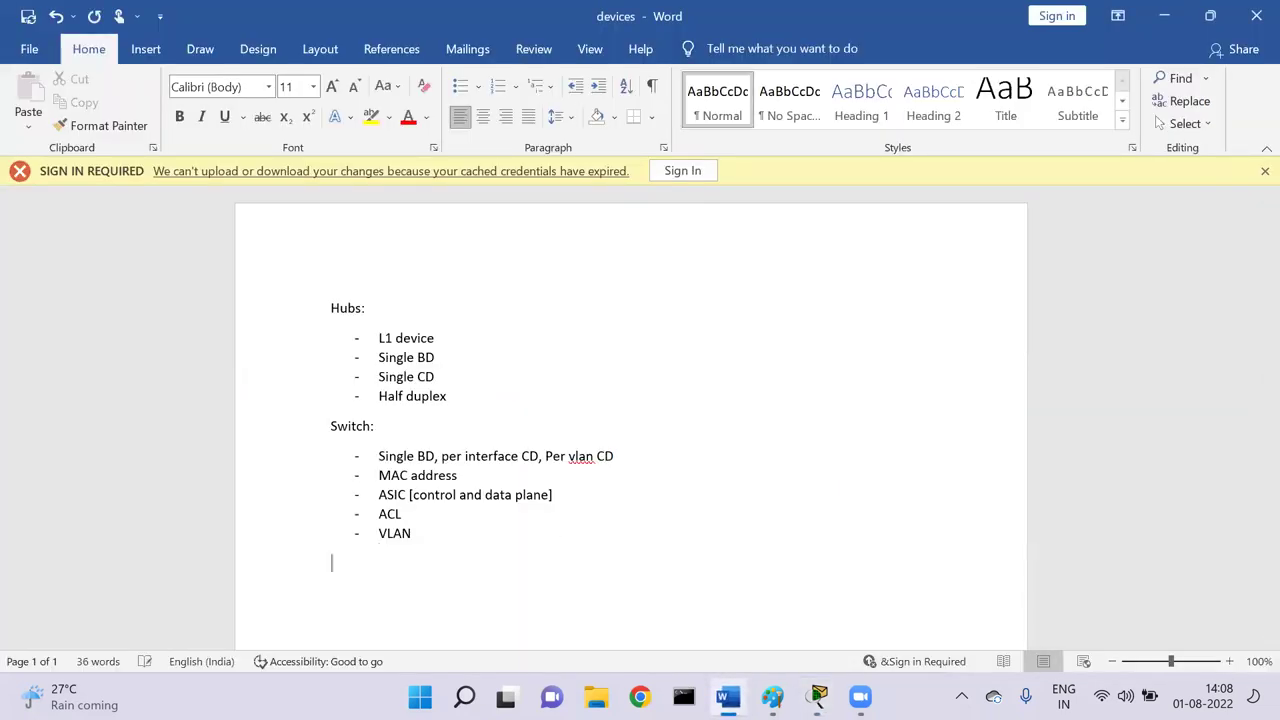
type("Router:")
key("Return")
type("-L3")
key("Left")
key("Left")
key("space")
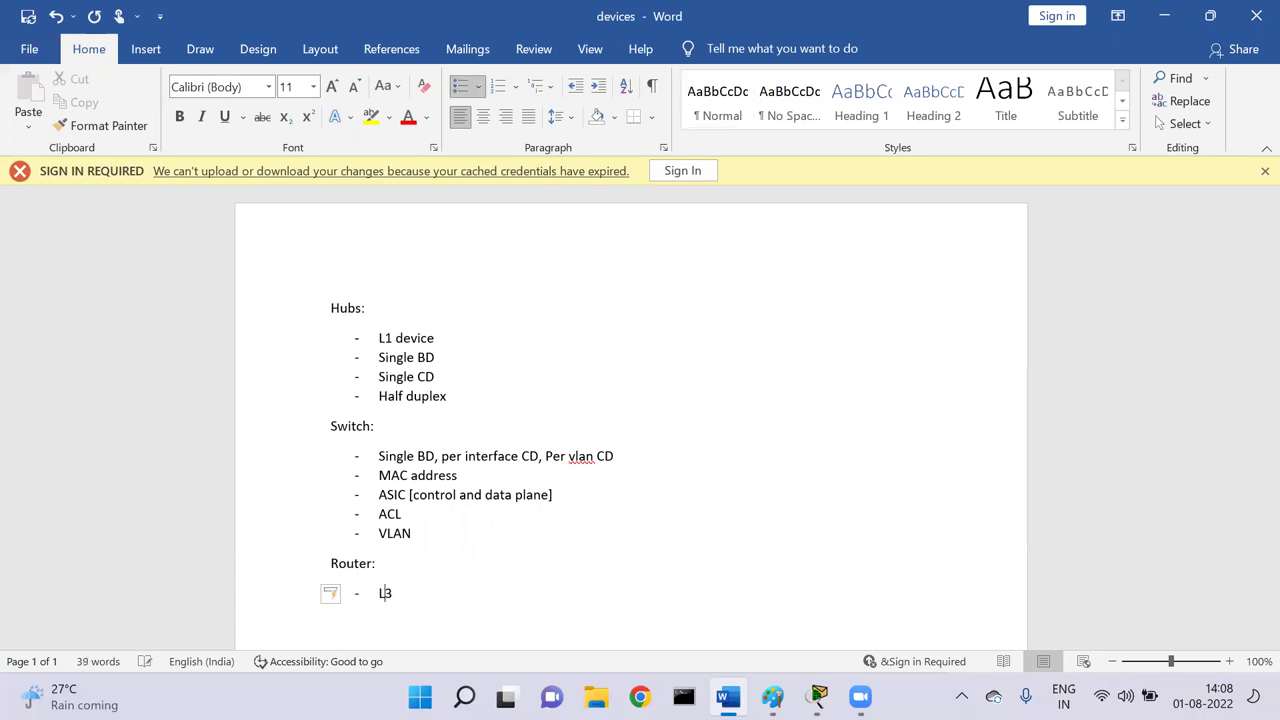
key("Return")
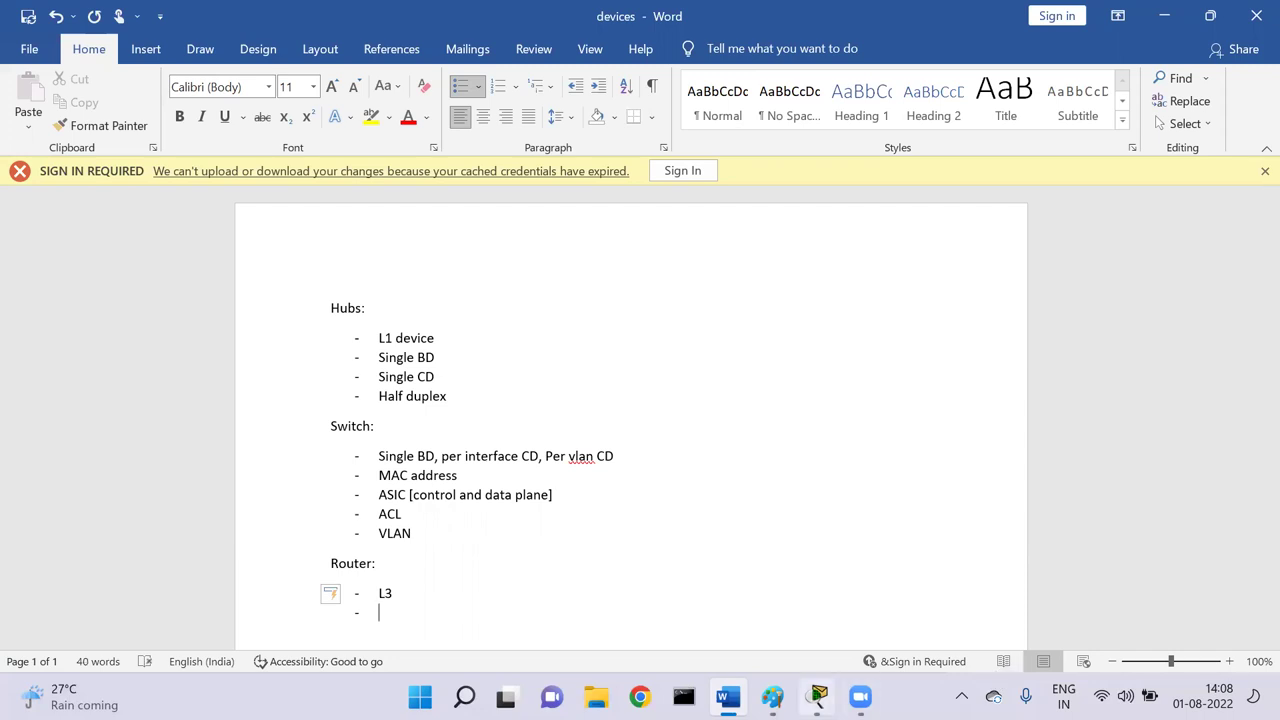
left_click(818, 697)
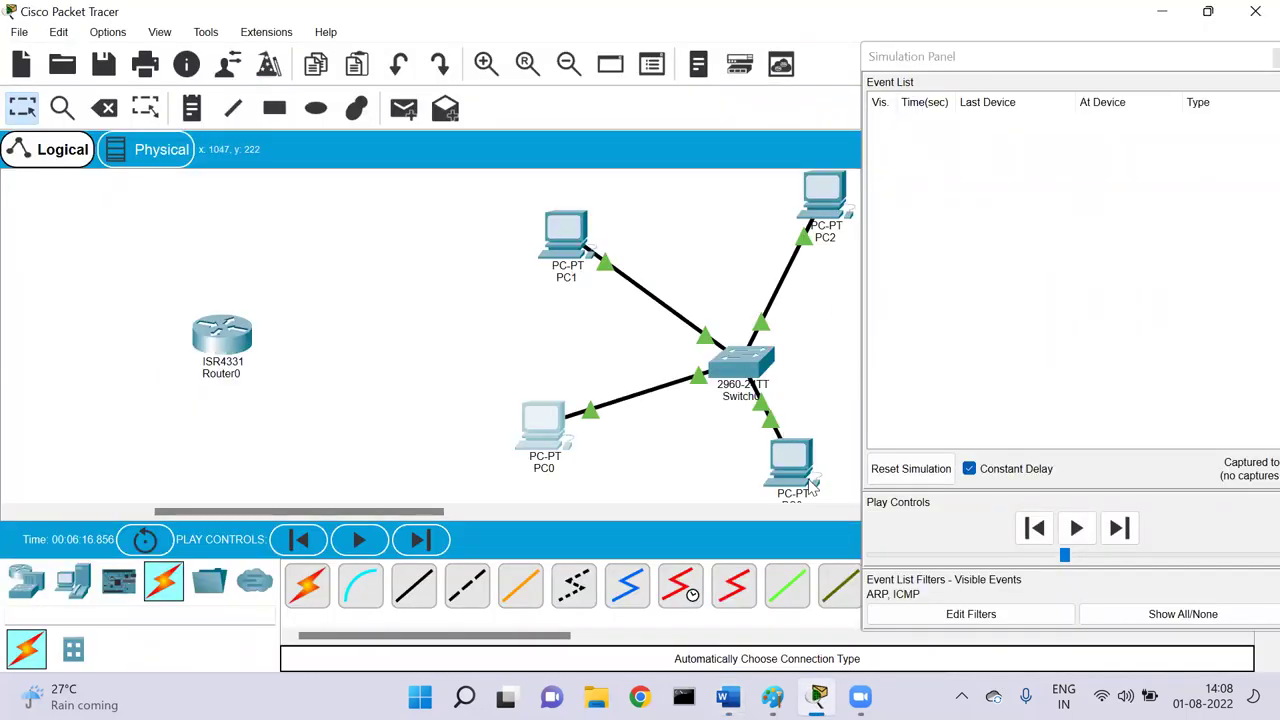
Nudge PC3 up and rerun PC1's ping to 10.0.0.3.
left_click_drag(800, 482, 818, 452)
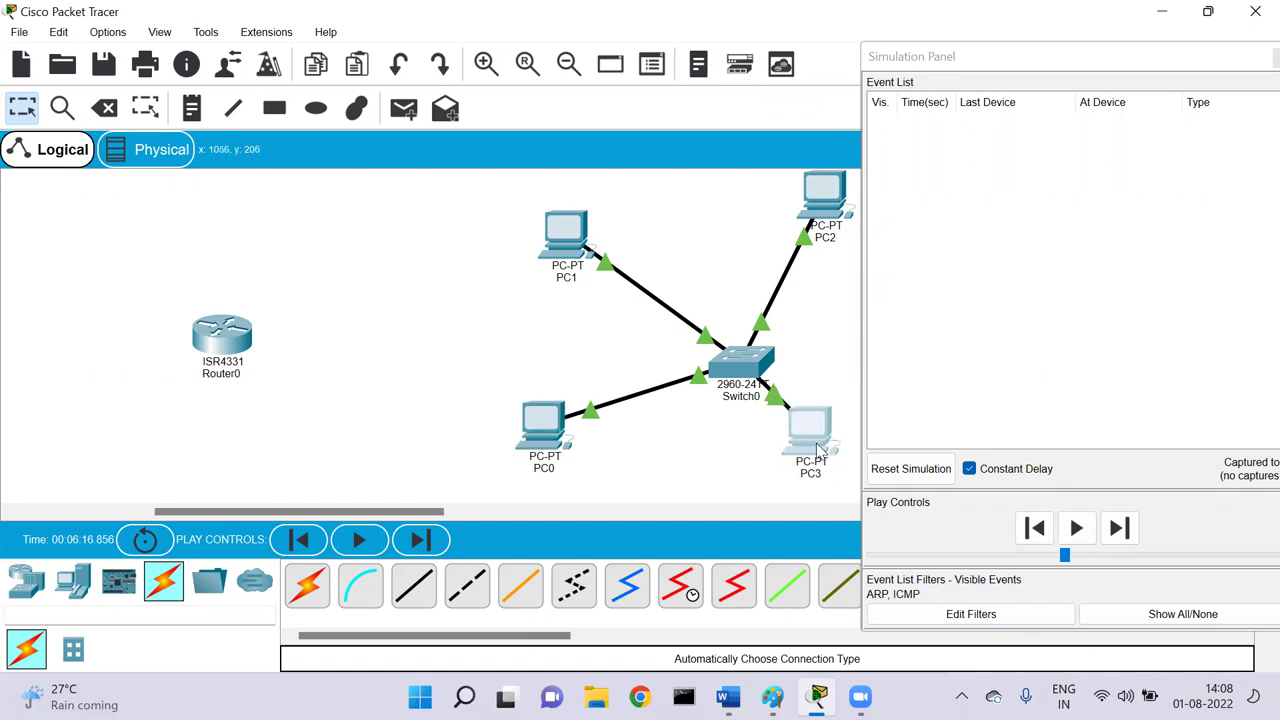
mouse_move(818, 452)
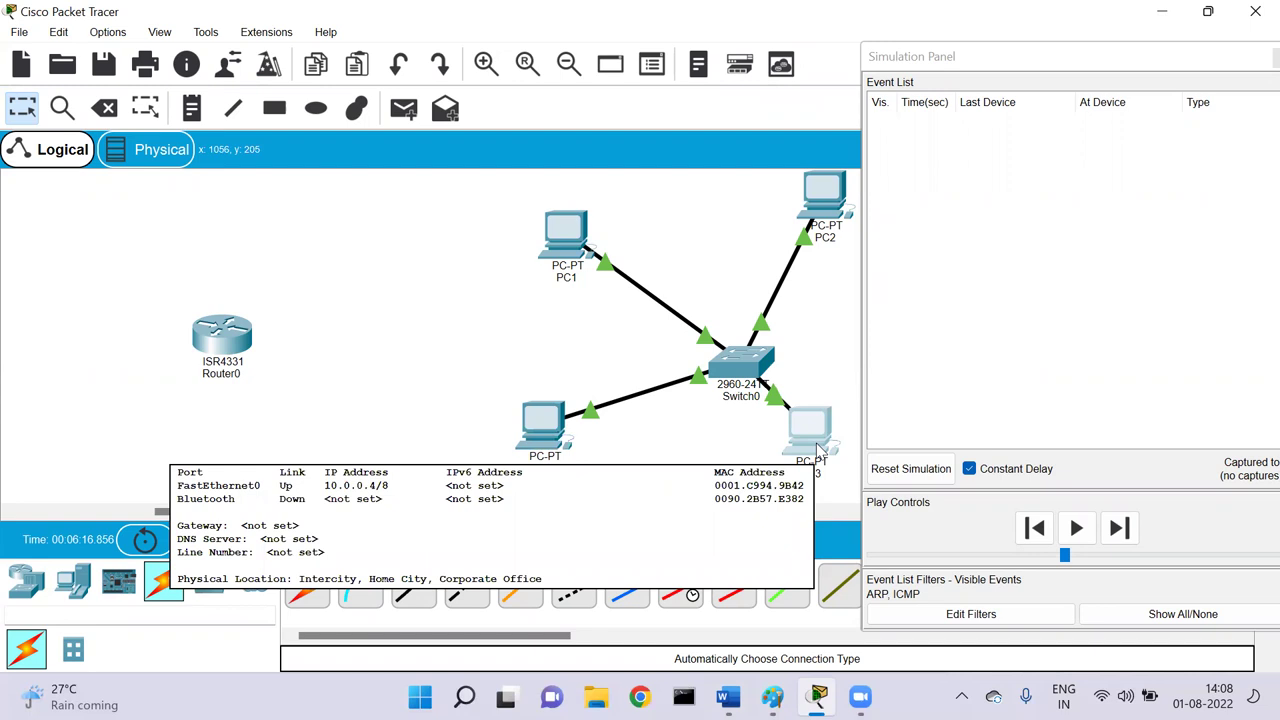
left_click(565, 262)
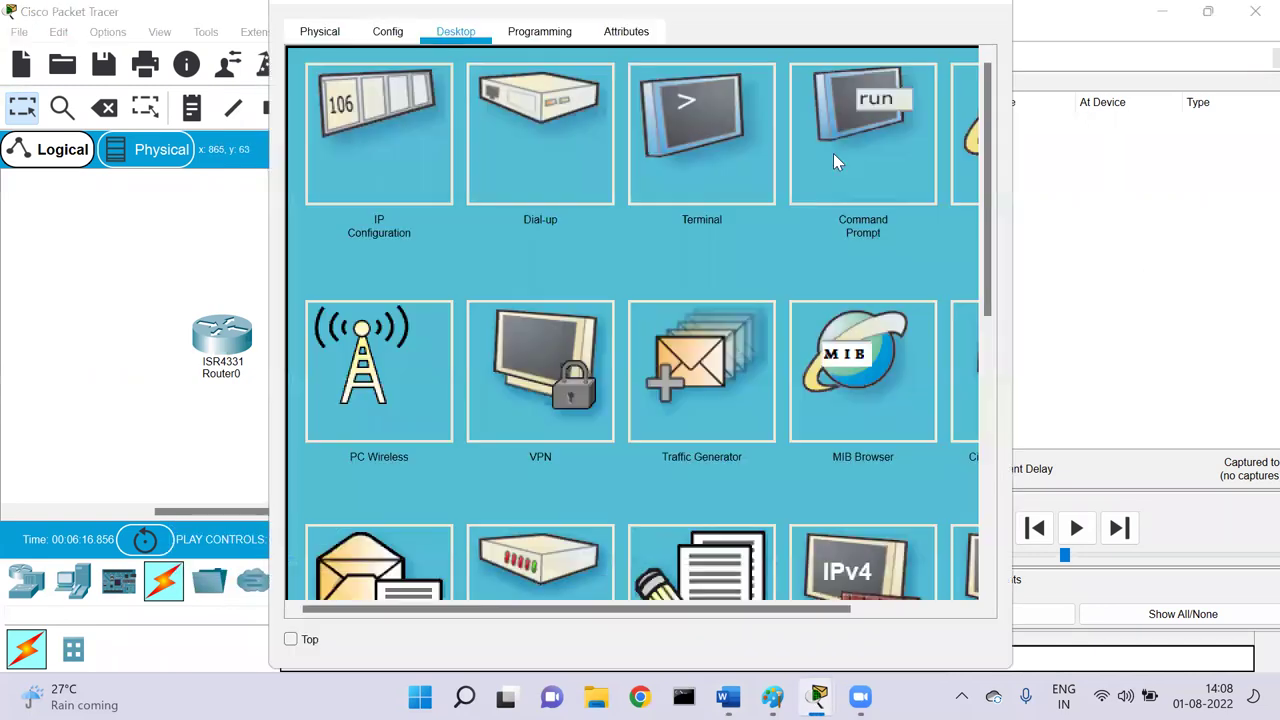
left_click(838, 162)
key("Up")
key("Return")
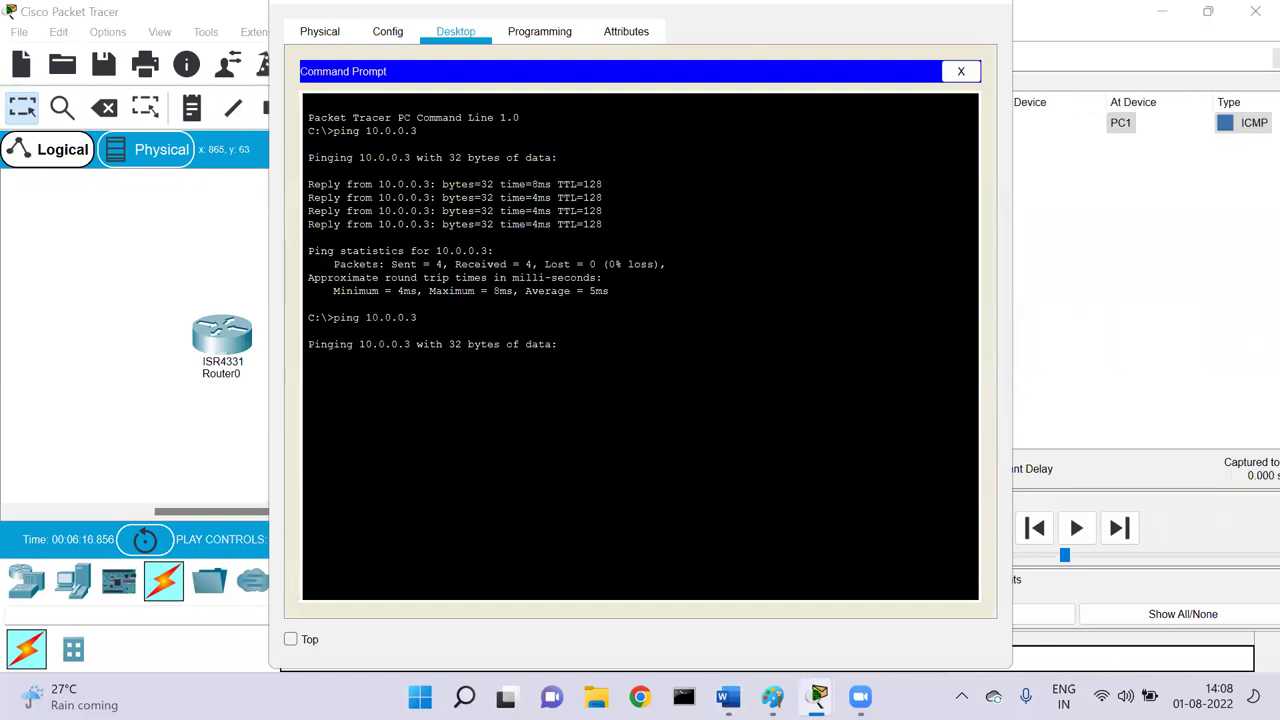
Inspect the outbound PDU's destination IP, then circle Network in the Paint OSI sketch.
left_click(1207, 270)
left_click(583, 220)
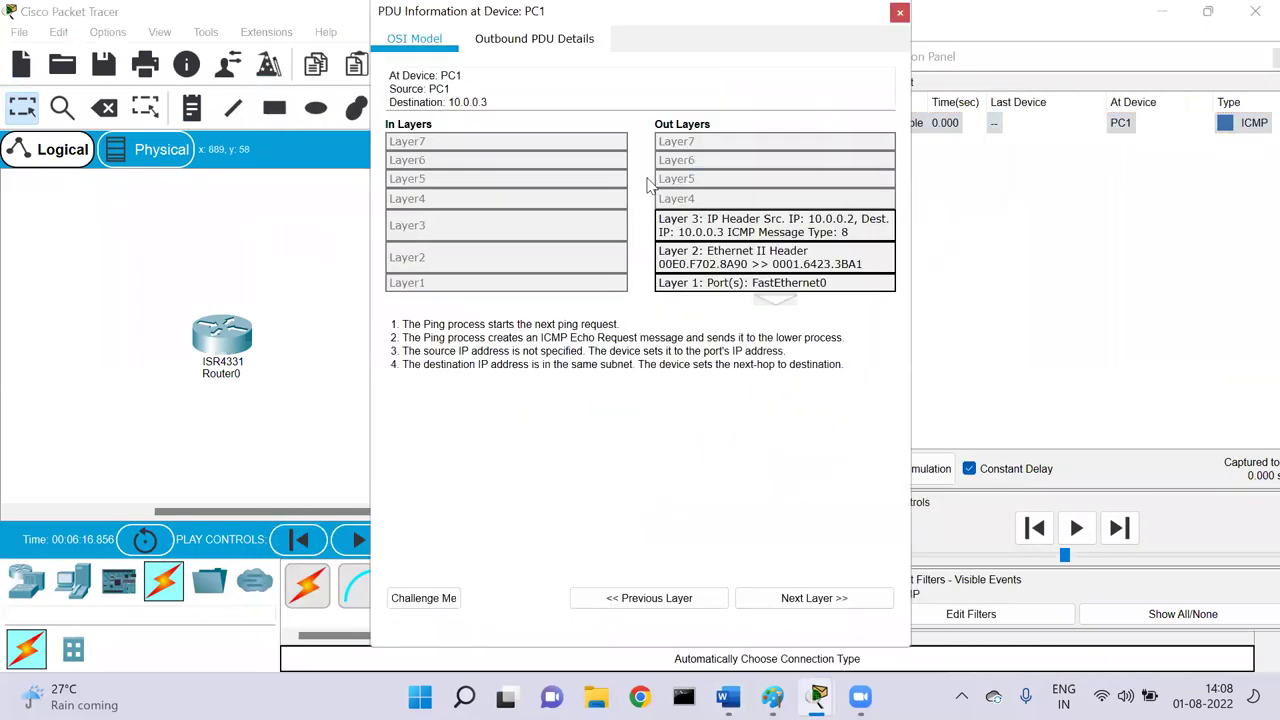
left_click(520, 42)
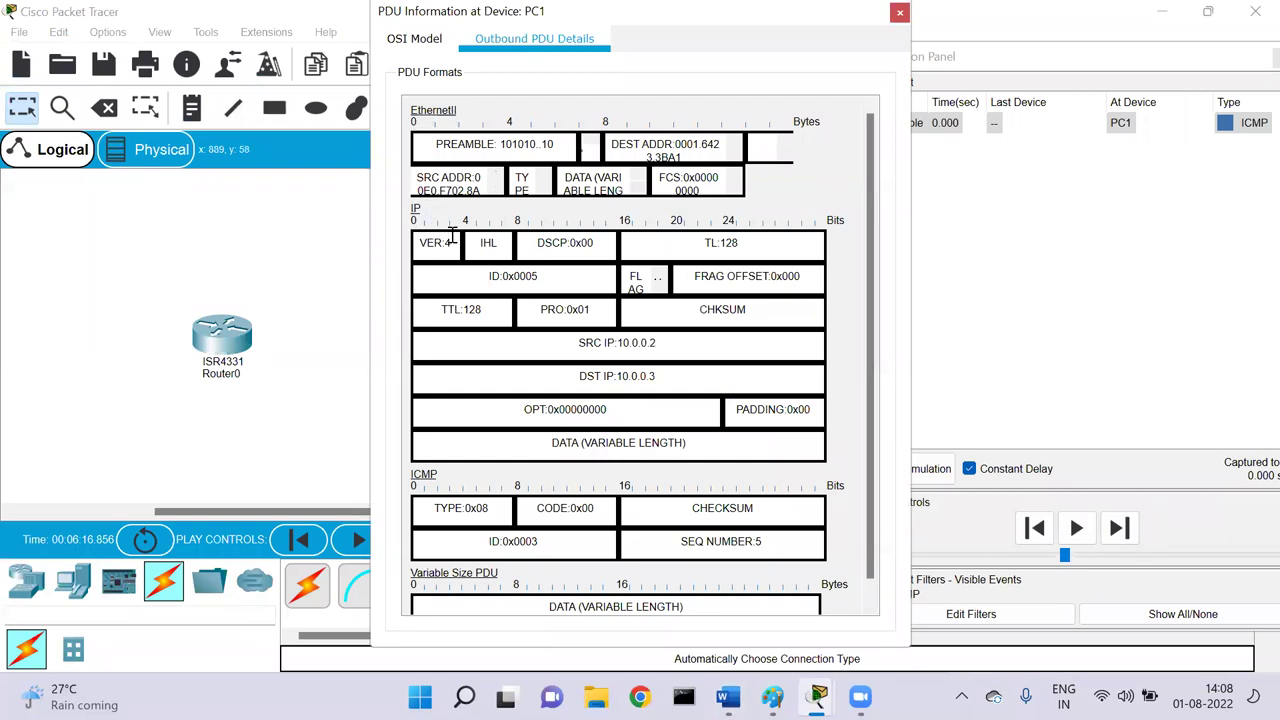
left_click_drag(620, 343, 655, 377)
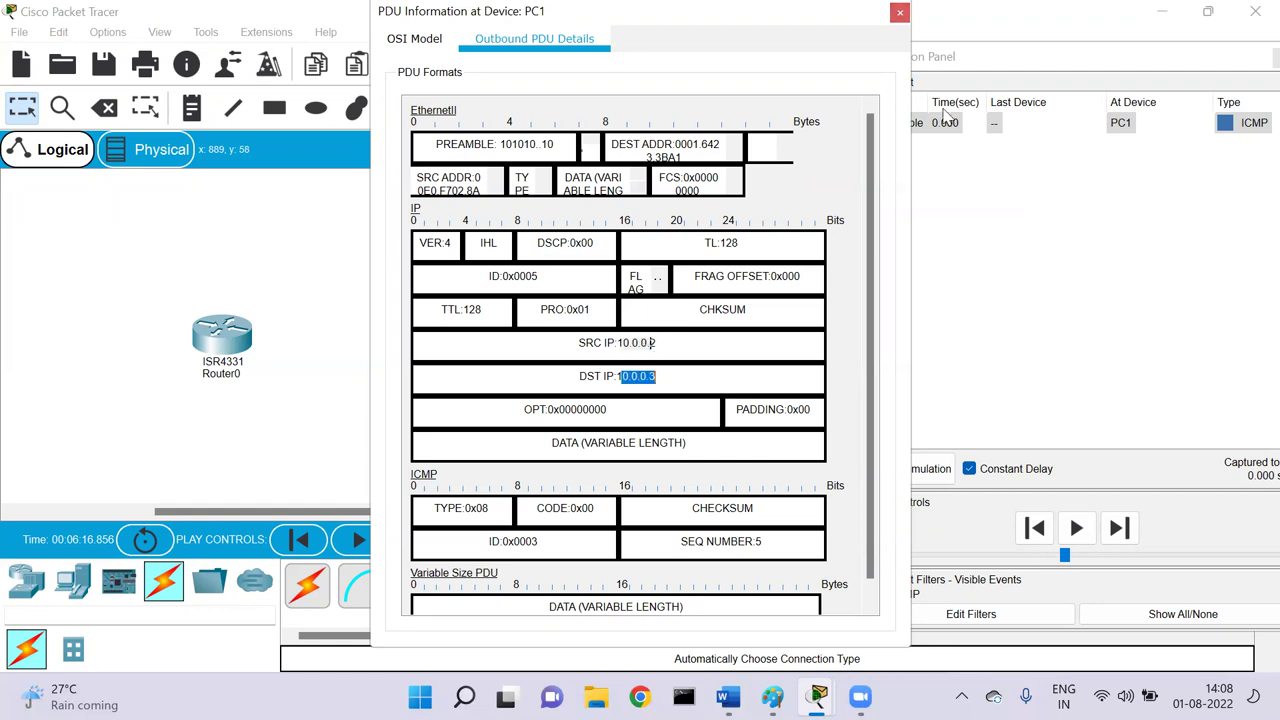
left_click(900, 12)
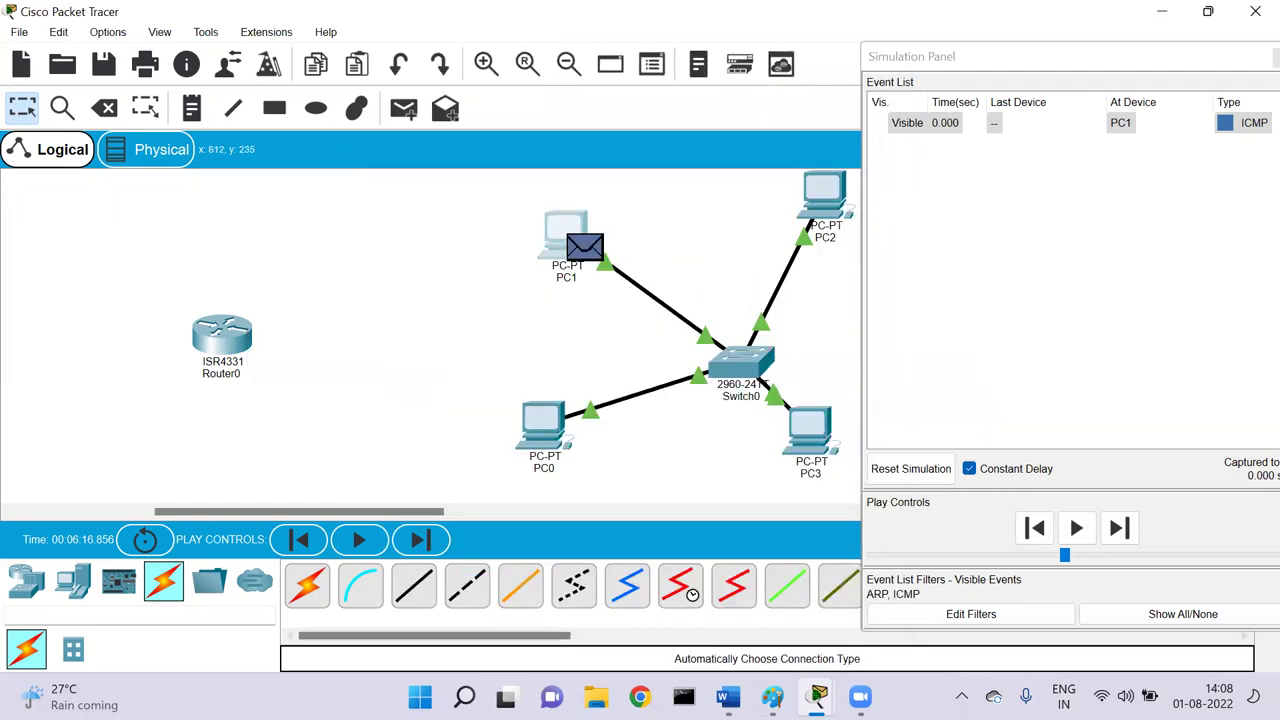
left_click(772, 697)
mouse_move(390, 428)
left_mouse_down()
mouse_move(337, 383)
mouse_move(300, 381)
mouse_move(289, 403)
mouse_move(313, 429)
mouse_move(349, 438)
mouse_move(382, 416)
mouse_move(375, 407)
mouse_move(405, 425)
mouse_move(566, 377)
left_mouse_up()
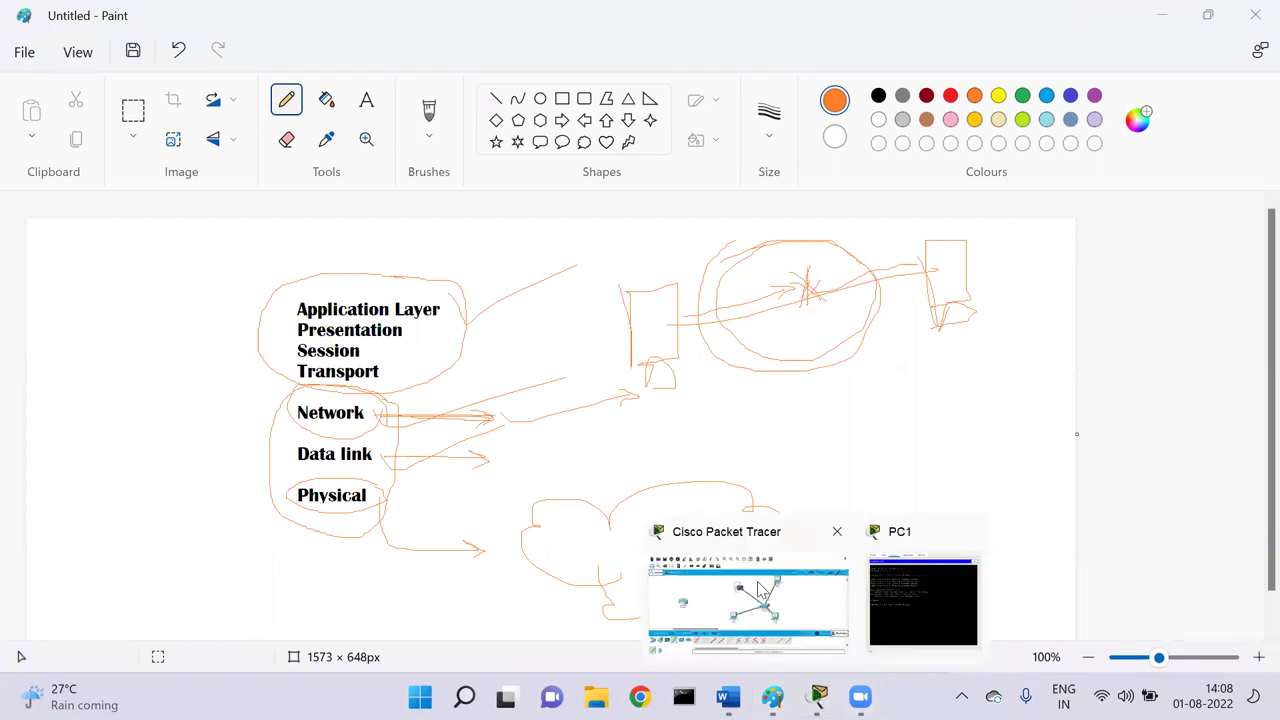
Minimize Paint to bring back the Packet Tracer topology, and nudge PC3 slightly down-right.
mouse_move(818, 697)
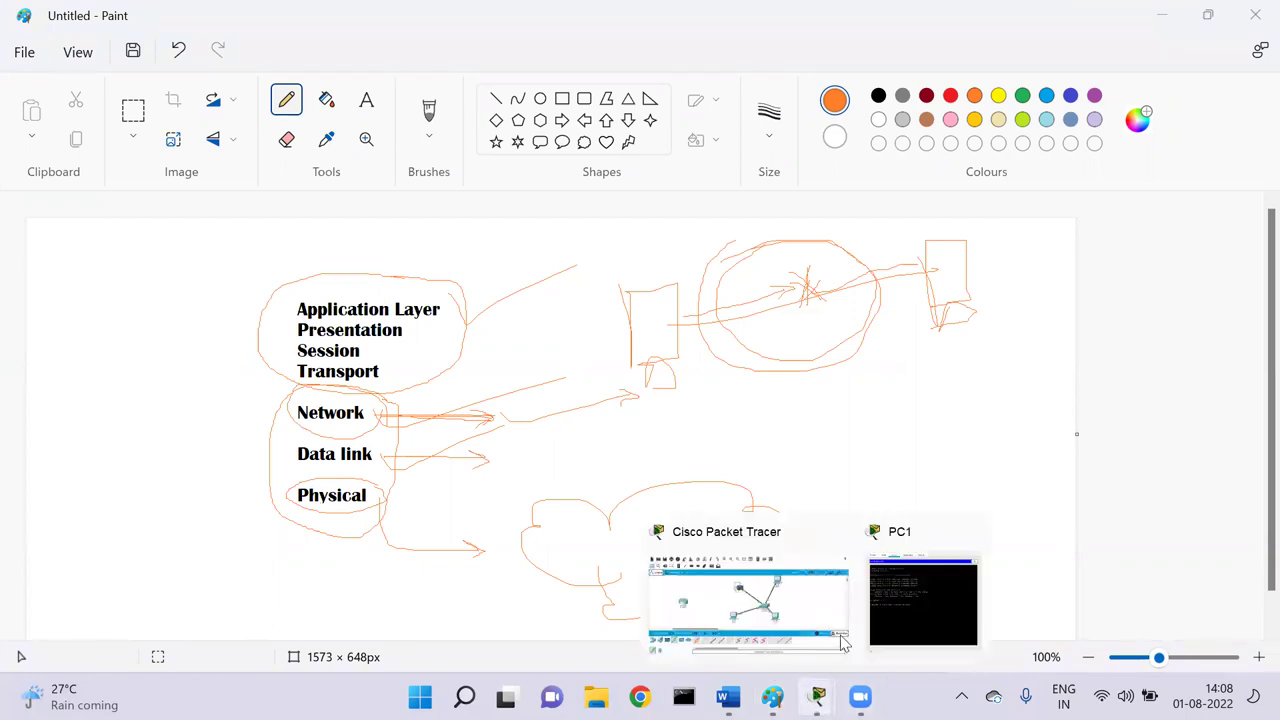
left_click(1160, 15)
left_click_drag(806, 434, 825, 457)
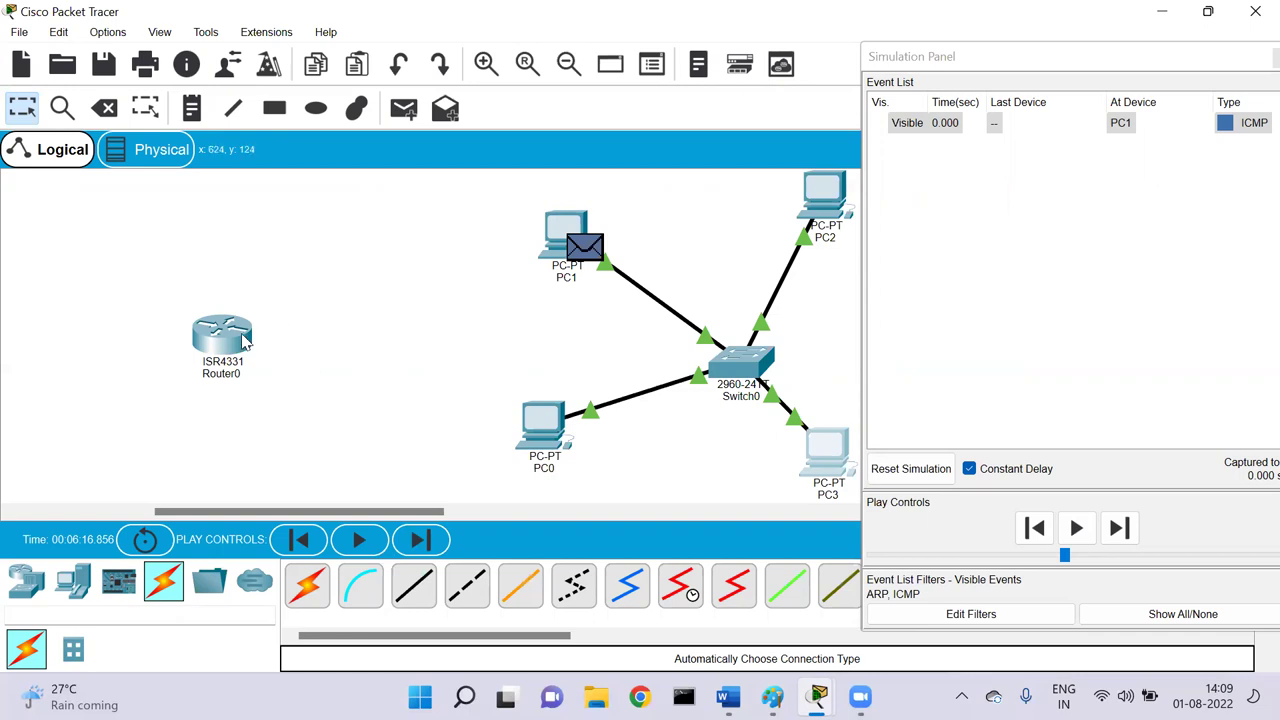
Move Router0 further right, then add an ISR4331 router and delete it again.
left_click_drag(244, 340, 318, 340)
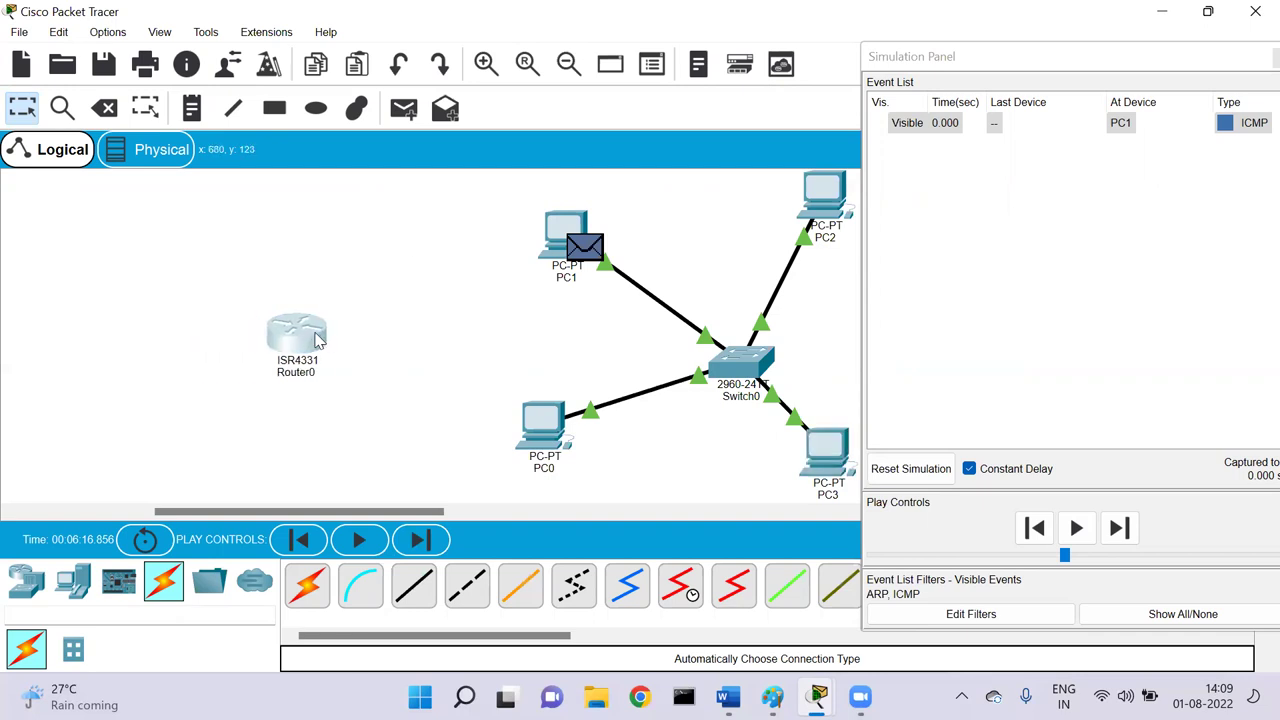
left_click(26, 581)
left_click_drag(306, 585, 98, 362)
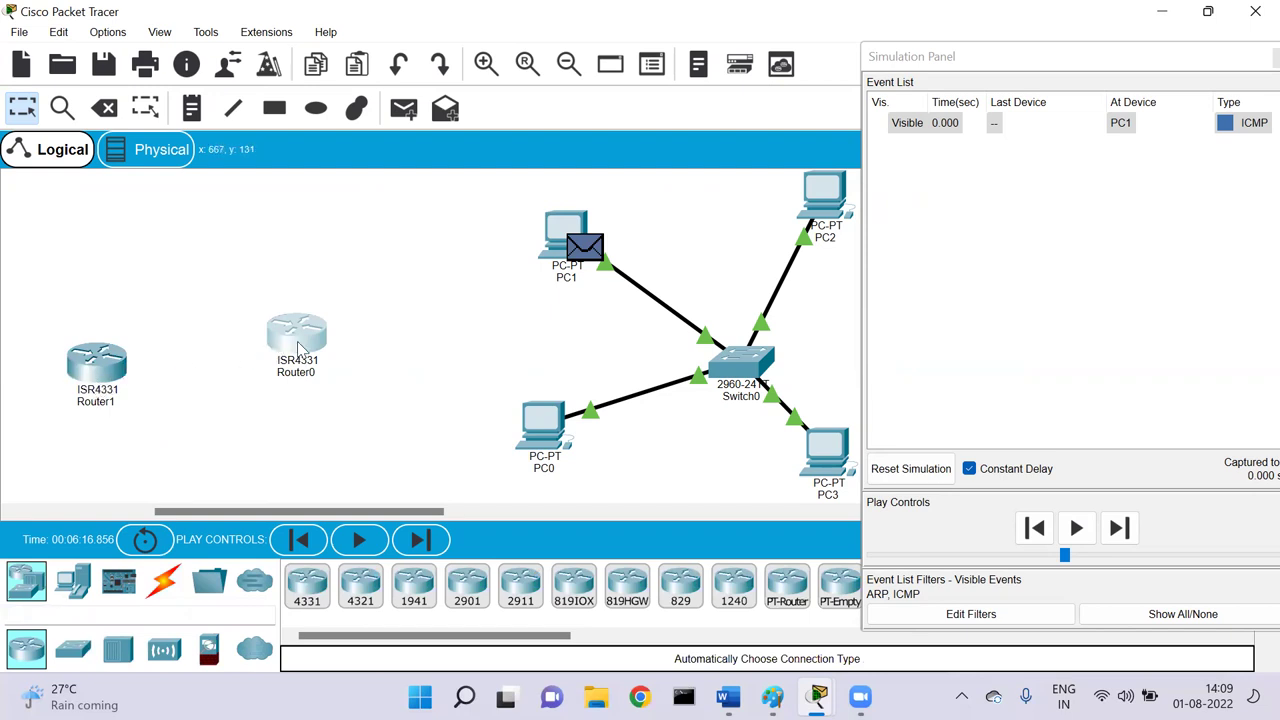
mouse_move(299, 352)
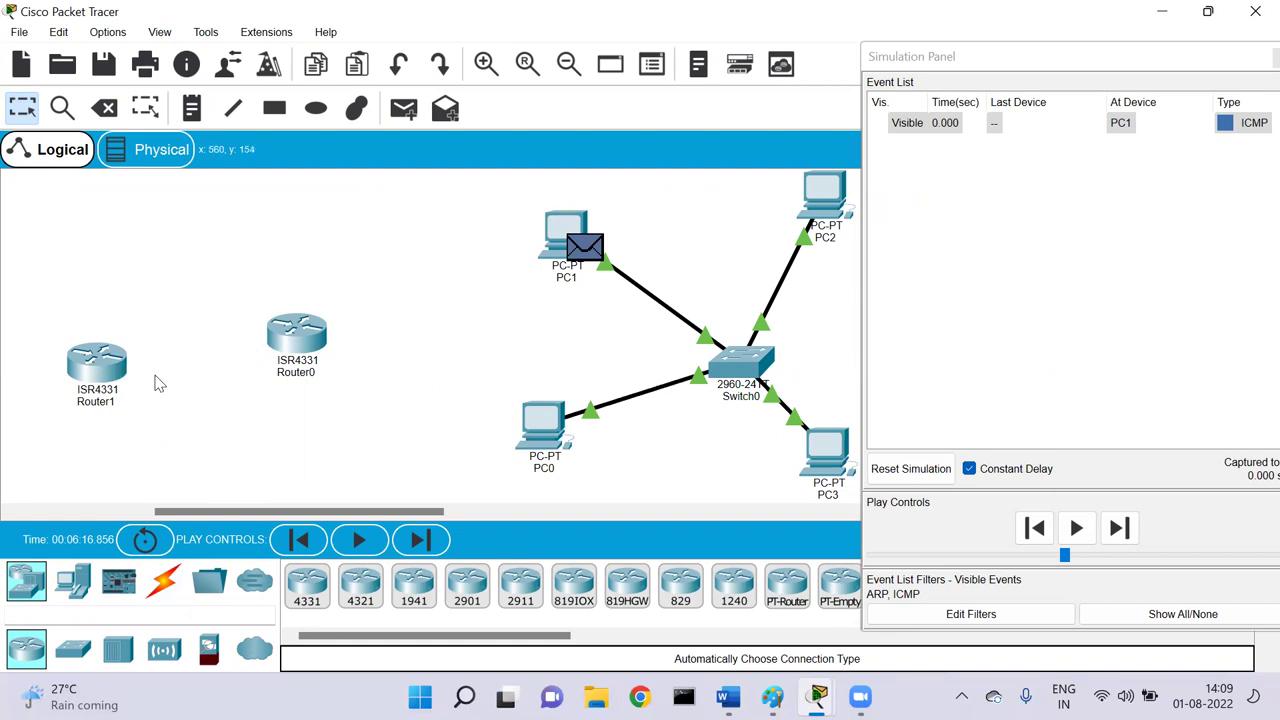
key("Delete")
left_click(114, 368)
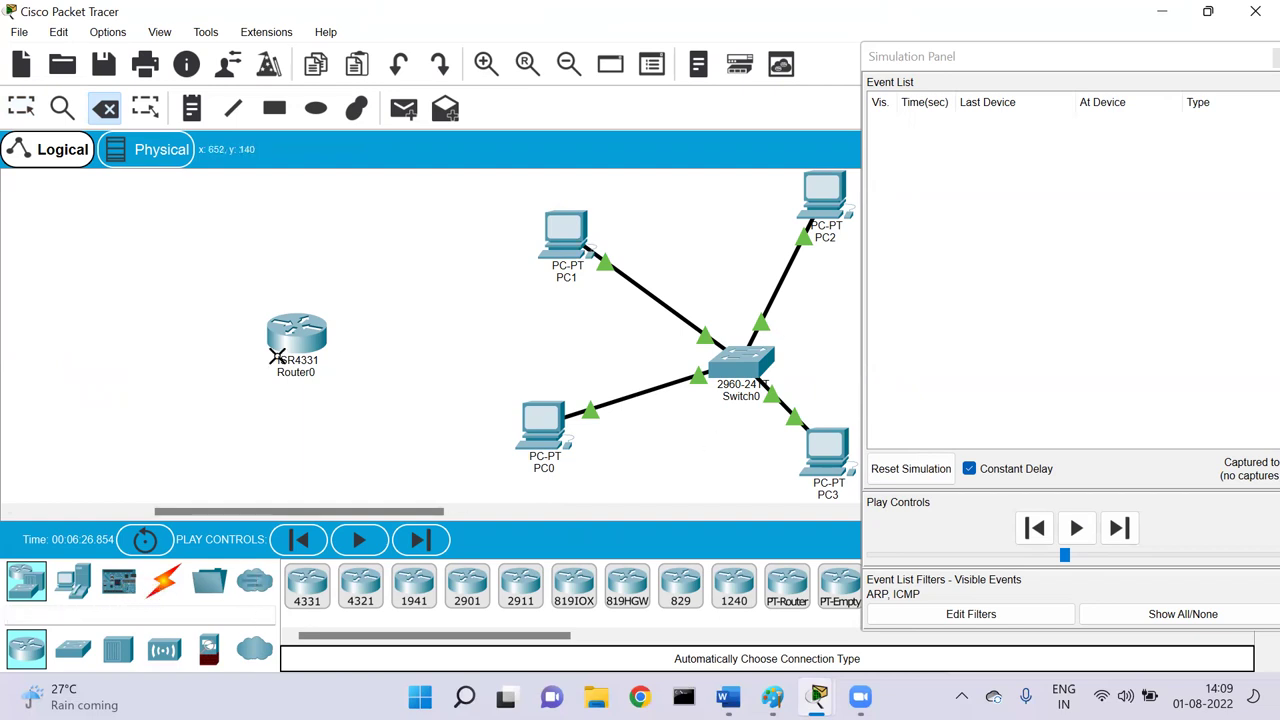
Cable Router0 to Switch0 with the Automatic connection cable.
left_click(163, 581)
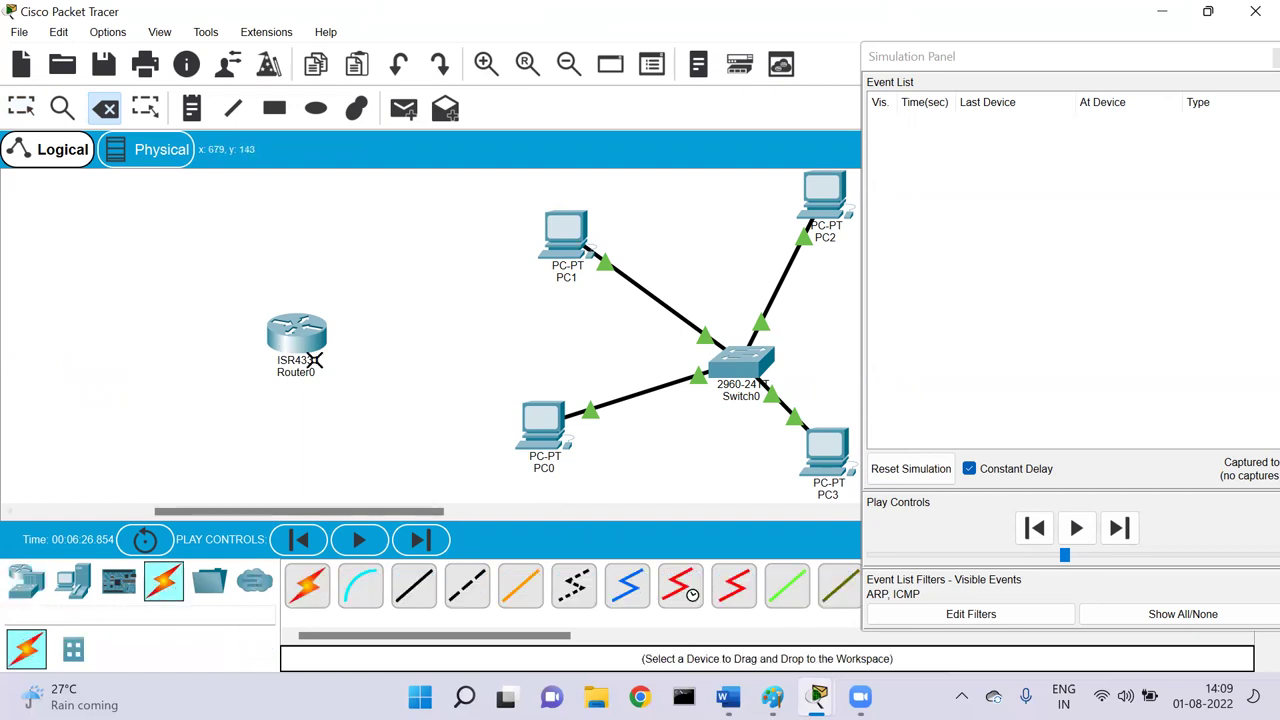
left_click(305, 588)
left_click(300, 345)
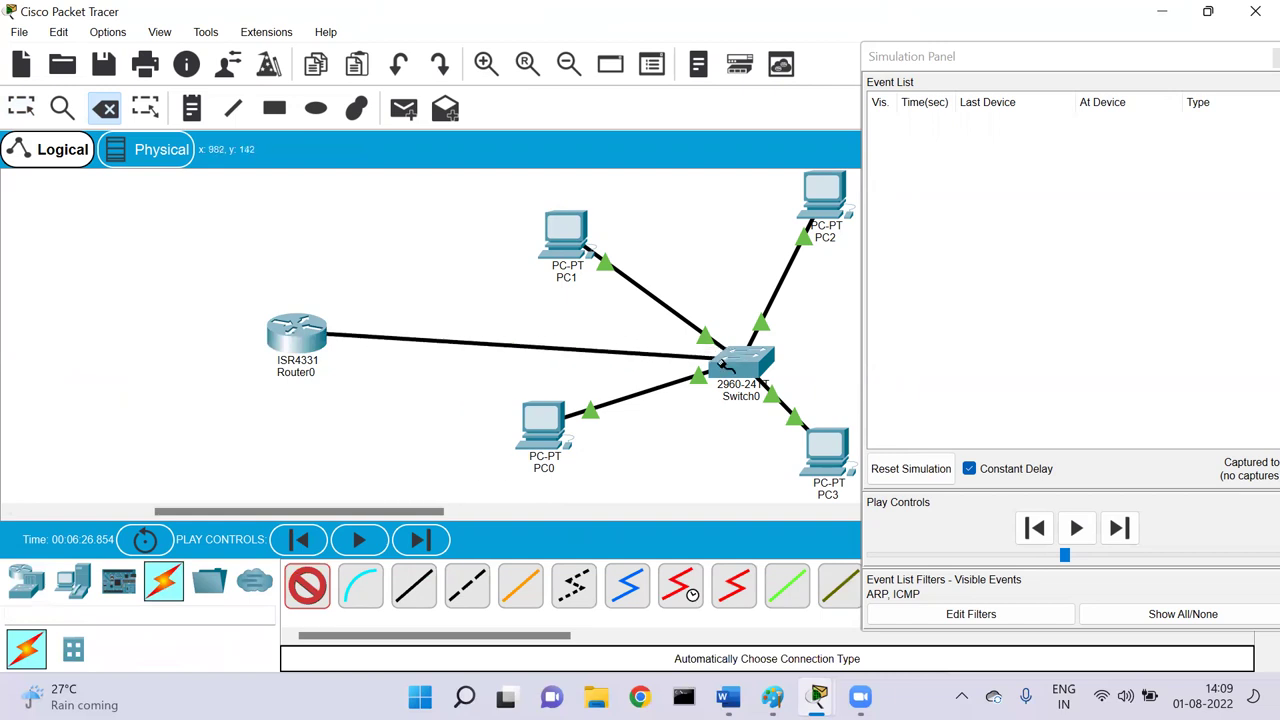
left_click(735, 362)
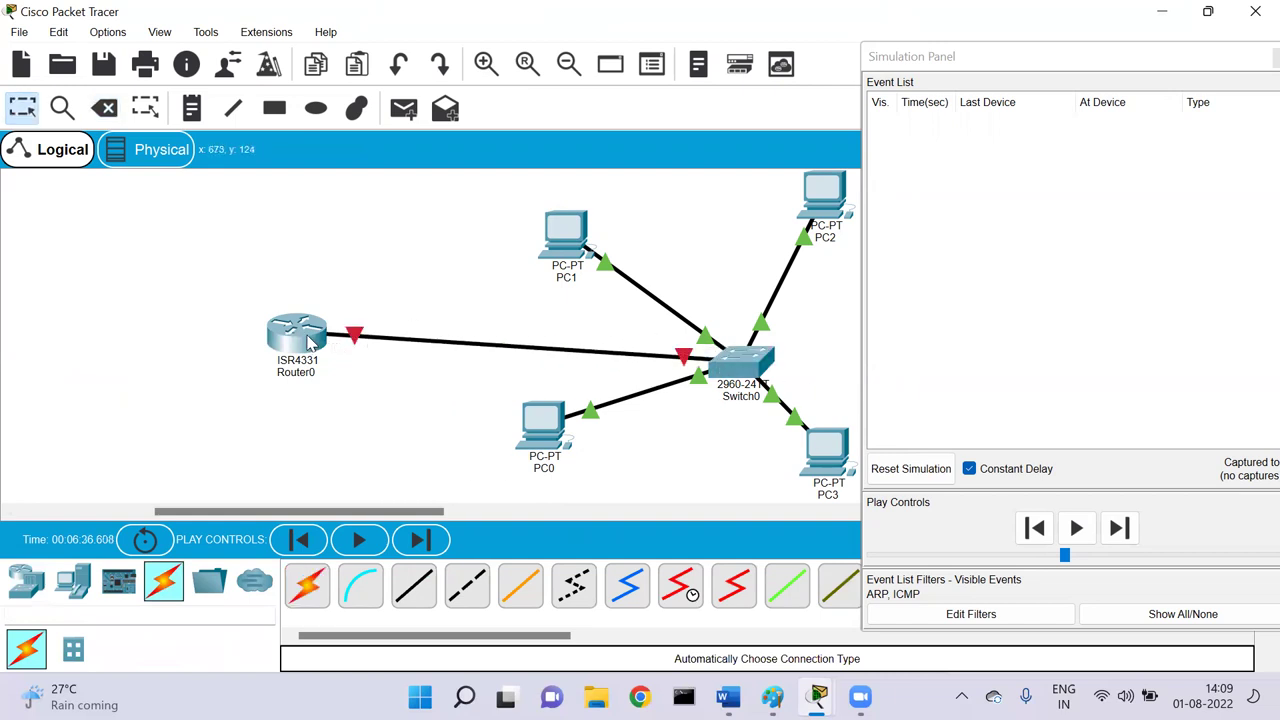
mouse_move(310, 341)
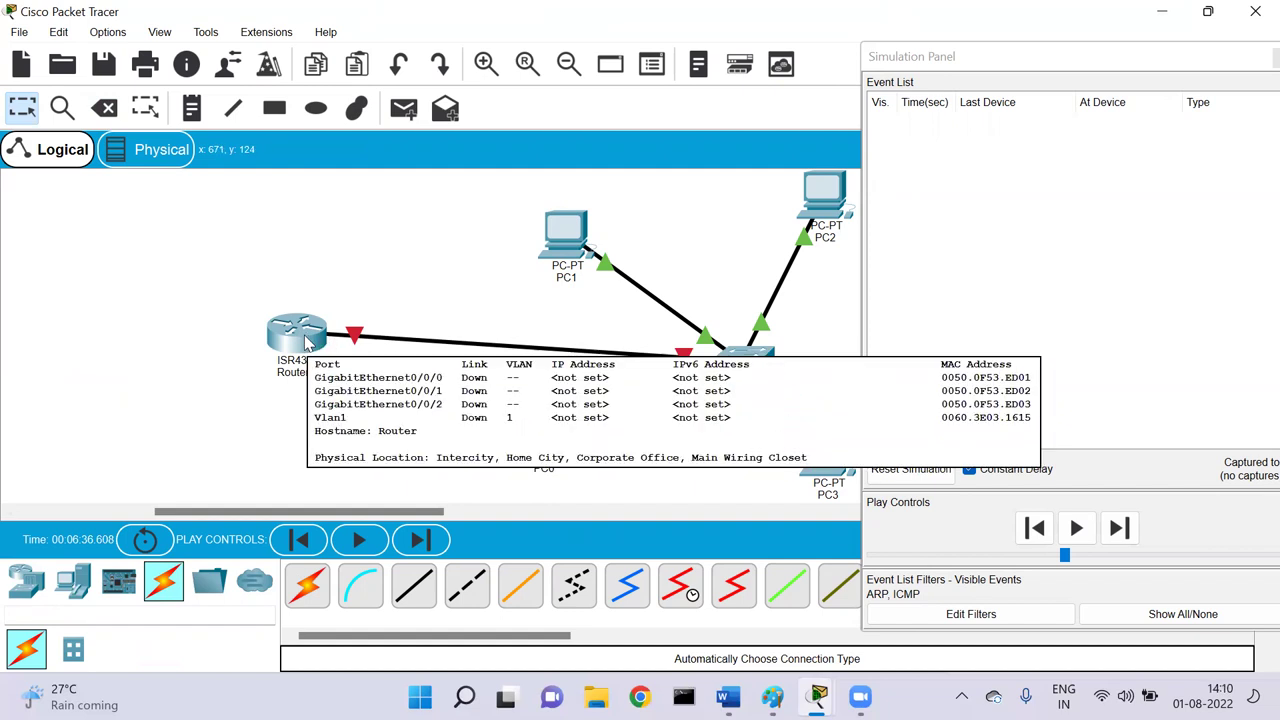
In Router0's CLI, enter the initial configuration dialog and accept basic management setup.
left_click(310, 342)
left_click(445, 32)
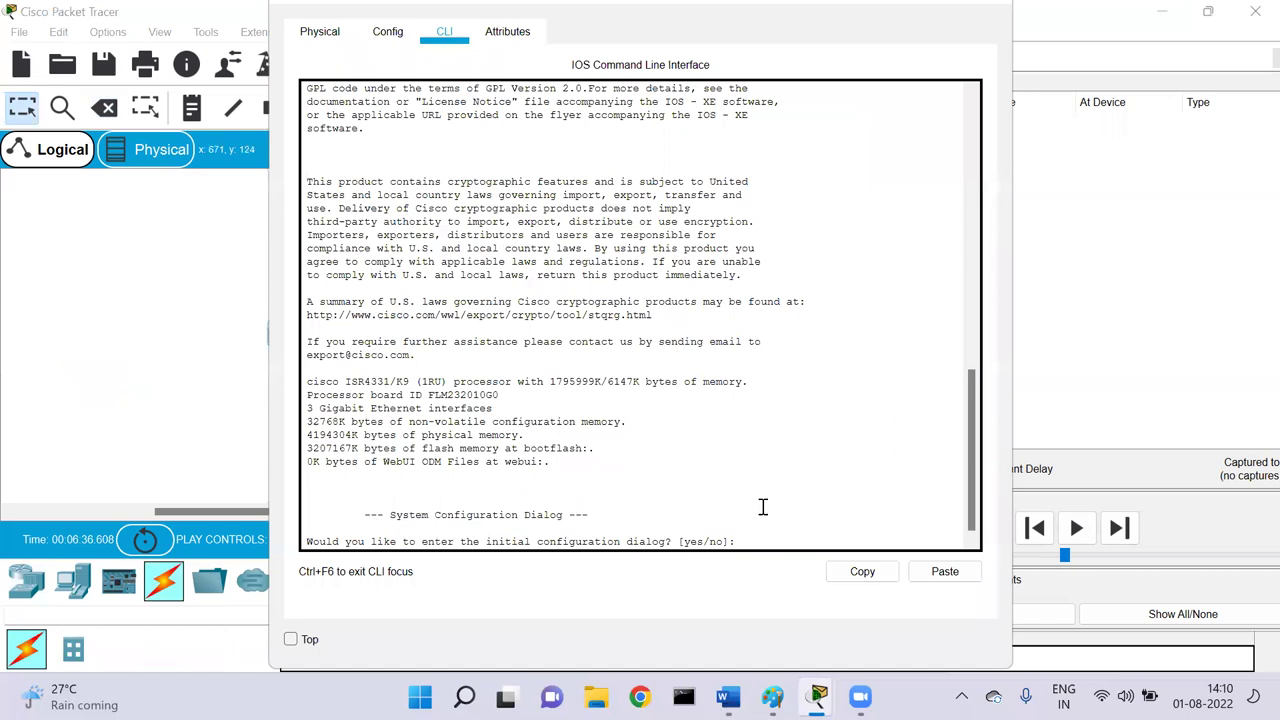
left_click(789, 530)
type("yes")
key("Return")
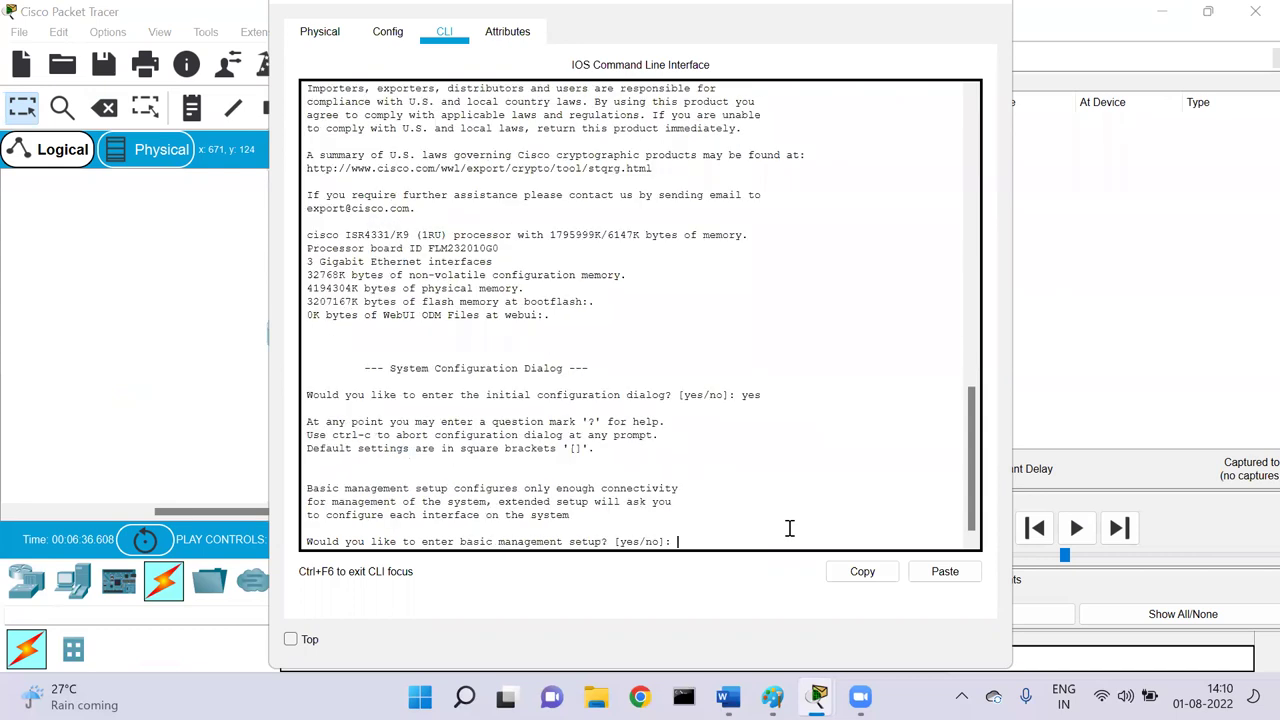
type("yes")
key("Return")
Keep host name Router, set the enable secret, enable and terminal passwords, and decline SNMP.
type("Router]: Router")
key("Return")
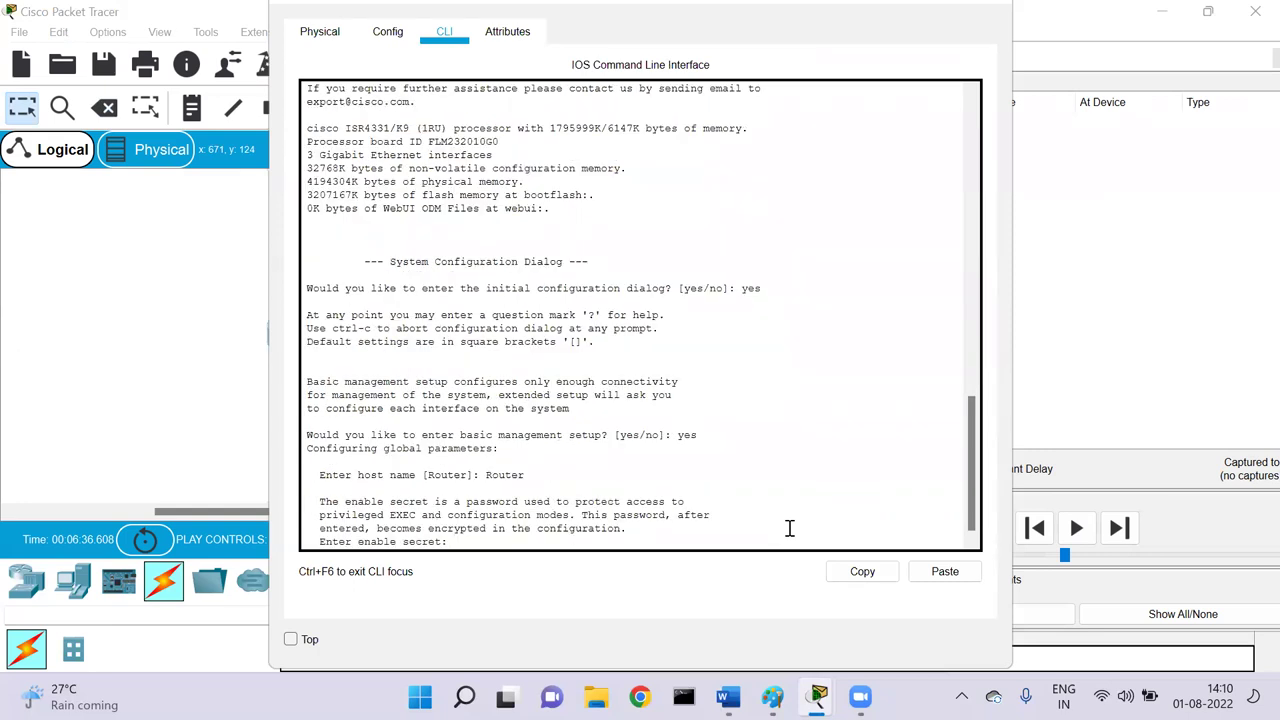
type("secret")
key("Return")
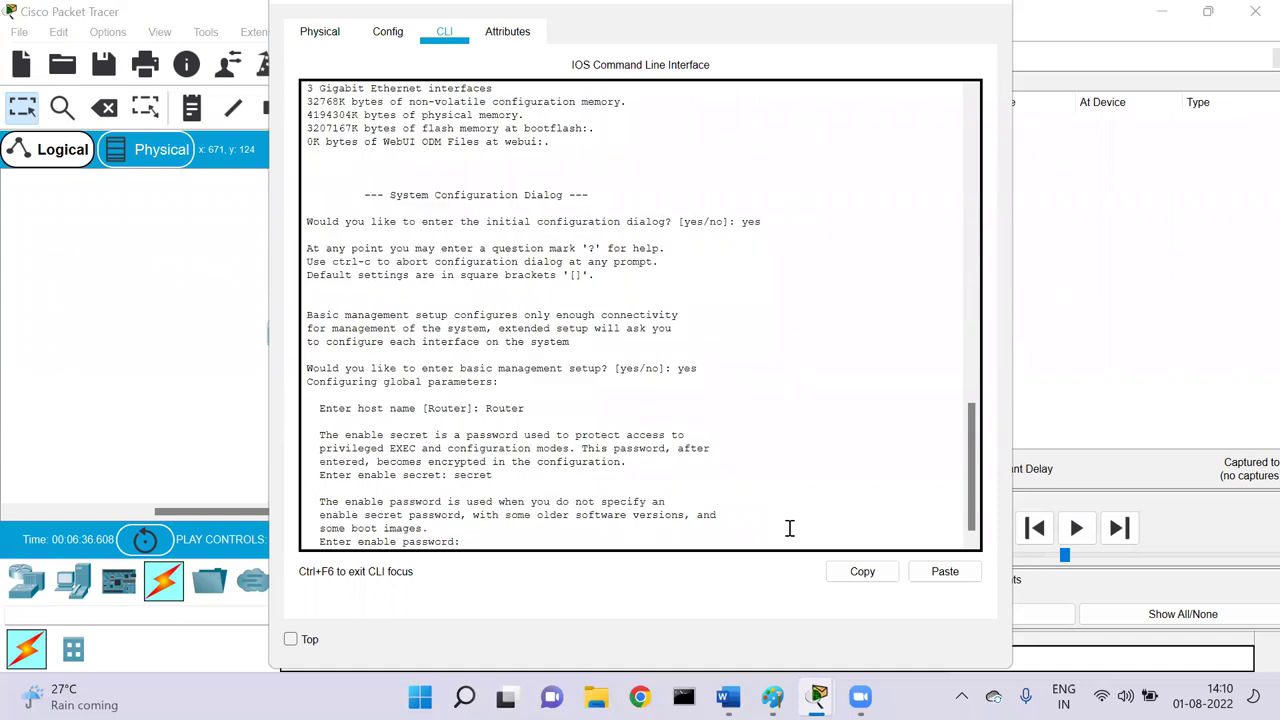
type("secret1")
key("Return")
type("sec")
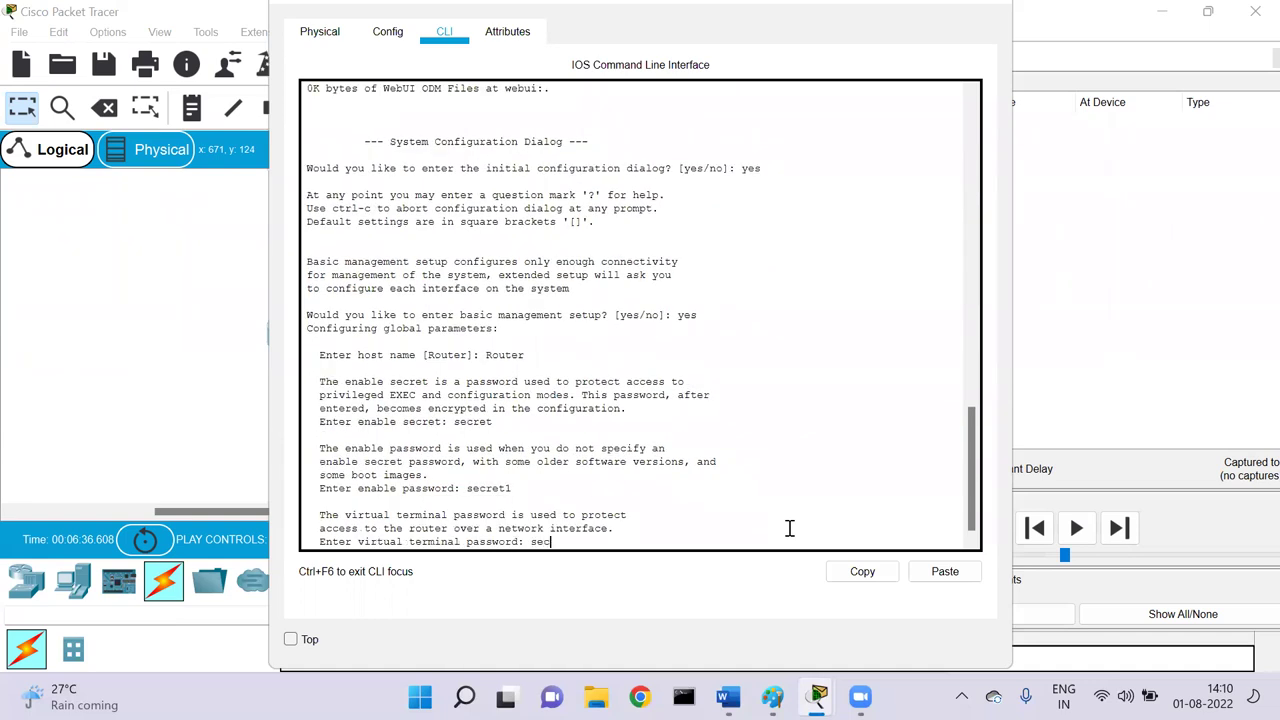
key("Return")
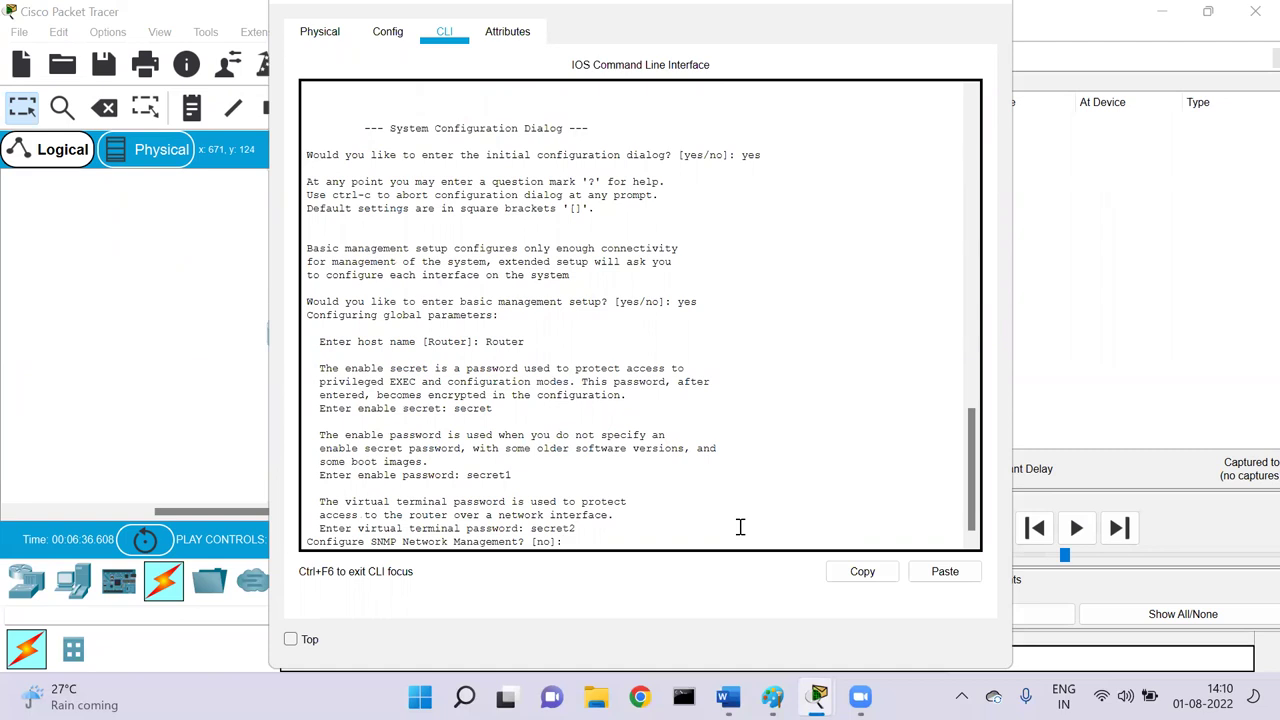
type("no")
key("Return")
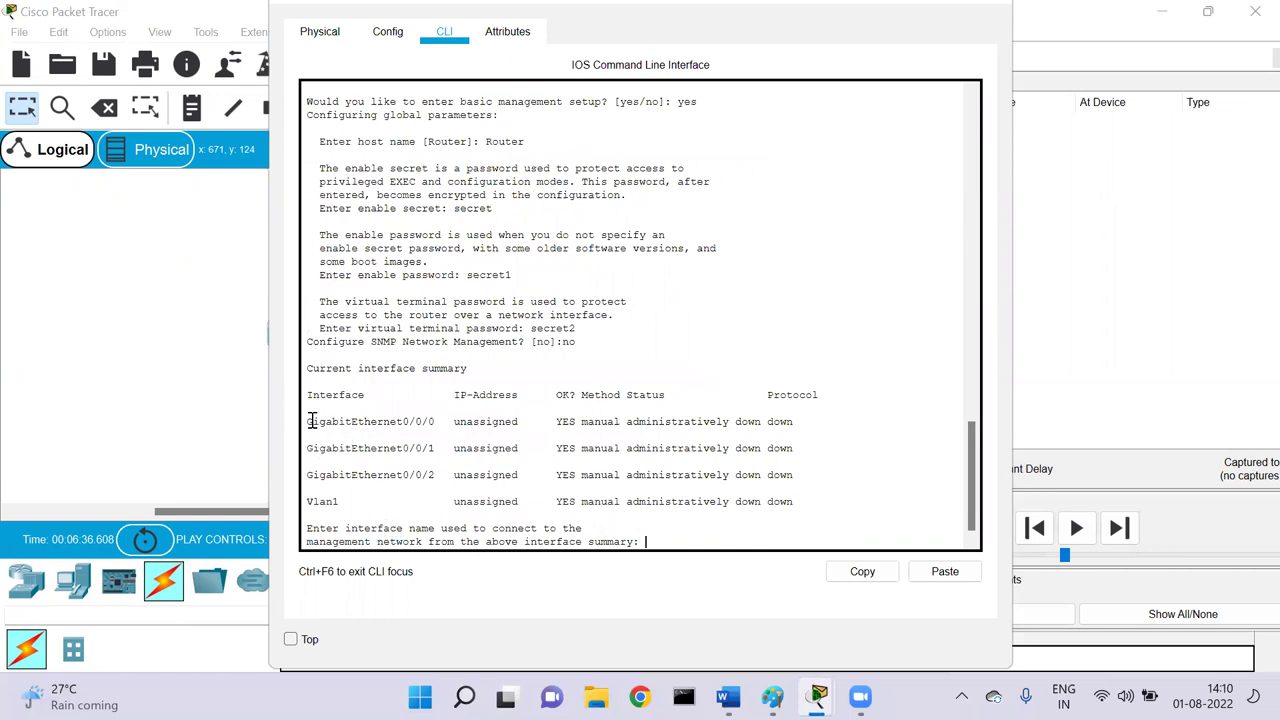
Choose GigabitEthernet0/0/0 as the management interface by copying its name from the interface listing.
left_click(224, 392)
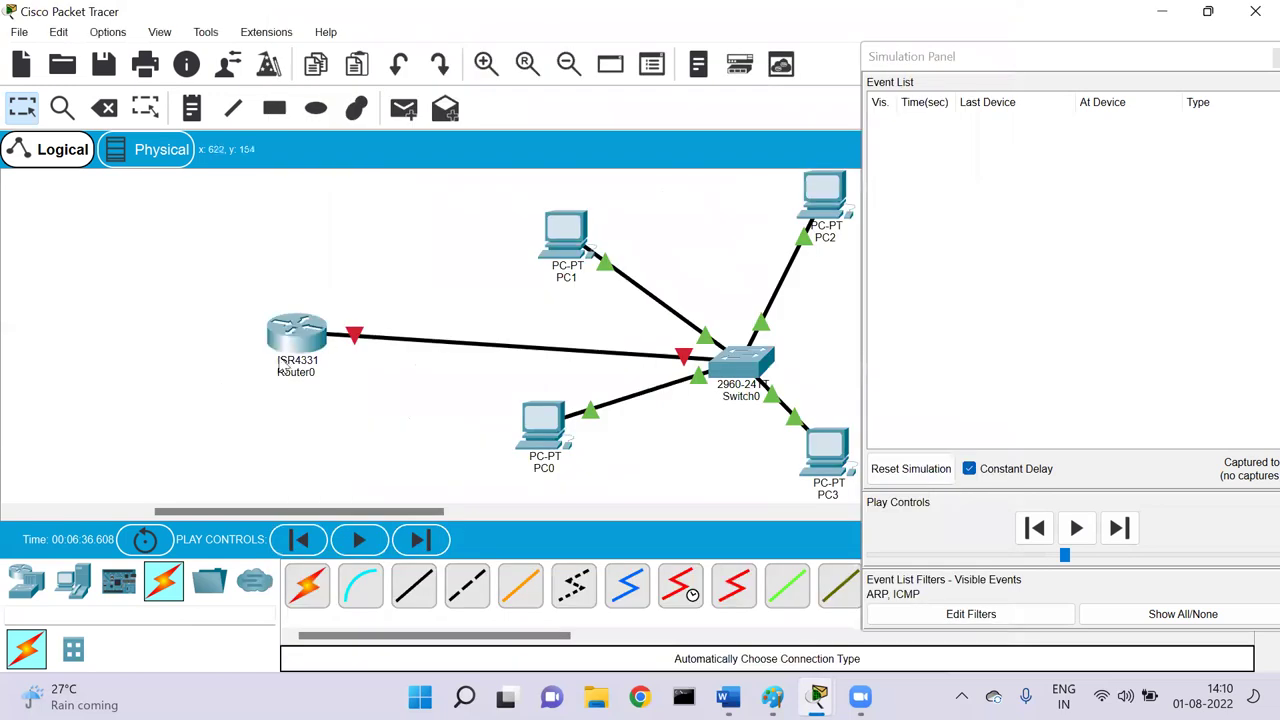
mouse_move(296, 356)
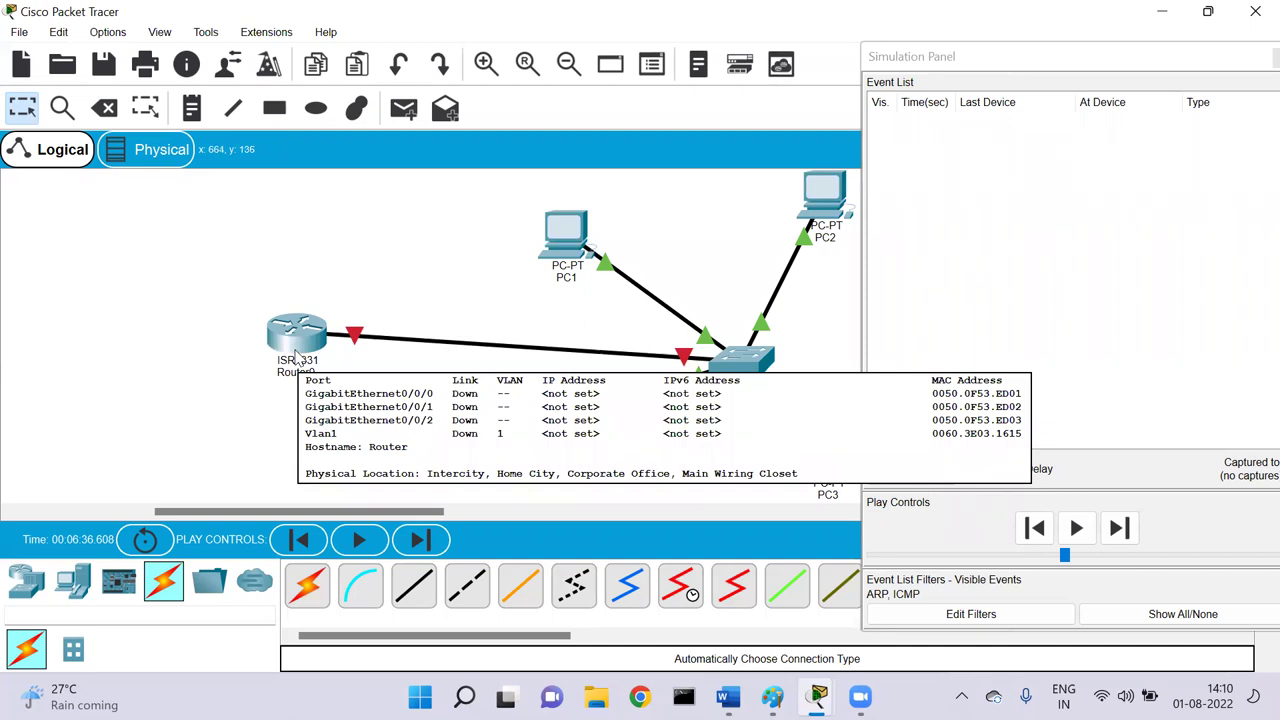
left_click(818, 697)
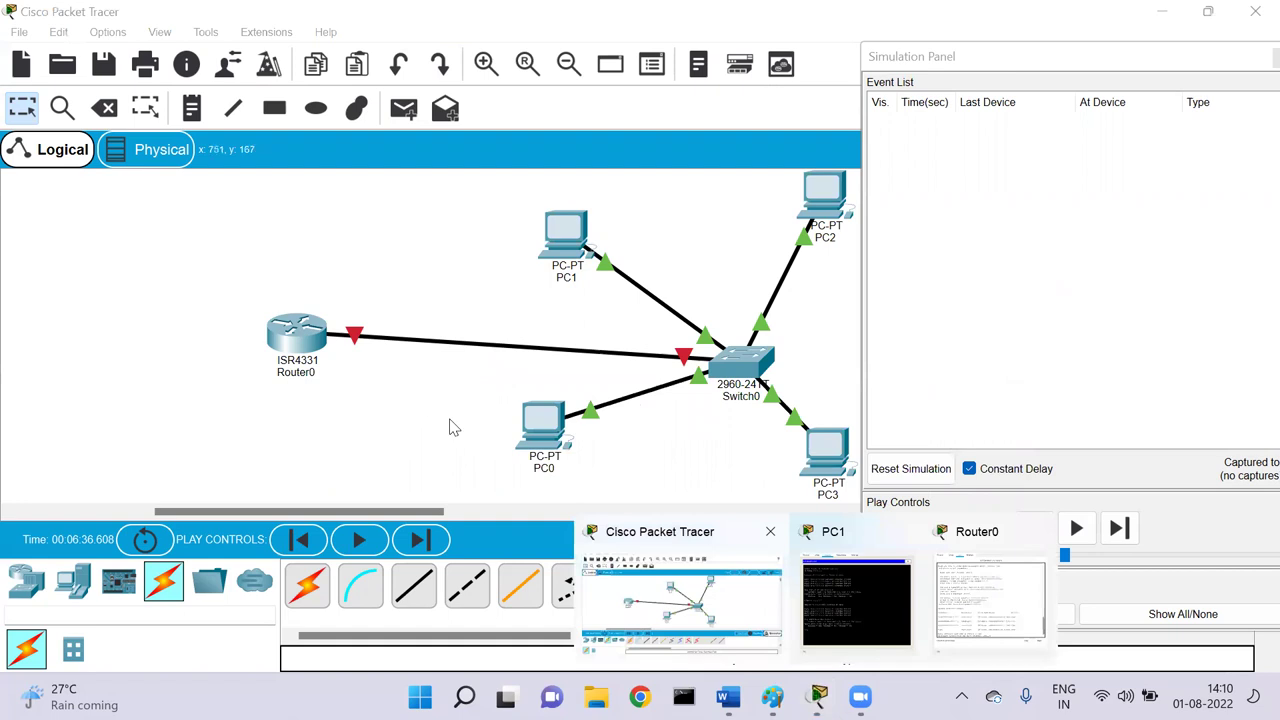
left_click(298, 335)
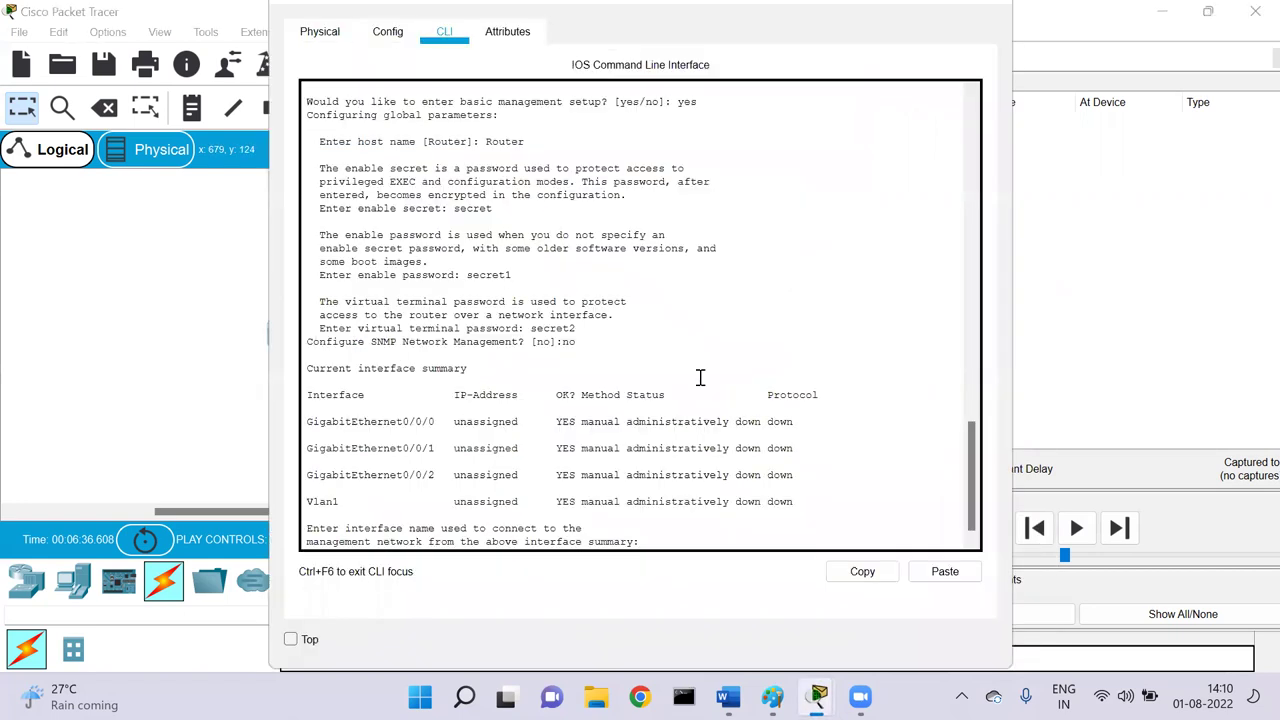
left_click_drag(307, 421, 428, 428)
right_click(428, 428)
left_click(470, 438)
right_click(691, 540)
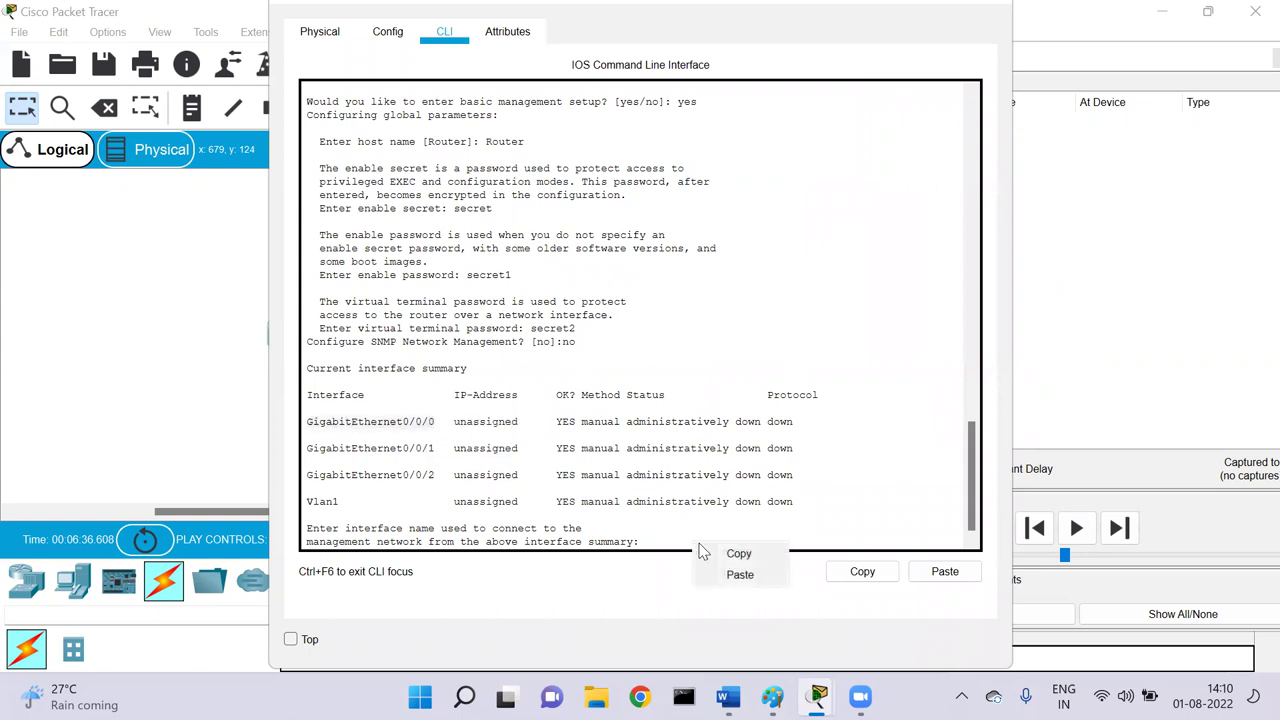
left_click(740, 575)
key("Return")
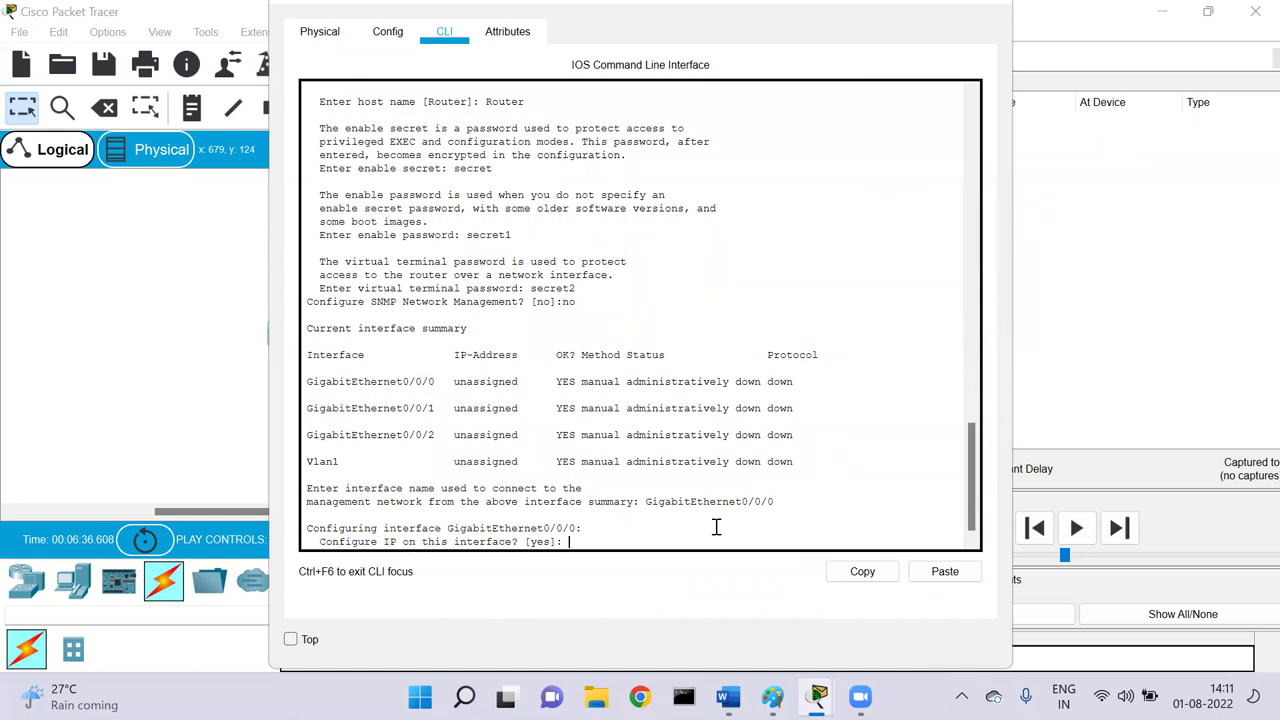
Give GigabitEthernet0/0/0 IP 10.0.0.10 with mask 255.0.0.0, then save and exit setup.
type("yes")
key("Return")
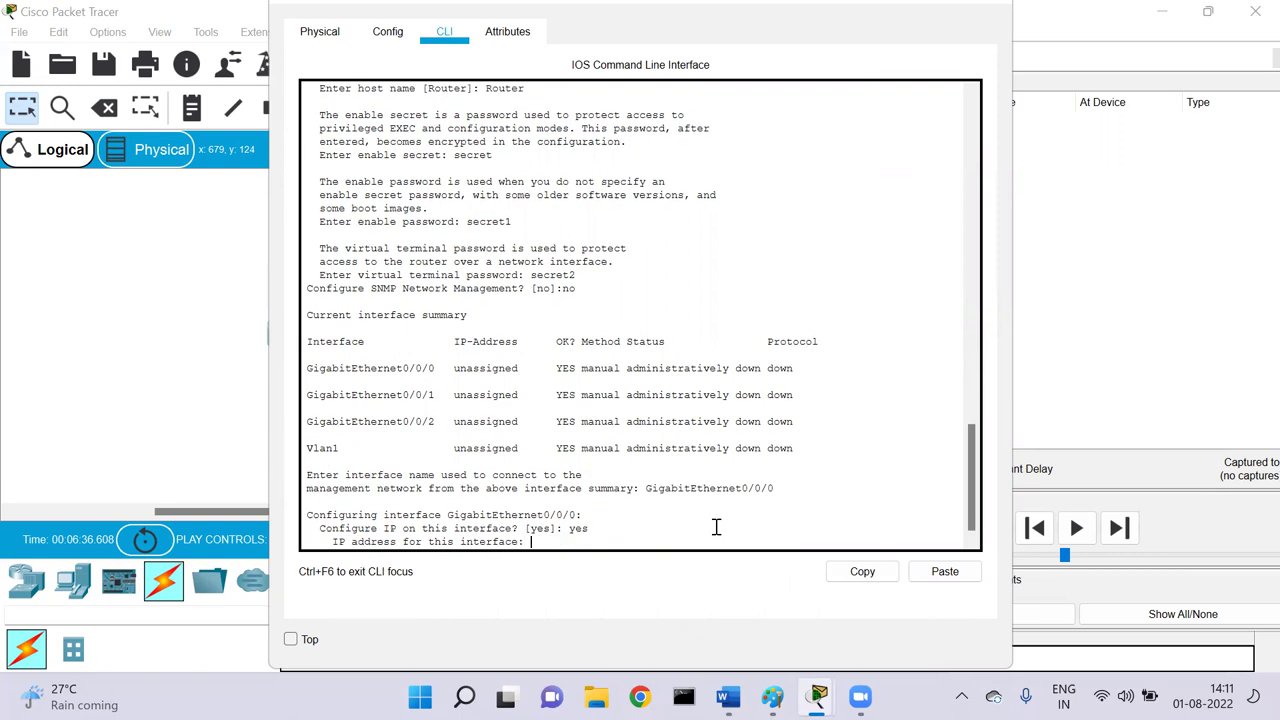
type("10.0.0.10")
key("Return")
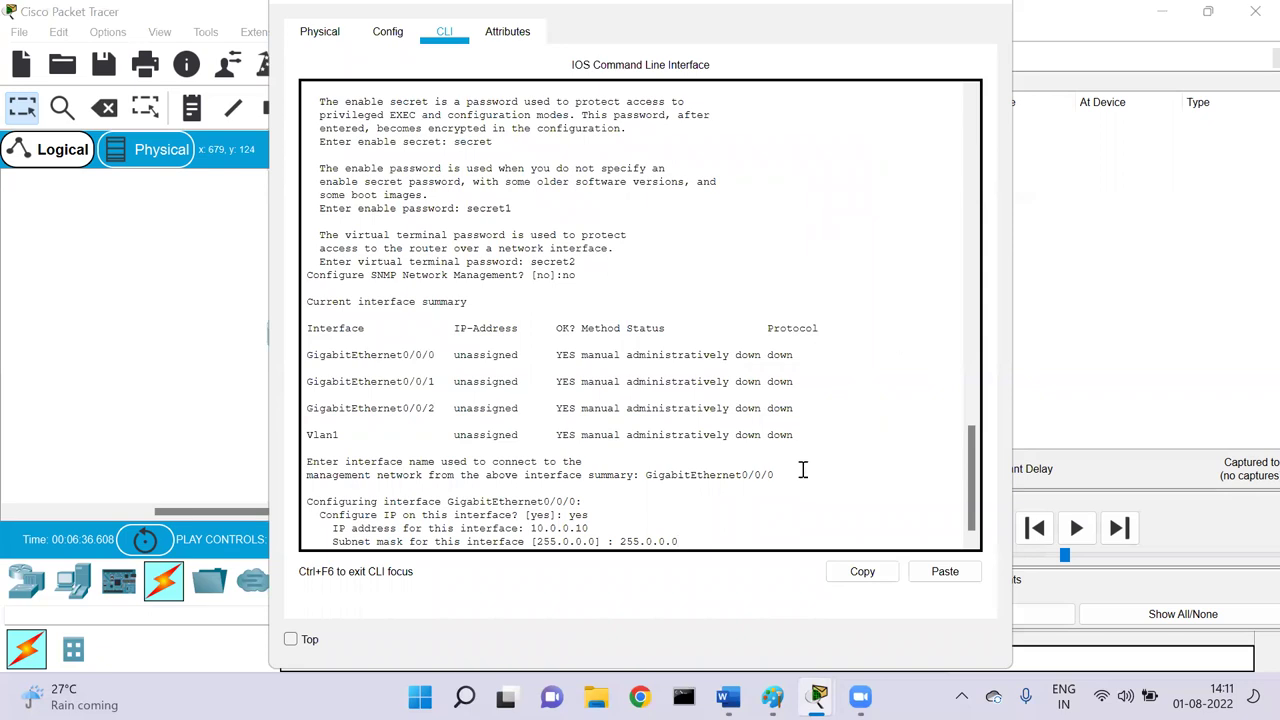
key("Return")
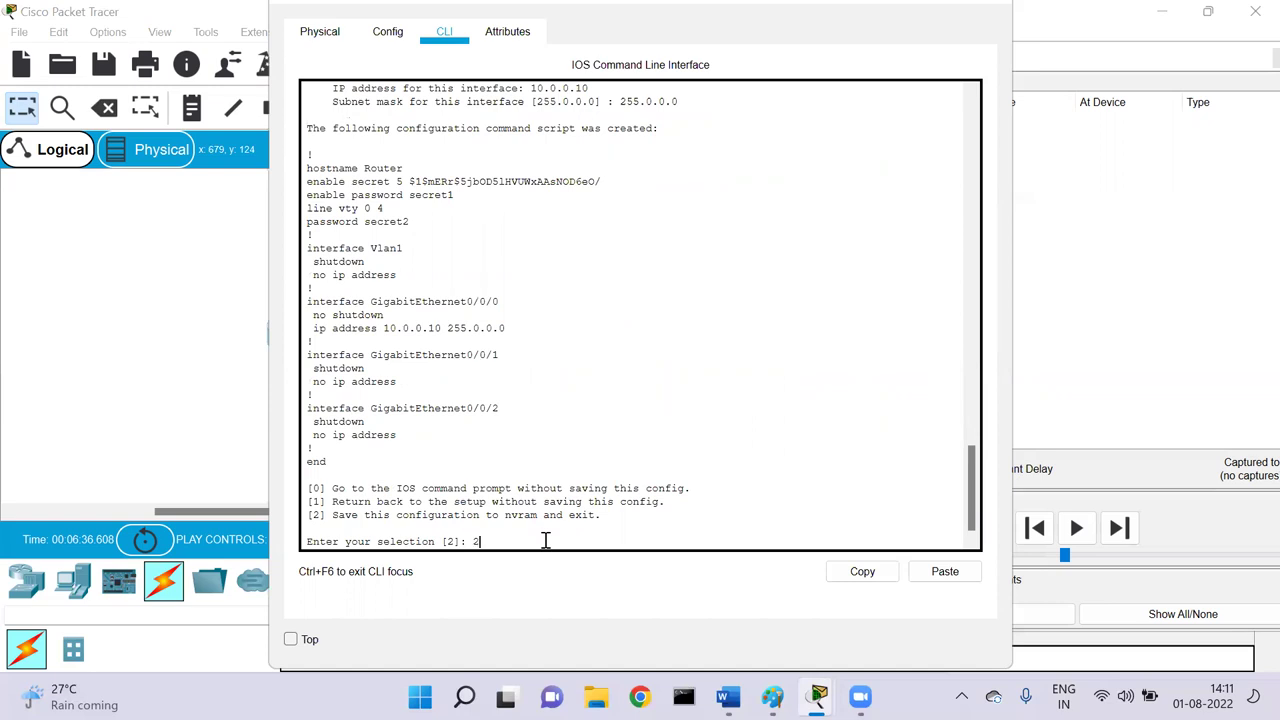
key("Return")
key("Return")
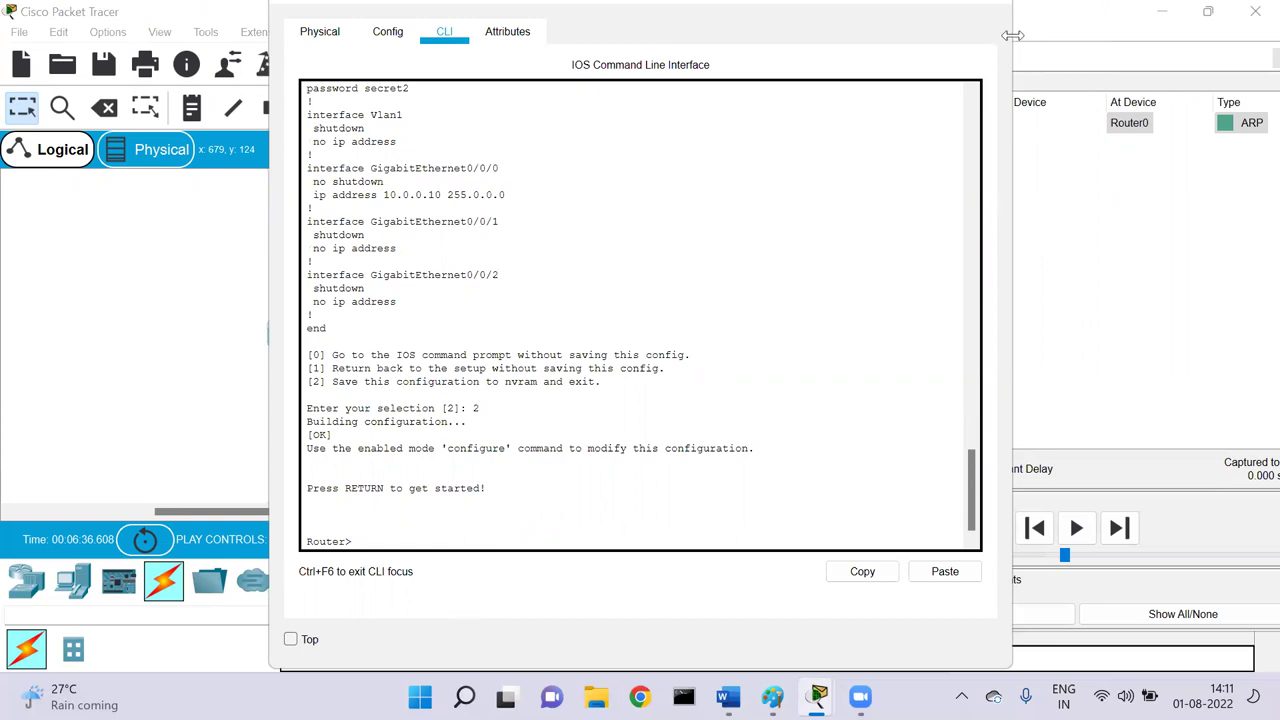
Close Router0's window, inspect its ARP packet, and step the simulation forward to Switch0.
left_click(1012, 36)
left_click(990, 15)
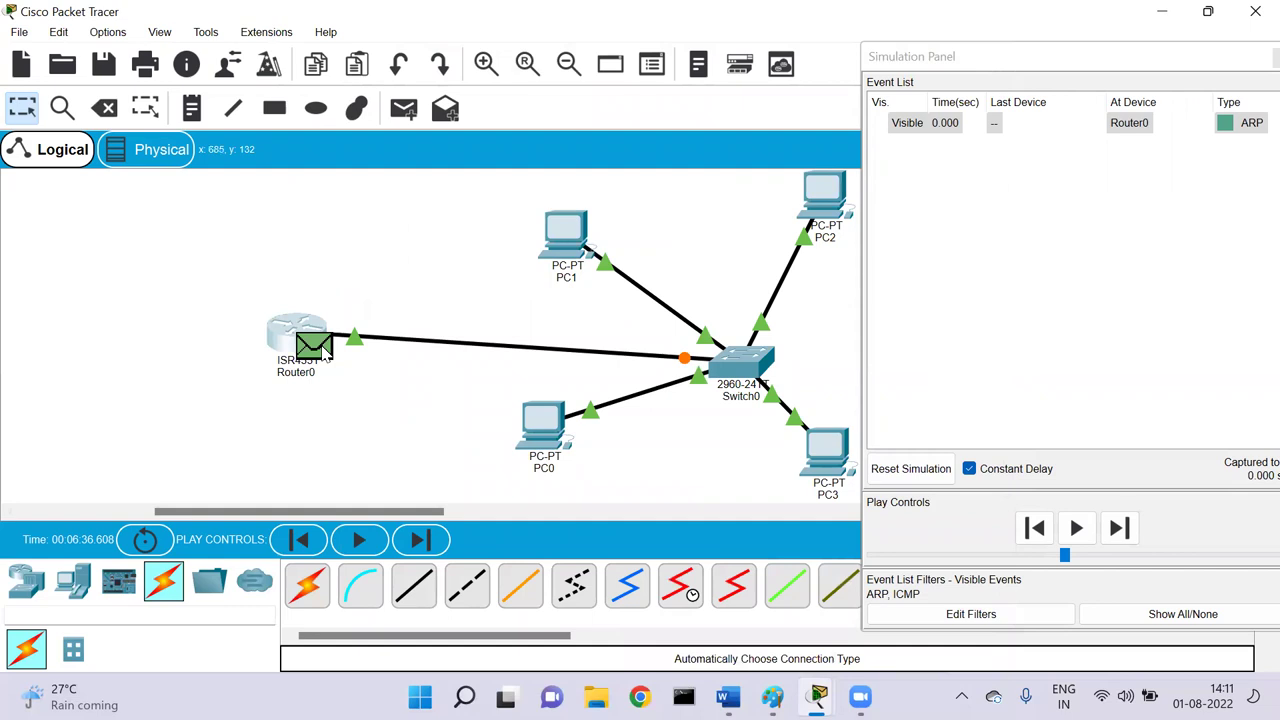
left_click(322, 352)
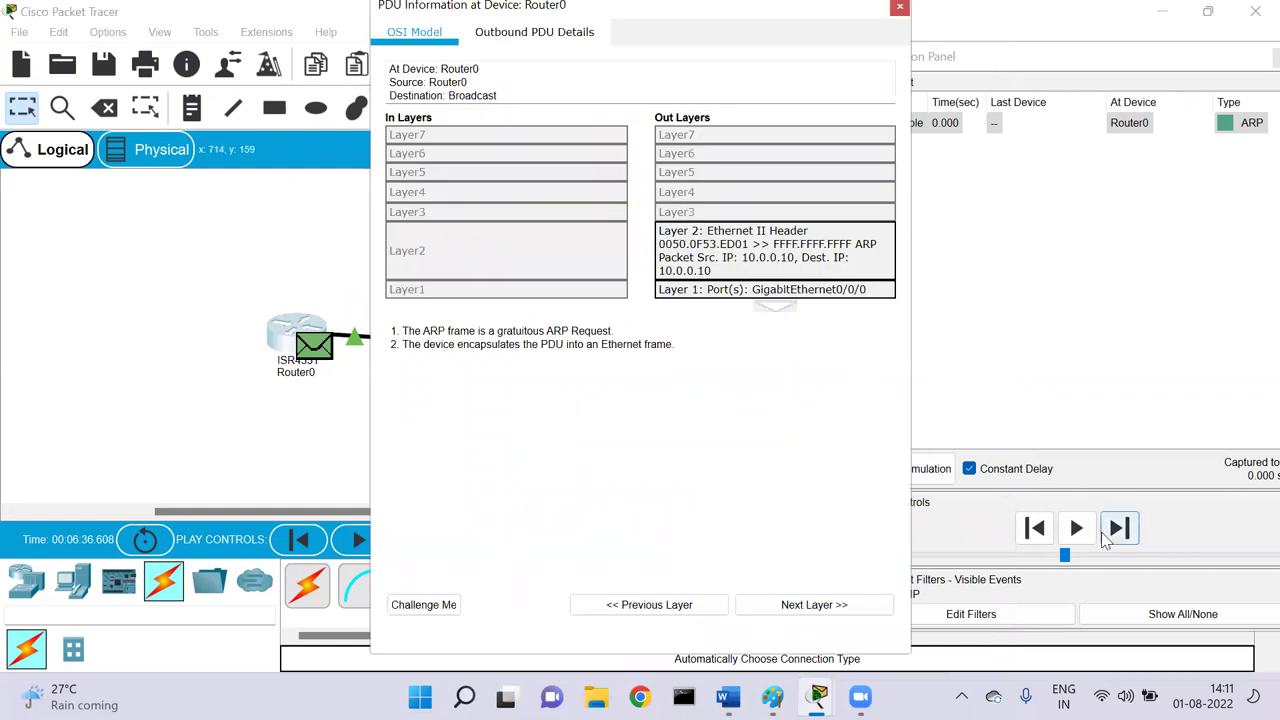
left_click(1108, 538)
left_click(899, 7)
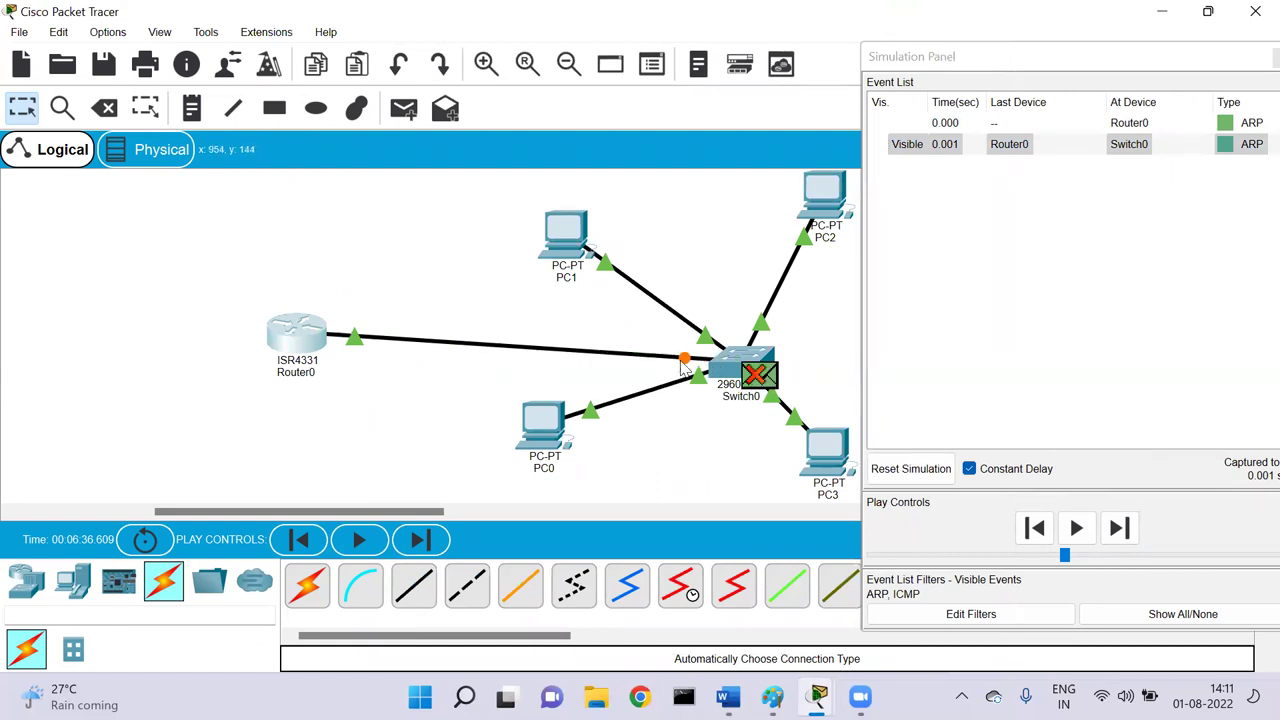
left_click(866, 410)
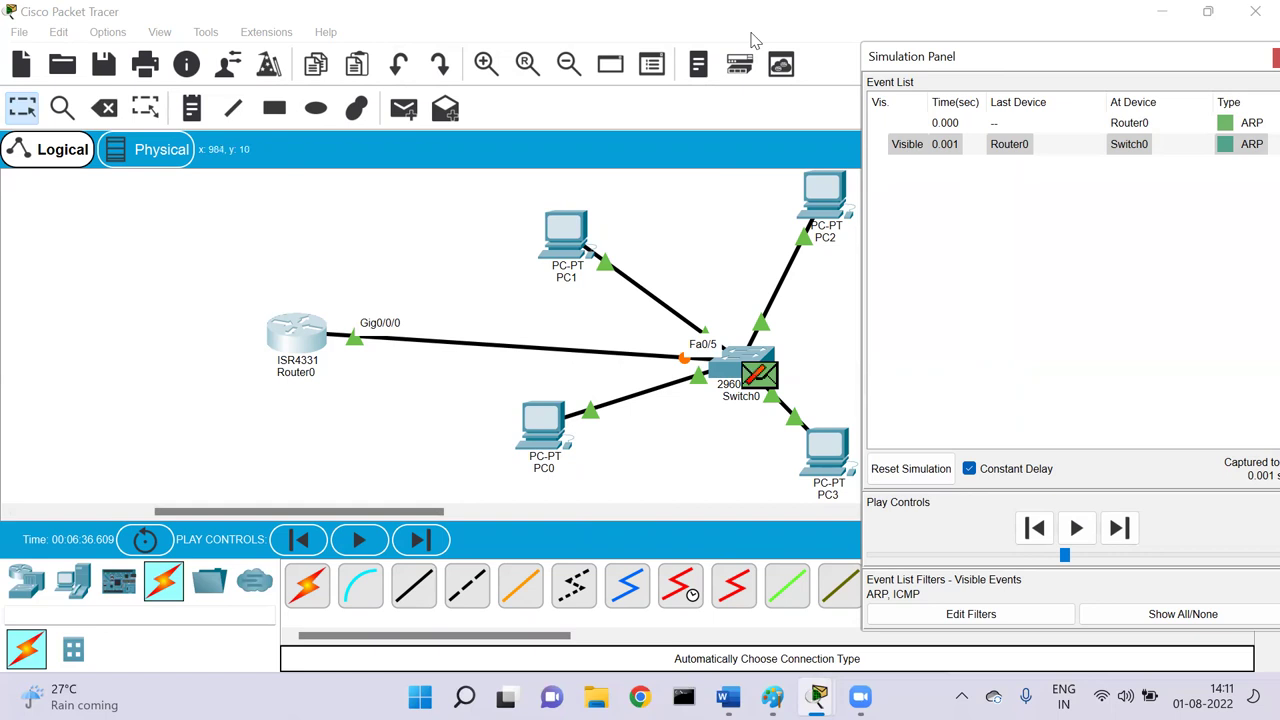
left_click(755, 40)
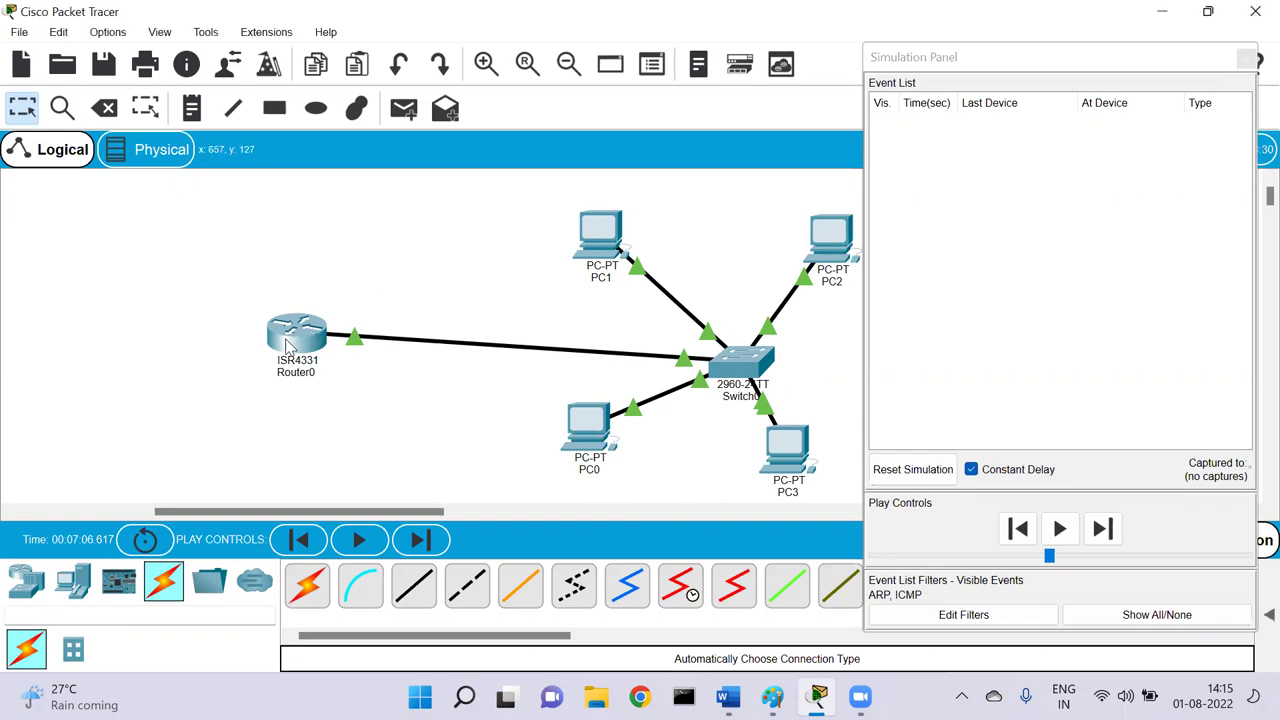
mouse_move(287, 345)
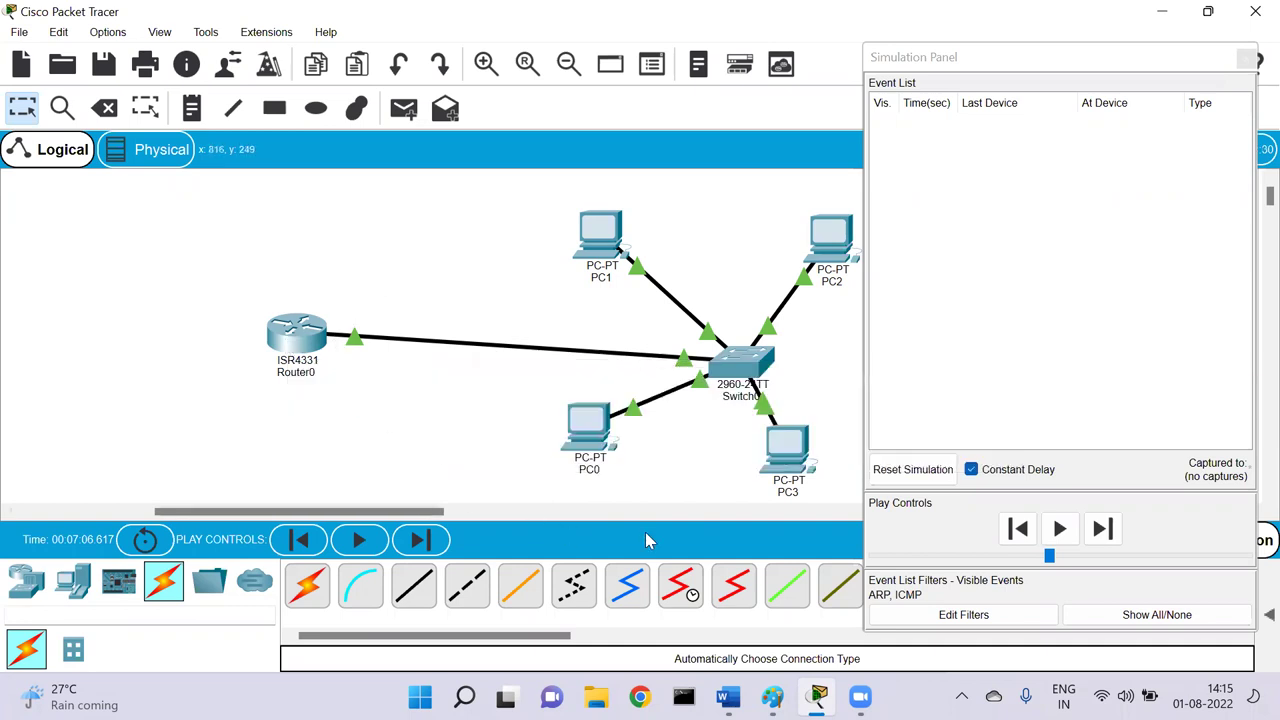
left_click(296, 340)
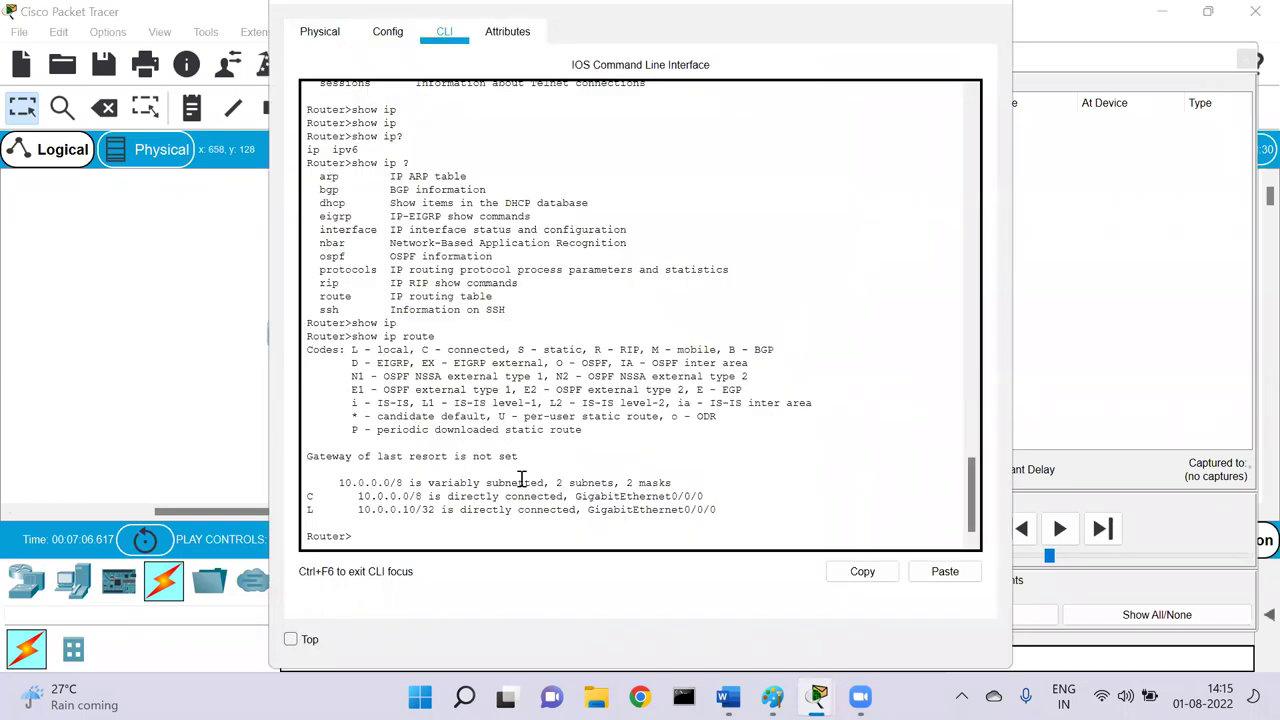
key("Up")
key("Return")
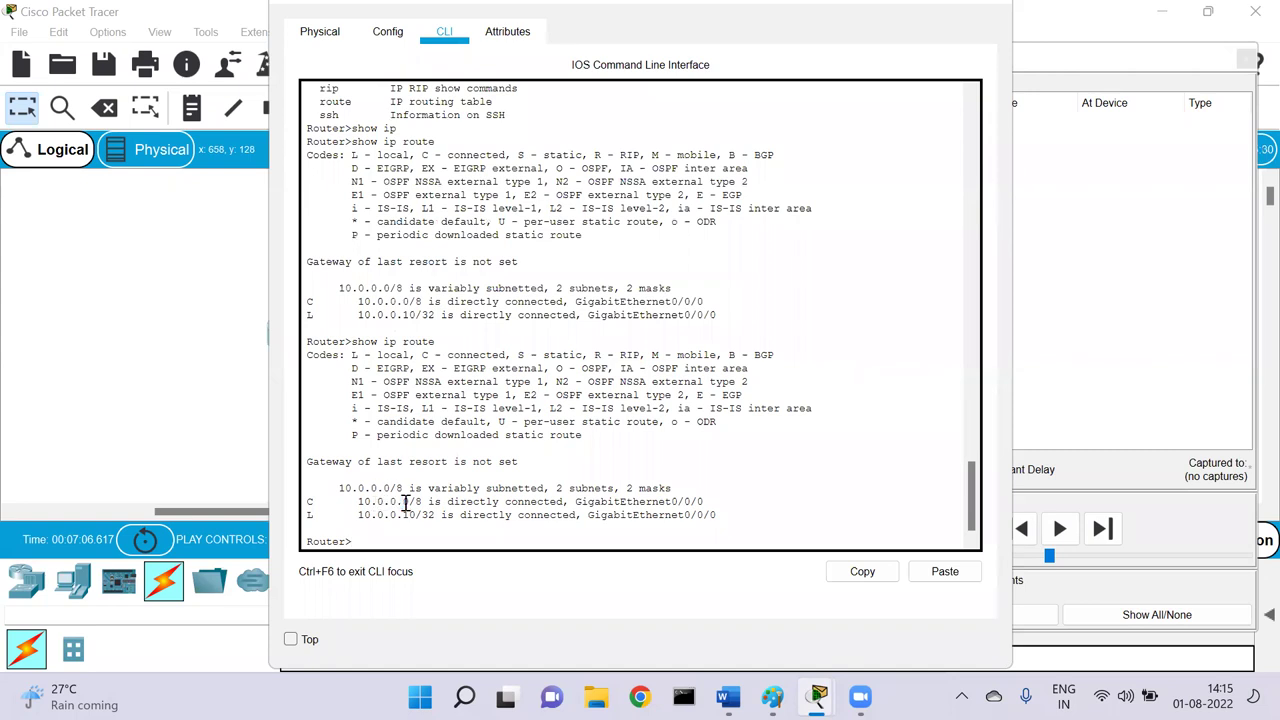
left_click_drag(364, 502, 704, 500)
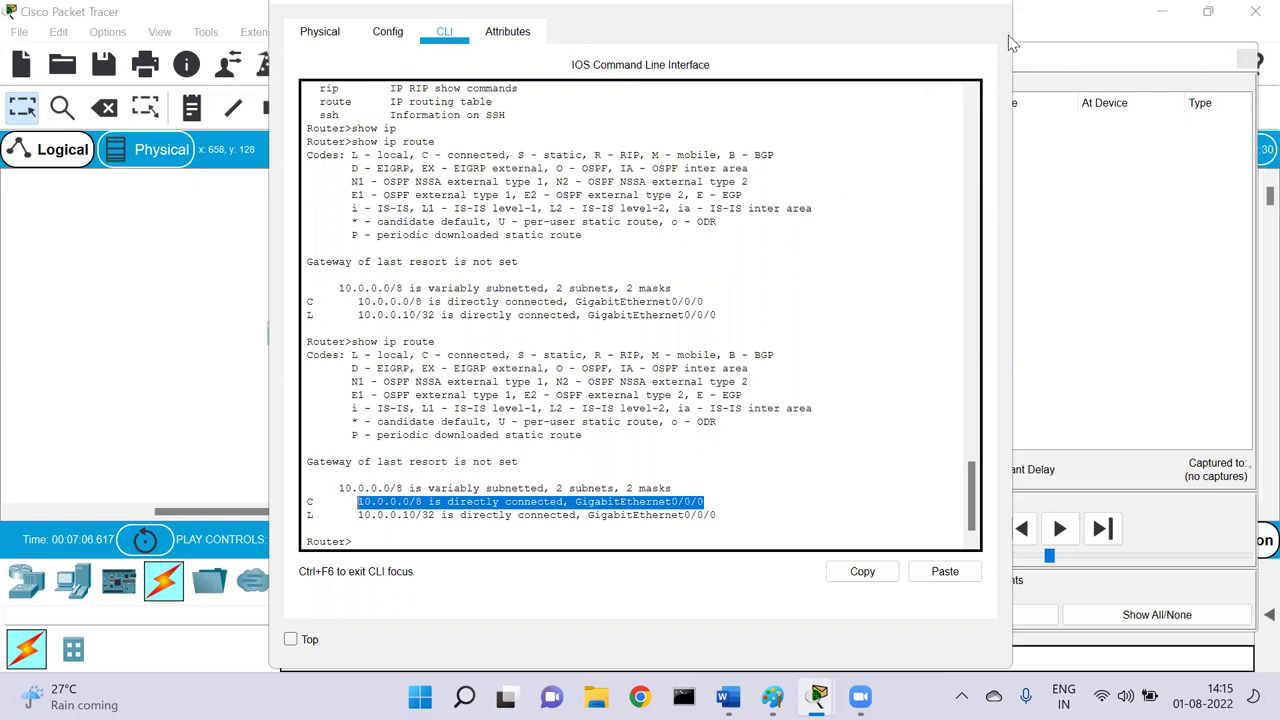
left_click_drag(990, 8, 990, 33)
left_click(982, 13)
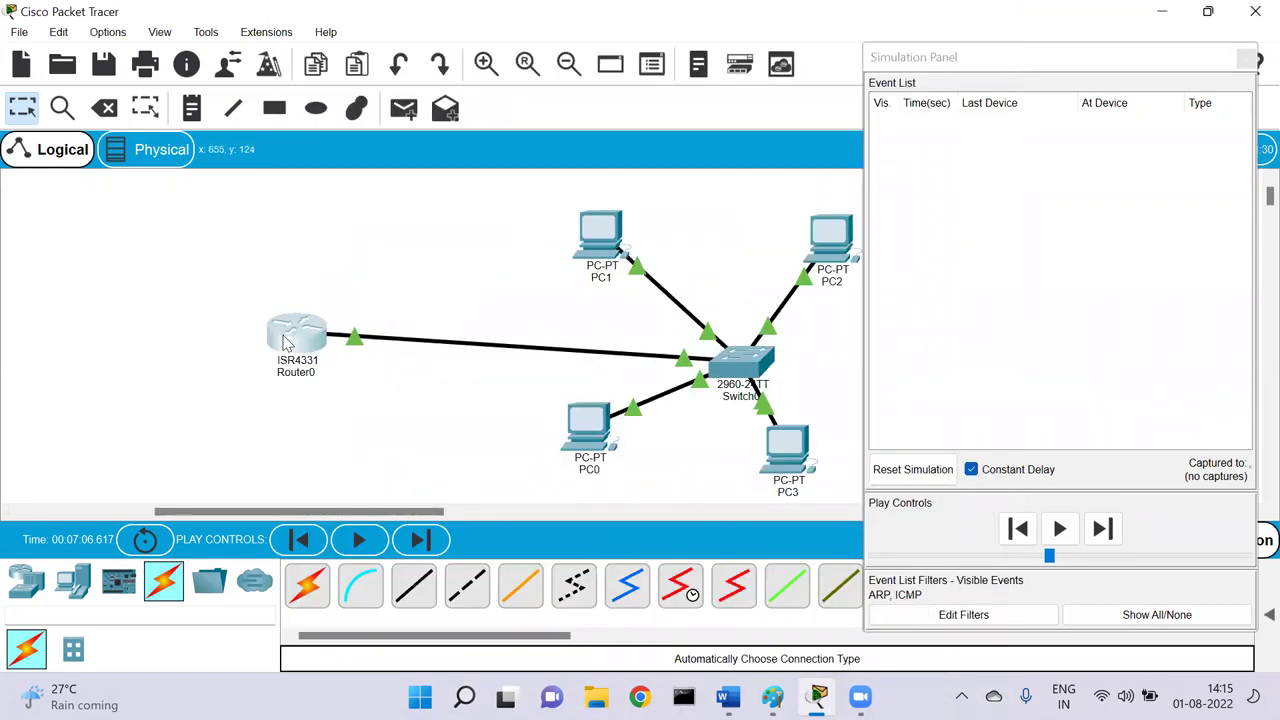
mouse_move(287, 342)
mouse_move(688, 370)
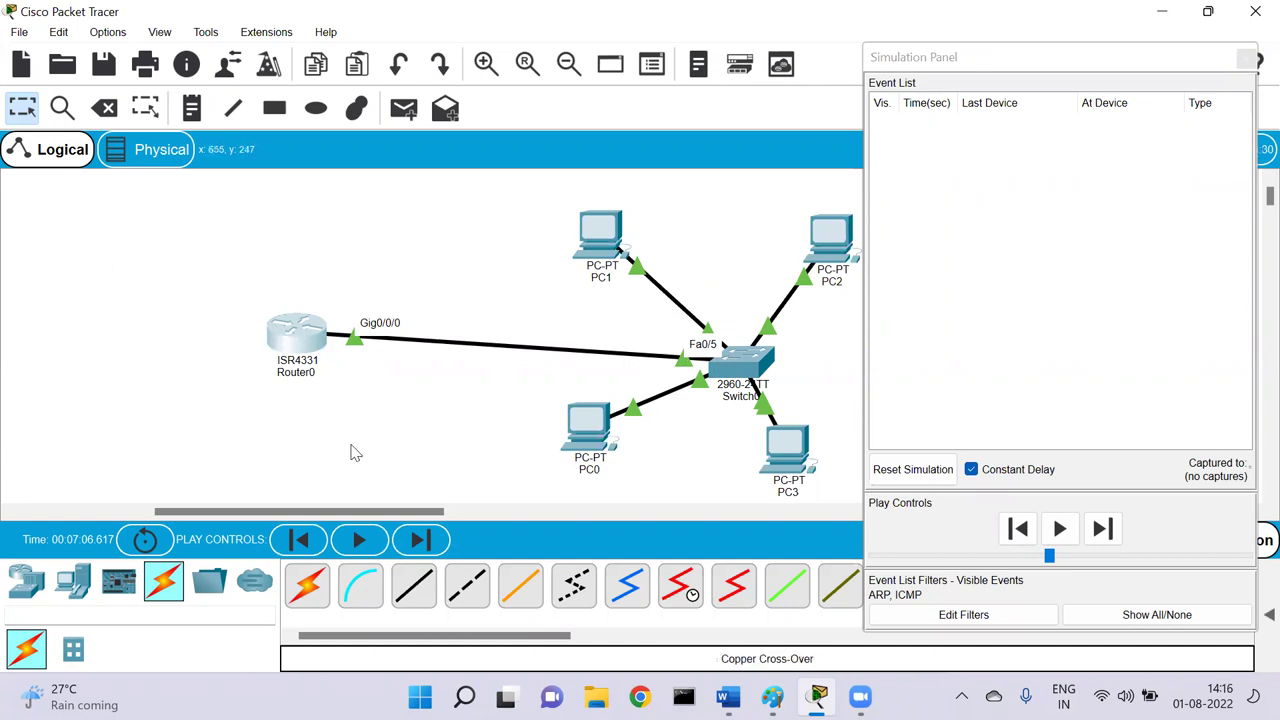
left_click(298, 337)
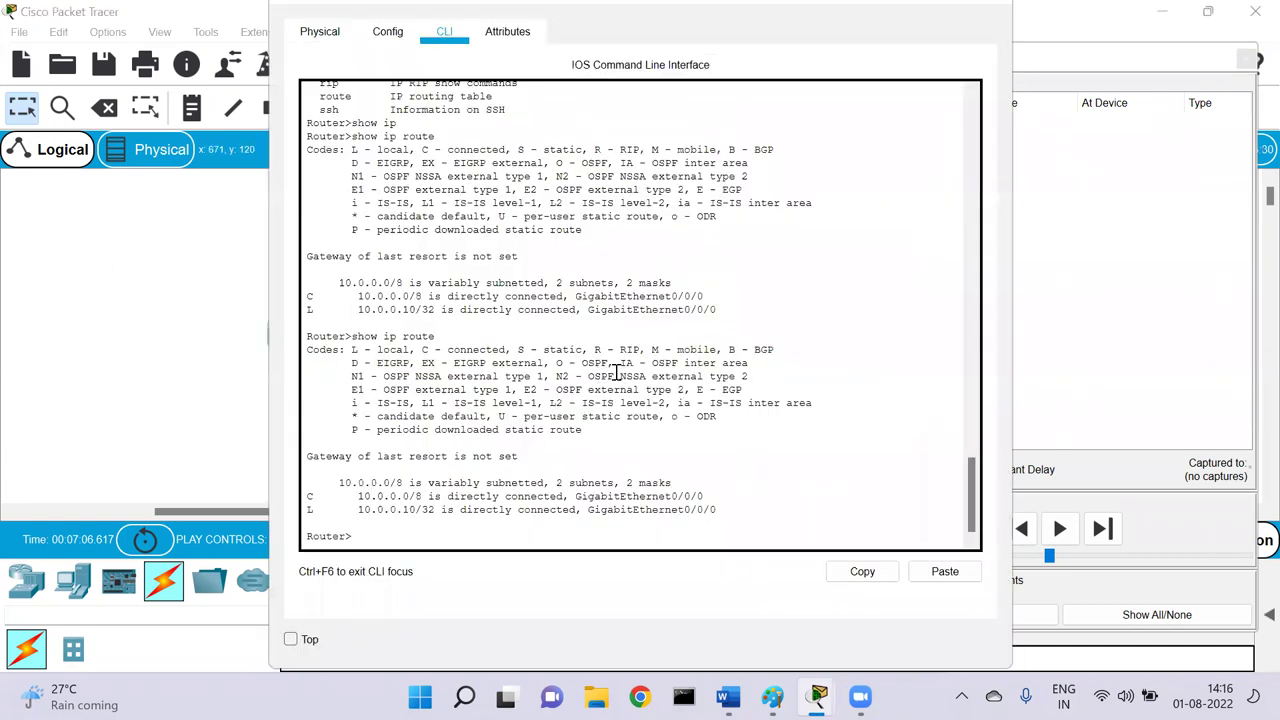
key("Up")
key("BackSpace")
key("BackSpace")
key("BackSpace")
type("?")
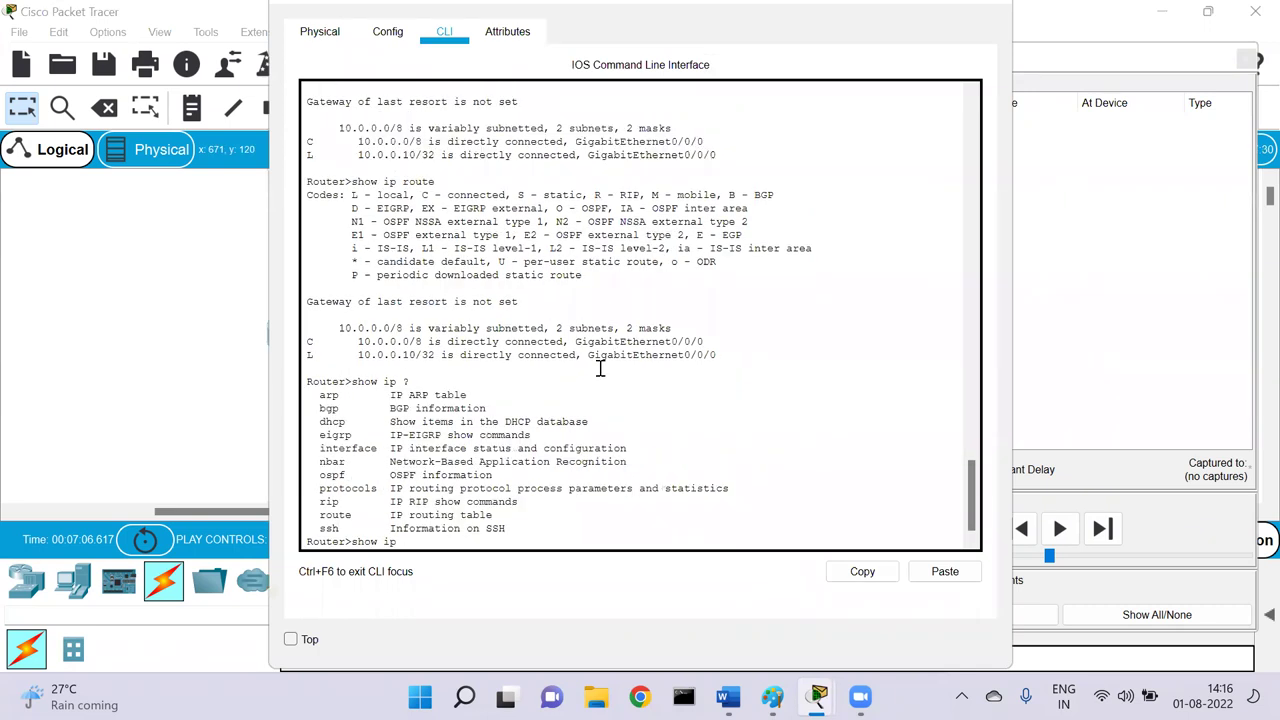
double_click(329, 408)
left_click_drag(332, 448, 352, 448)
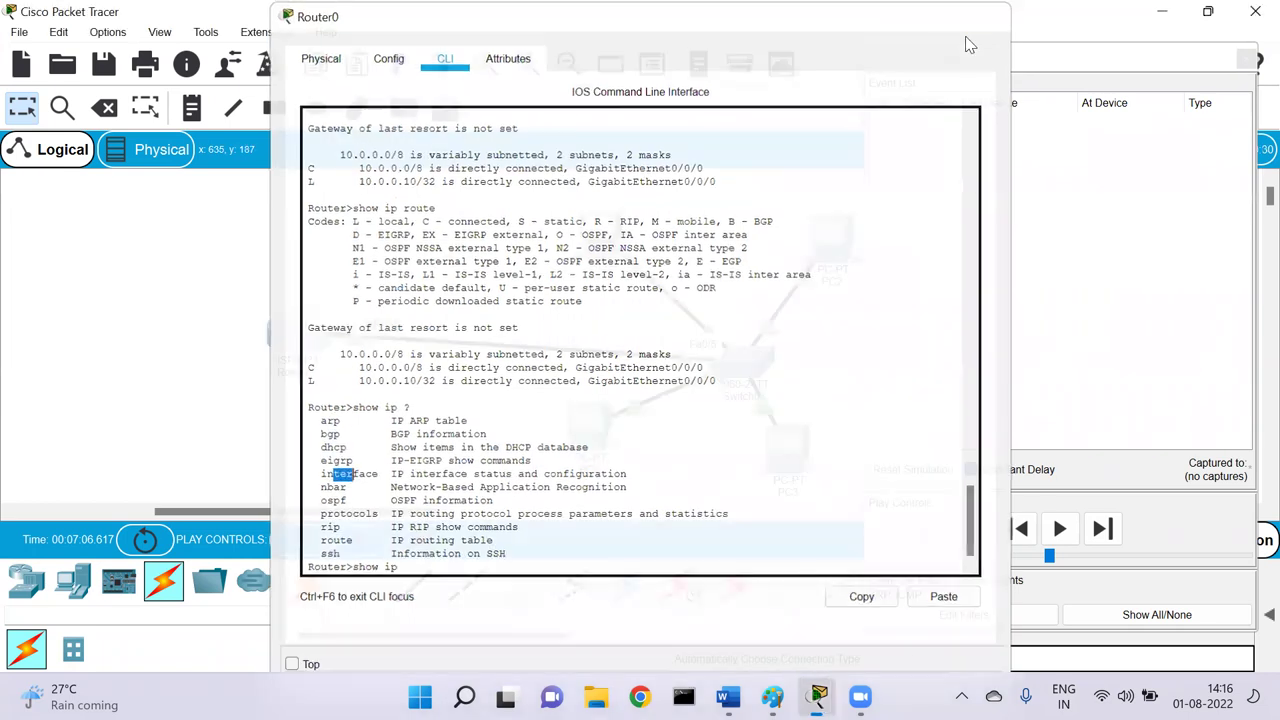
left_click(988, 15)
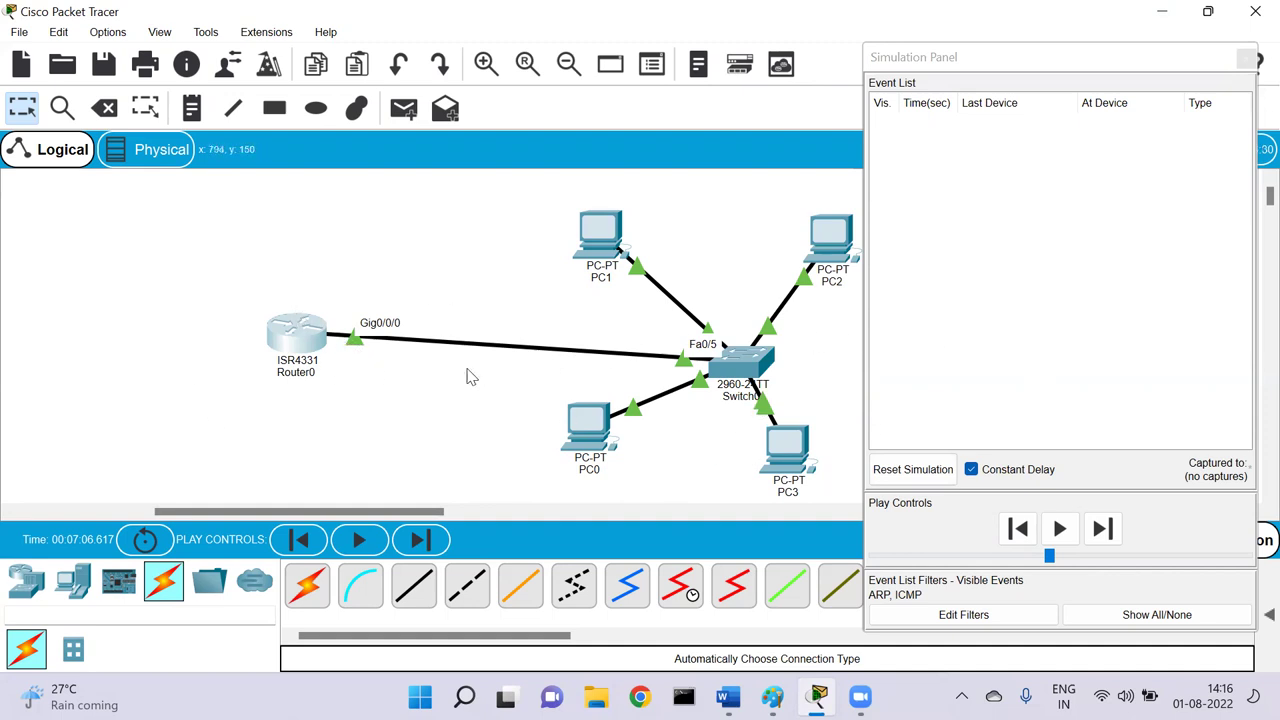
In the Word devices notes, add ASIC and ACL bullets under Router.
left_click(729, 695)
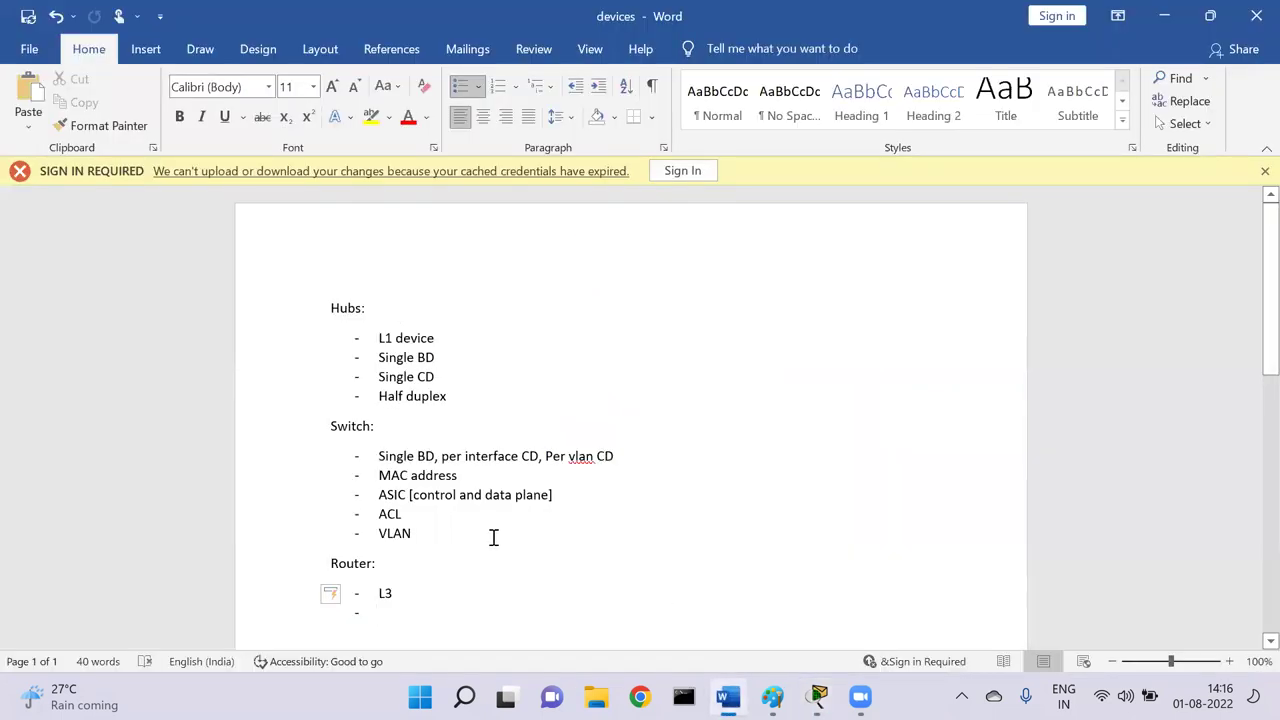
type("AlSIC")
key("Return")
type("ACL")
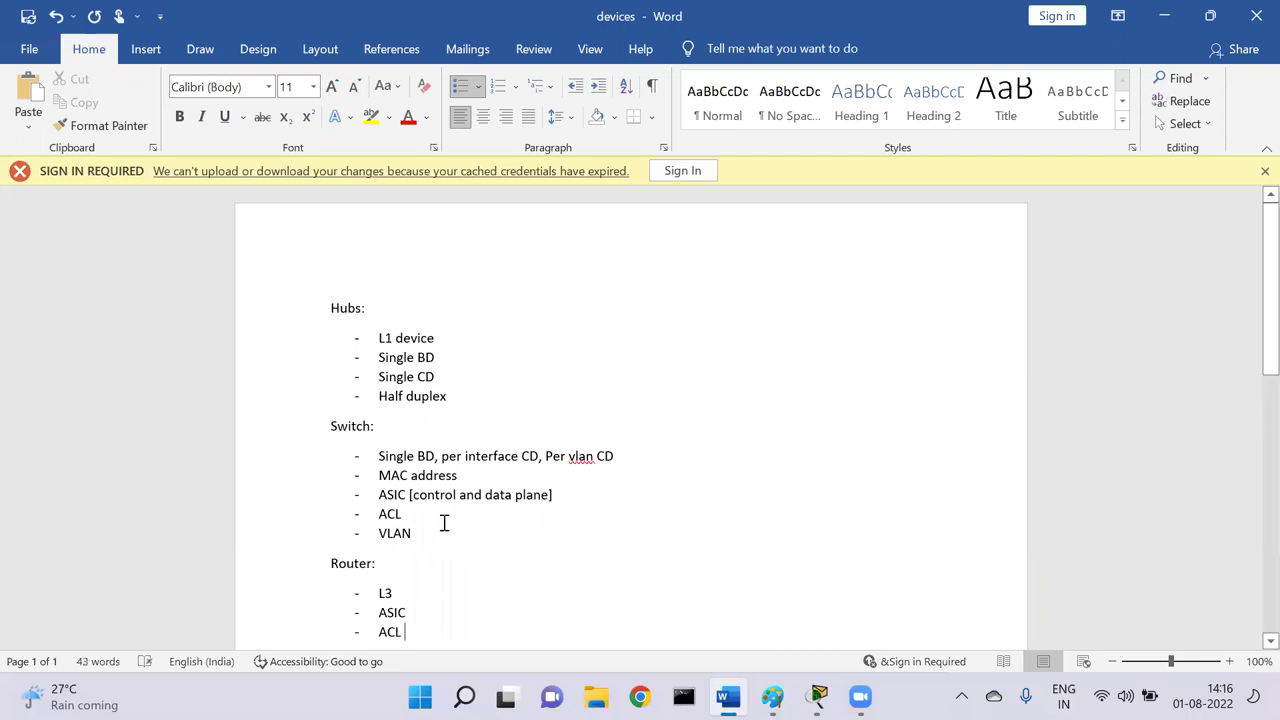
left_click_drag(406, 514, 378, 512)
left_click_drag(410, 632, 383, 640)
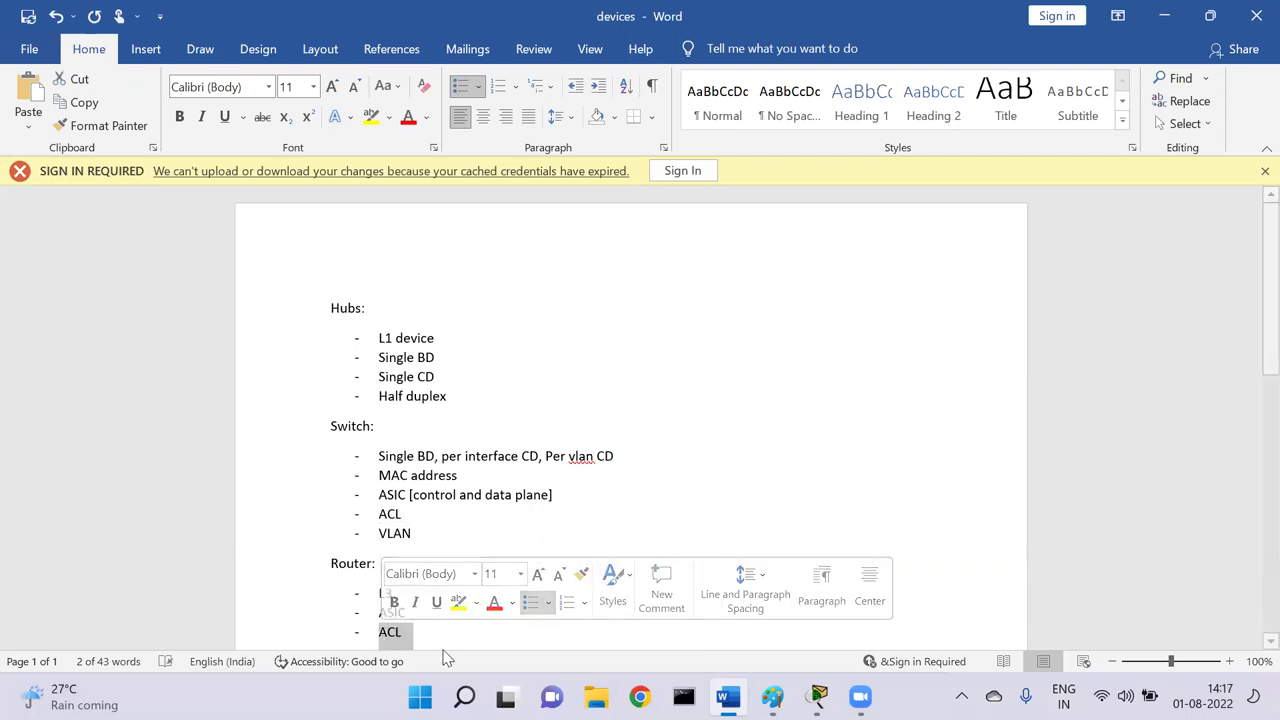
left_click(445, 645)
left_click_drag(414, 611, 380, 611)
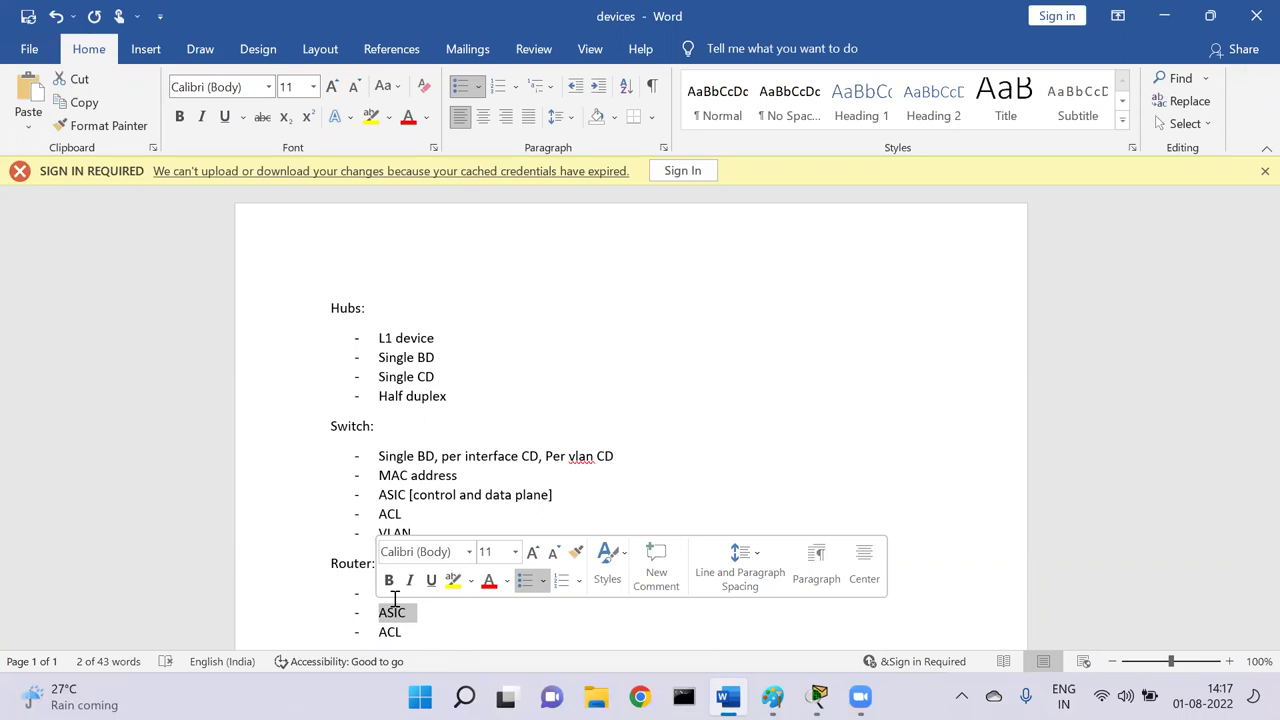
left_click(451, 634)
Add a 'Routing information' bullet, then switch back to Packet Tracer.
key("Return")
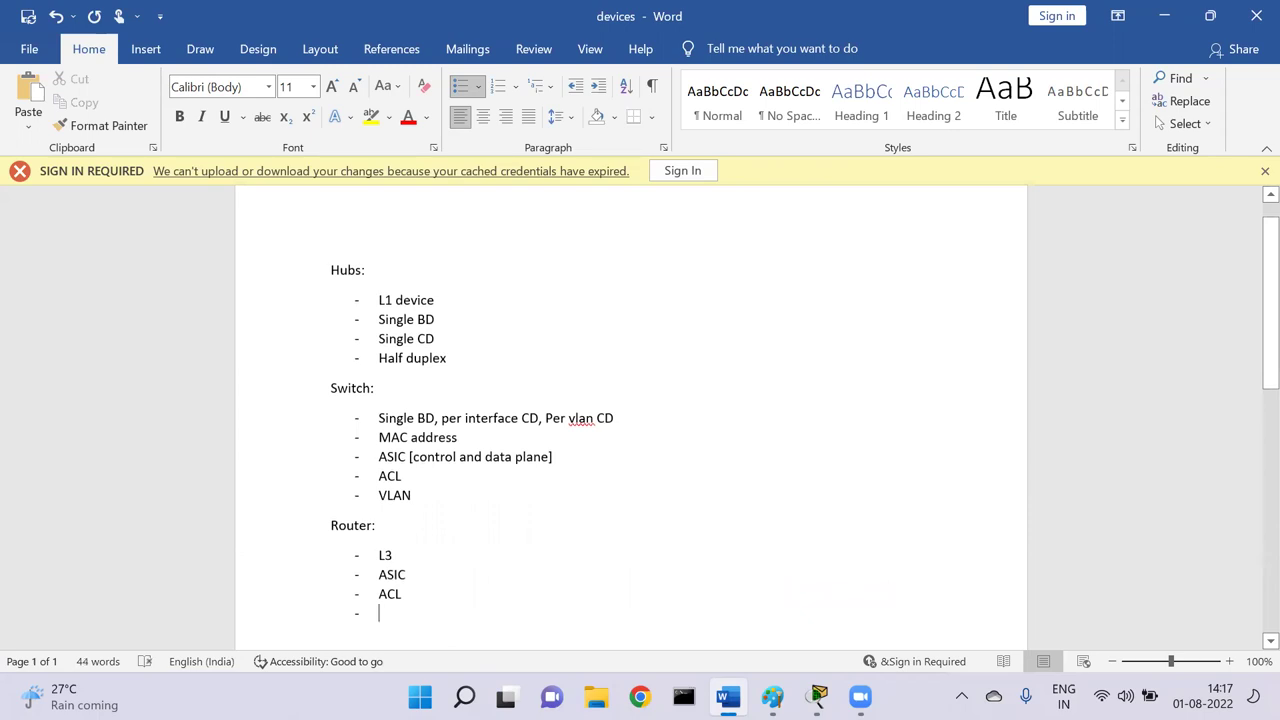
type("router")
key("BackSpace")
key("BackSpace")
type("i")
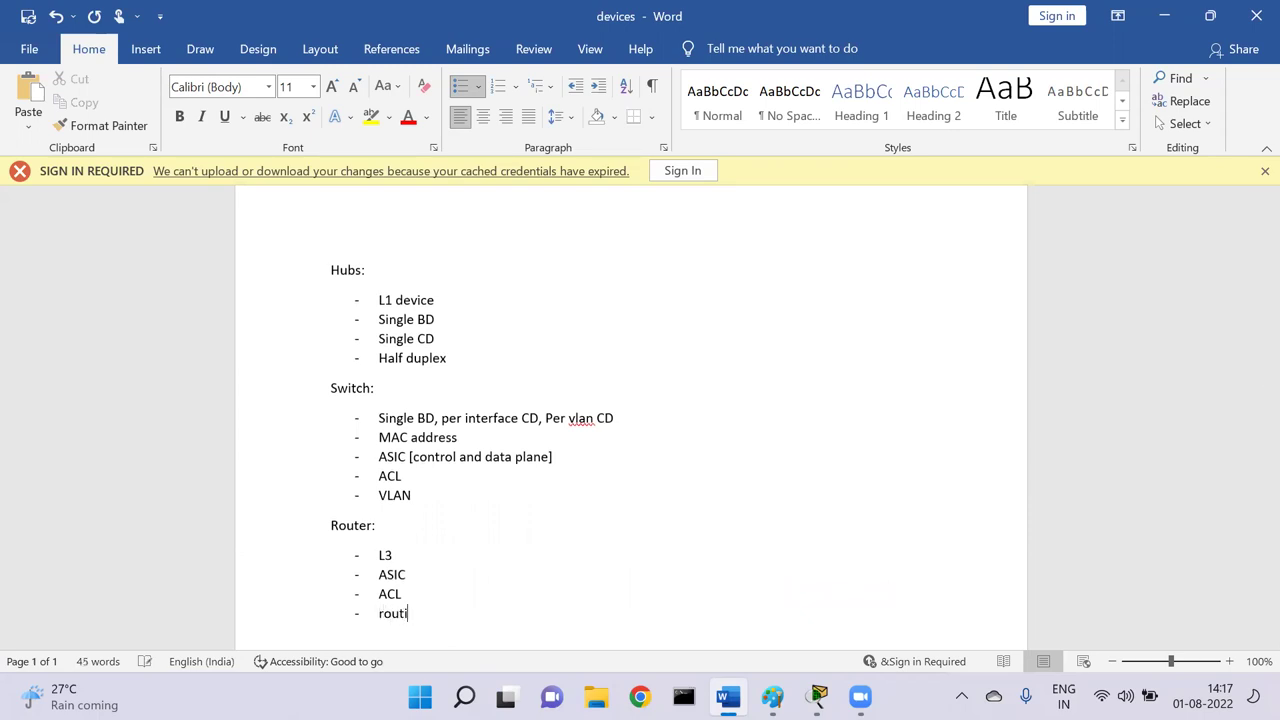
key("BackSpace")
key("BackSpace")
type("ing information")
key("Return")
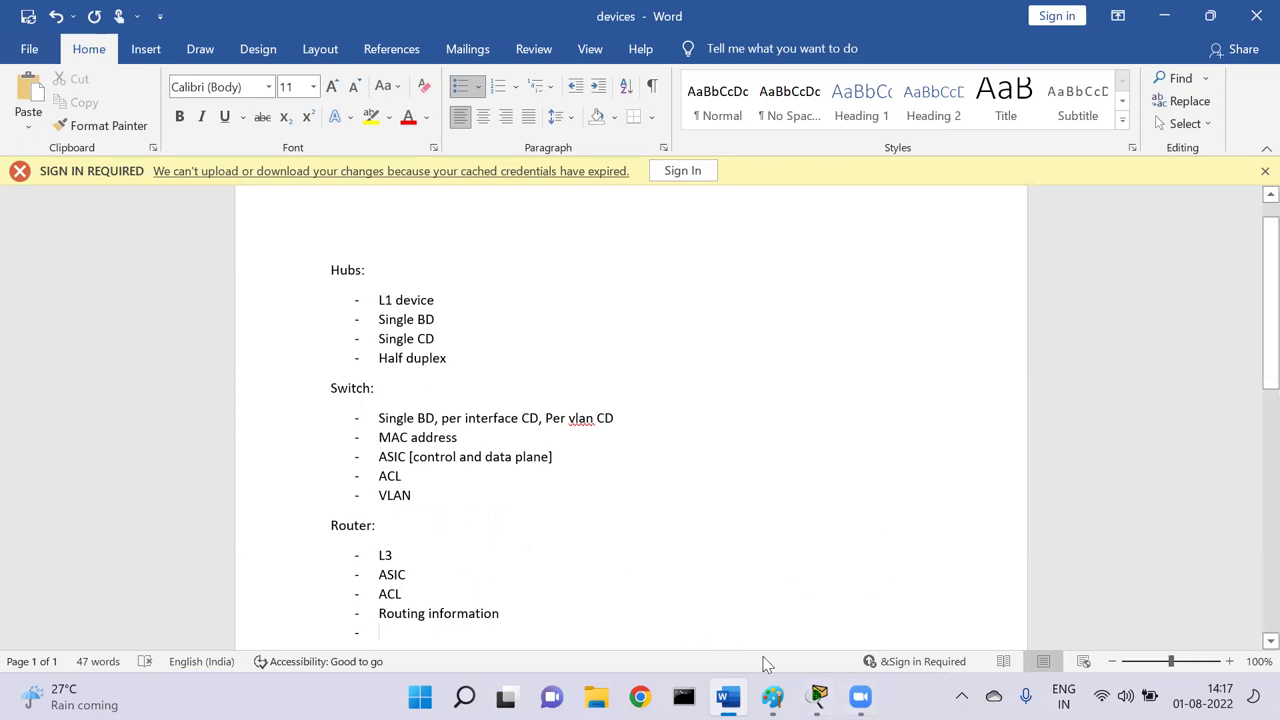
left_click(773, 694)
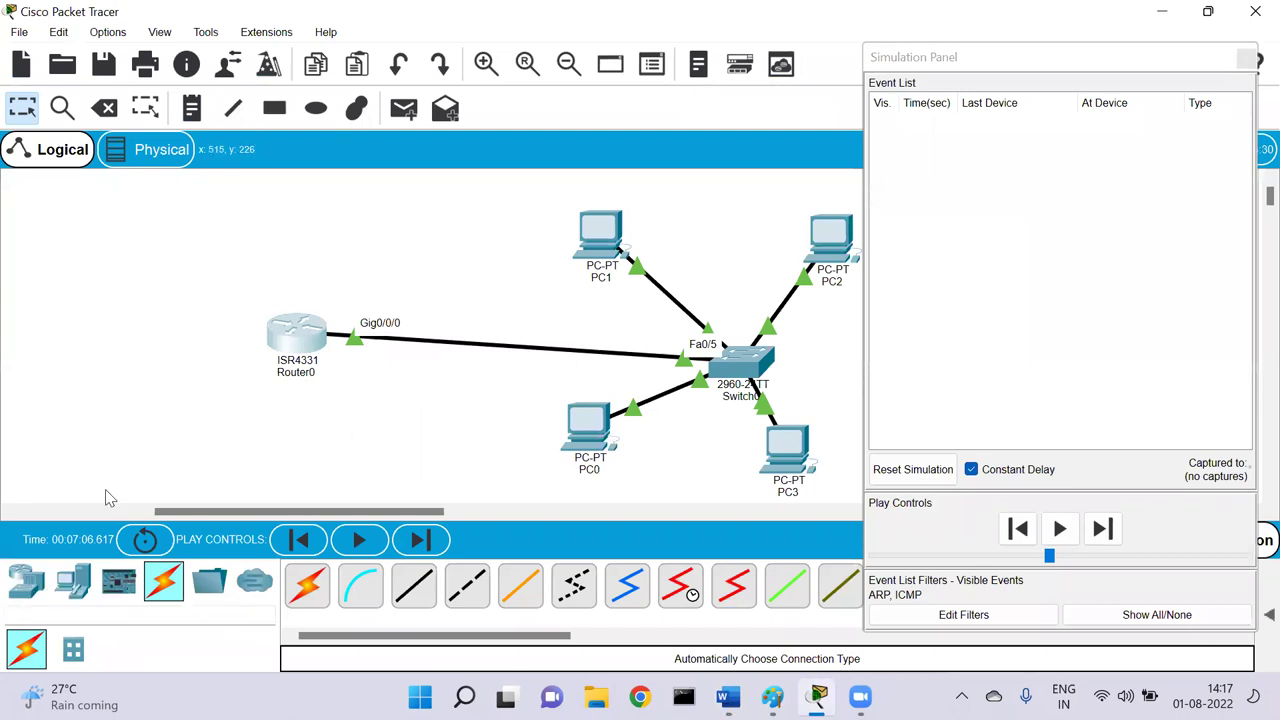
Place a 2960 switch, Switch1, left of Router0 and glance at its CLI.
left_click(73, 581)
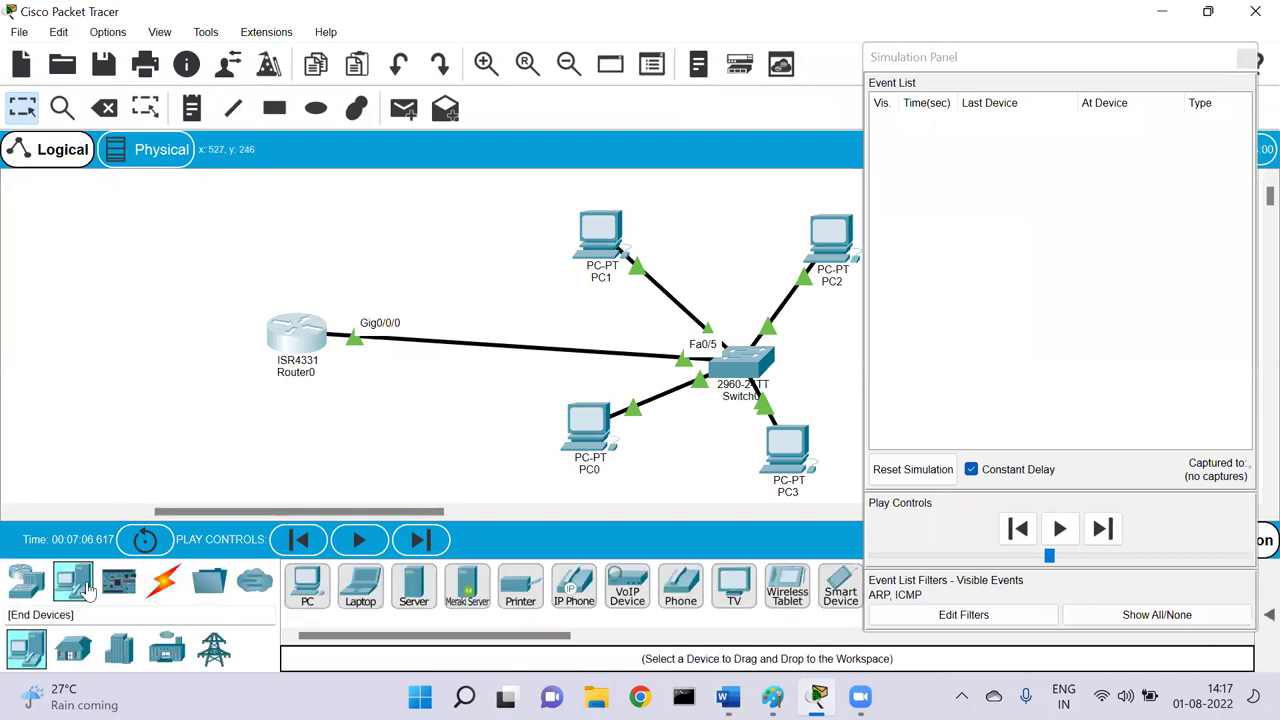
left_click(26, 581)
left_click(73, 650)
left_click_drag(307, 585, 150, 355)
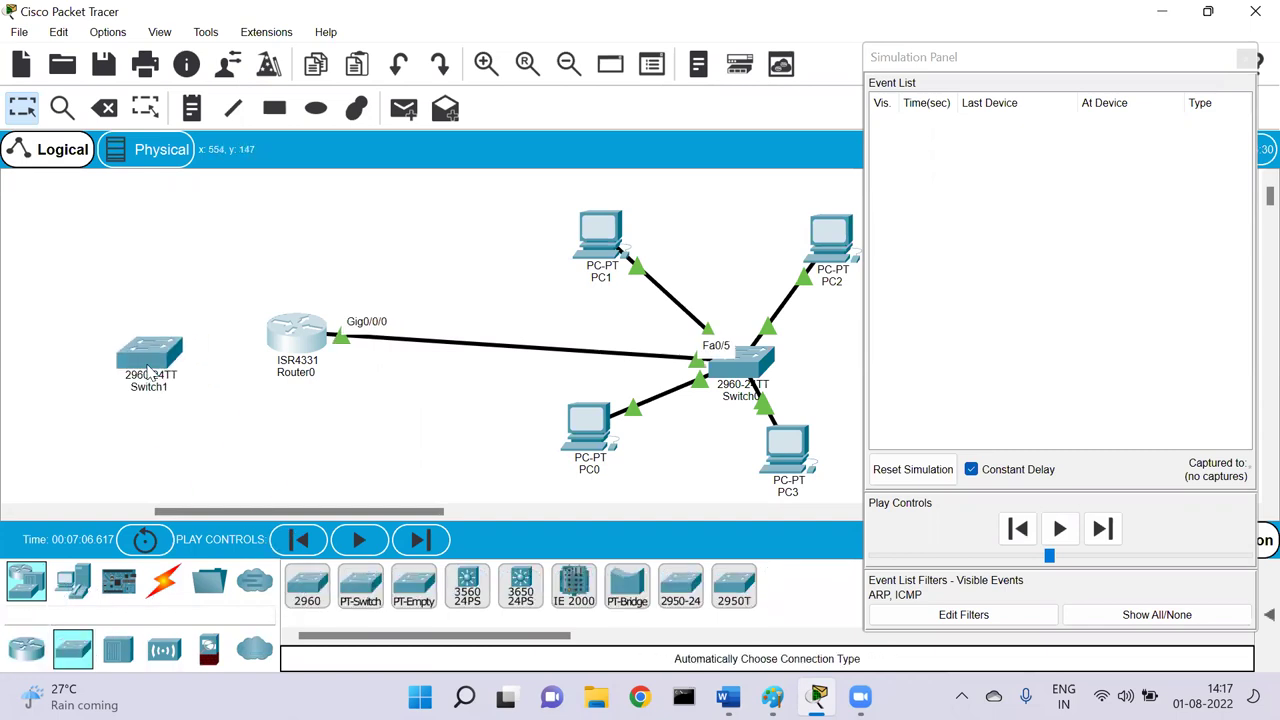
left_click(148, 360)
left_click(444, 31)
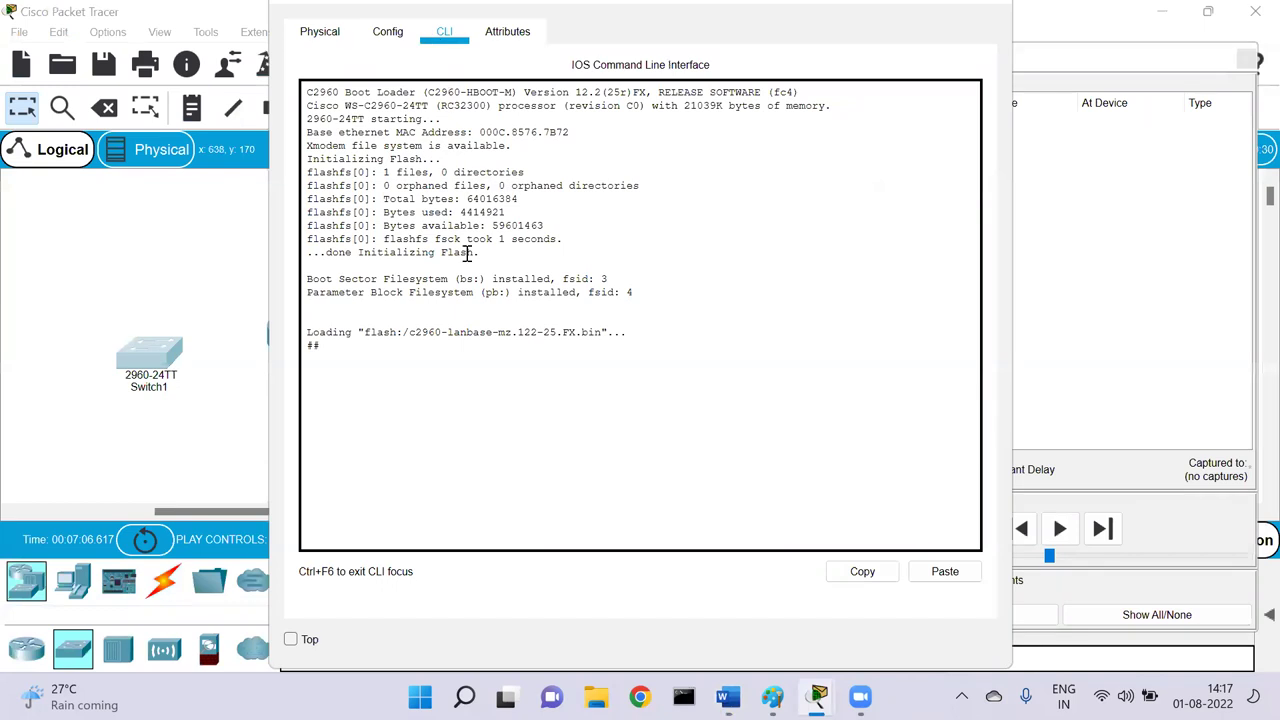
left_click(986, 10)
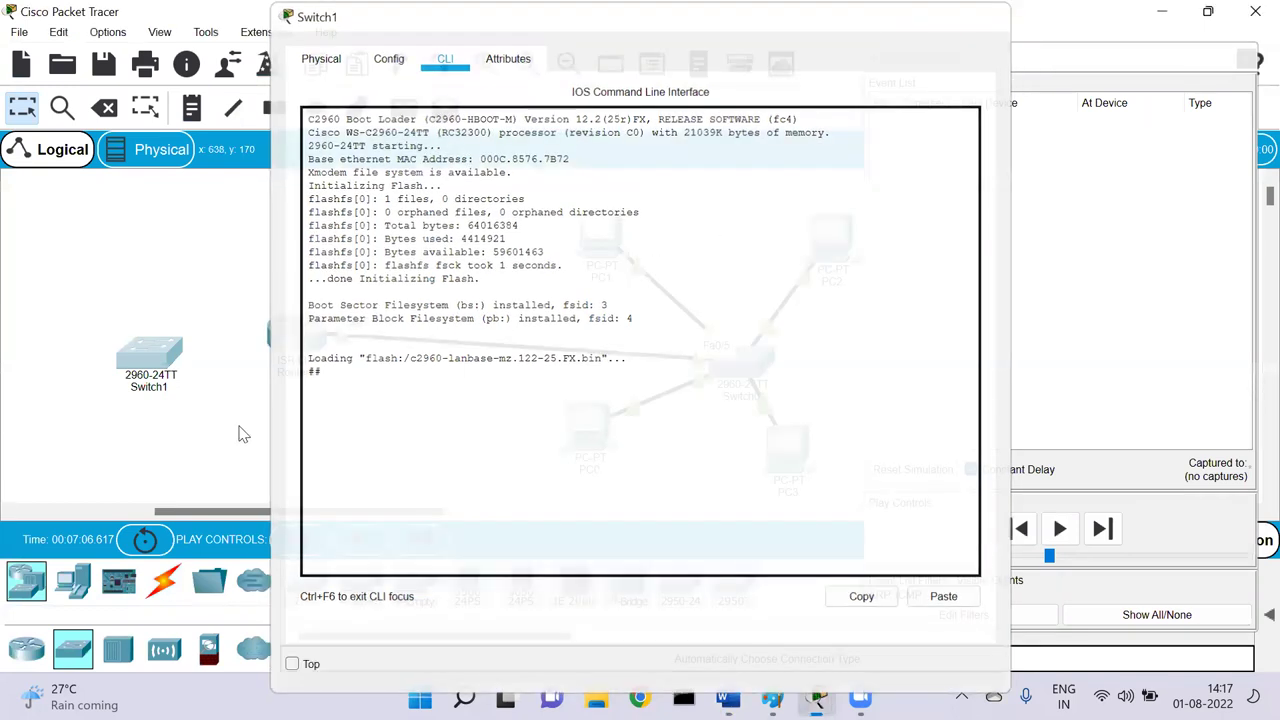
left_click(163, 580)
Cable Switch1 to Router0 with the automatic connection cable.
left_click(307, 585)
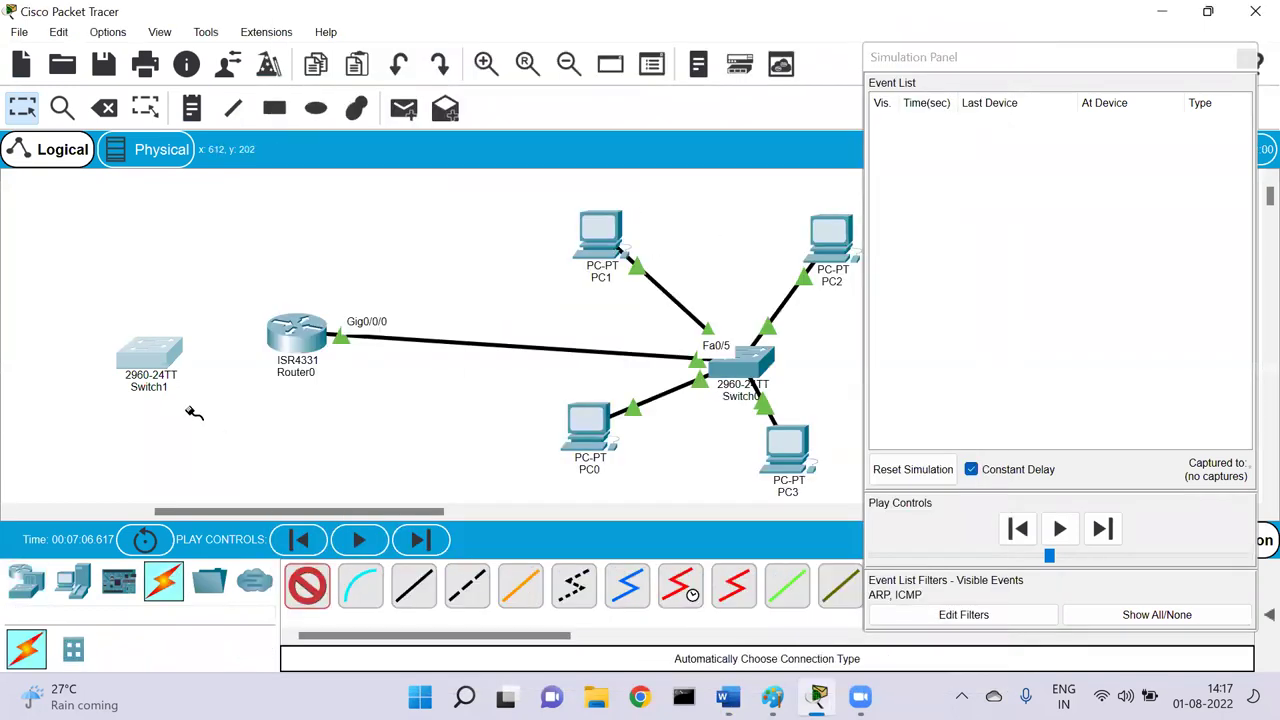
left_click(170, 360)
left_click(296, 338)
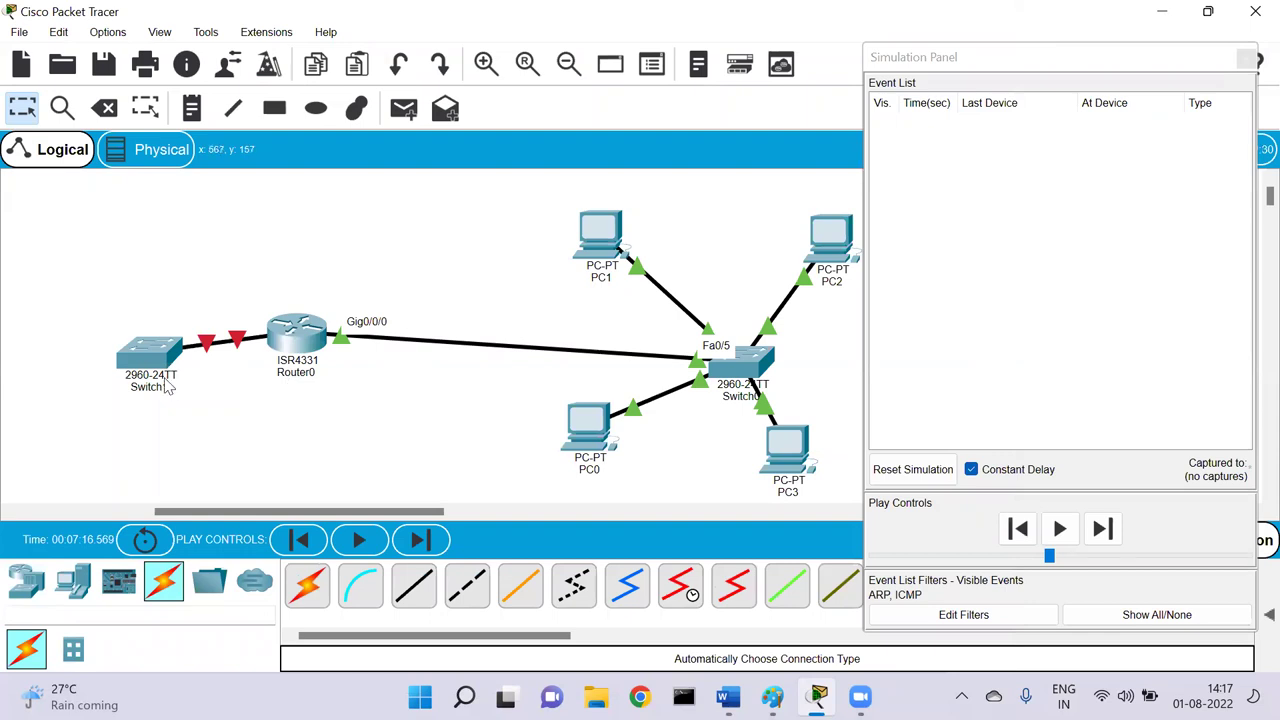
mouse_move(168, 388)
Place PC4 at the lower left and cable it to Switch1 automatically.
left_click(72, 581)
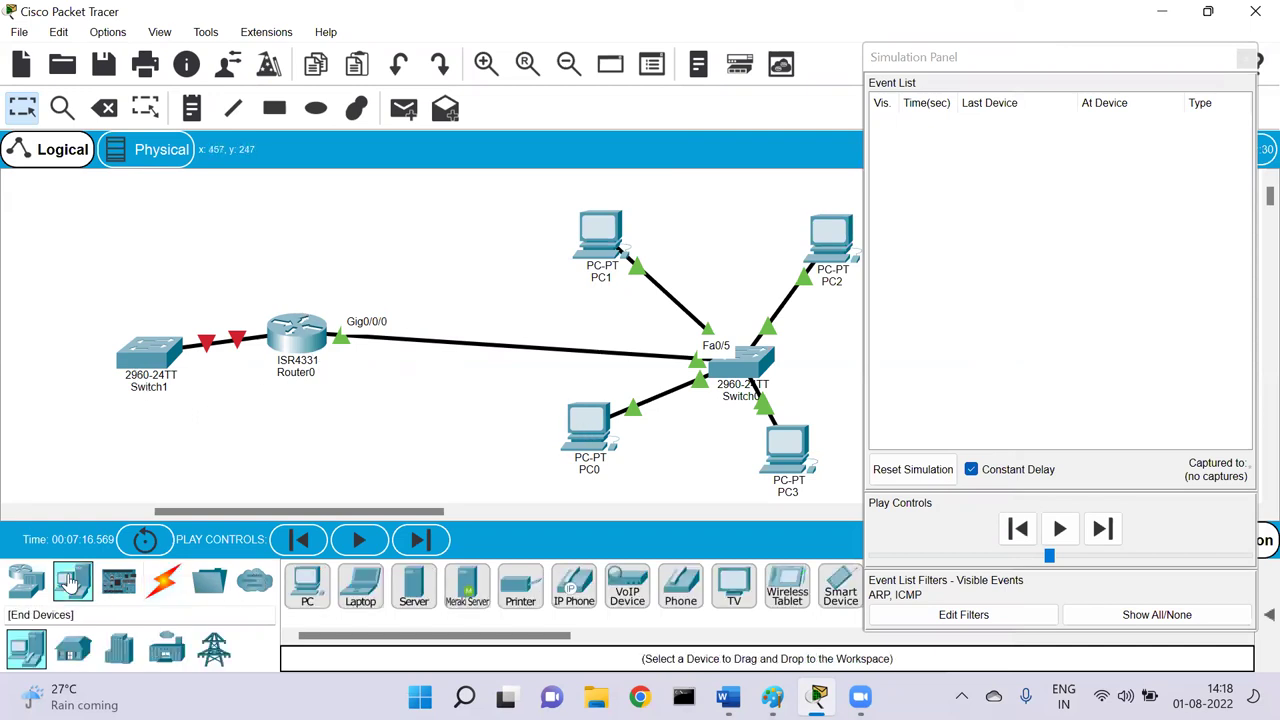
left_click_drag(315, 585, 60, 455)
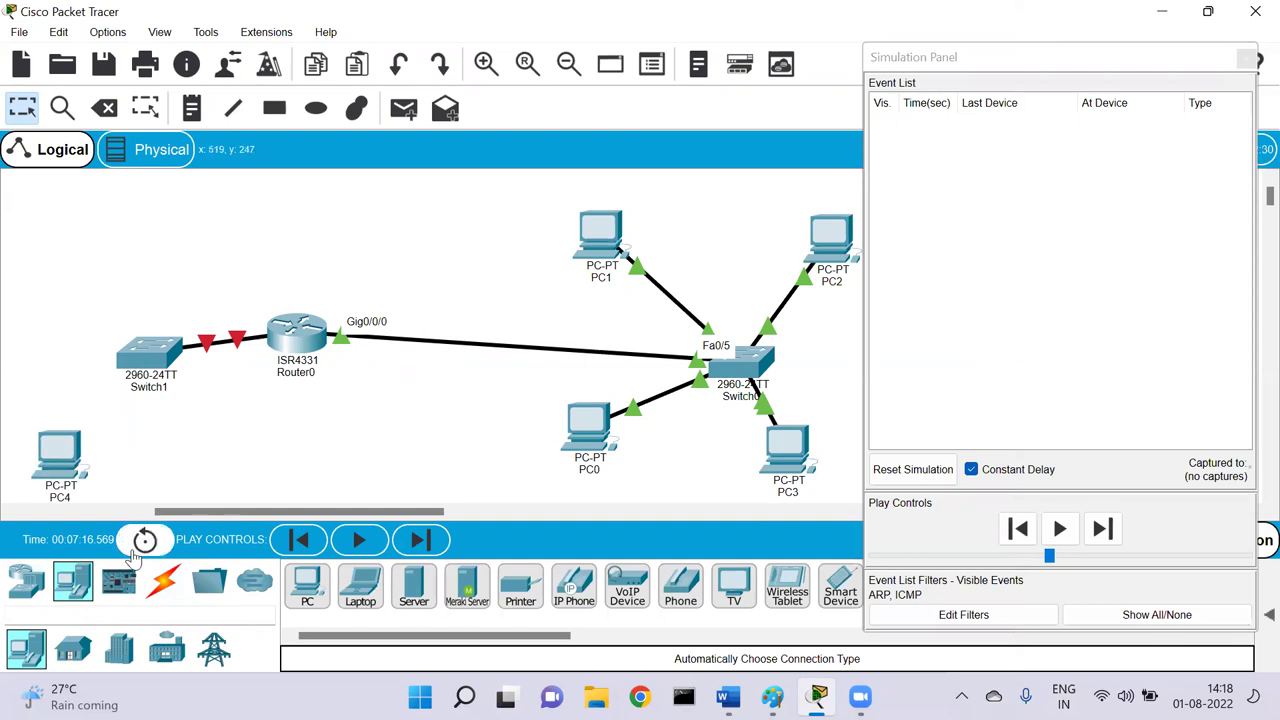
left_click(163, 581)
left_click(60, 458)
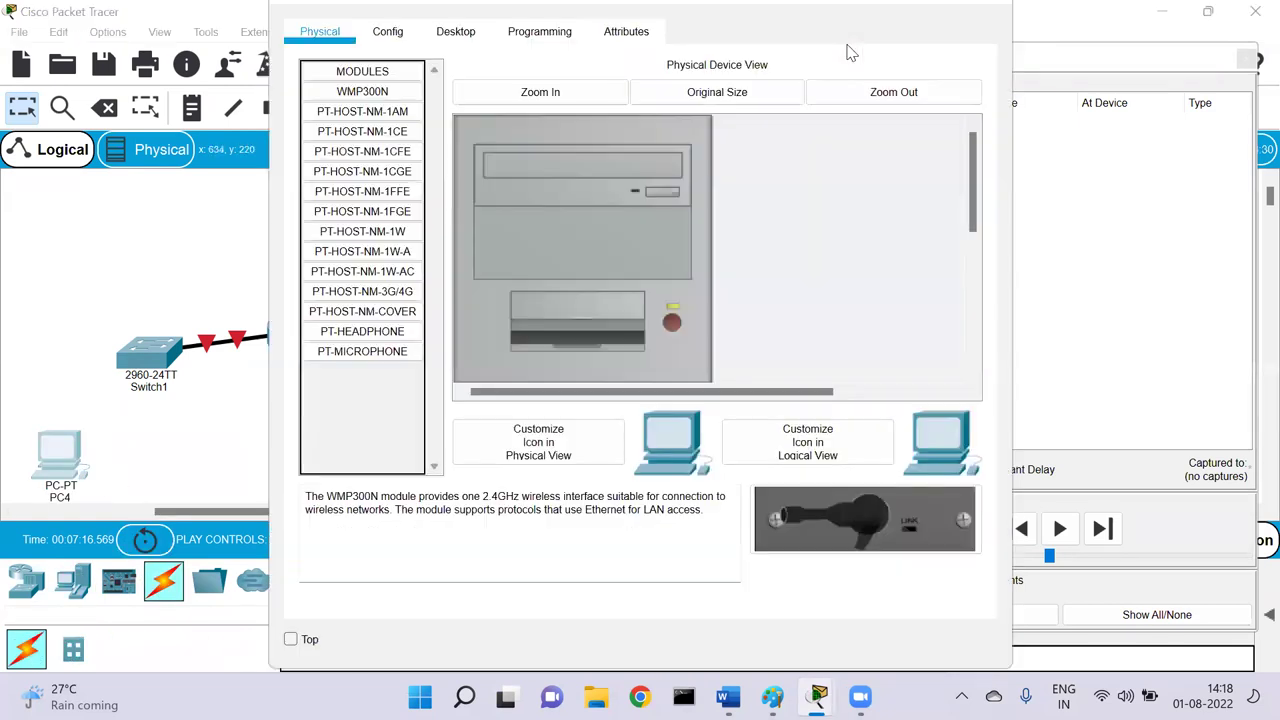
left_click(988, 15)
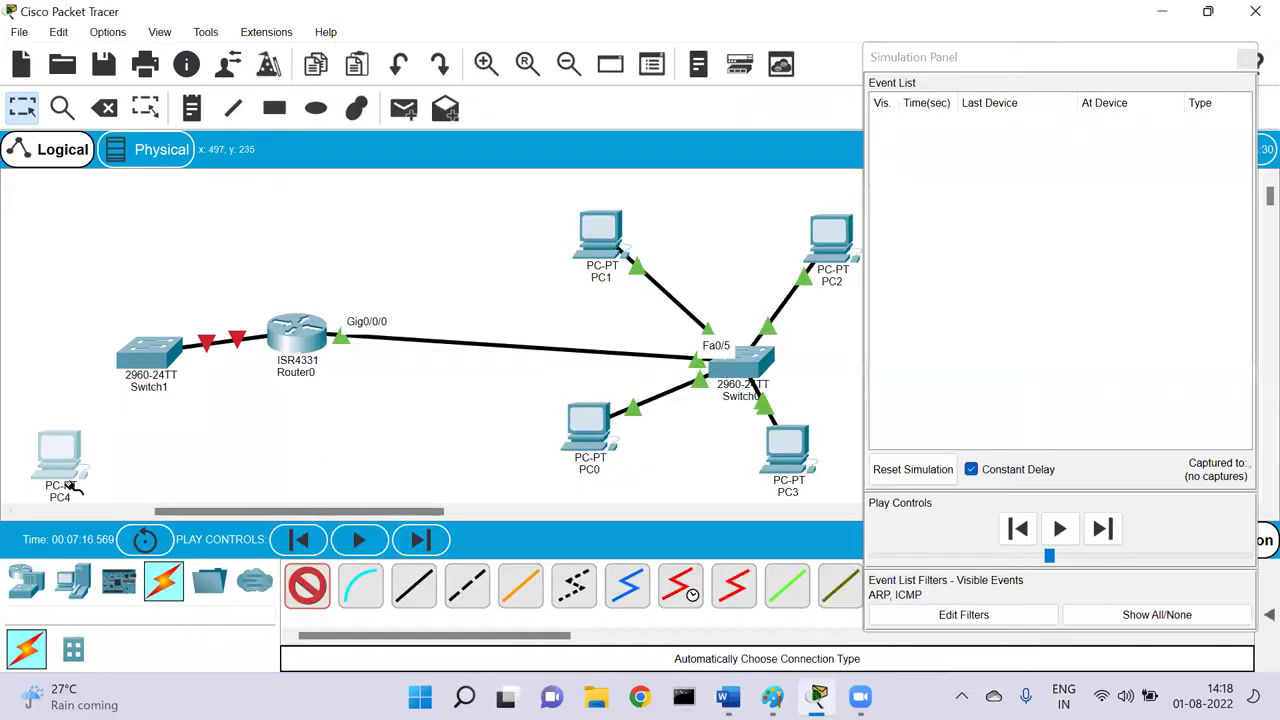
left_click(140, 370)
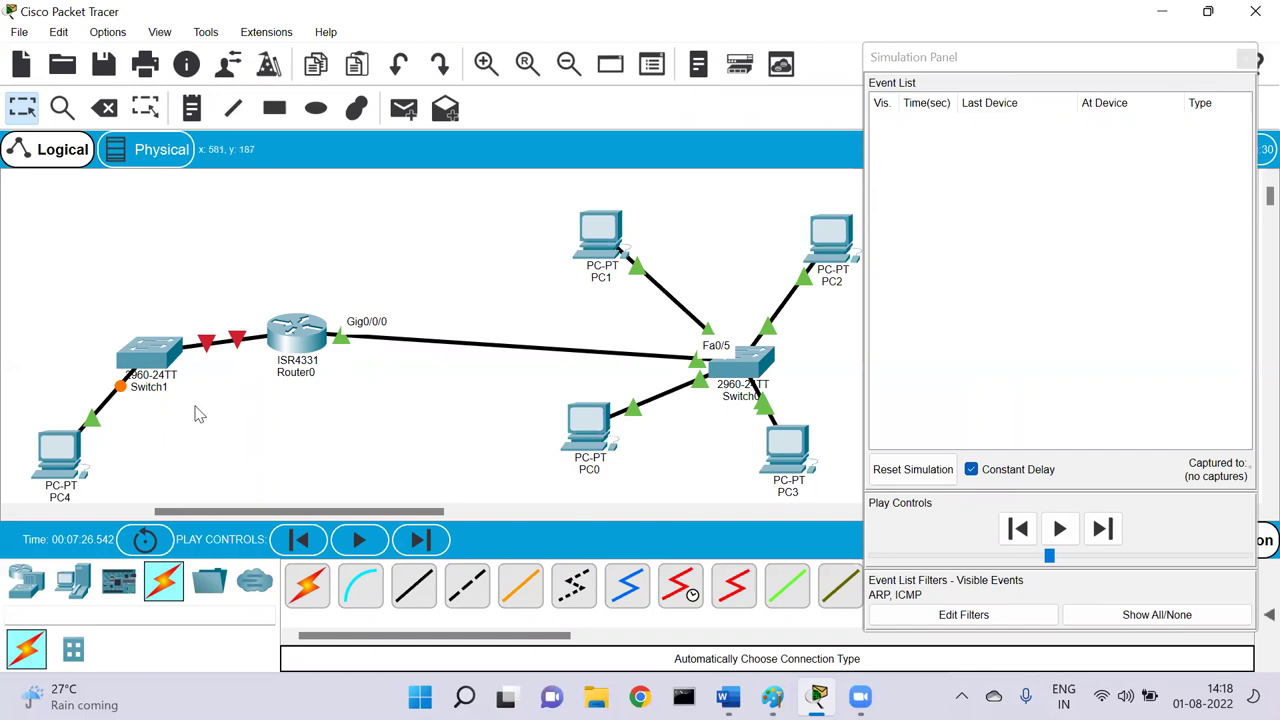
mouse_move(283, 368)
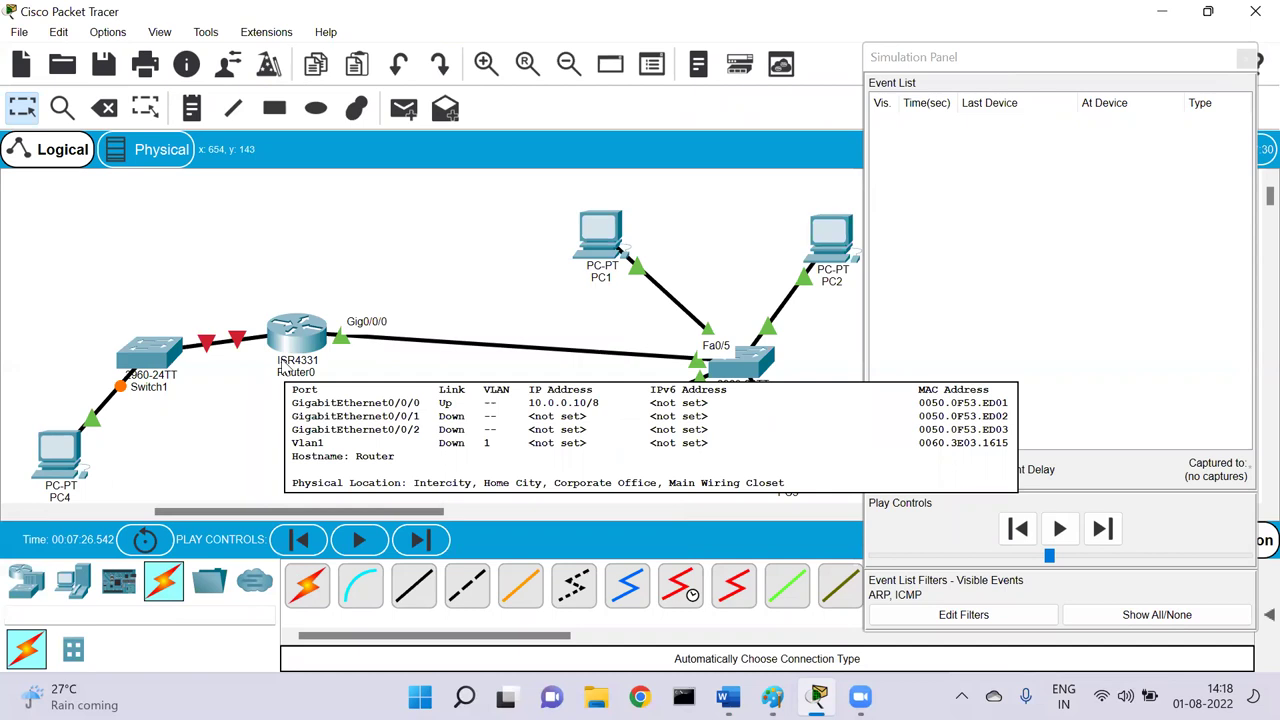
key("Delete")
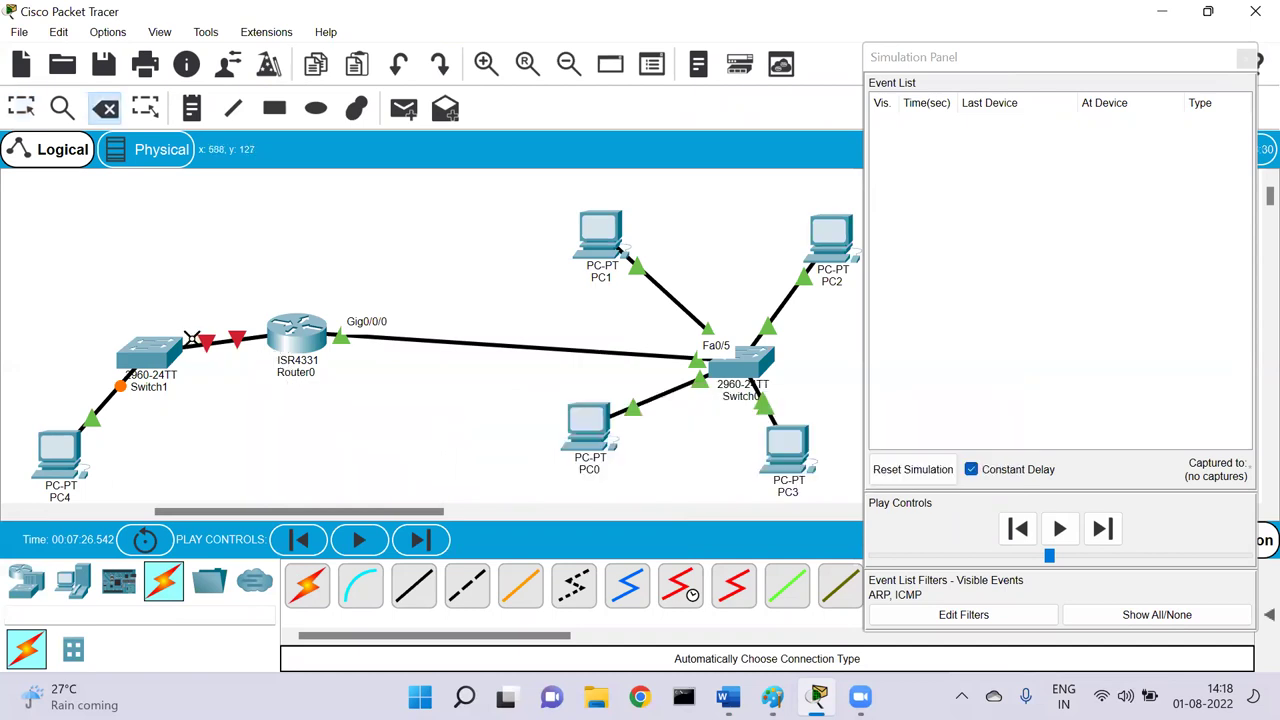
Delete the Switch1–Router0 cable, Switch1 and PC4.
left_click(190, 340)
left_click(163, 348)
left_click(70, 444)
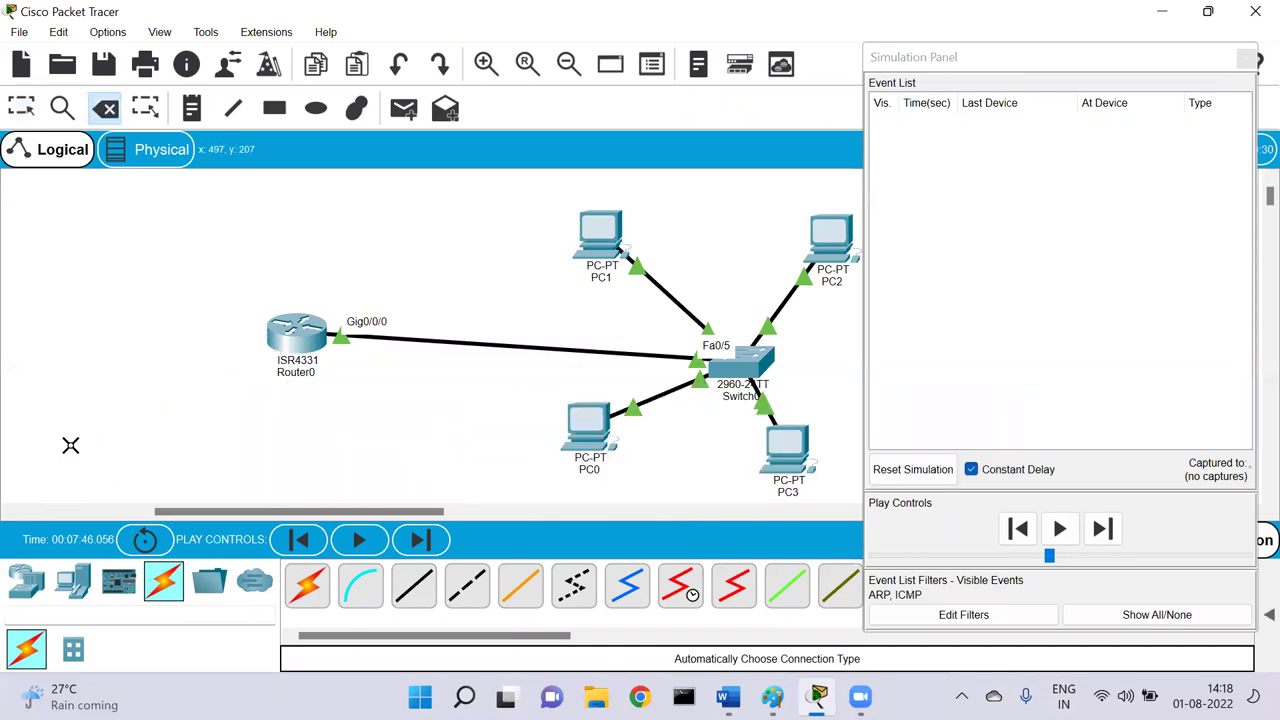
key("Escape")
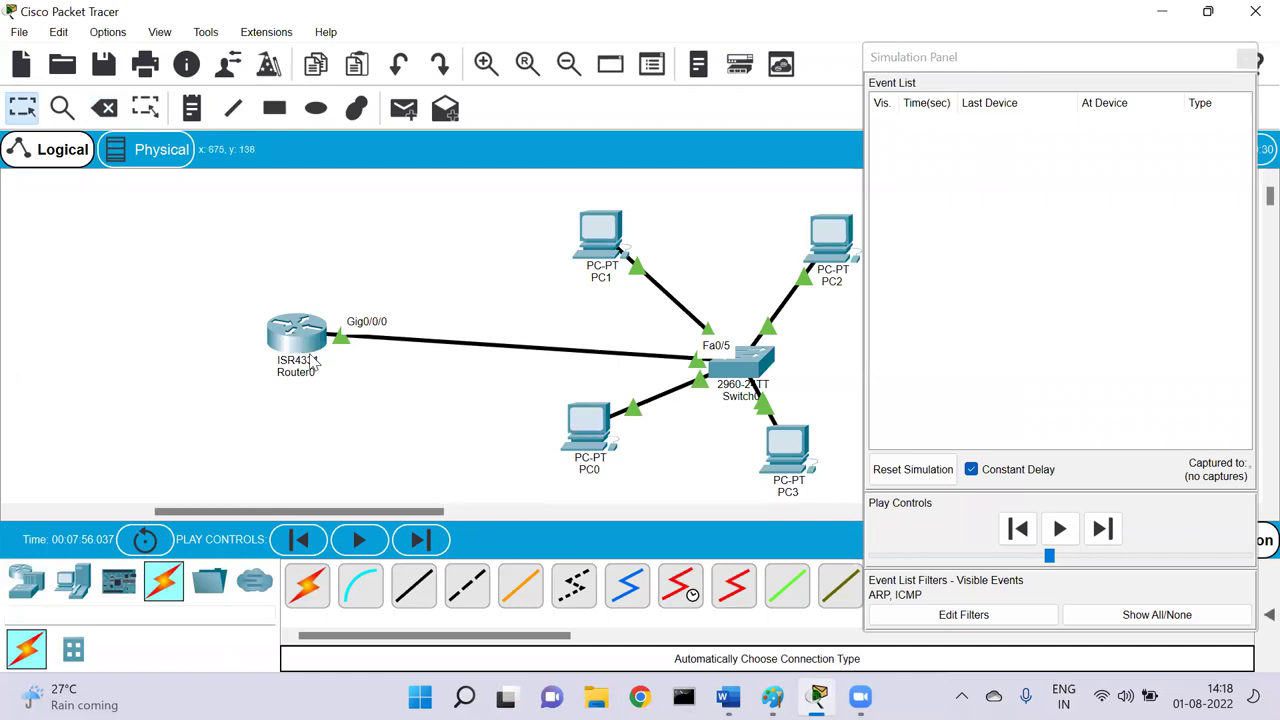
Switch to the devices notes in Word and scroll down to the Router list.
left_click_drag(441, 517, 457, 517)
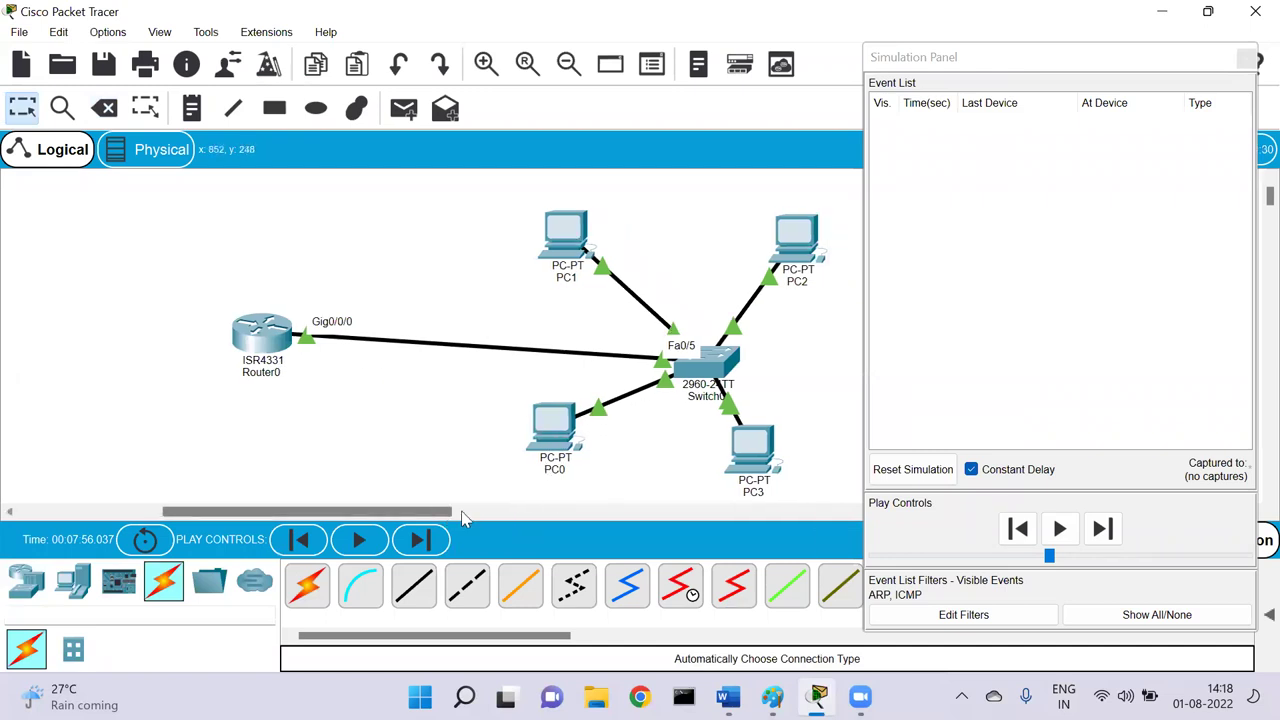
left_click(728, 697)
scroll(385, 607, "down", 1)
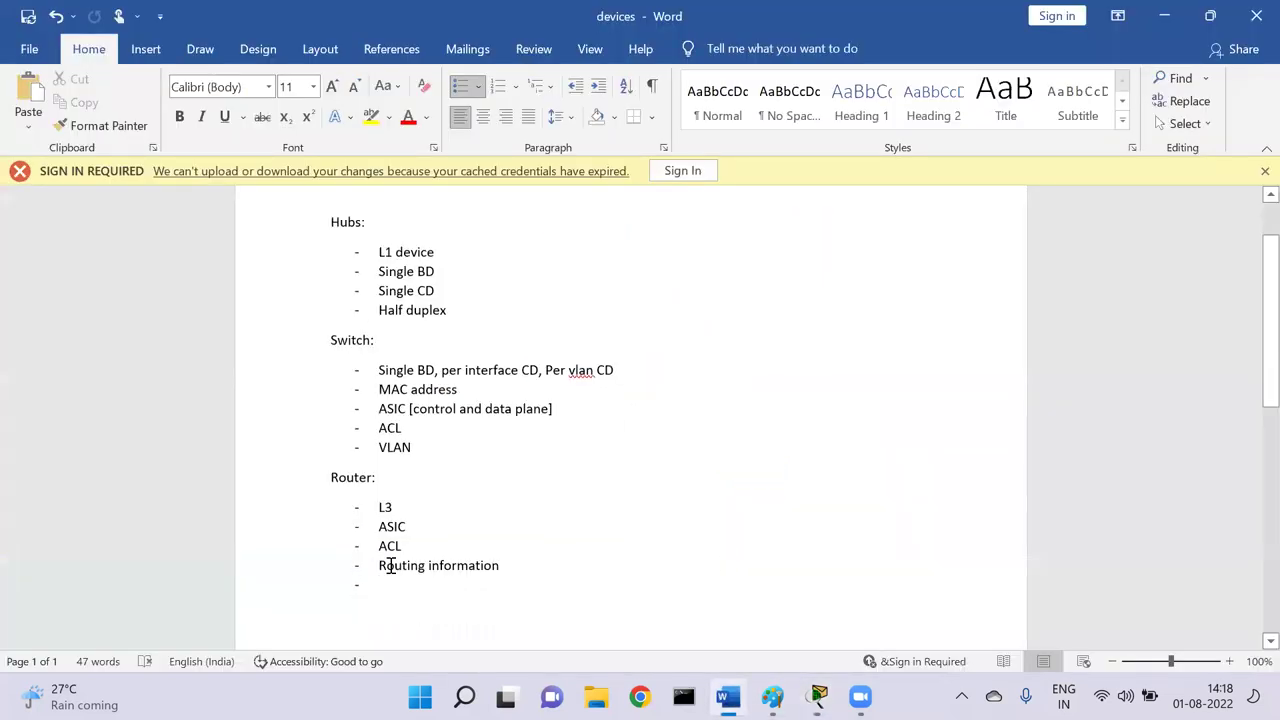
Start an unbulleted line below the Router list for the Bridges: heading, then return to Packet Tracer.
key("Return")
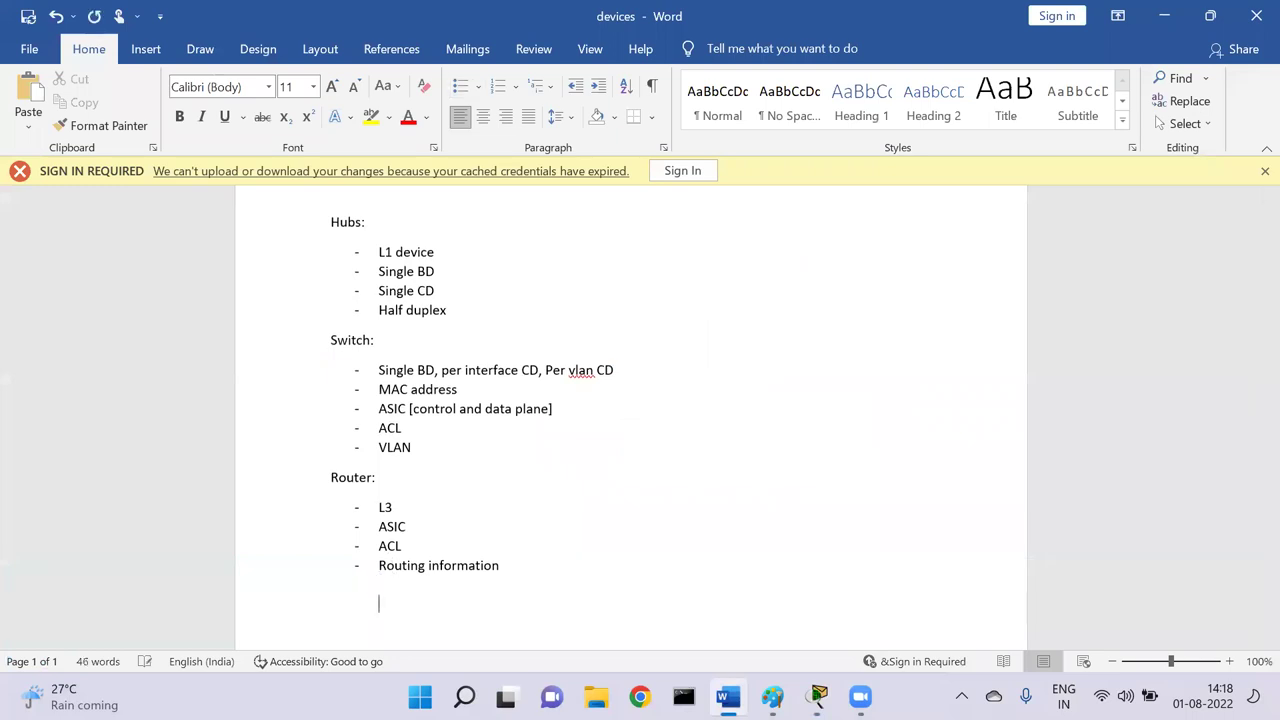
key("BackSpace")
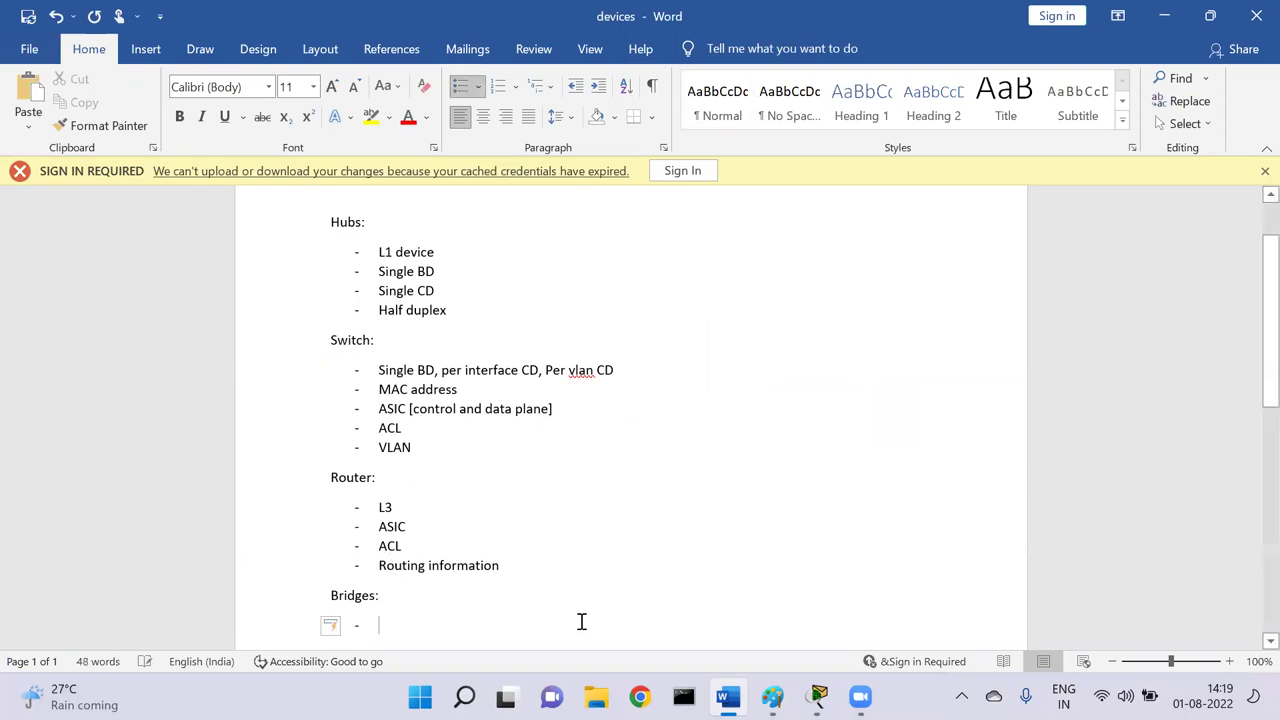
left_click(818, 697)
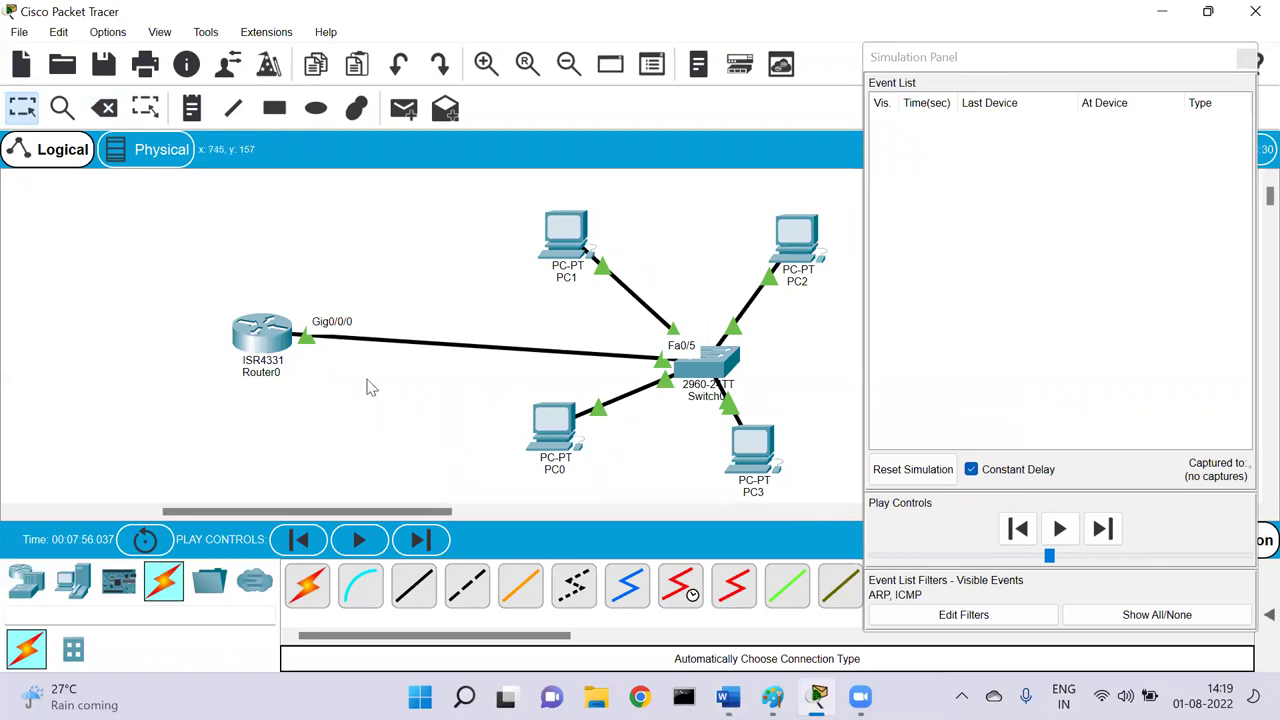
Delete the Router0–Switch0 cable and Router0.
key("Delete")
left_click(290, 337)
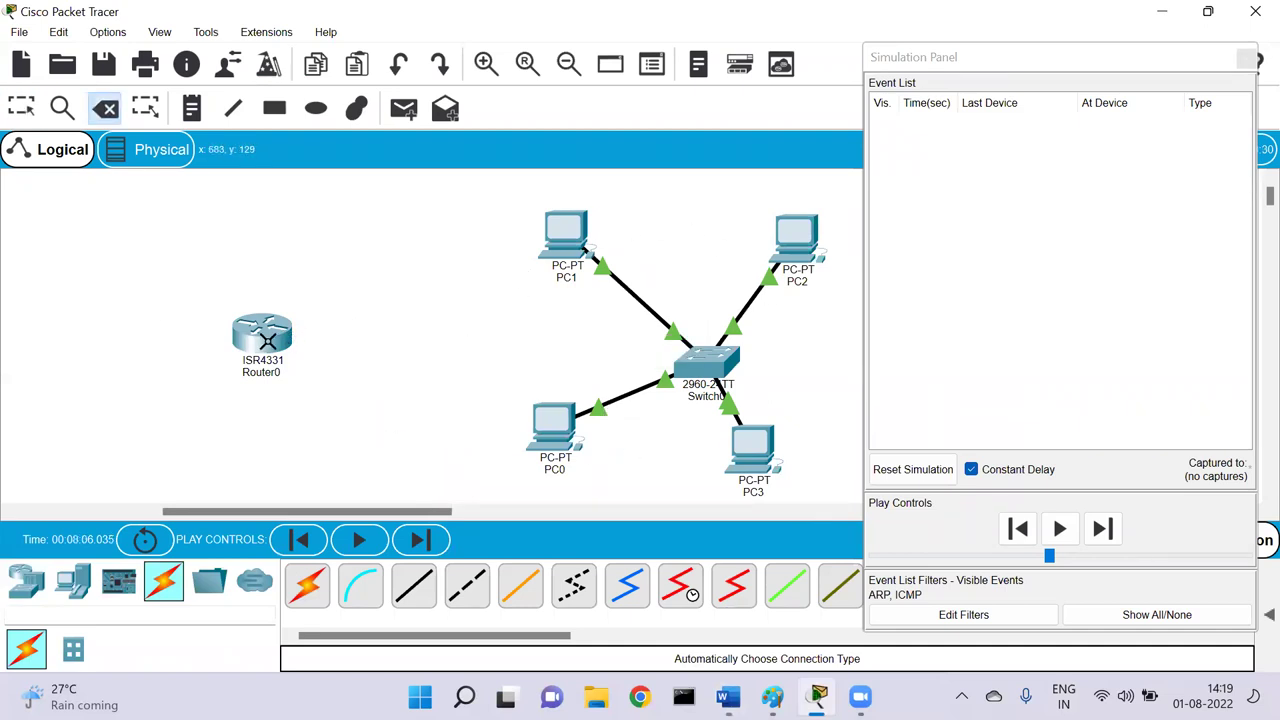
left_click(262, 338)
left_click_drag(363, 511, 476, 515)
key("Escape")
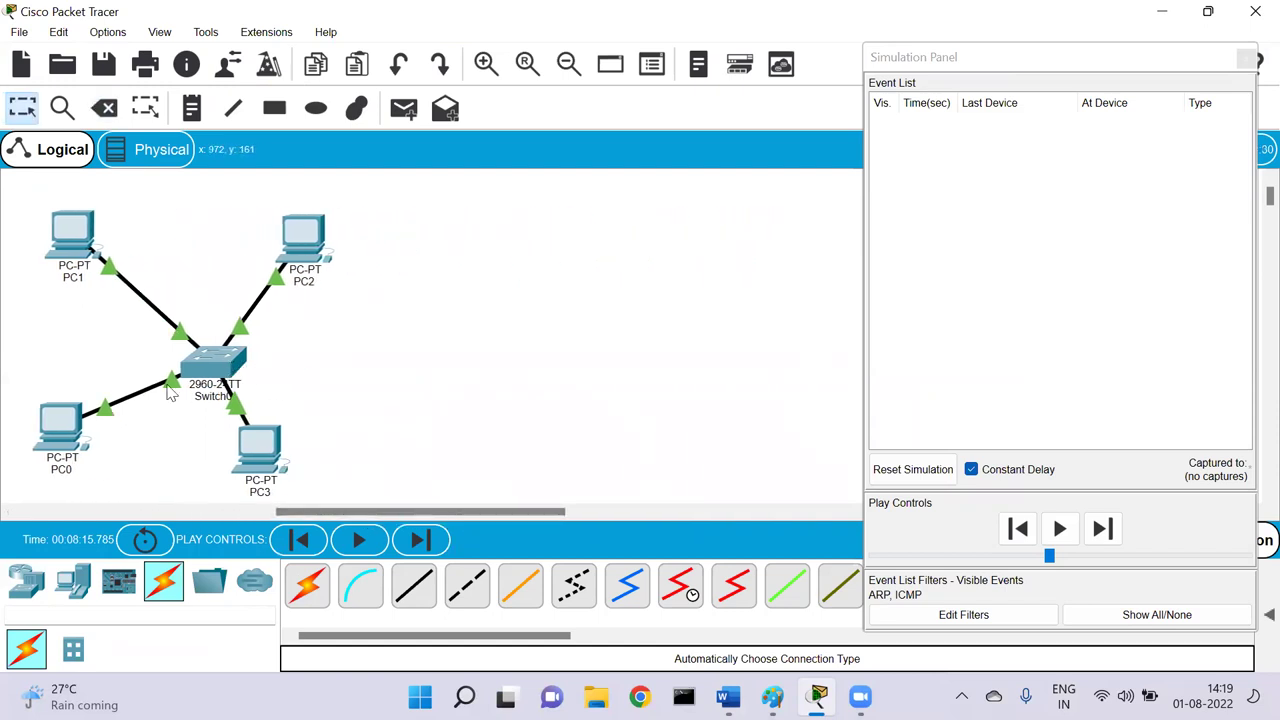
Rerun show mac-address-table on Switch0 to confirm it's empty, then shift PC3 right.
left_click(226, 368)
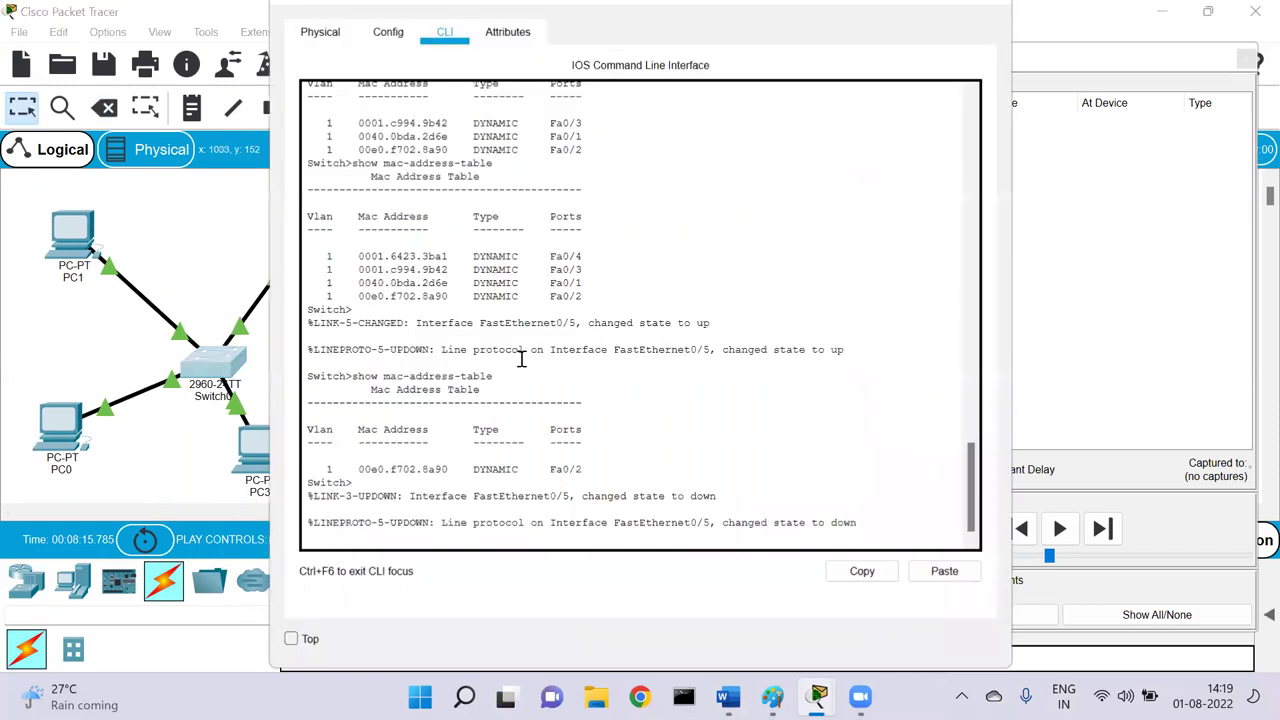
key("Return")
key("Return")
key("Up")
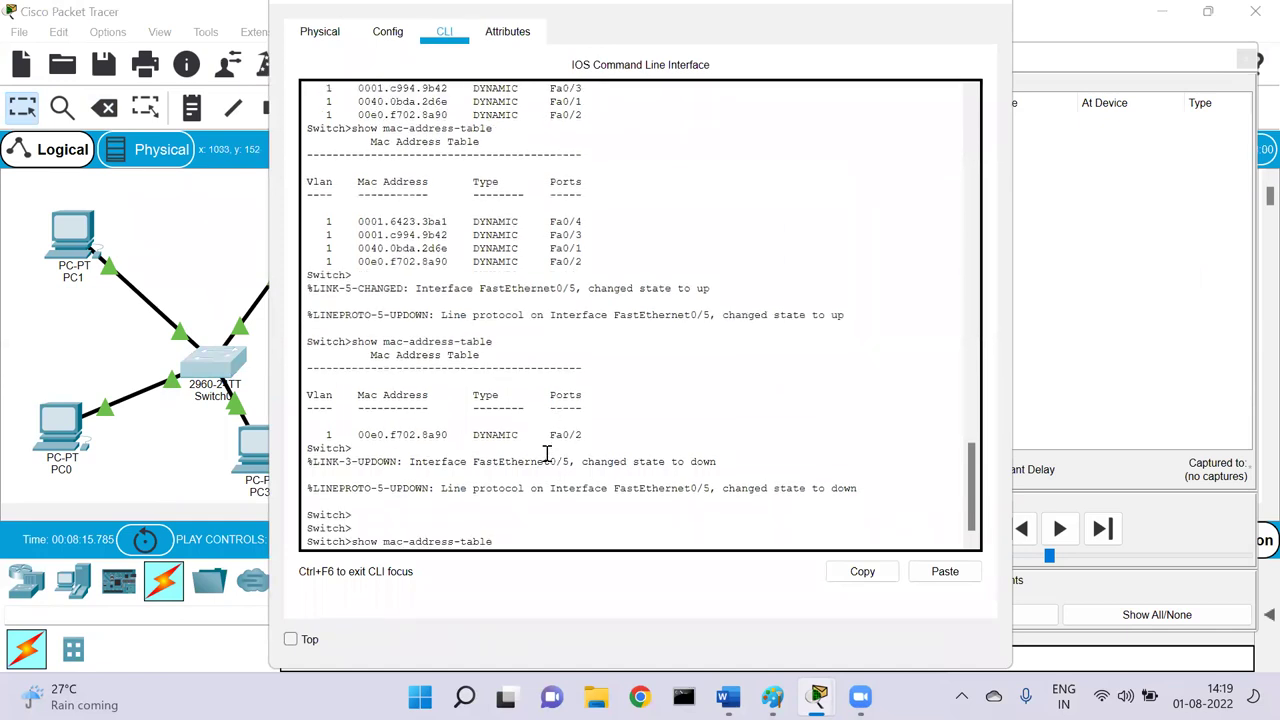
key("Return")
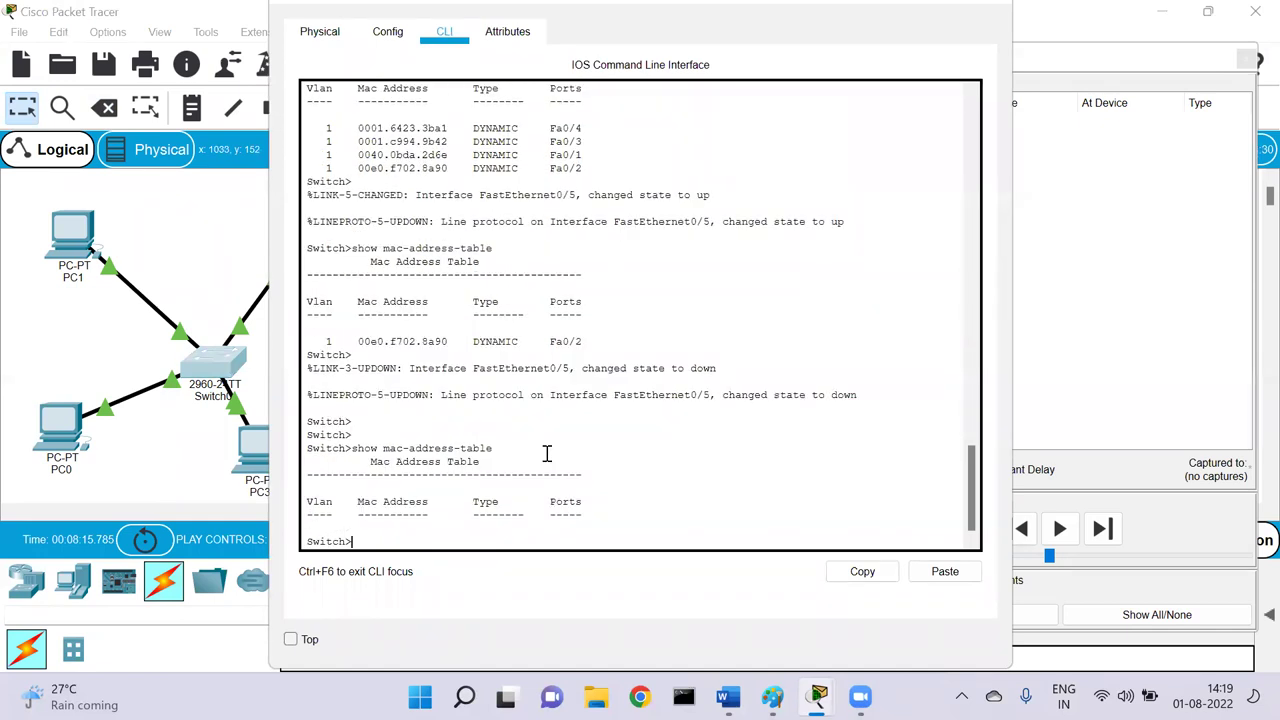
left_click(1040, 47)
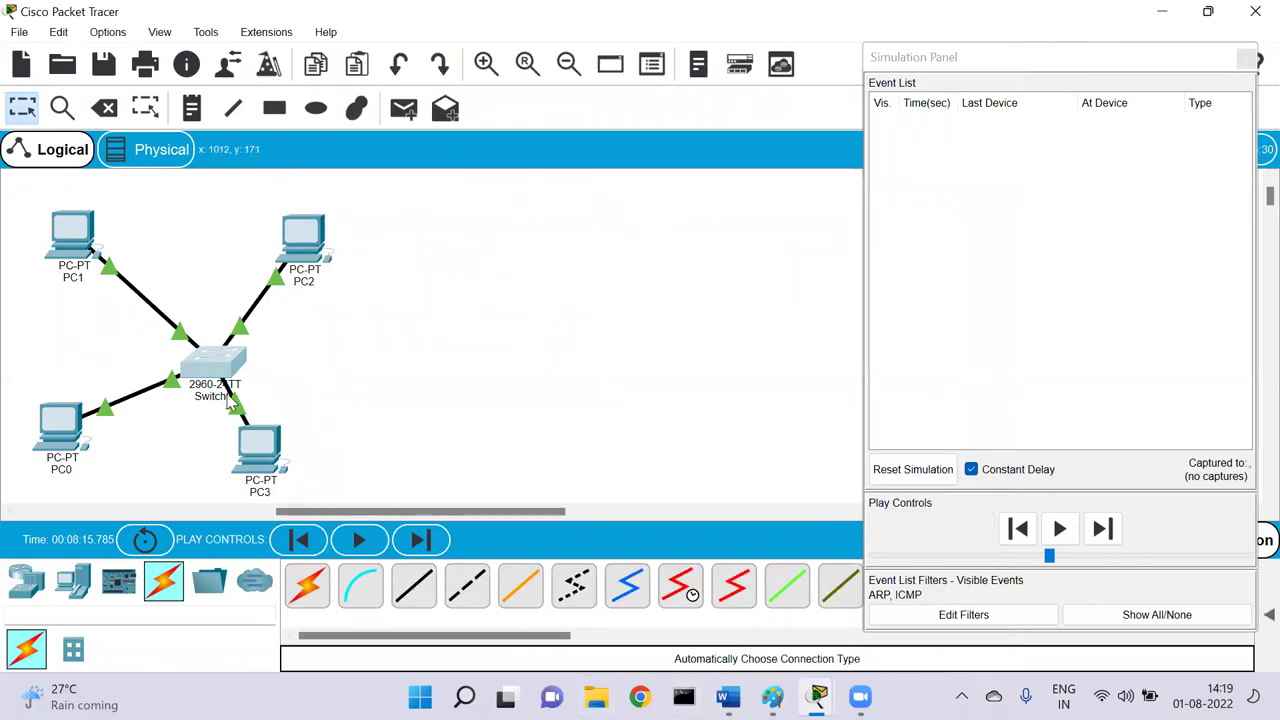
left_click(215, 368)
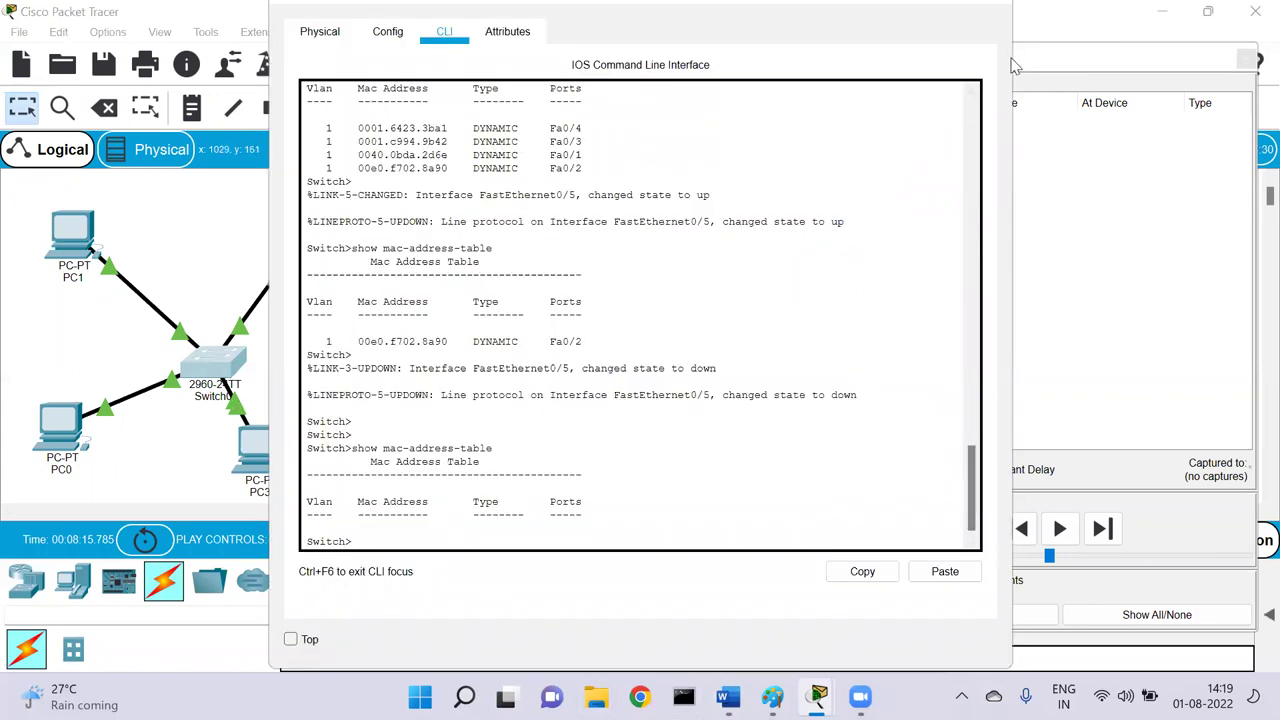
left_click(988, 15)
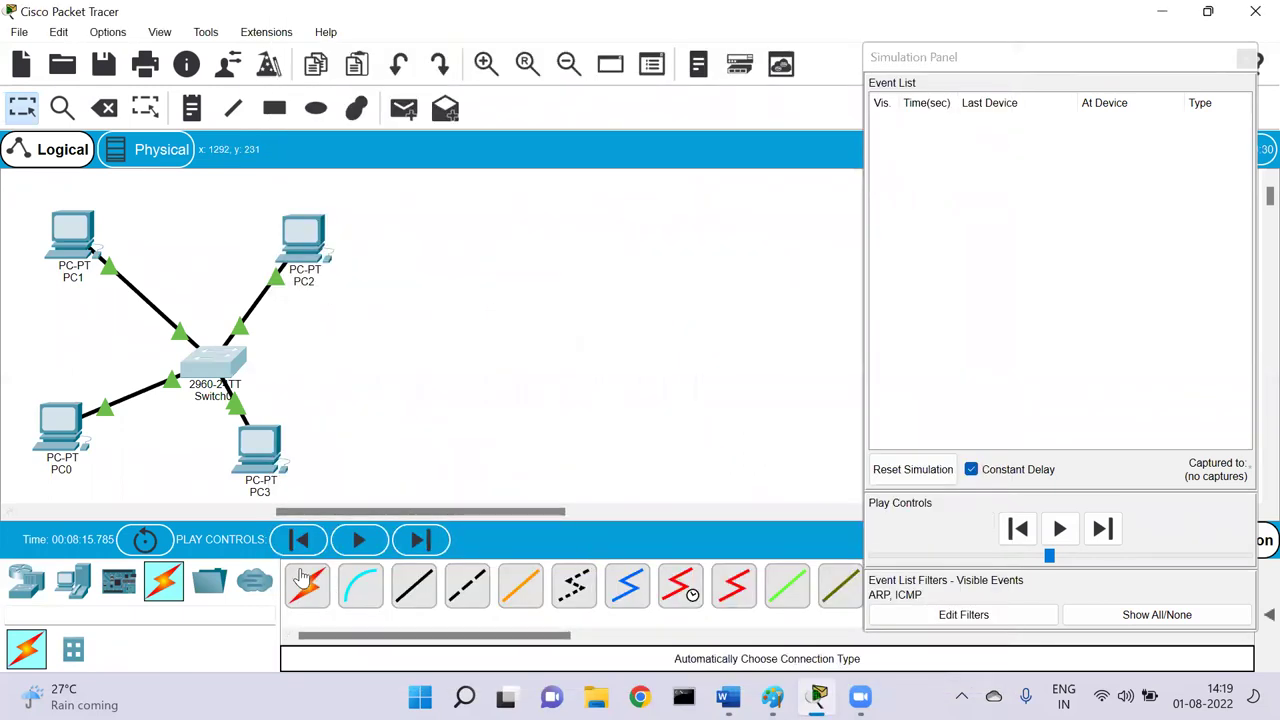
left_click_drag(268, 447, 310, 463)
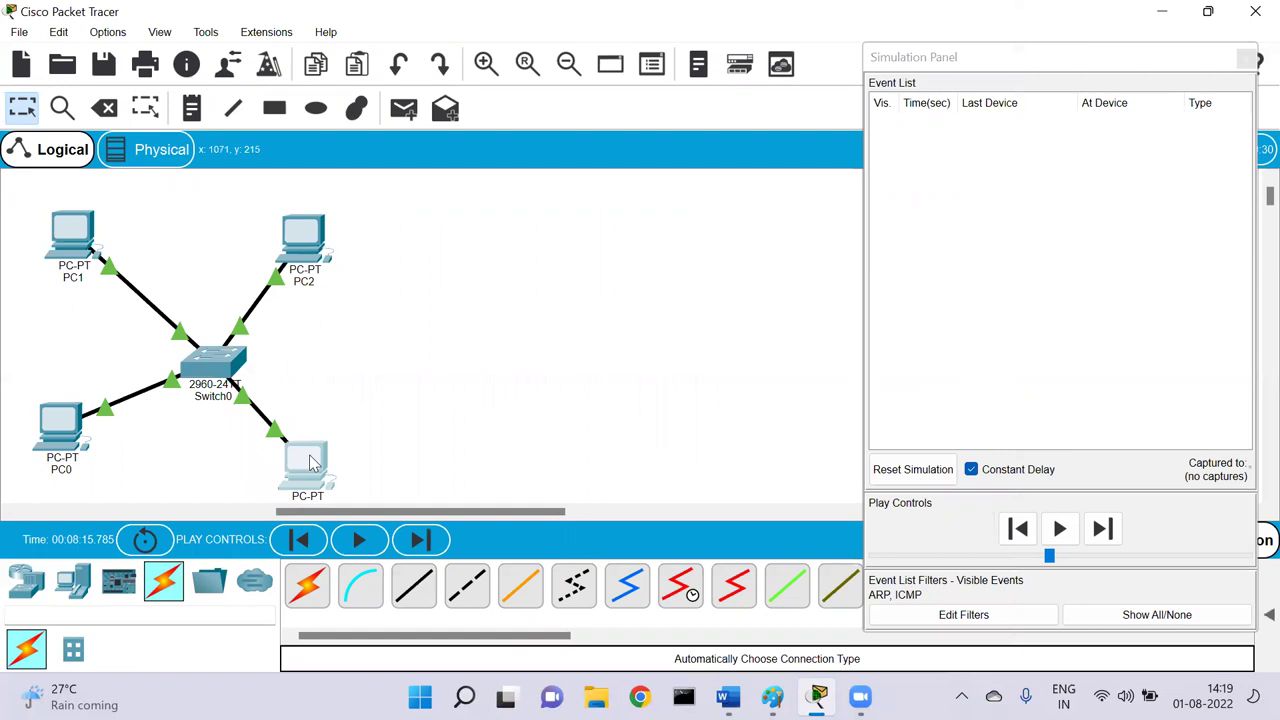
mouse_move(308, 465)
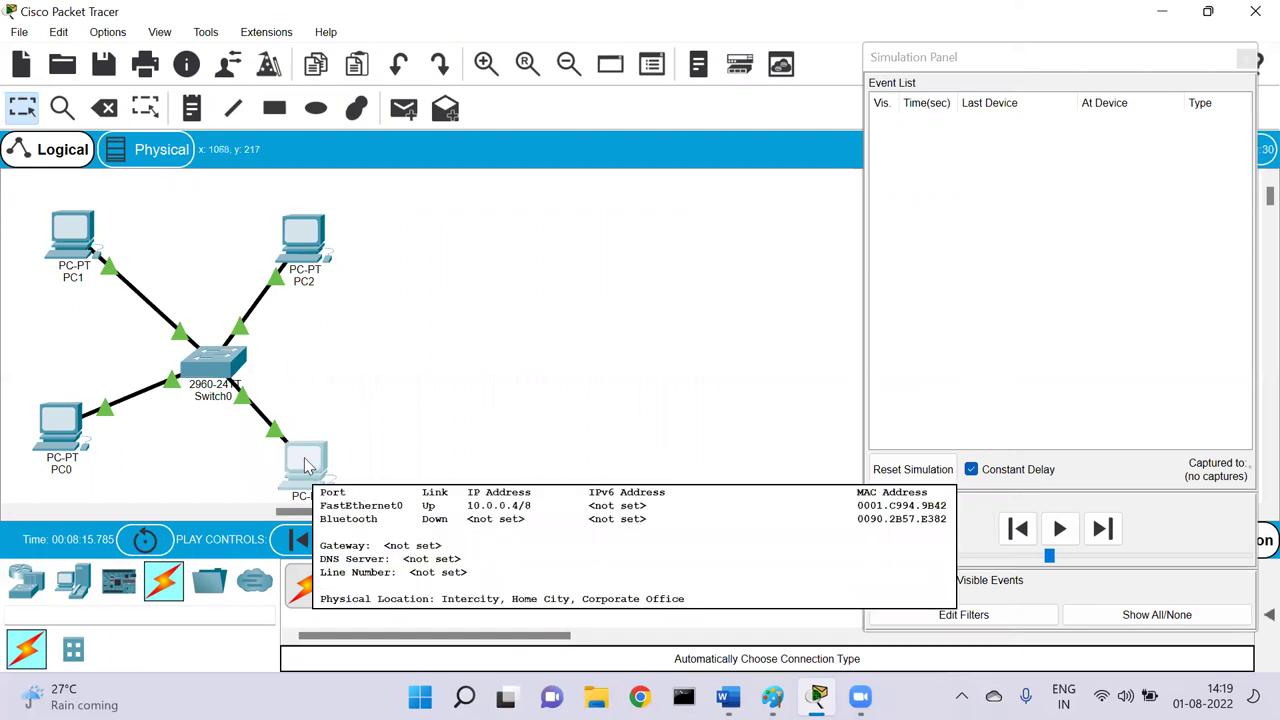
Place a new 2960 switch, Switch2, in the middle of the canvas.
left_click(75, 585)
left_click(28, 580)
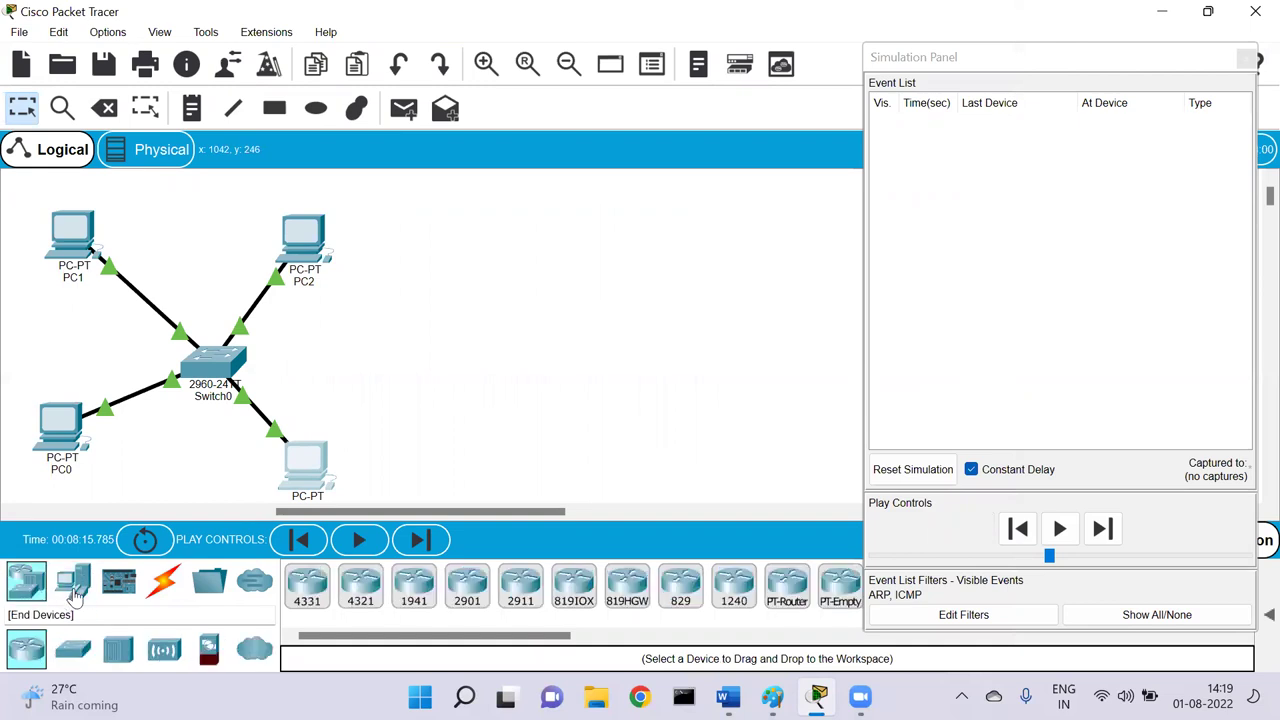
left_click(73, 650)
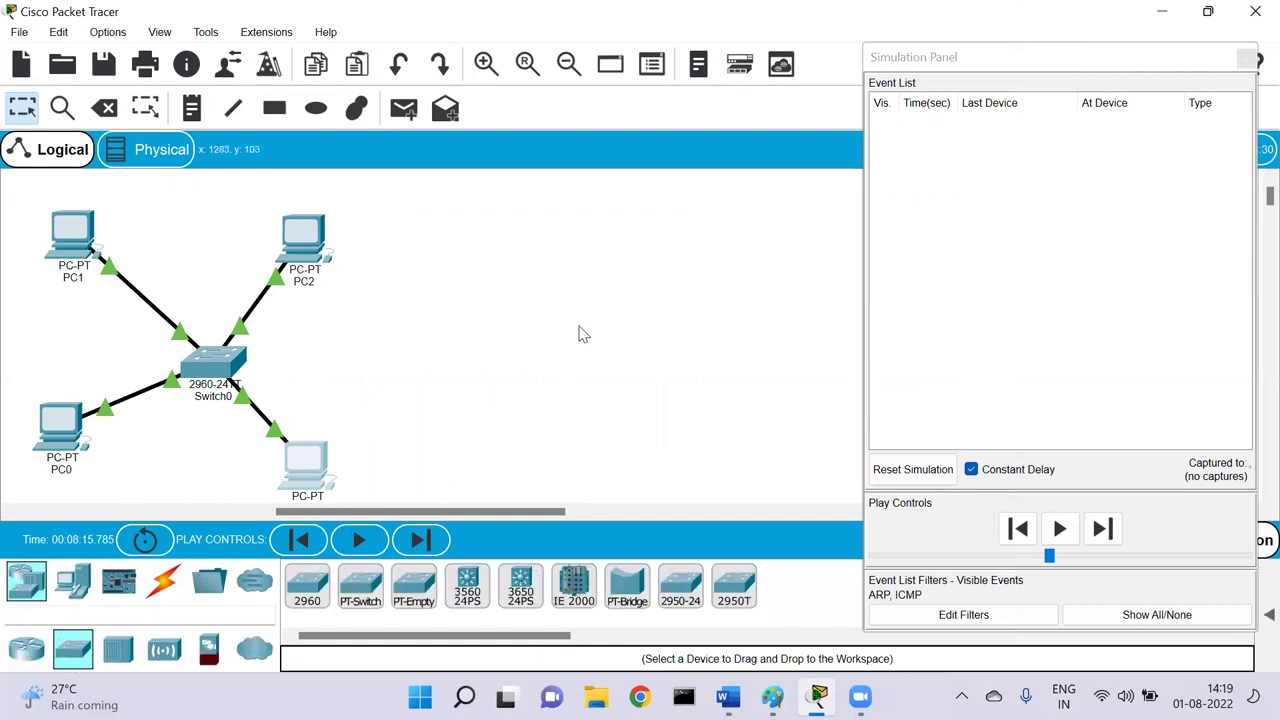
left_click_drag(307, 585, 549, 340)
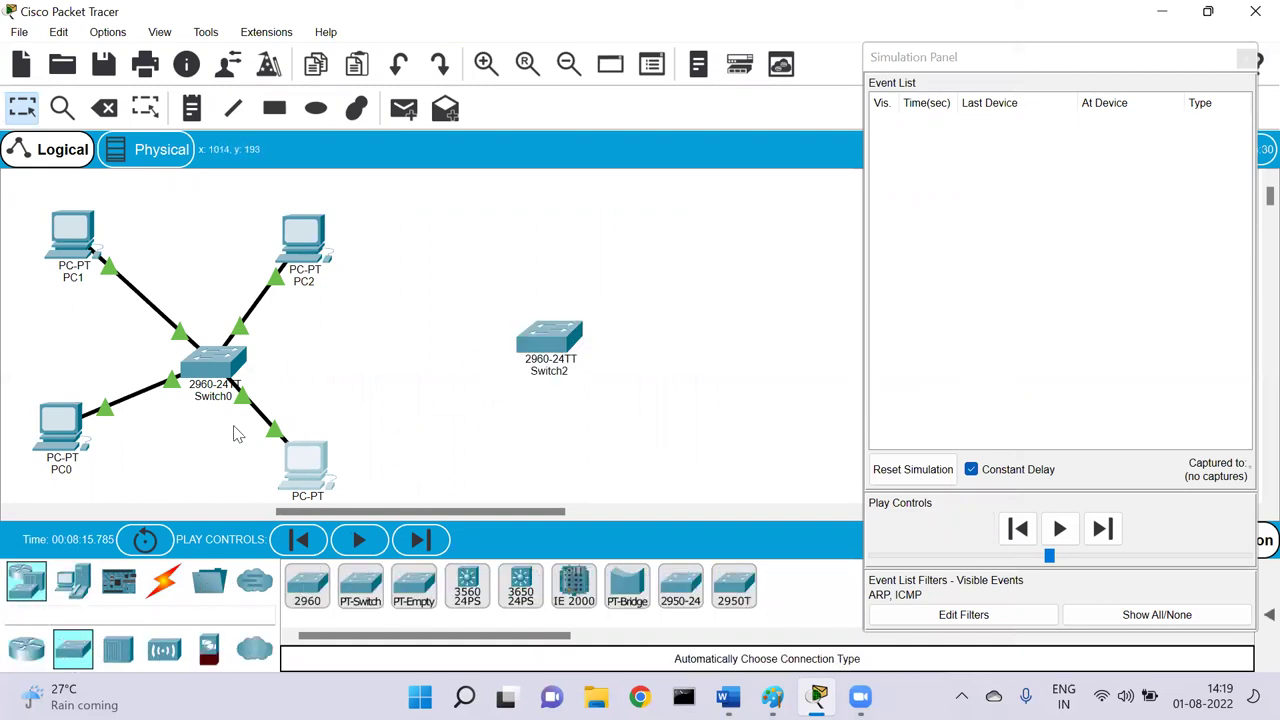
Delete the cables linking PC2 and PC3 to Switch0.
key("Delete")
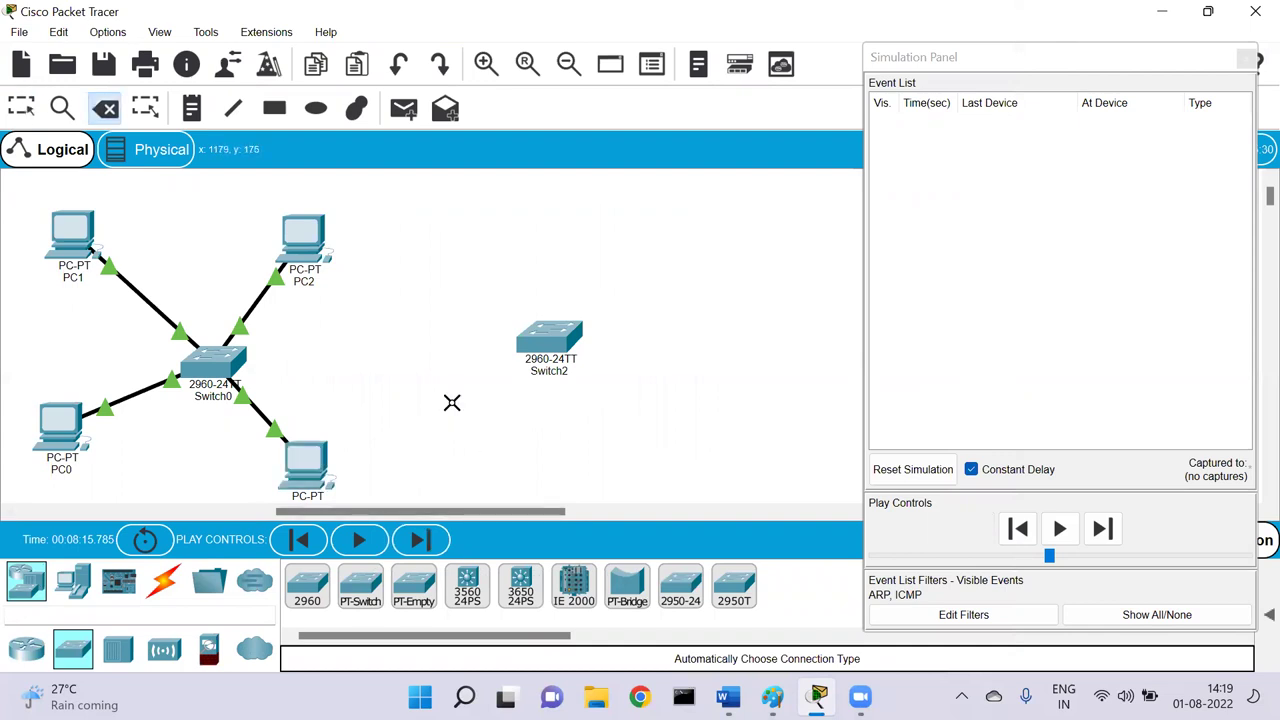
left_click(255, 412)
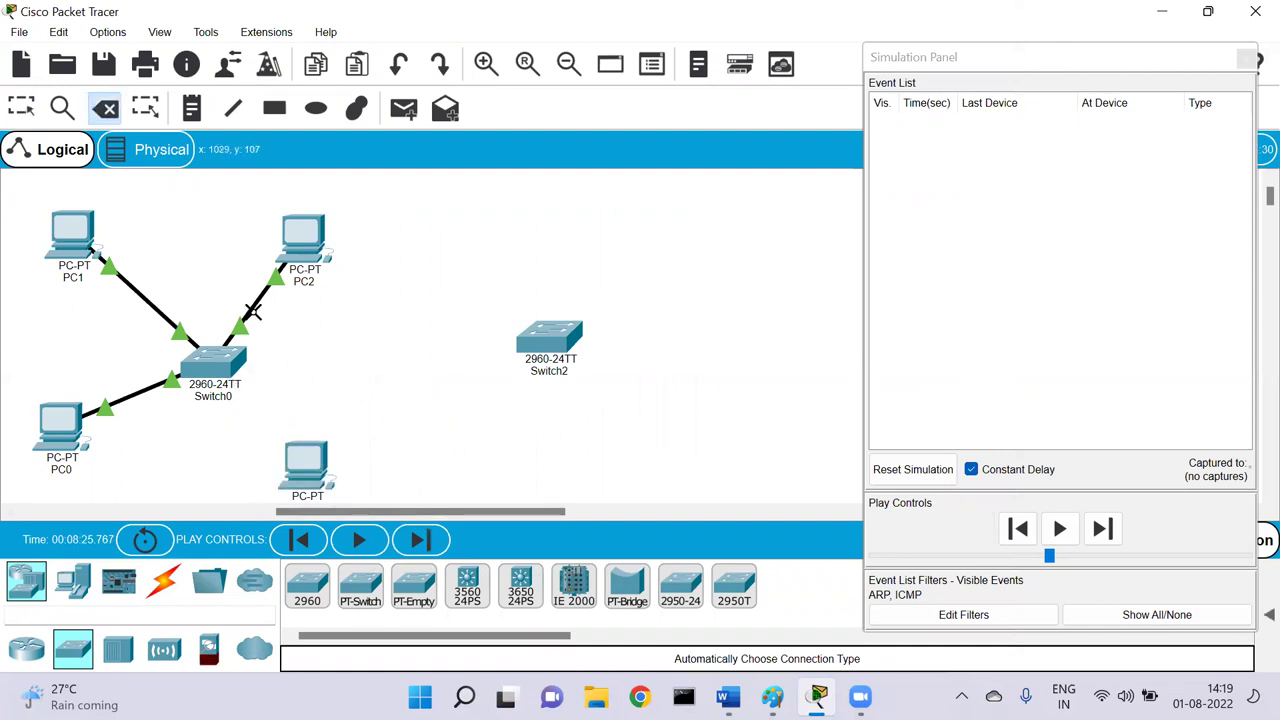
left_click(252, 313)
key("Escape")
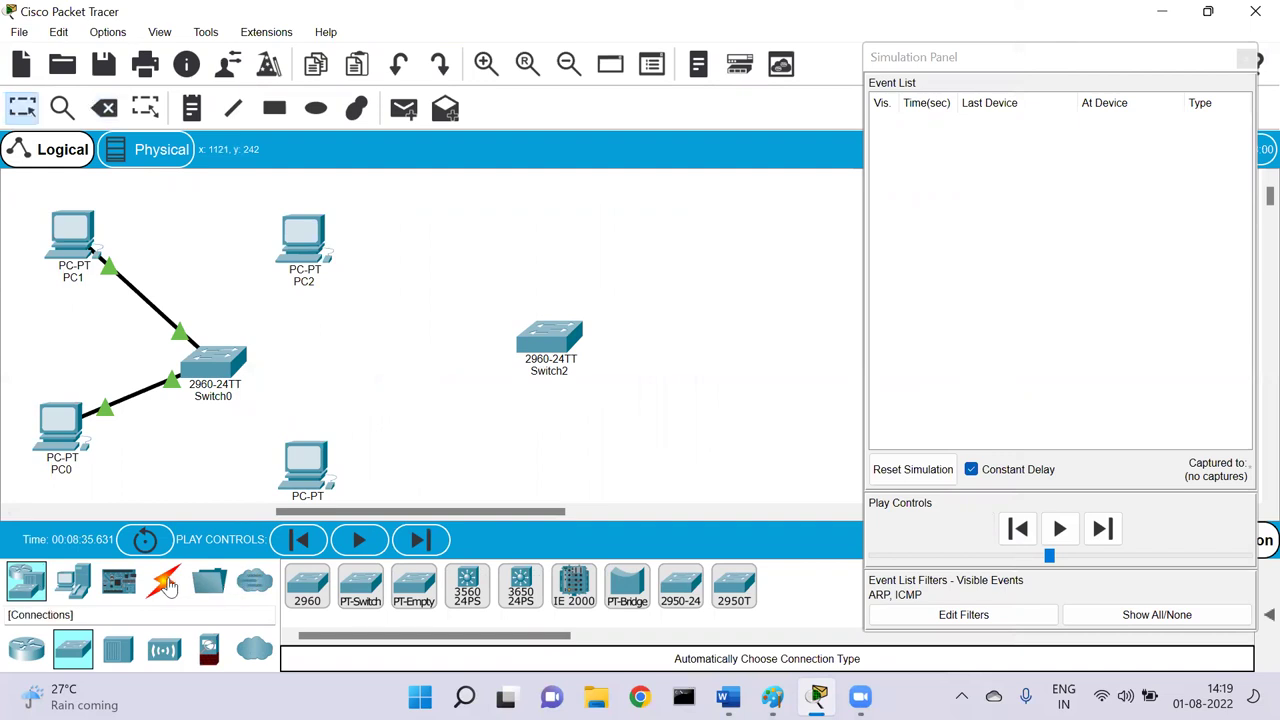
Cable PC2 and PC3 to Switch2 with the automatic connection cable.
left_click(163, 580)
left_click(307, 585)
left_click(303, 242)
left_click(545, 338)
left_click(307, 585)
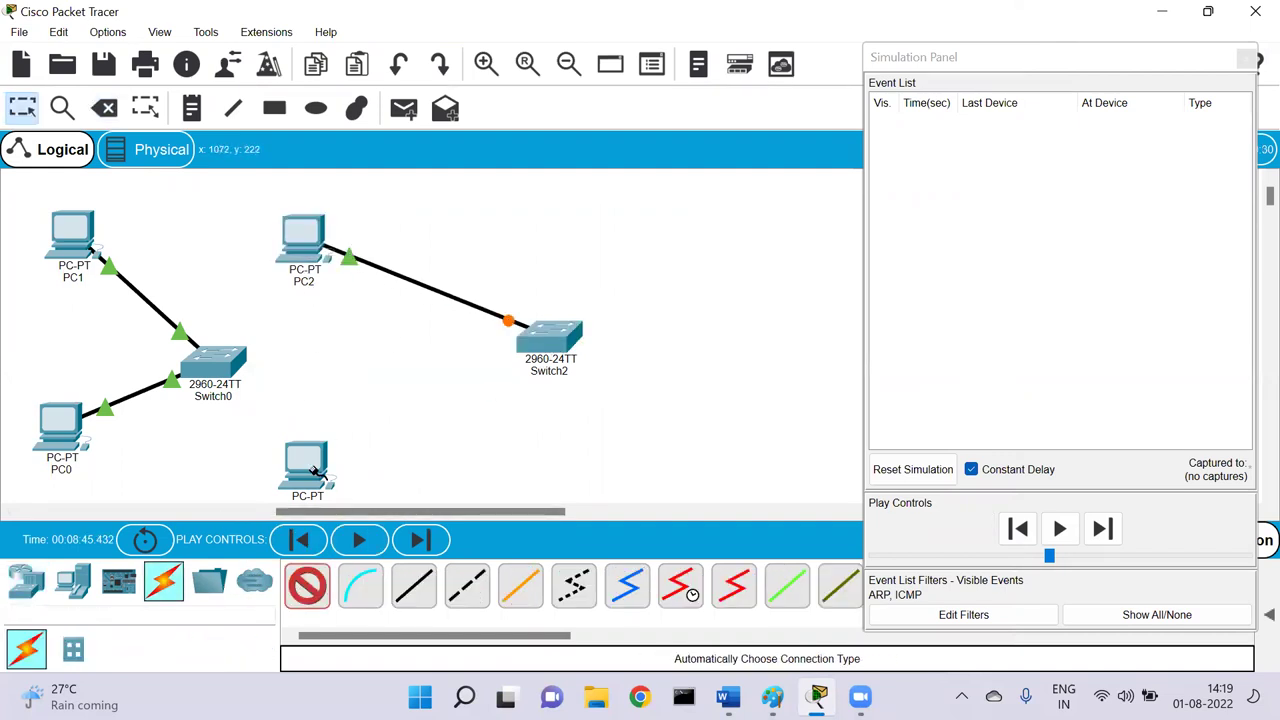
left_click(307, 462)
left_click(530, 355)
Move PC2 and PC3 to the right of Switch2.
left_click_drag(305, 237, 730, 268)
left_click_drag(290, 462, 725, 450)
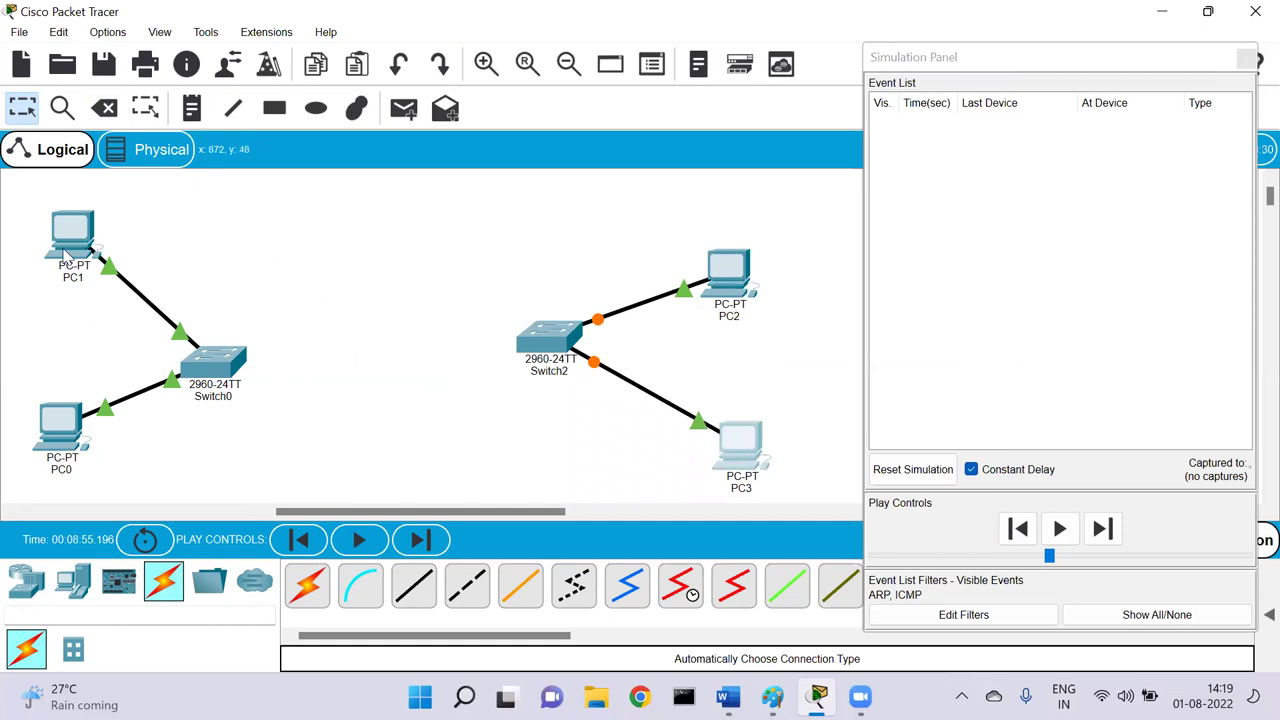
left_click(80, 430)
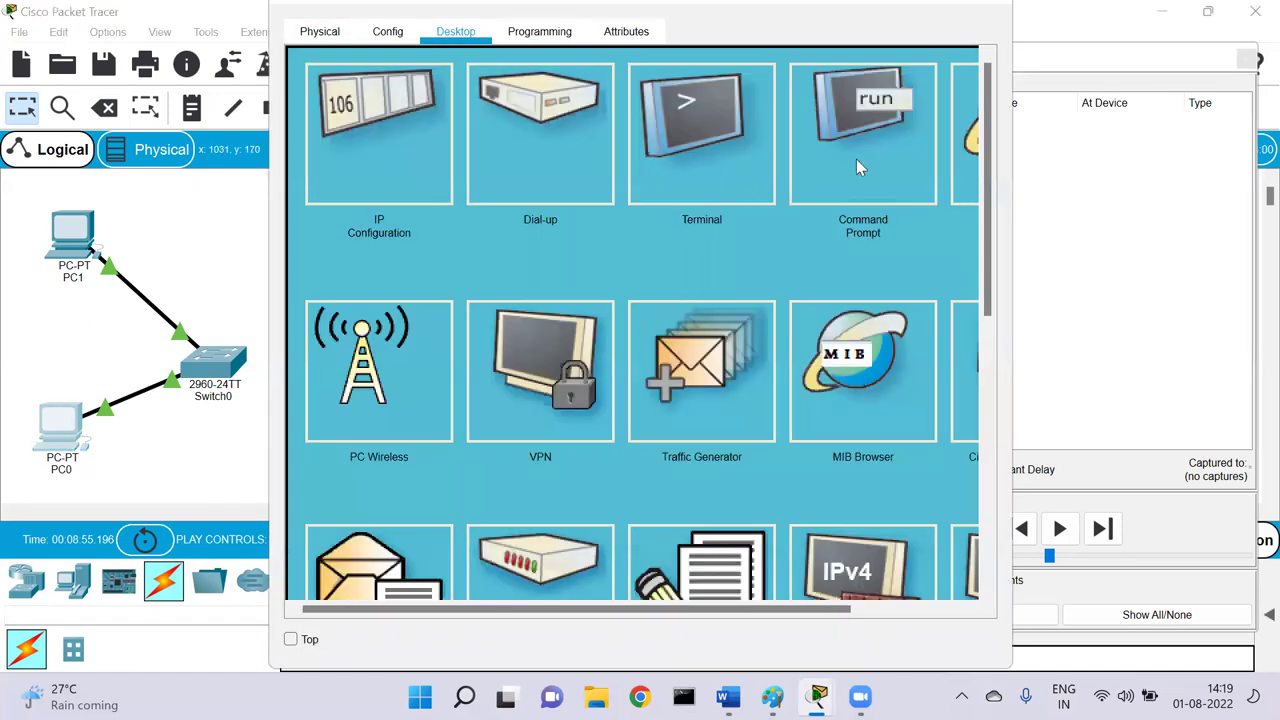
Run ping 10.0.0.2 from PC0's command prompt and return to the topology.
left_click(856, 162)
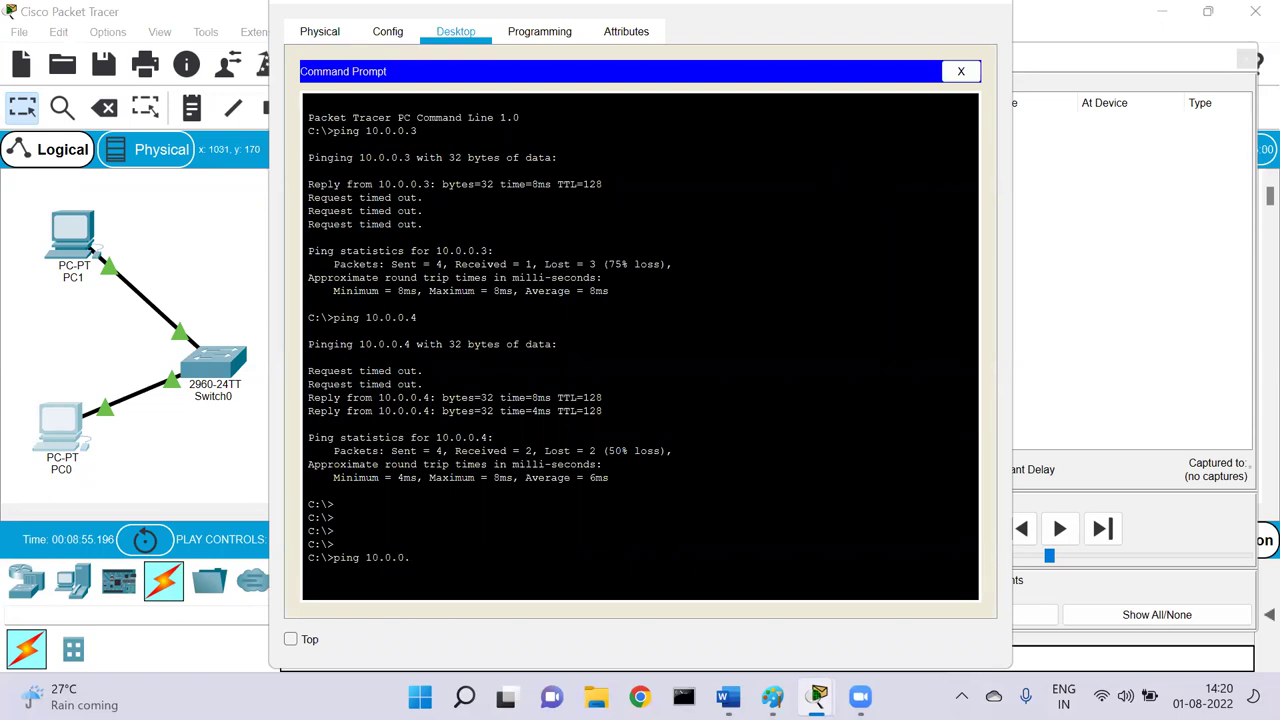
type("ping 10.0.0.2")
key("Return")
left_click(180, 286)
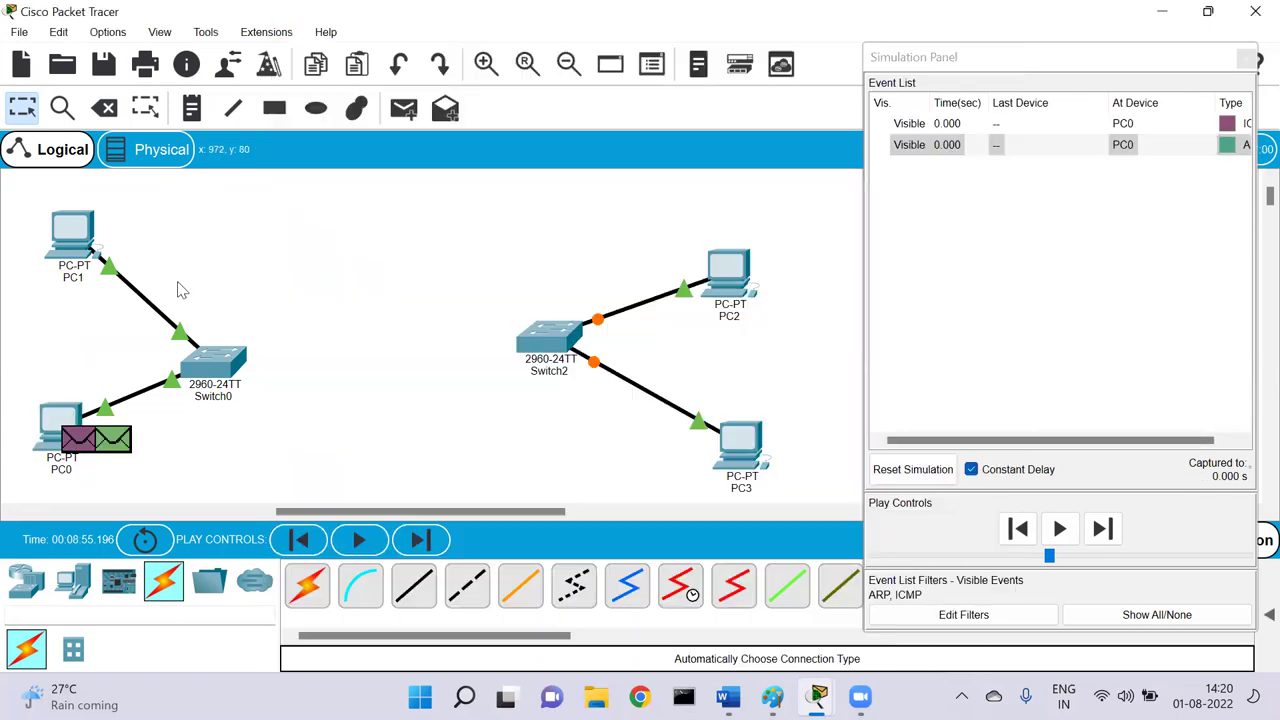
Step the ARP request through Switch0 to PC1 until PC1's reply arrives, widening the simulation panel.
left_click(1102, 527)
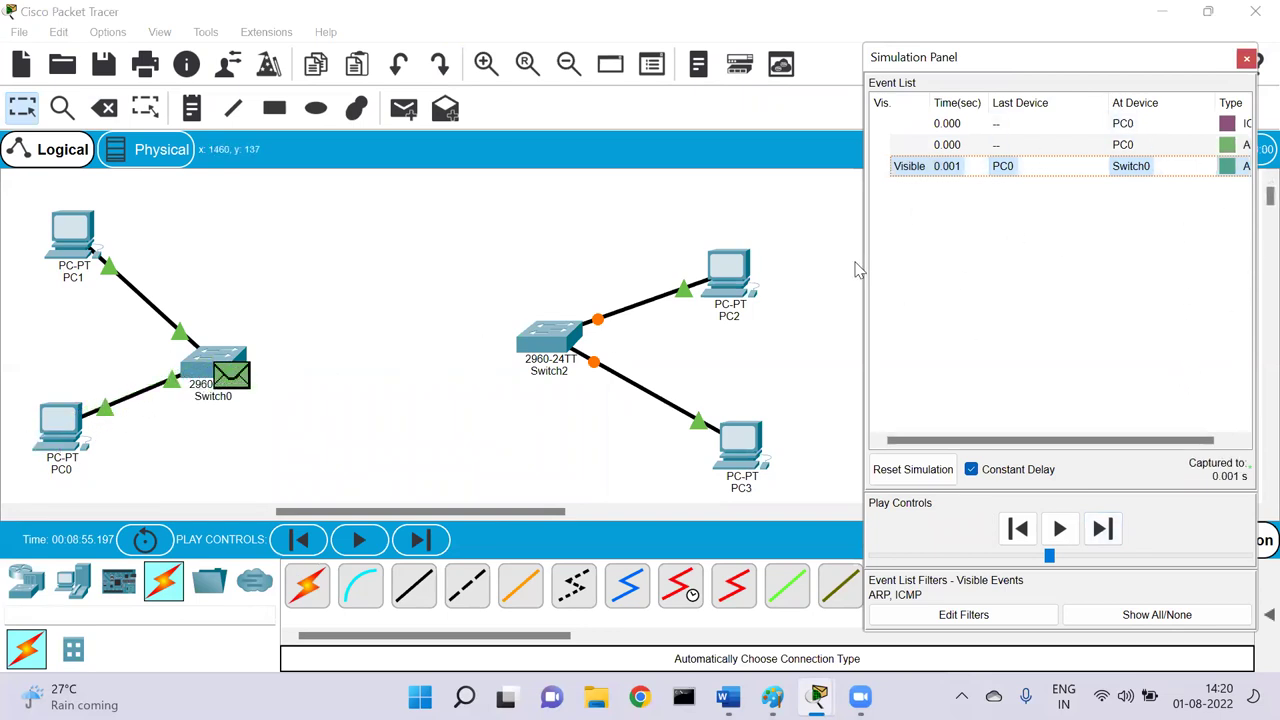
left_click_drag(860, 261, 822, 261)
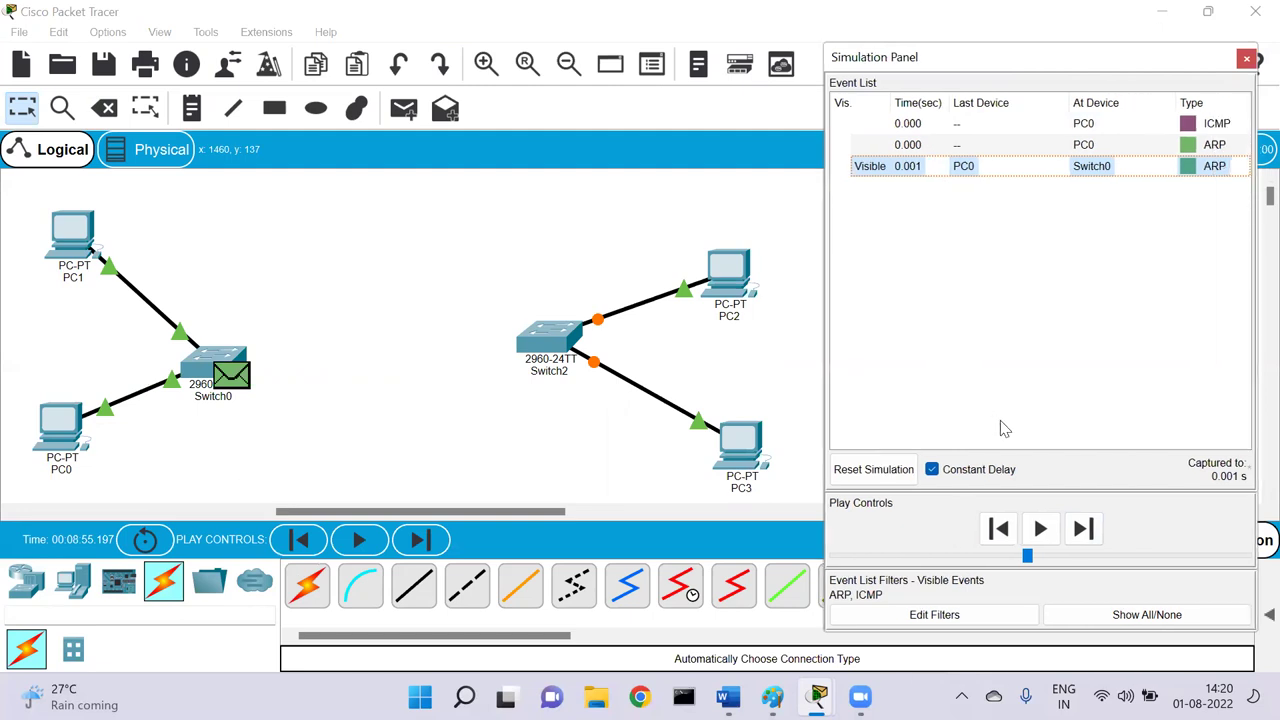
left_click(1083, 528)
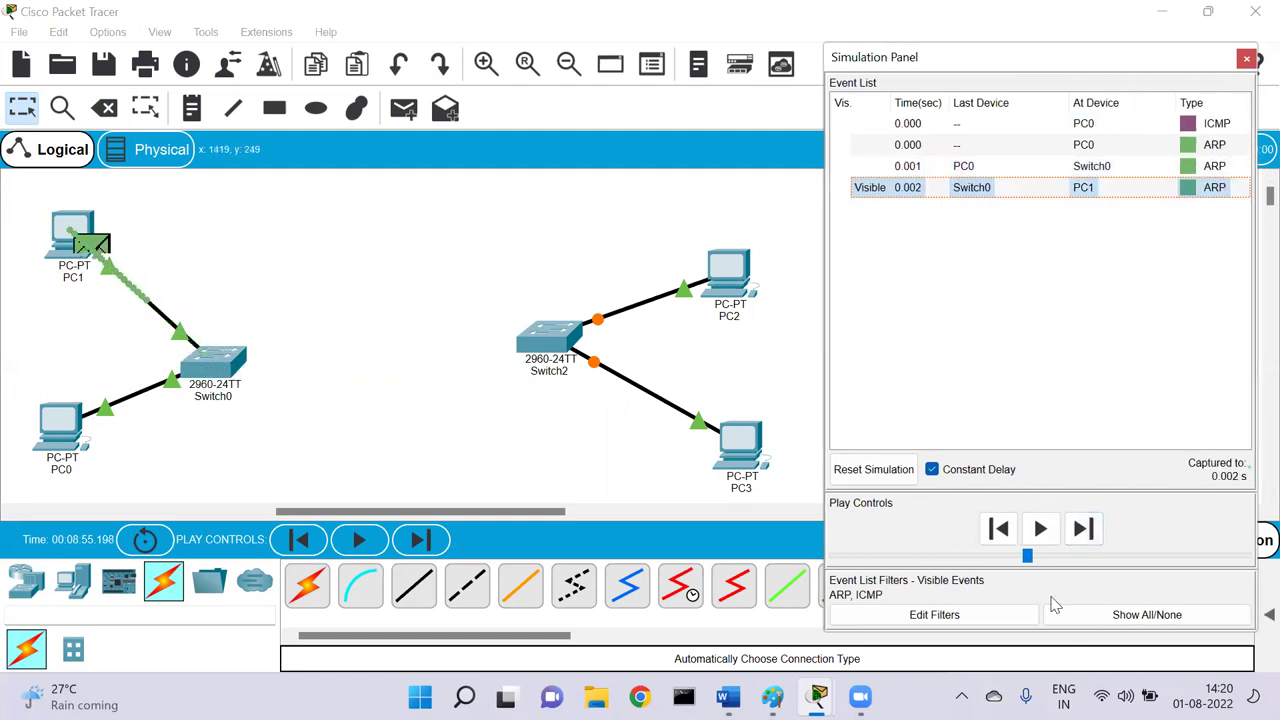
left_click(1083, 528)
left_click(280, 397)
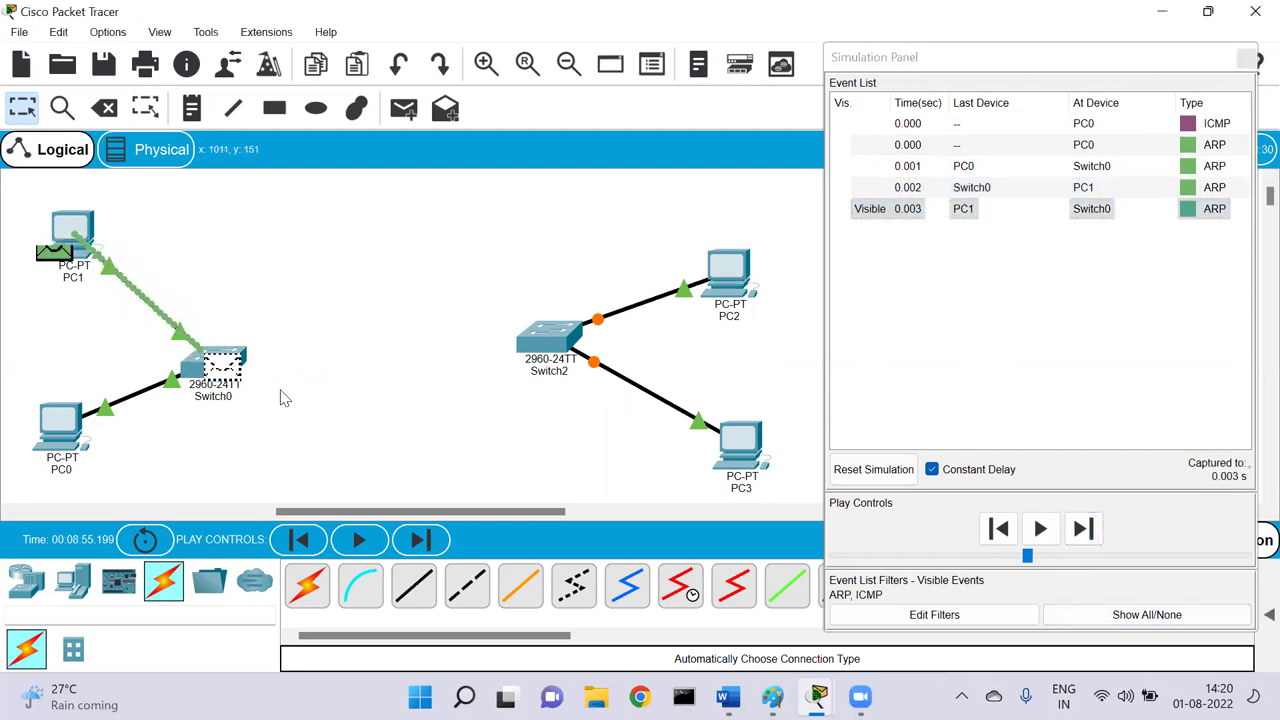
left_click(210, 370)
Rerun show mac-address-table on Switch0, then forward the ARP reply back to PC0.
key("Up")
key("Return")
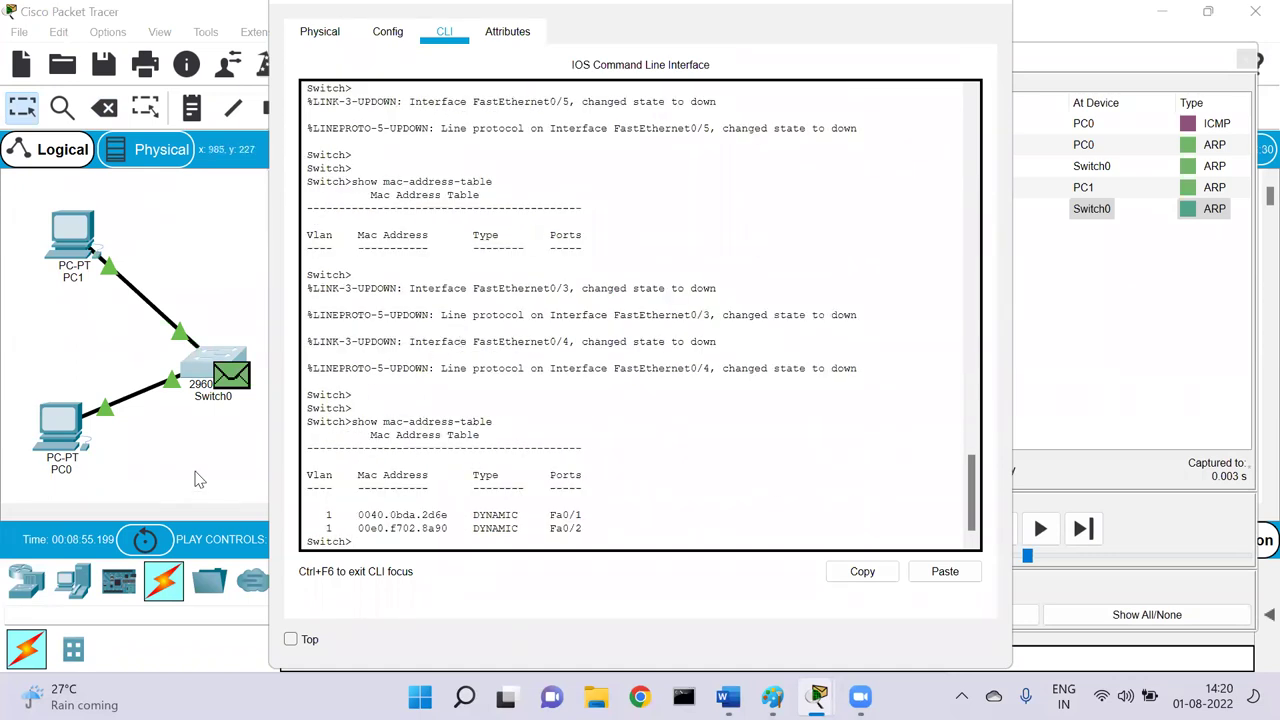
left_click(988, 14)
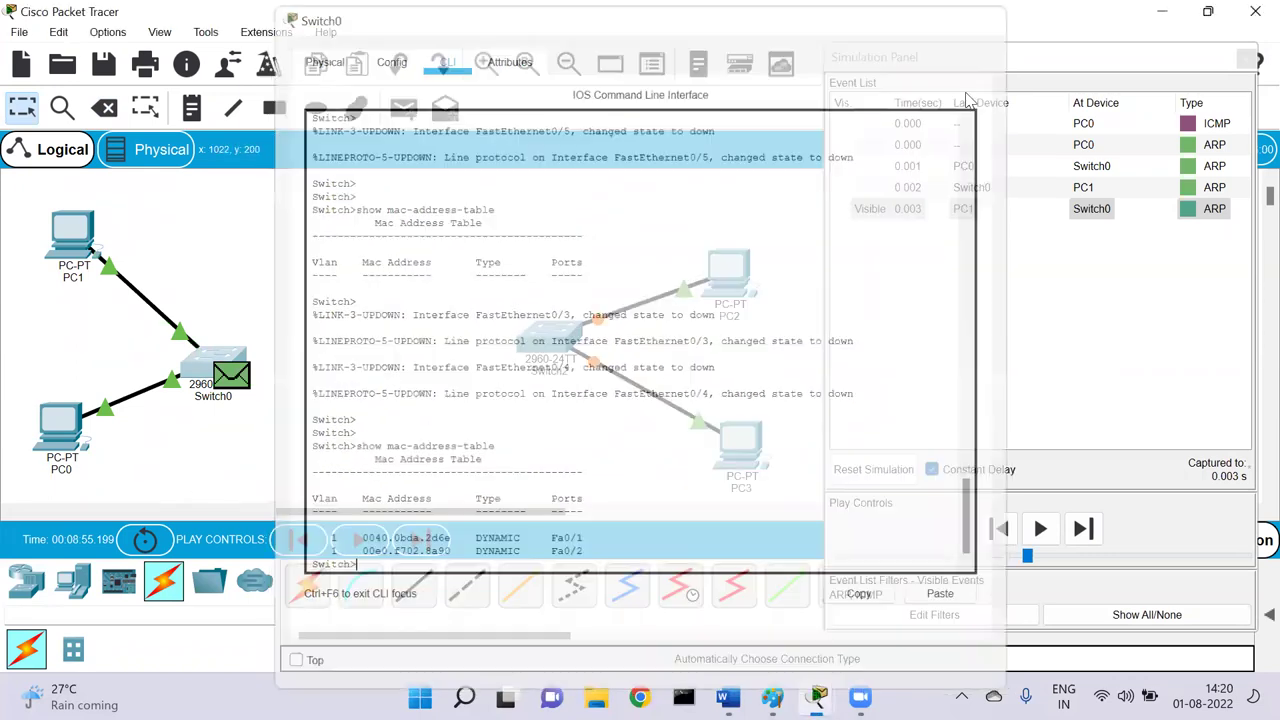
left_click(1083, 528)
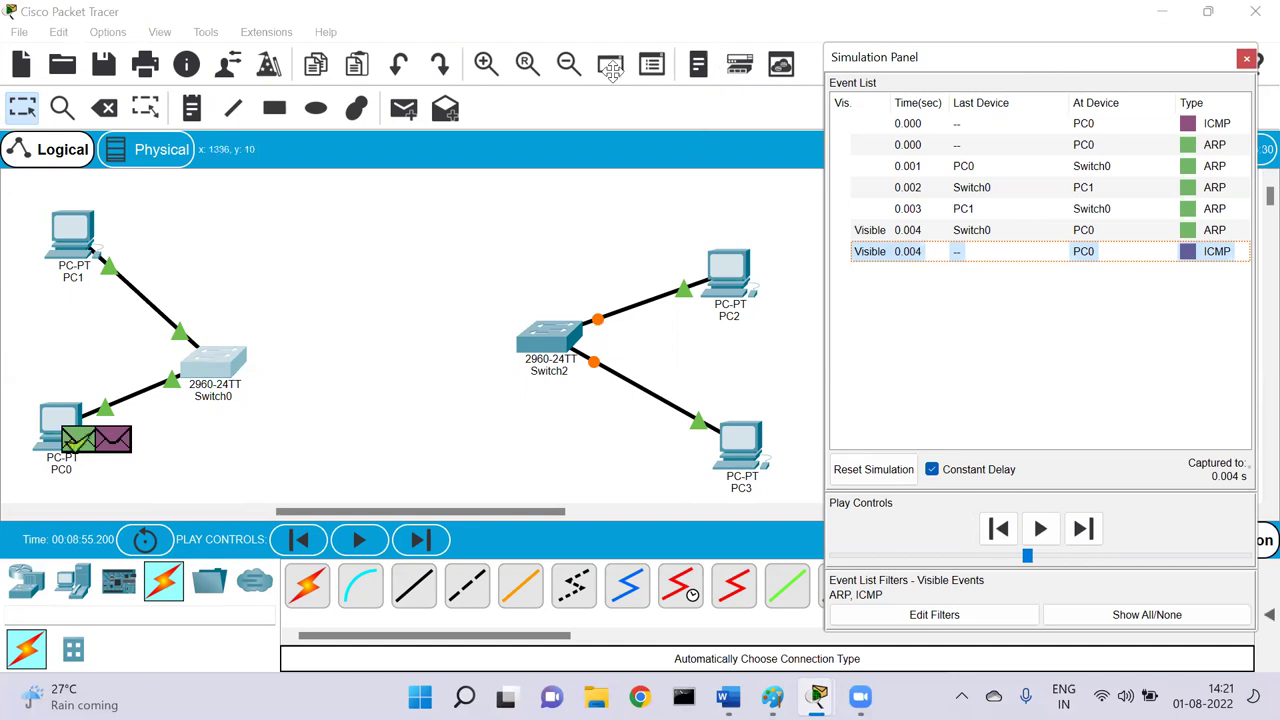
Run show mac-address-table in Switch2's CLI to list its learned entries.
left_click(707, 330)
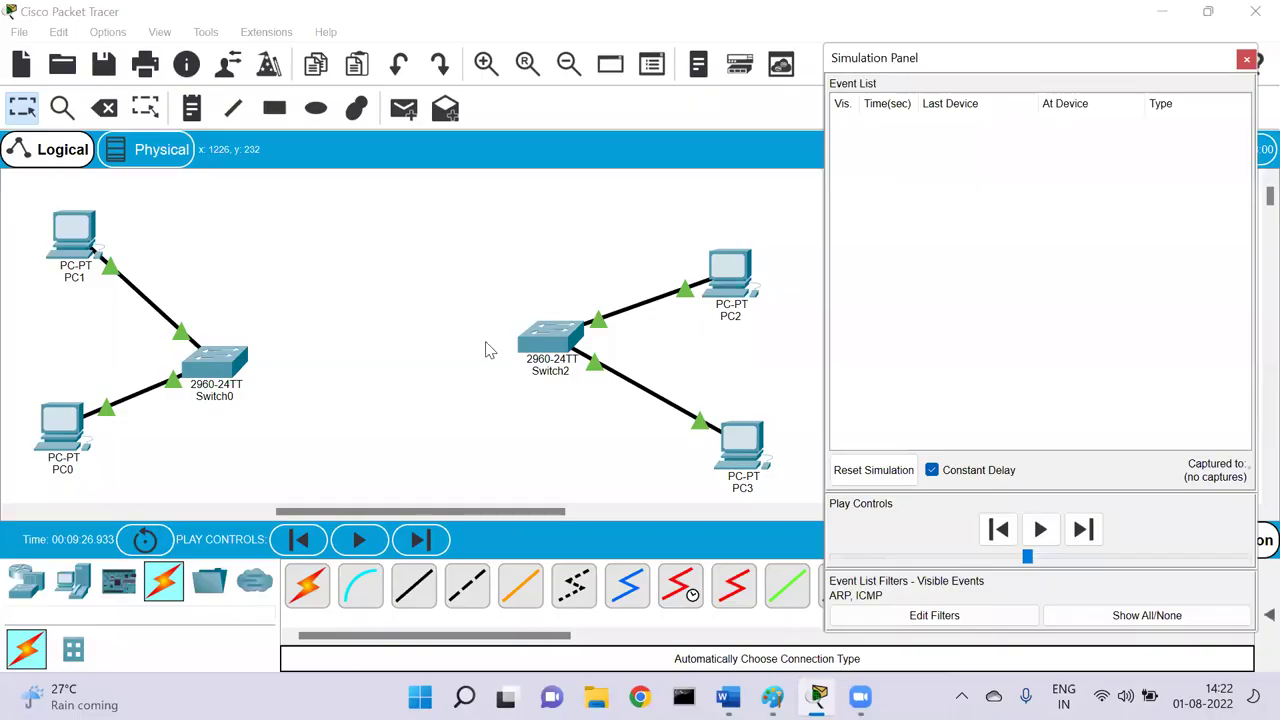
left_click(488, 349)
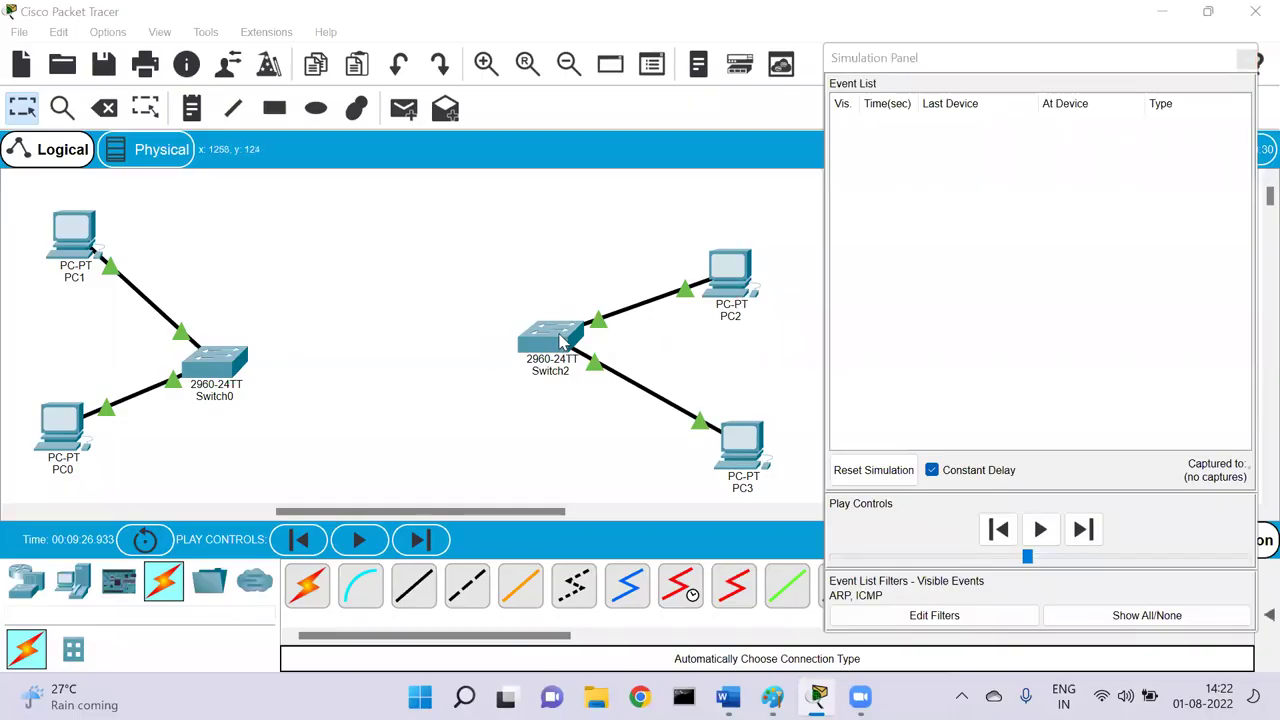
left_click(560, 338)
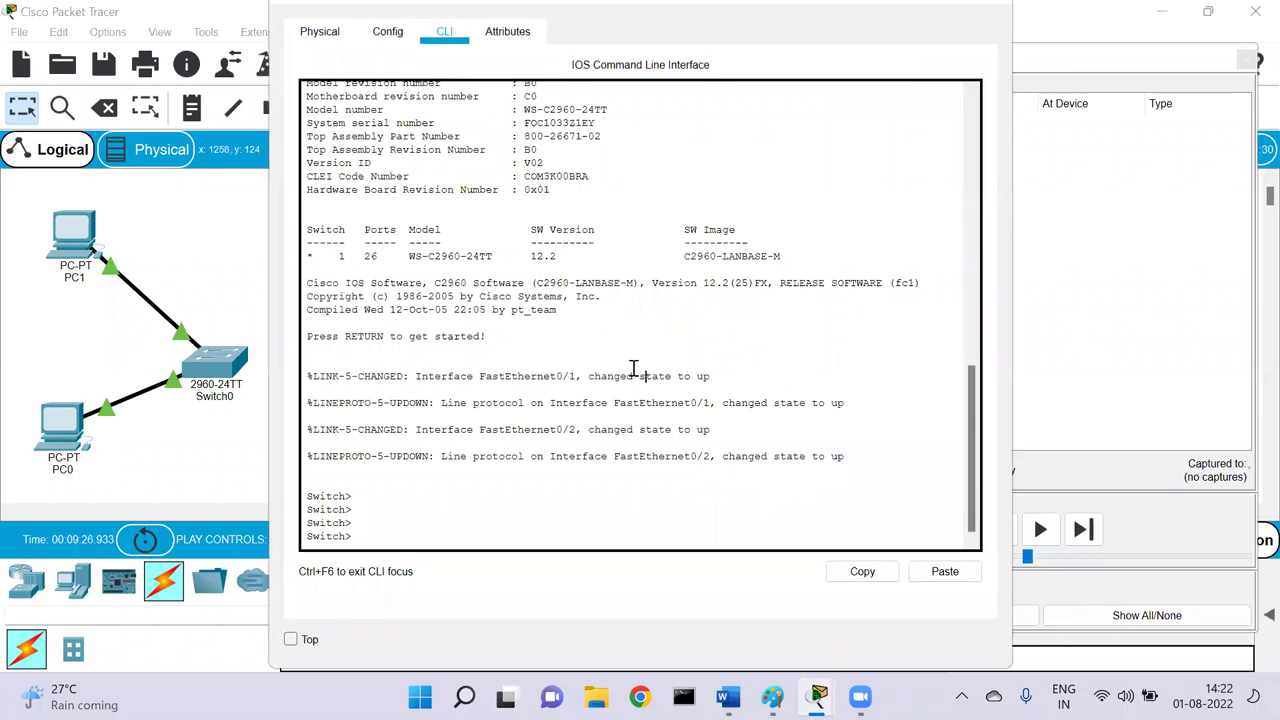
key("Return")
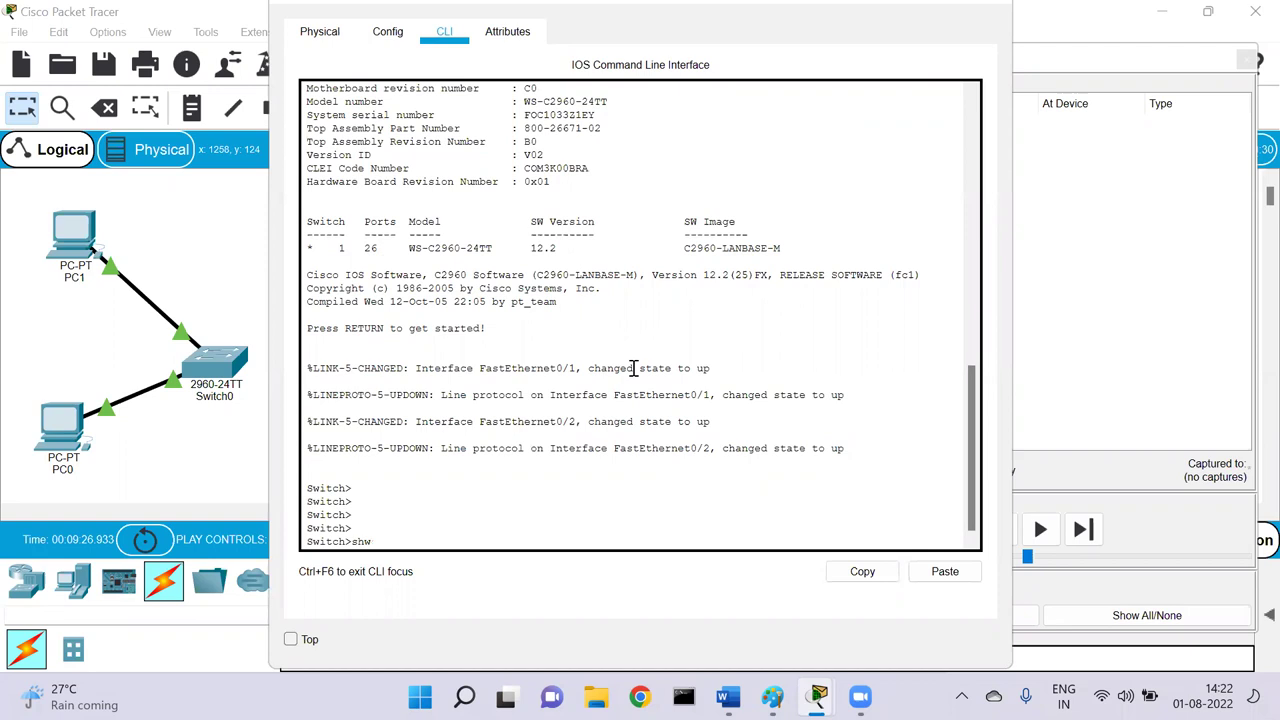
type("show mac-")
key("Tab")
type("a")
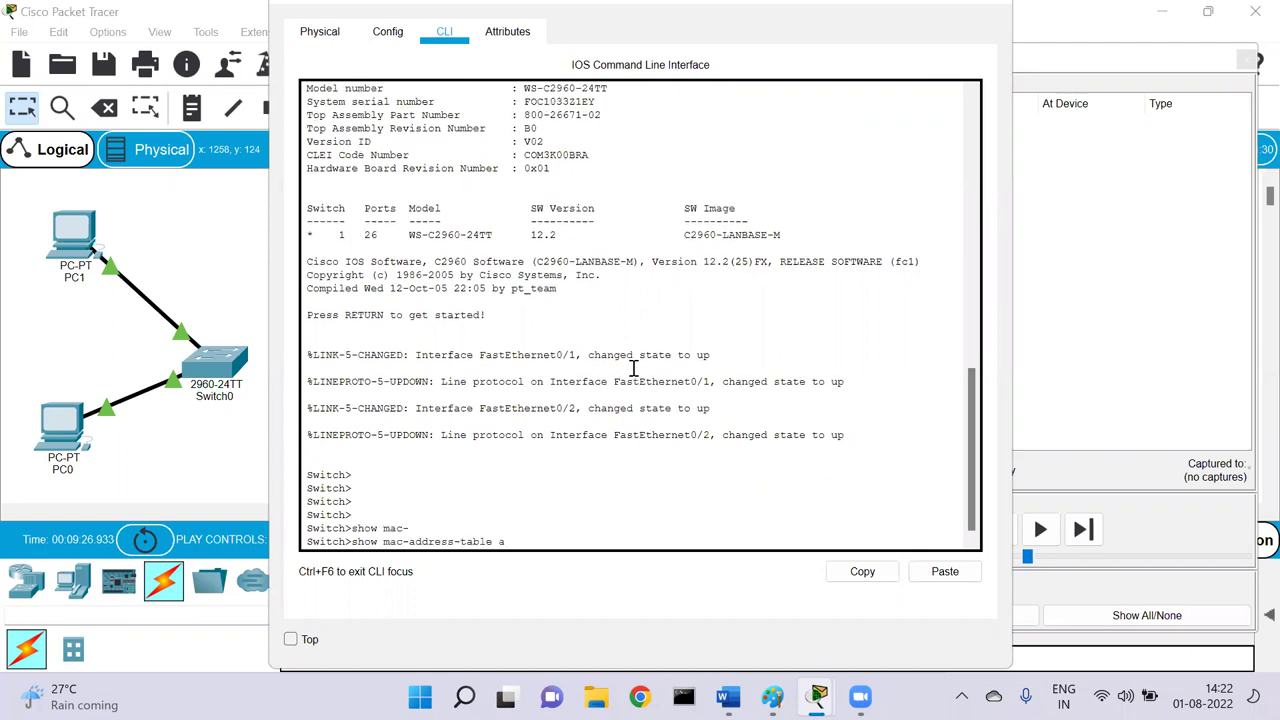
key("Return")
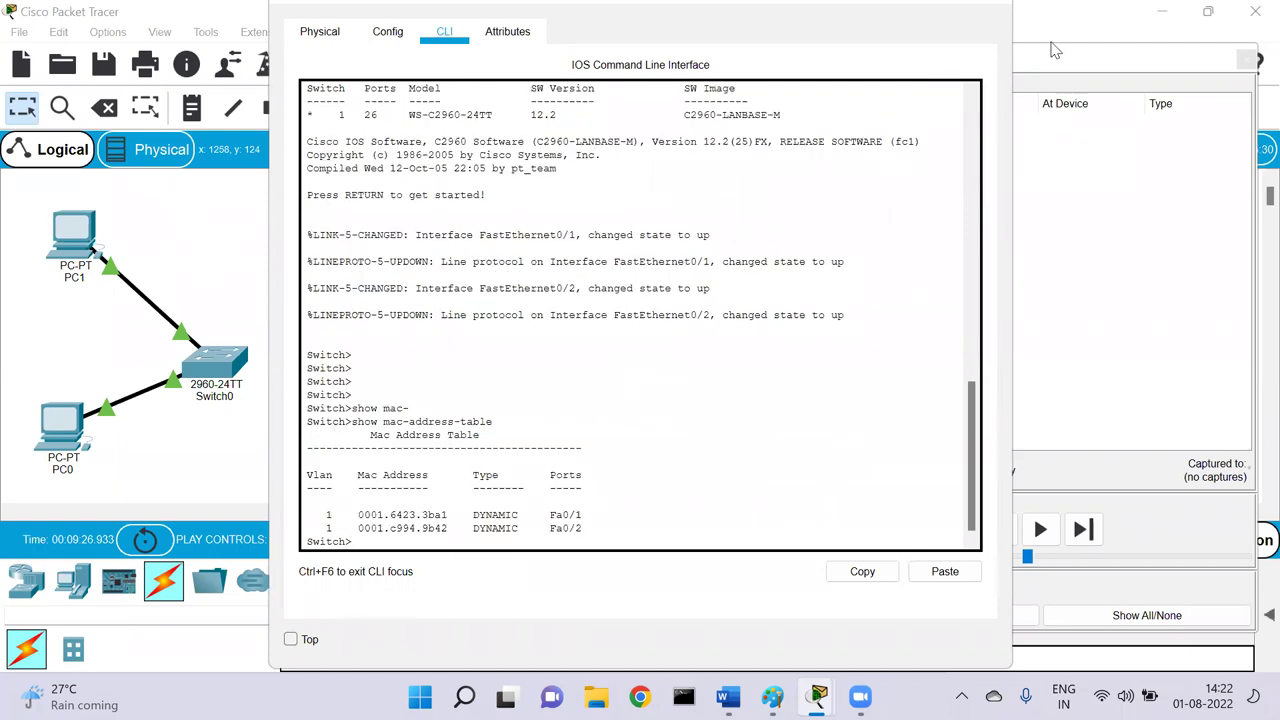
left_click(1000, 14)
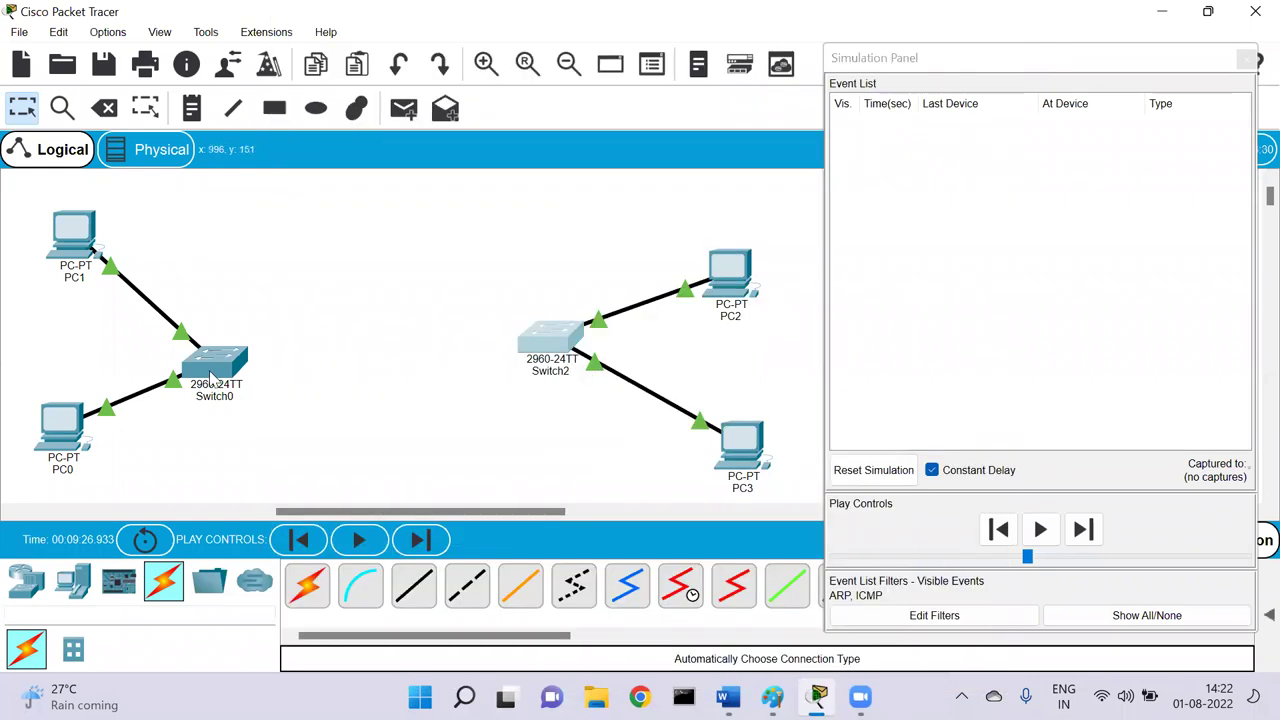
Rerun show mac-address-table on Switch0 and close its window.
left_click(210, 377)
key("Up")
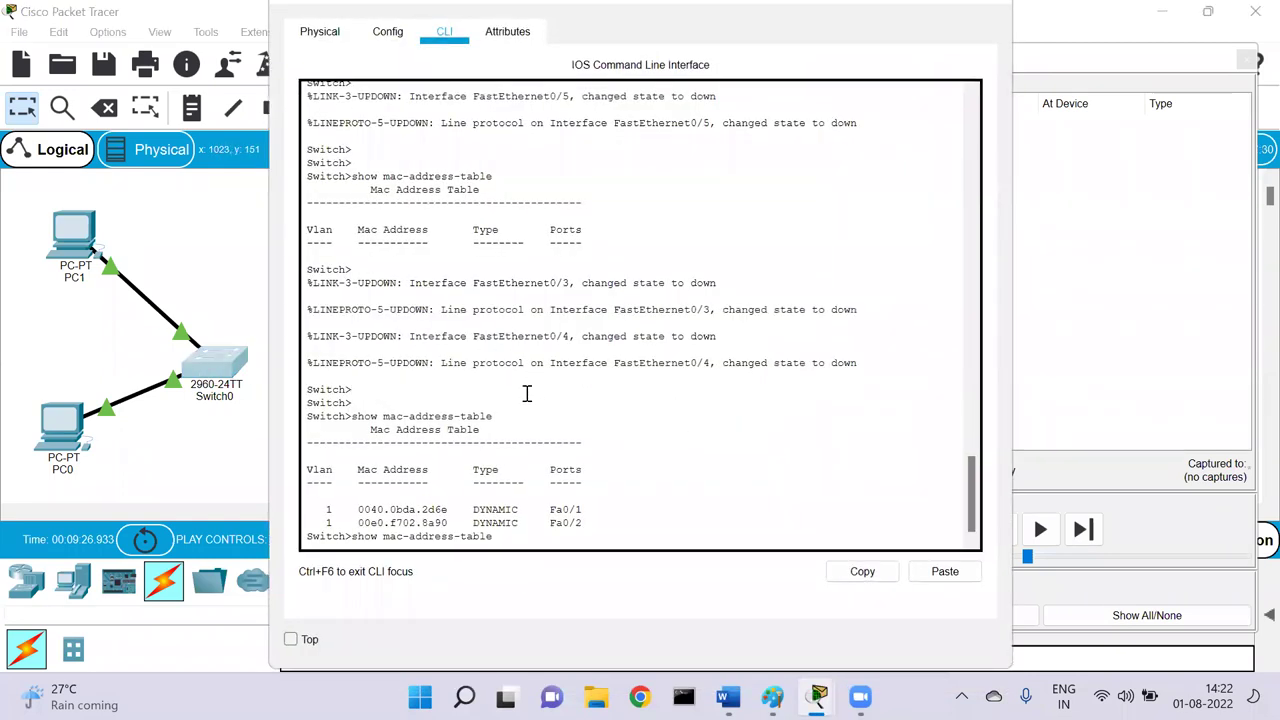
key("Return")
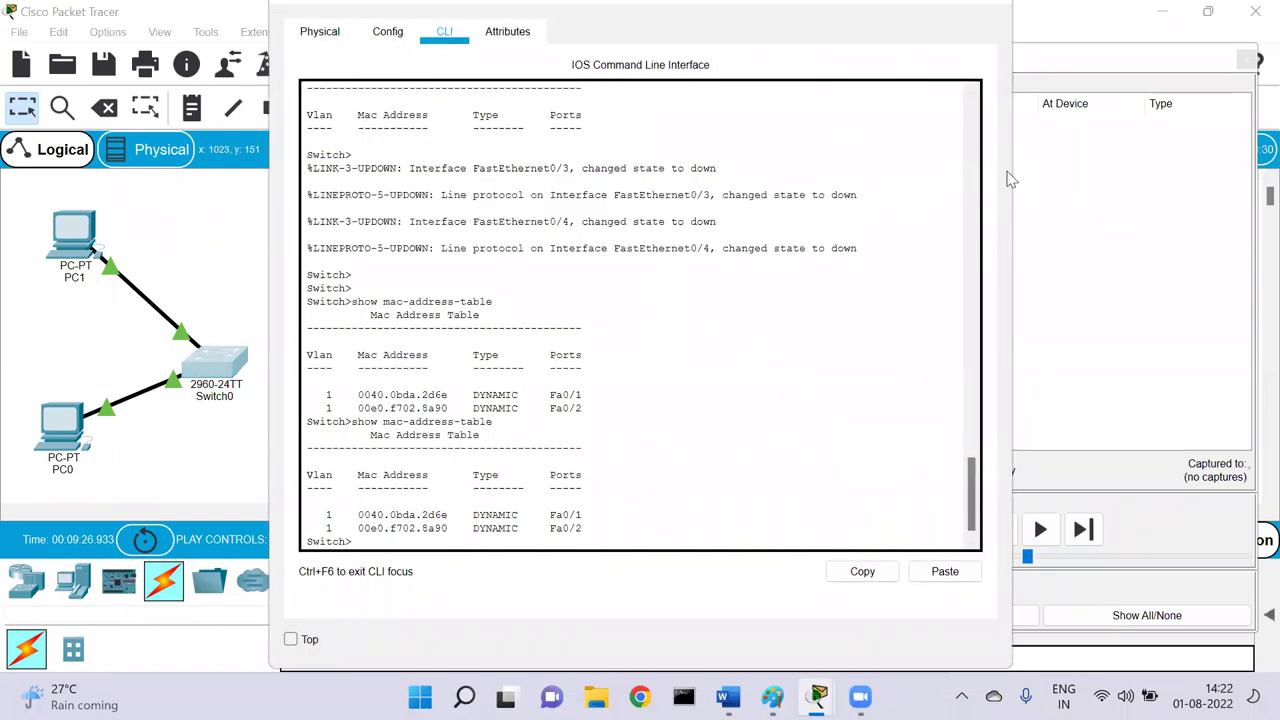
left_click(988, 15)
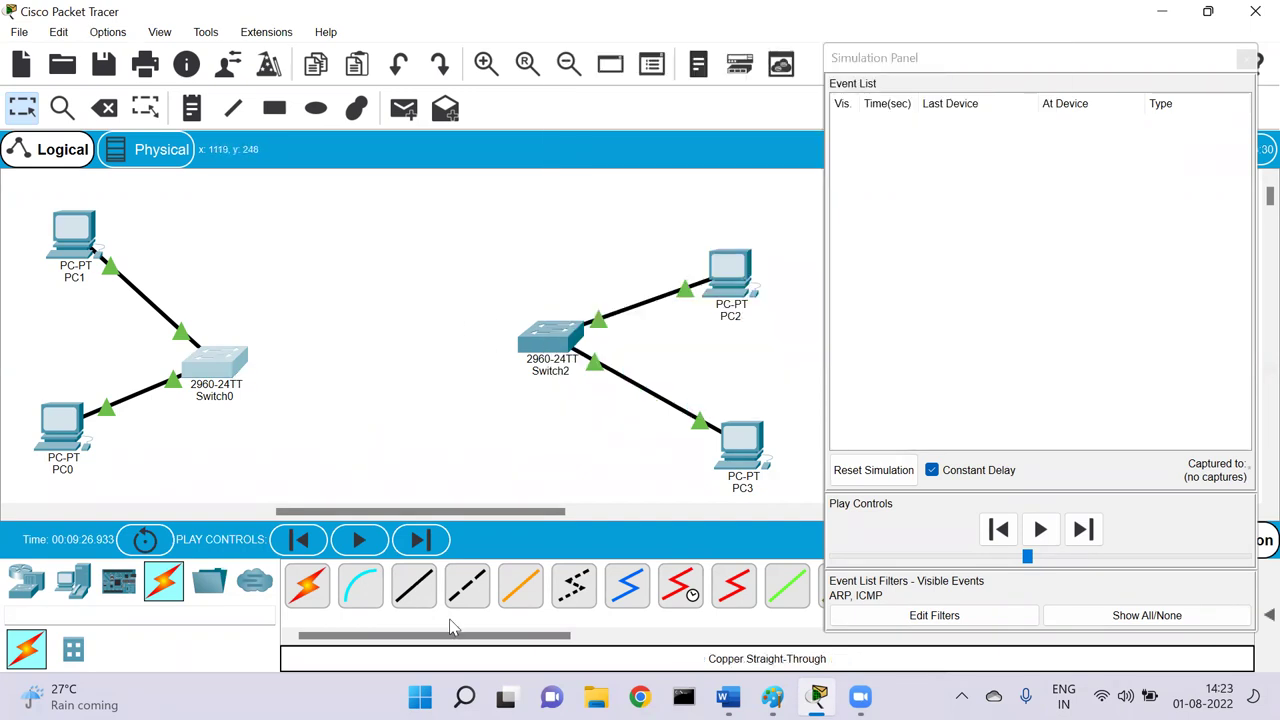
Place a PT-Bridge, Bridge0, between Switch0 and Switch2.
left_click(72, 584)
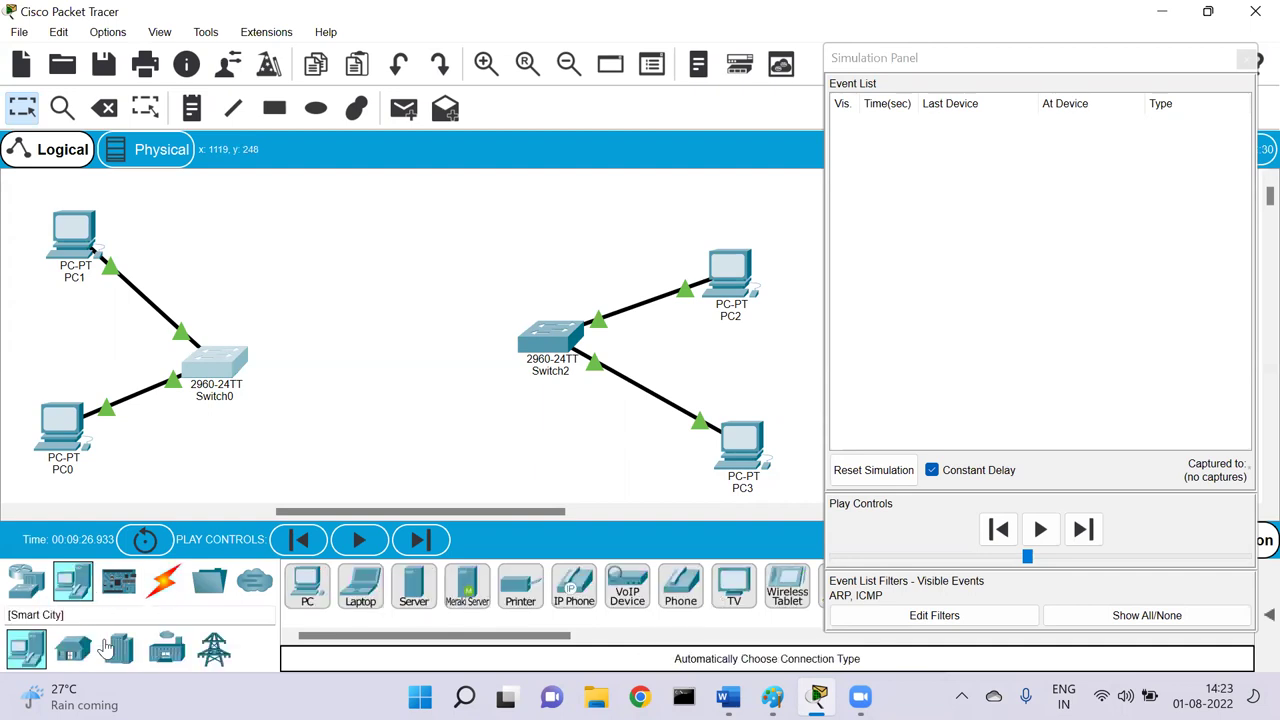
left_click(26, 584)
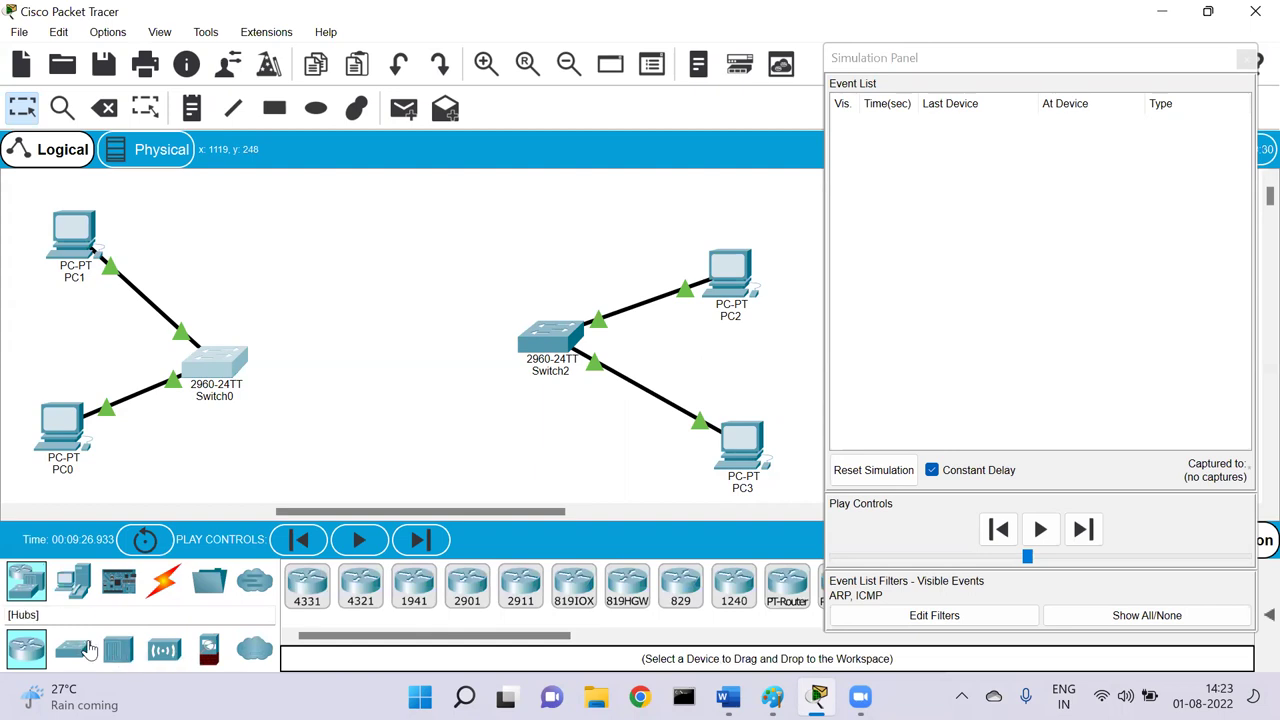
left_click(73, 650)
left_click_drag(627, 588, 396, 355)
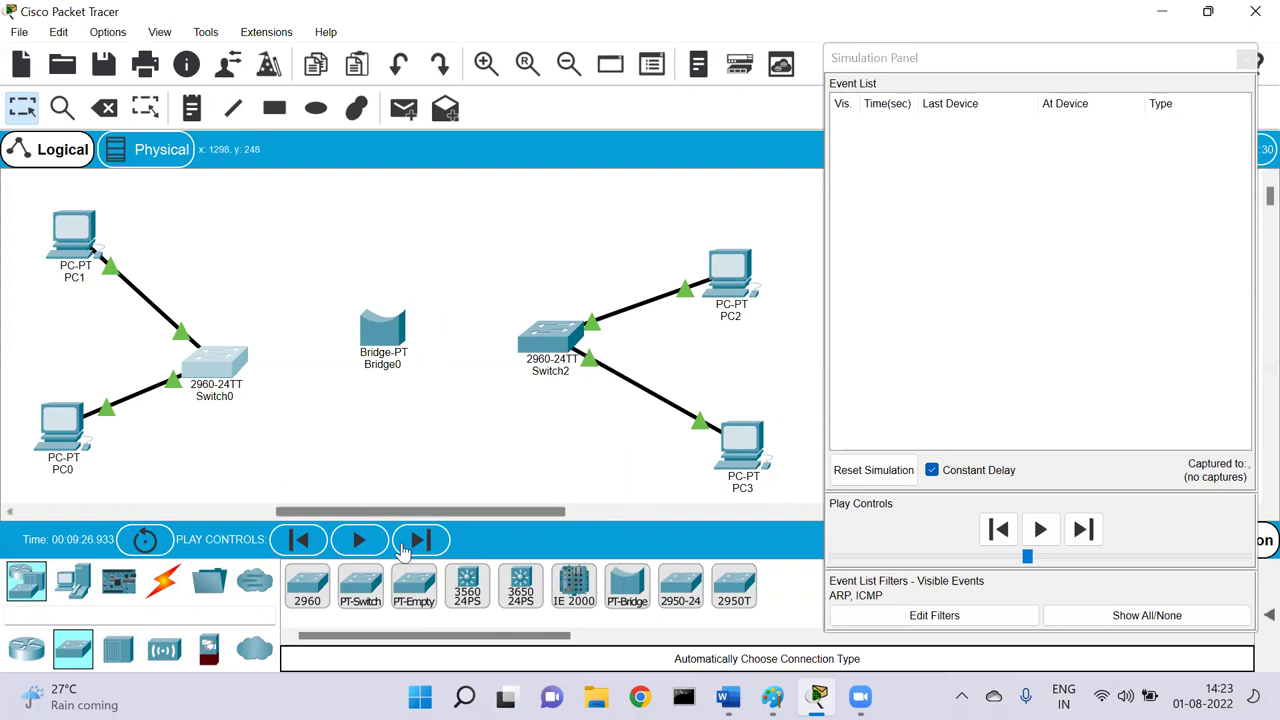
Cable Switch0 to Bridge0 and Bridge0 to Switch2 with automatic cables.
left_click(163, 580)
left_click(307, 585)
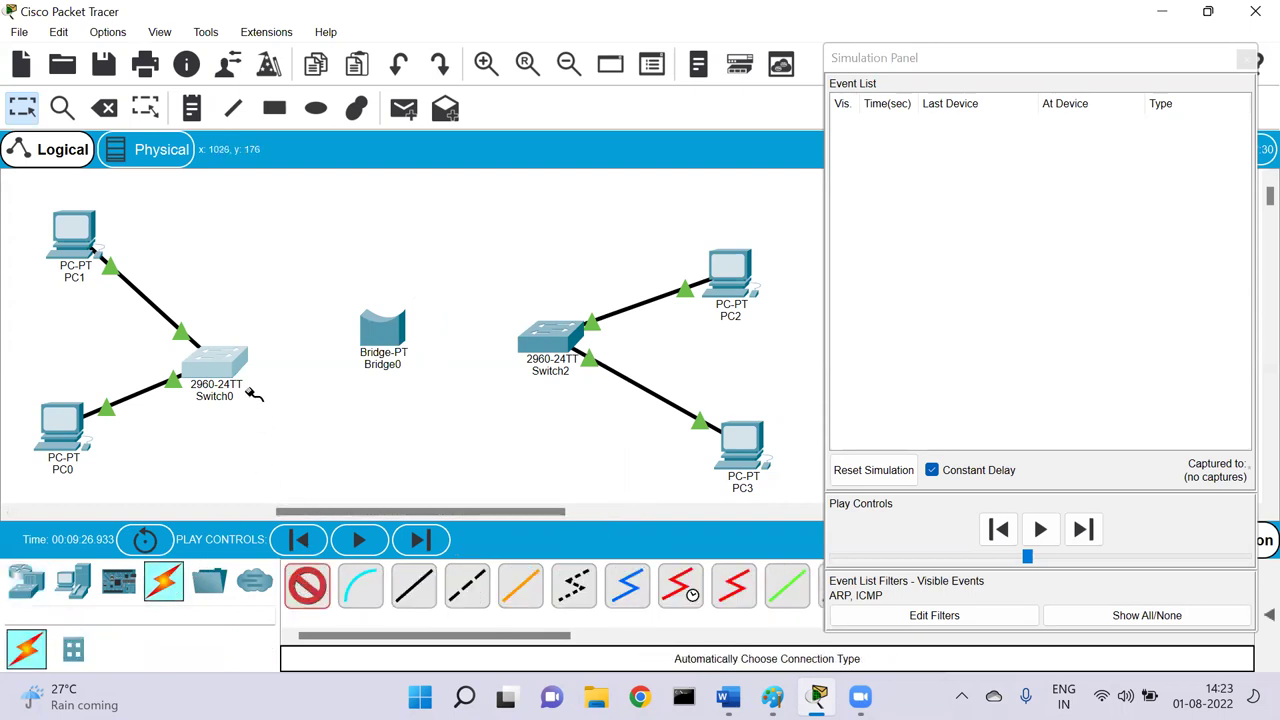
left_click(252, 357)
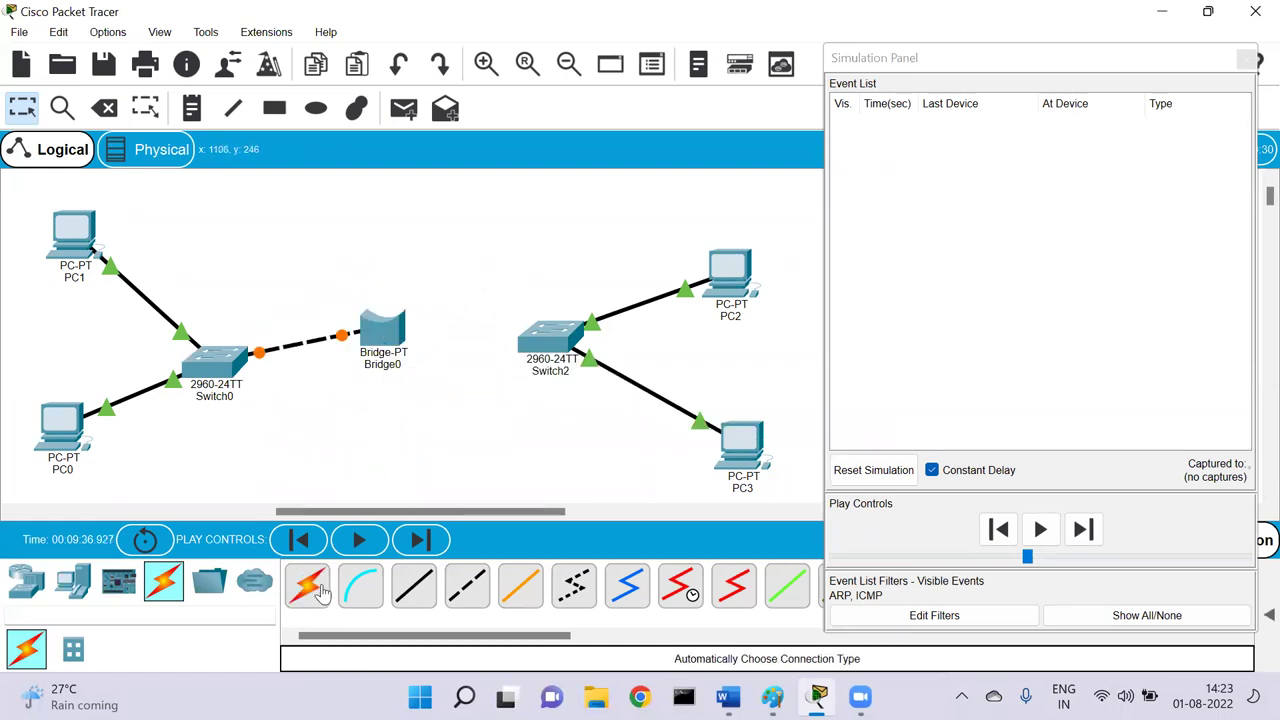
left_click(310, 588)
left_click(398, 332)
left_click(548, 337)
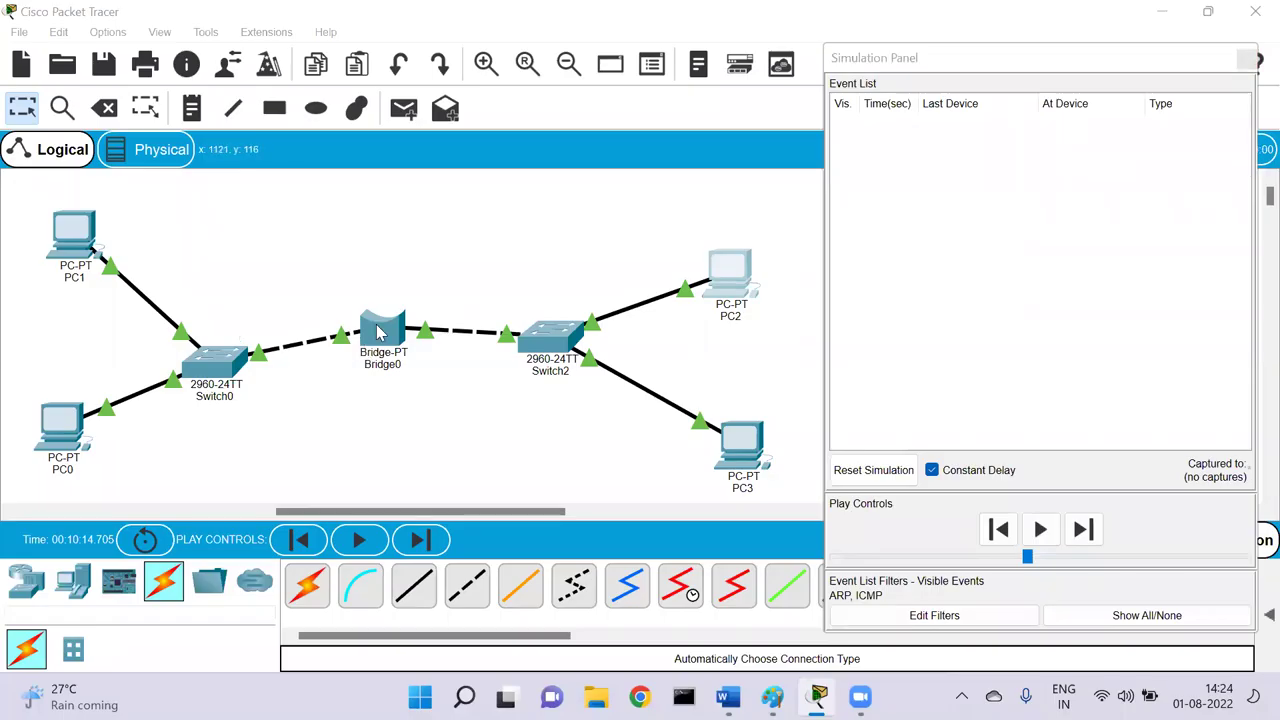
left_click(381, 333)
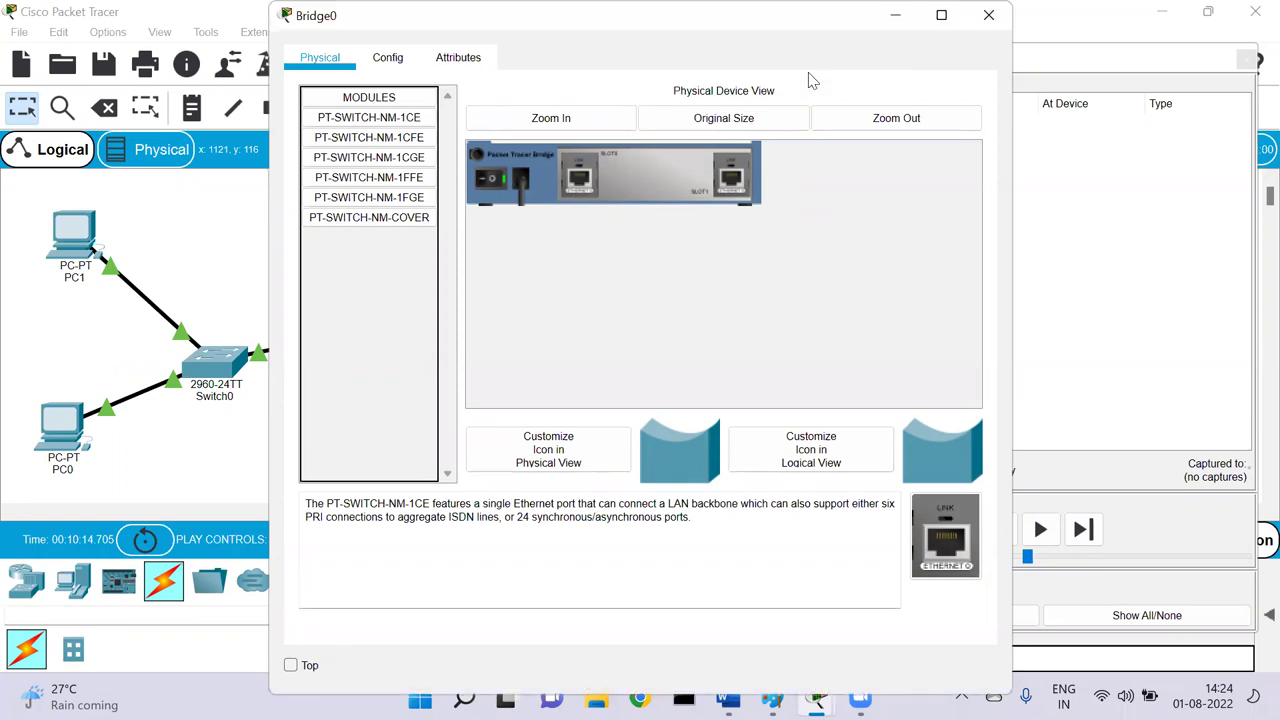
key("alt+F4")
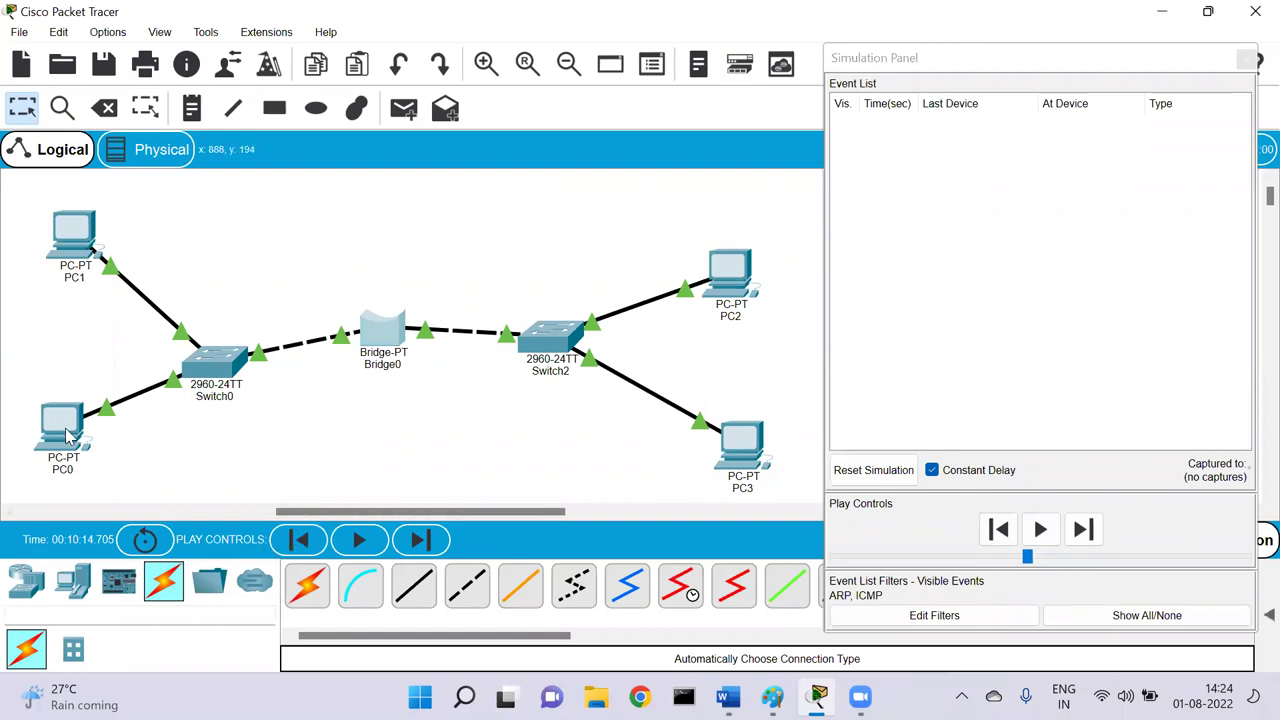
Rerun ping 10.0.0.4 from PC0's command prompt and return to the topology.
left_click(68, 432)
left_click(835, 195)
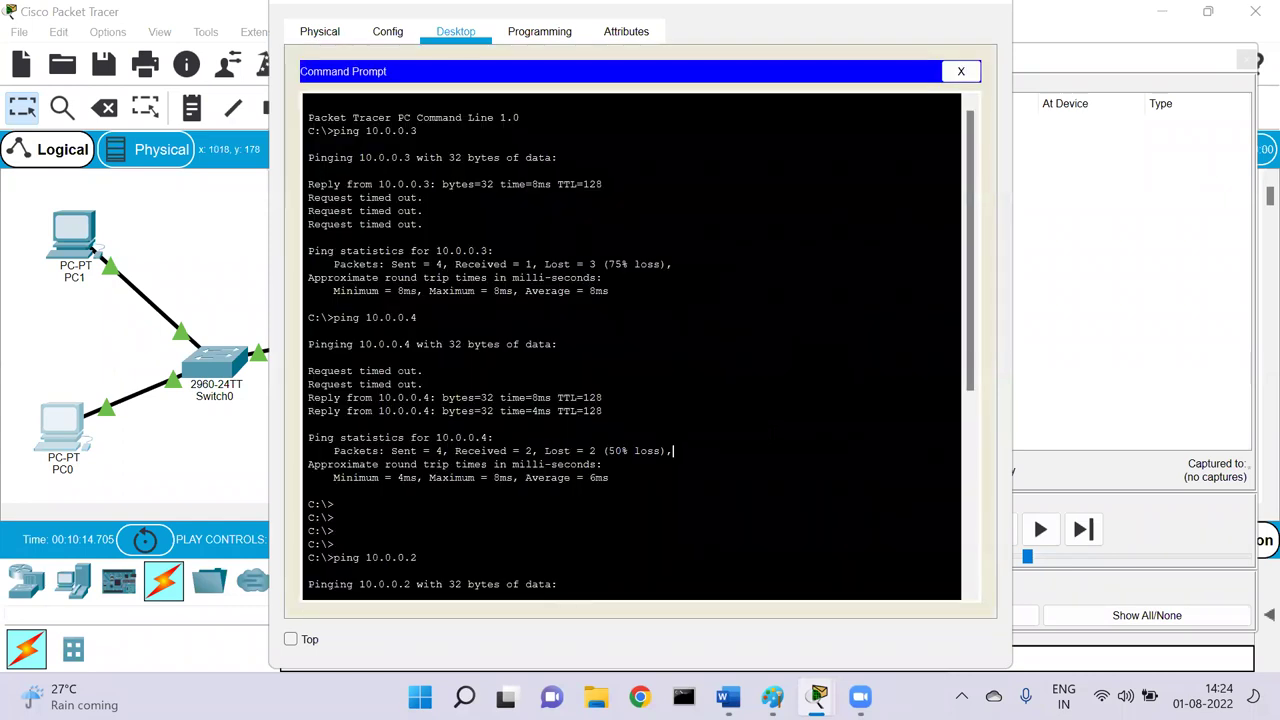
scroll(674, 451, "down", 10)
key("Up")
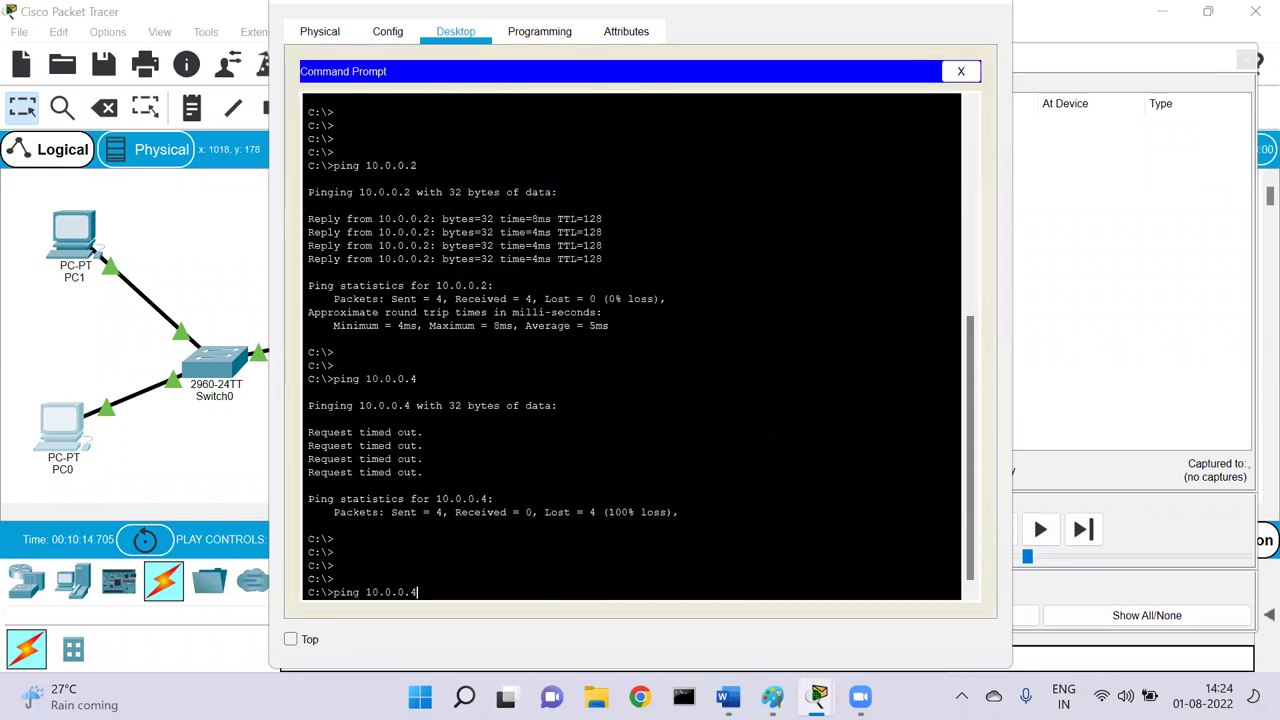
key("Return")
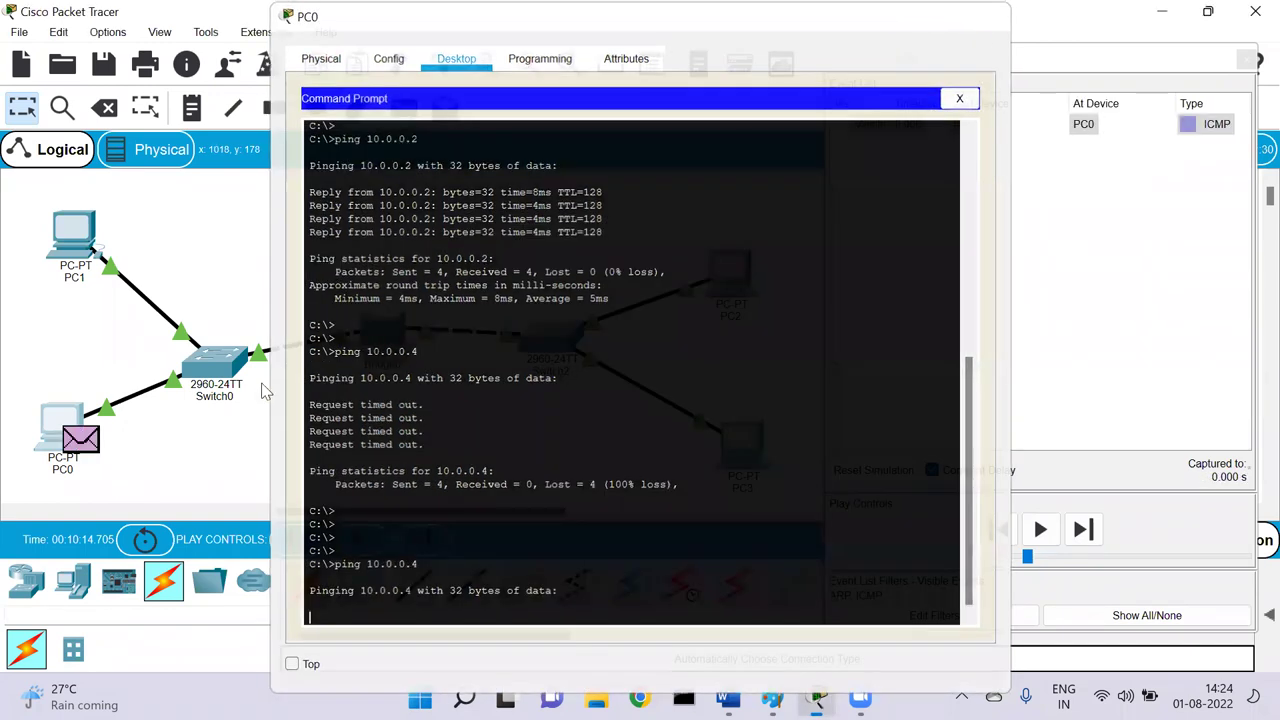
left_click(988, 15)
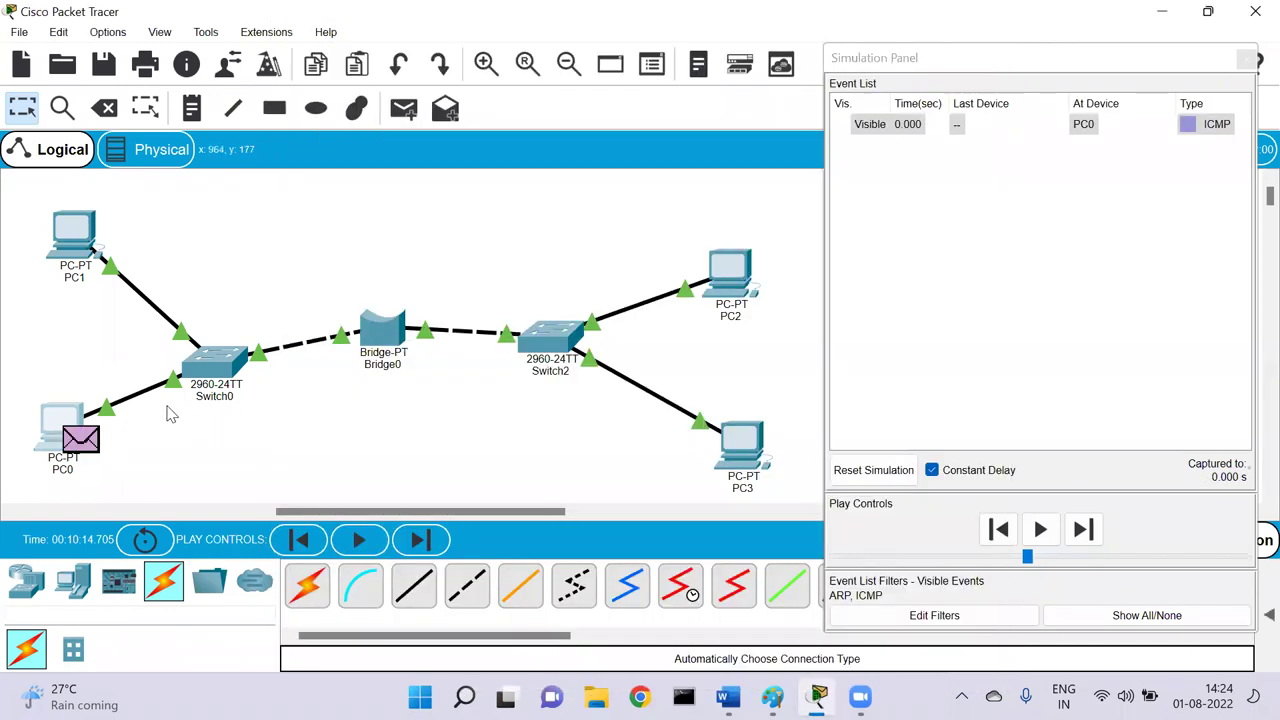
Step the ping via Bridge0 to PC3 and PC3's ARP reply back to PC0 and PC1.
left_click(1082, 526)
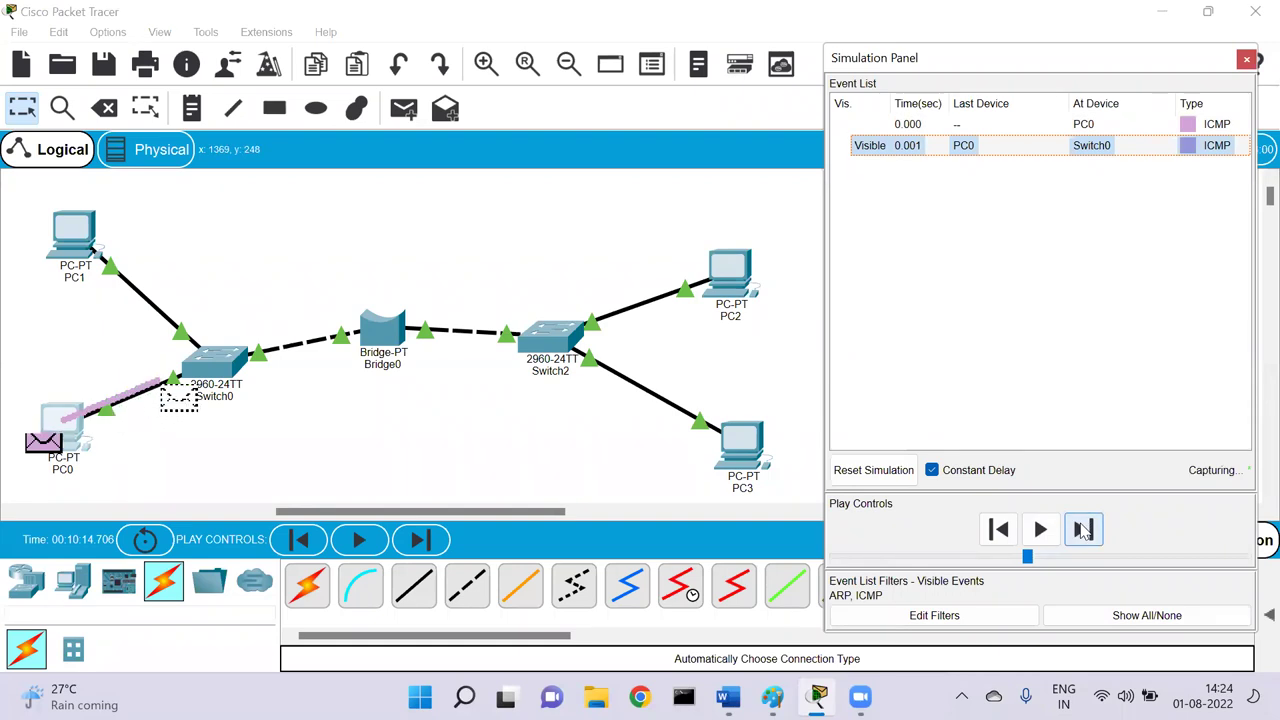
left_click(1084, 531)
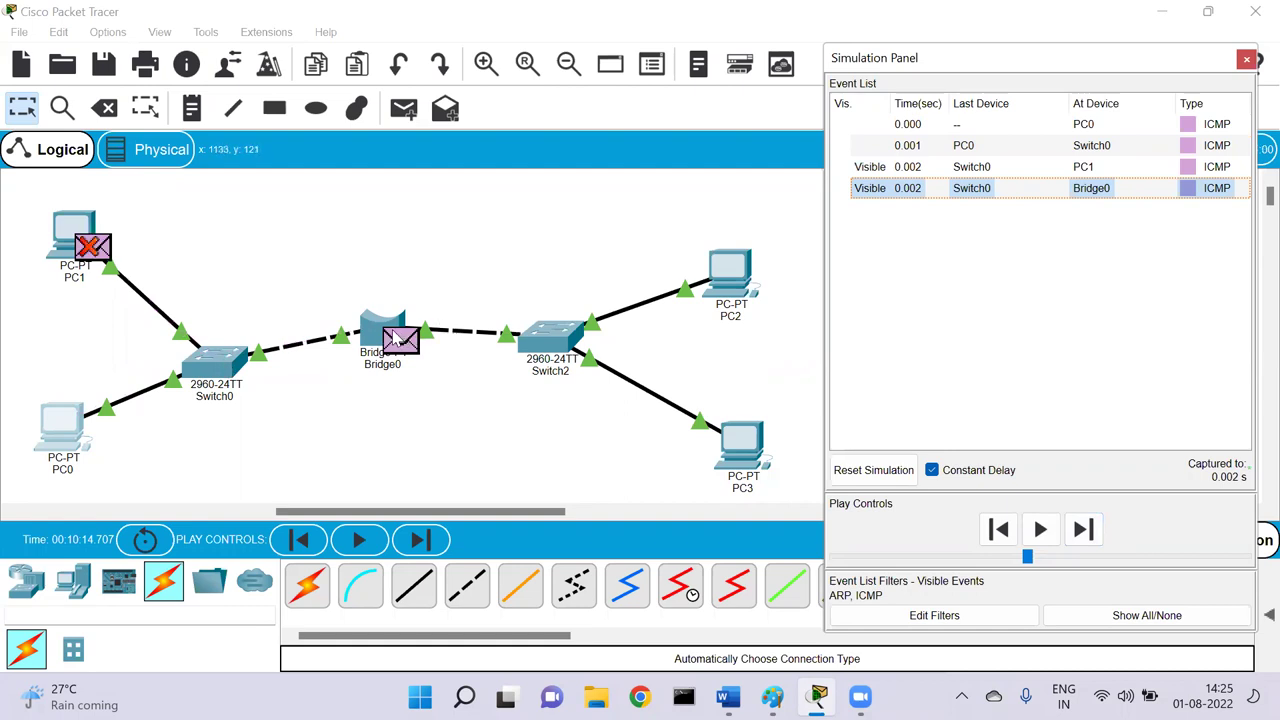
left_click(1085, 531)
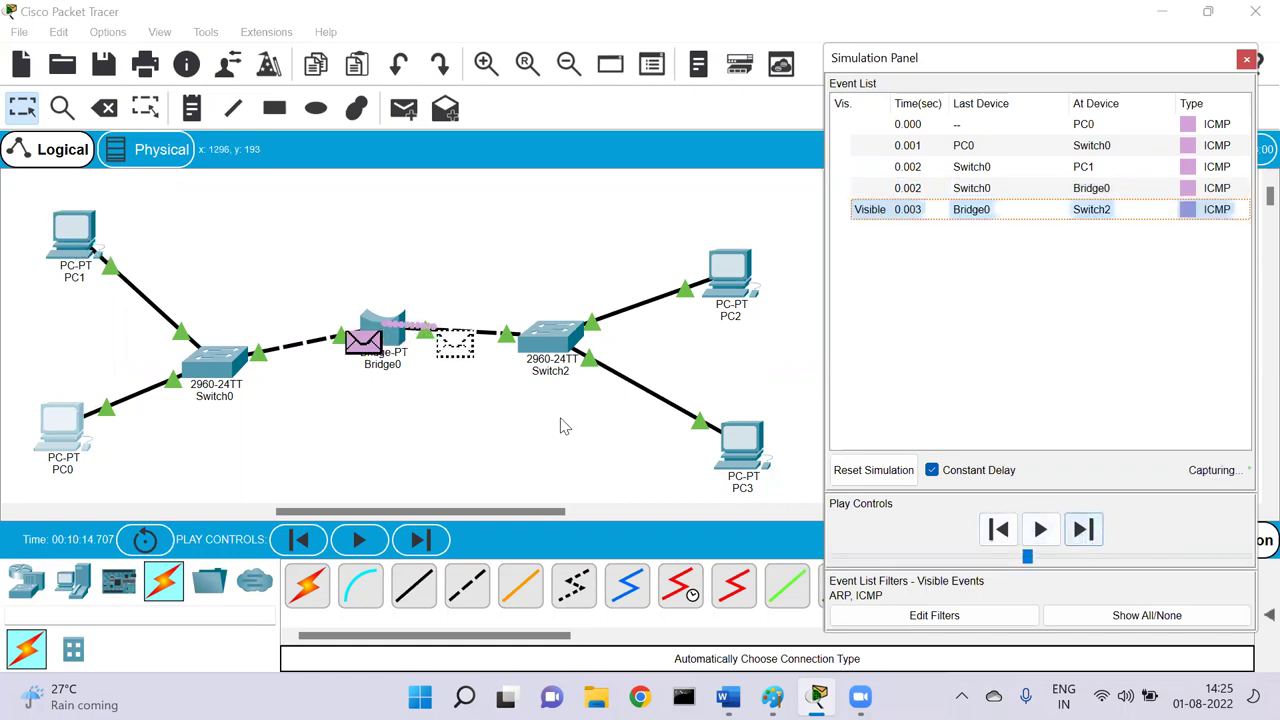
left_click(1085, 531)
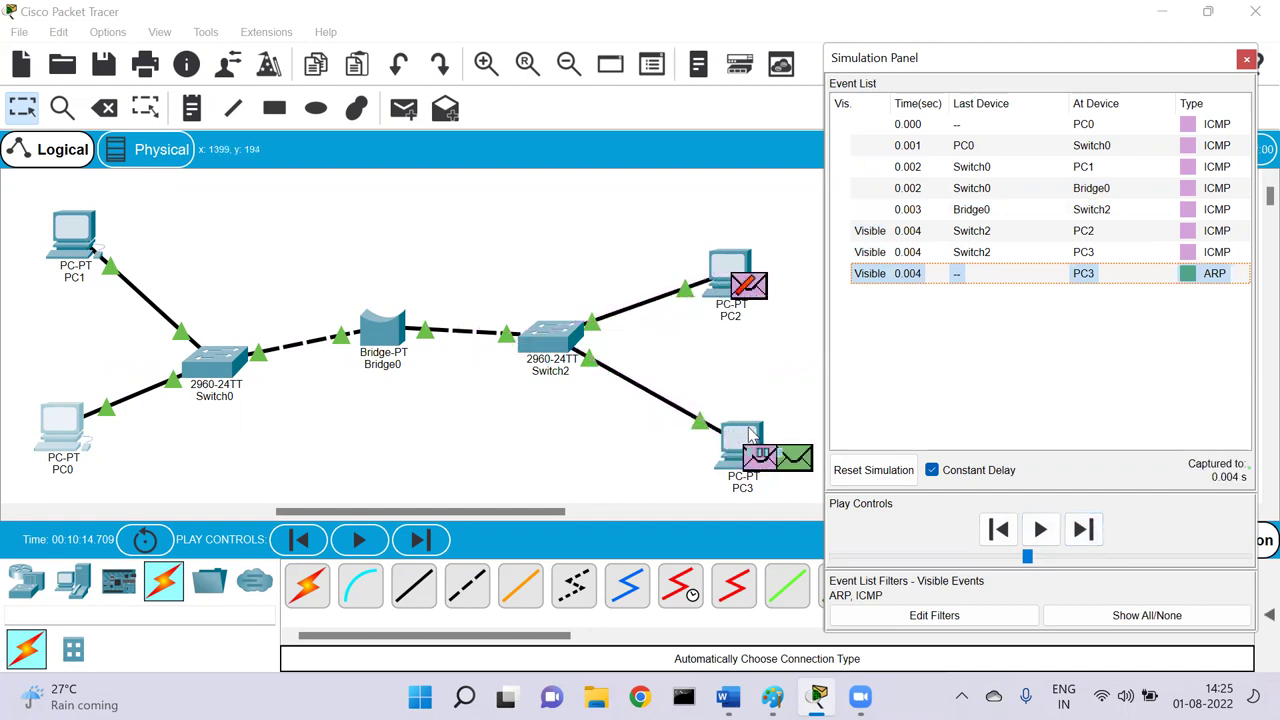
left_click(1085, 531)
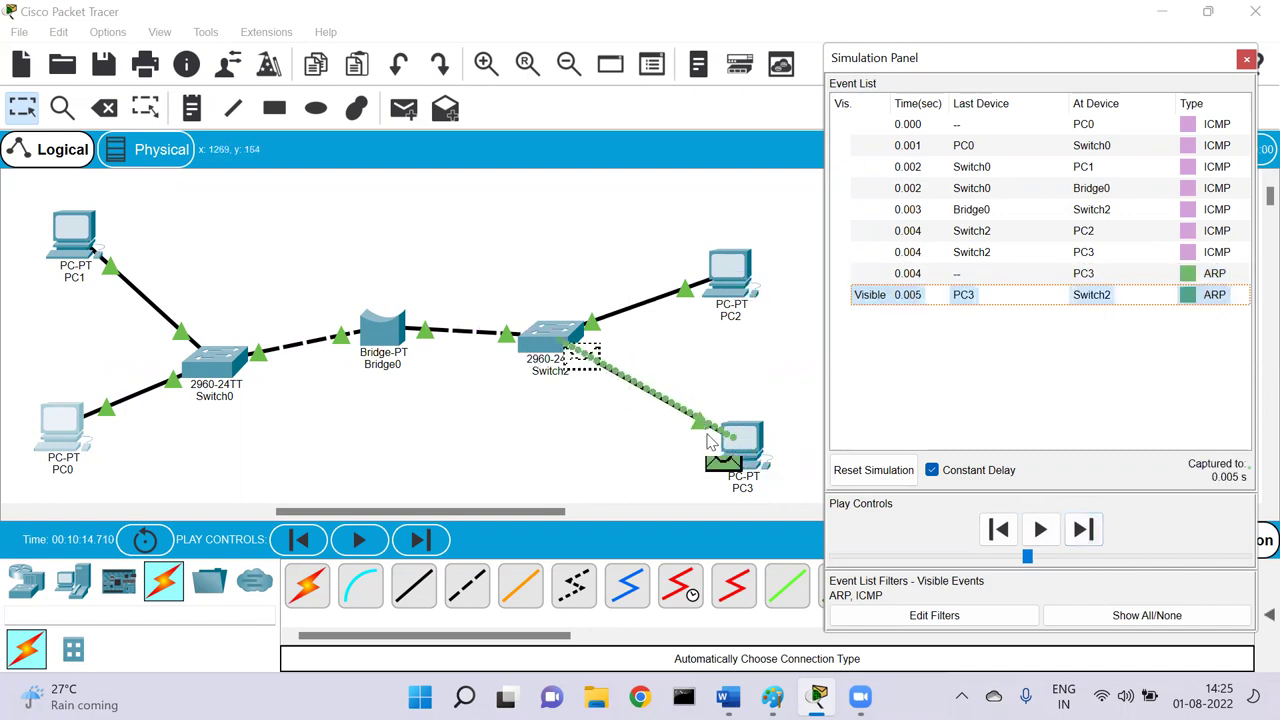
left_click(1085, 531)
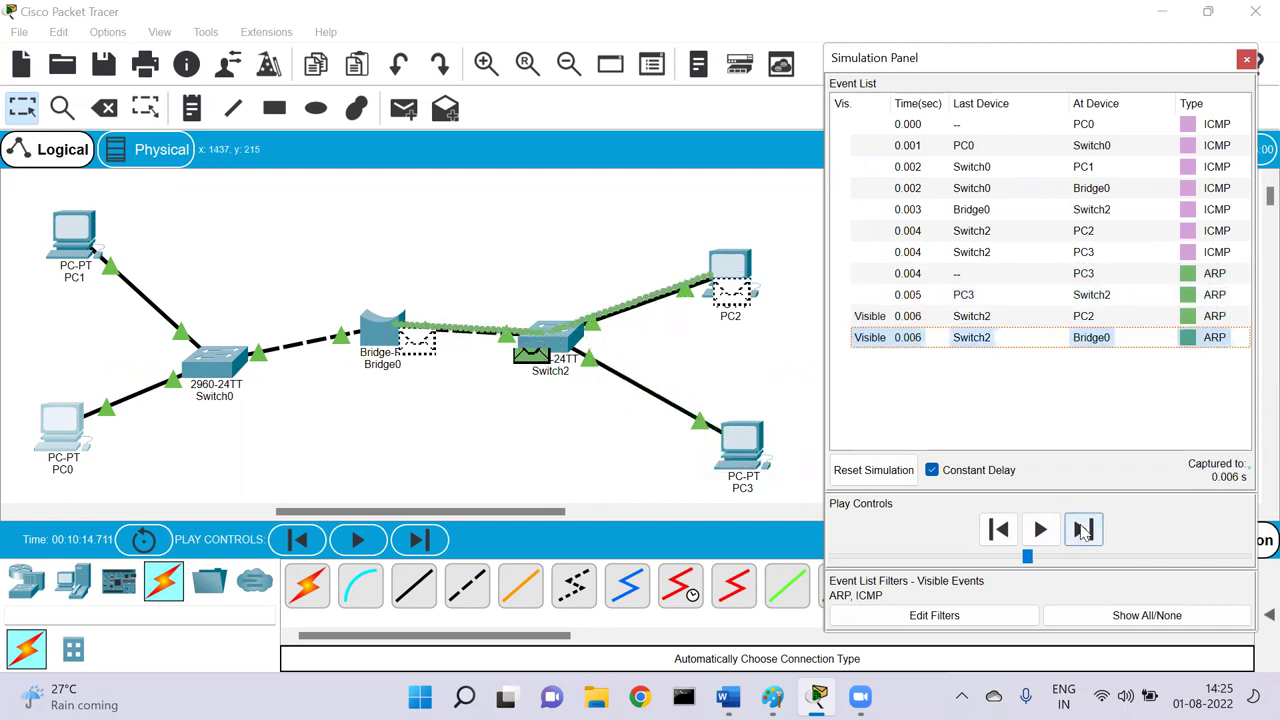
left_click(1085, 531)
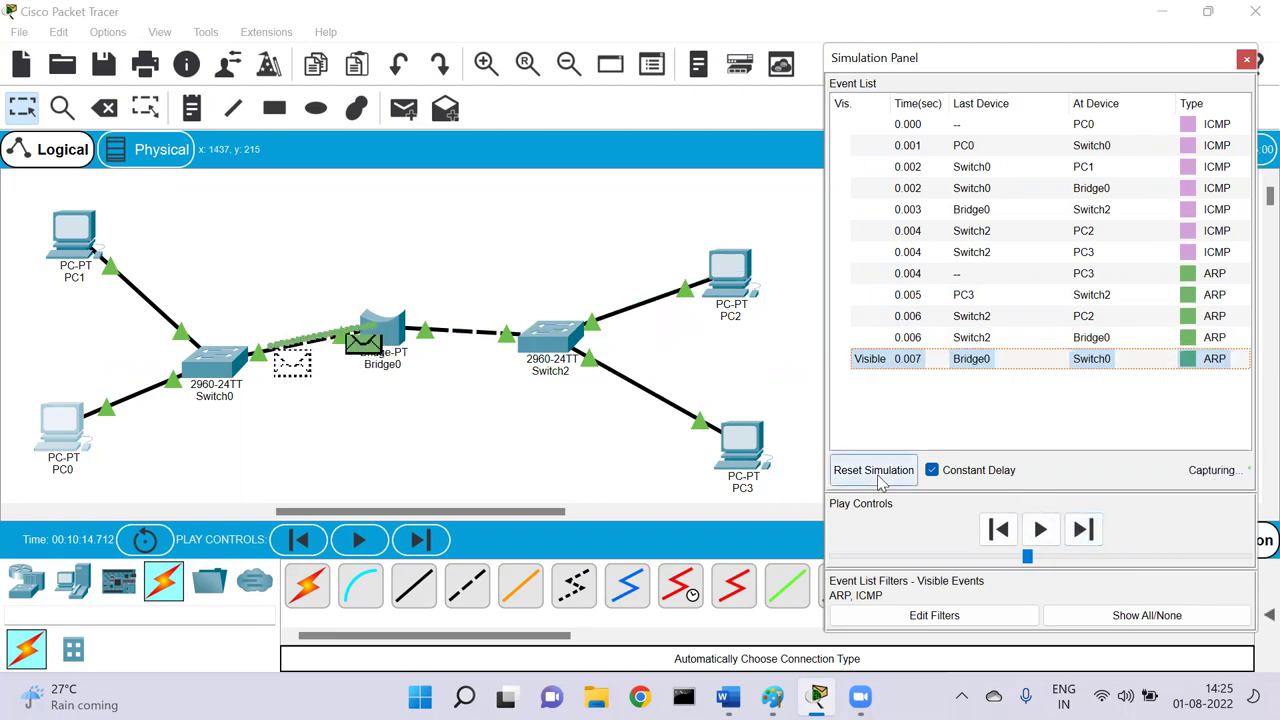
left_click(1085, 533)
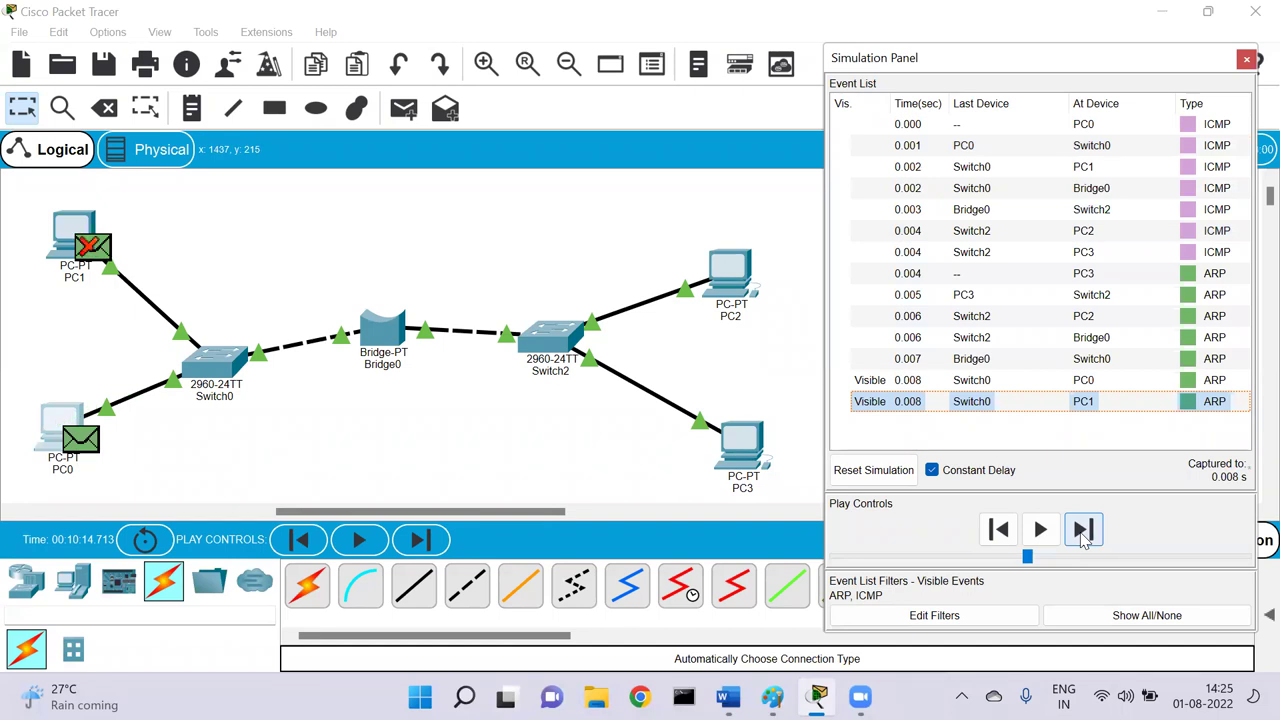
left_click(1085, 533)
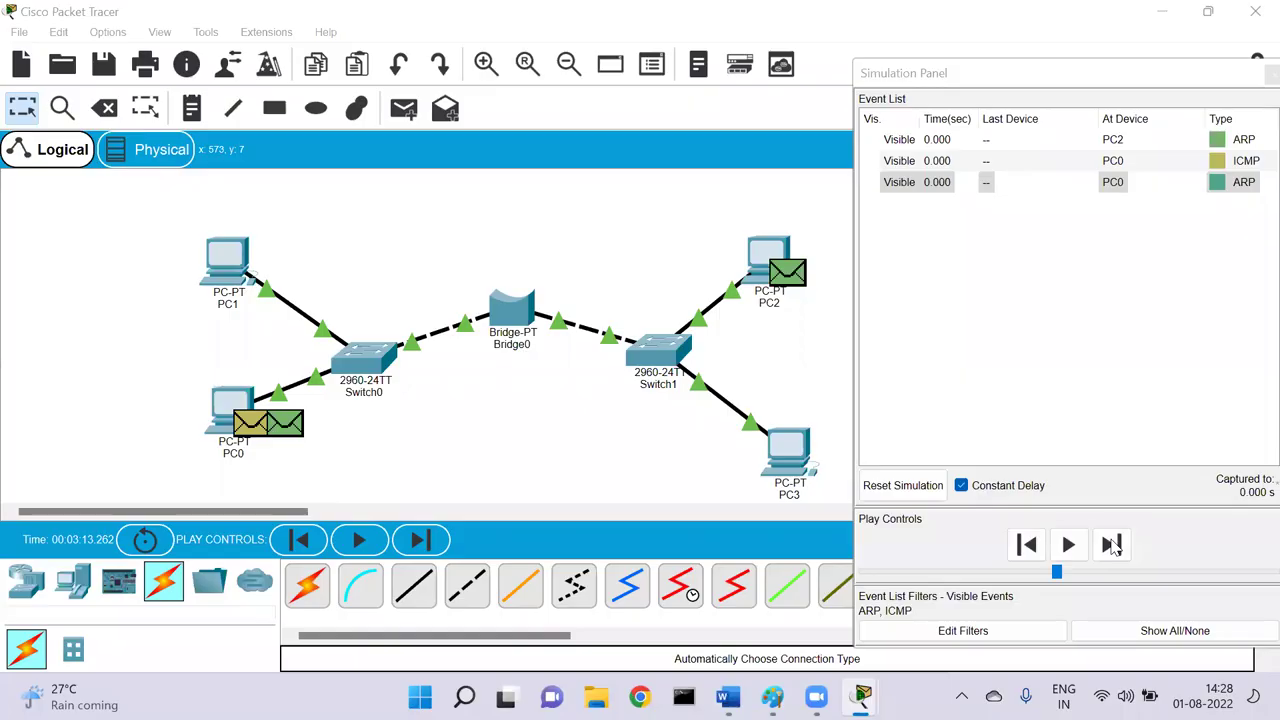
Forward the ARP traffic five more steps through the switches and Bridge0, then reset the simulation.
left_click(1112, 544)
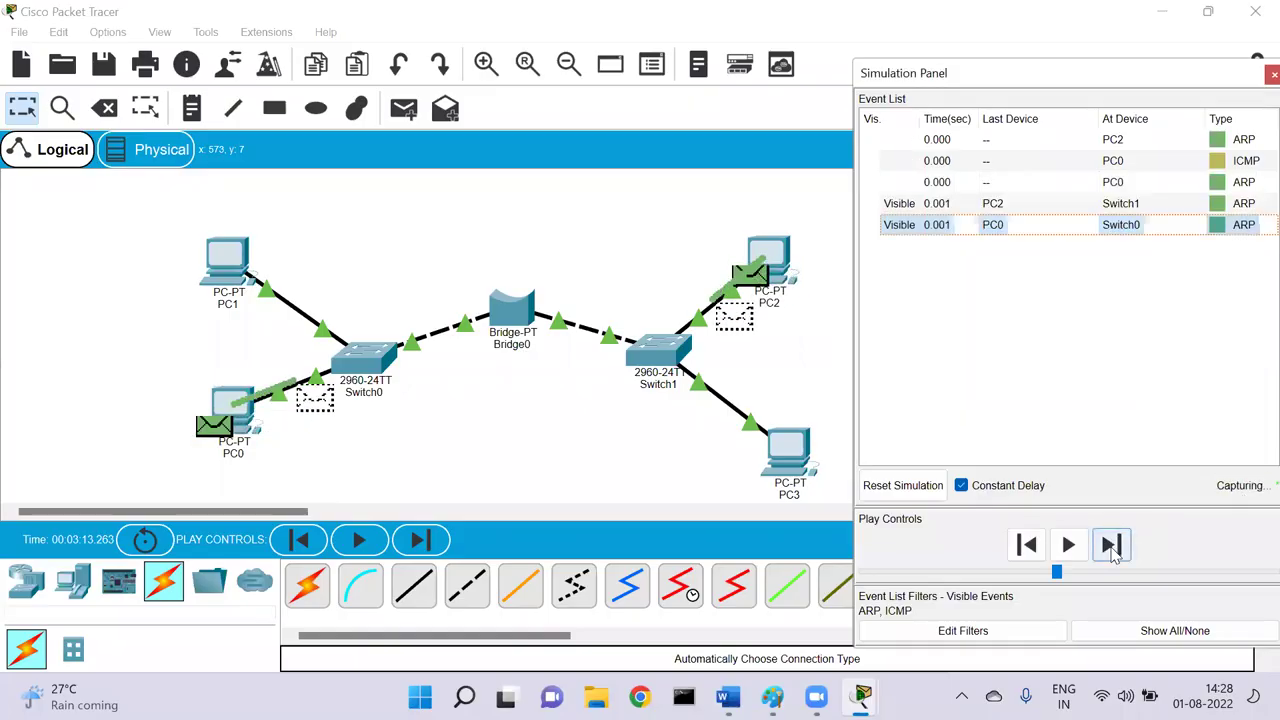
left_click(1112, 544)
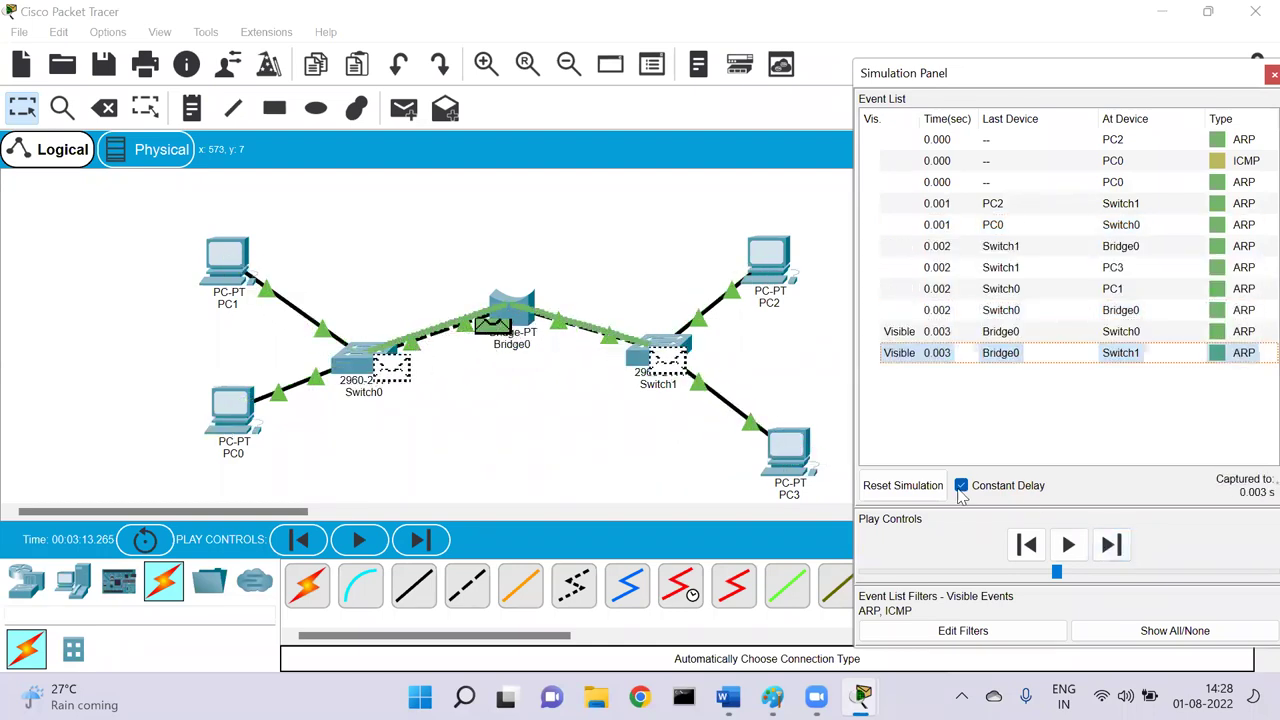
left_click(1110, 545)
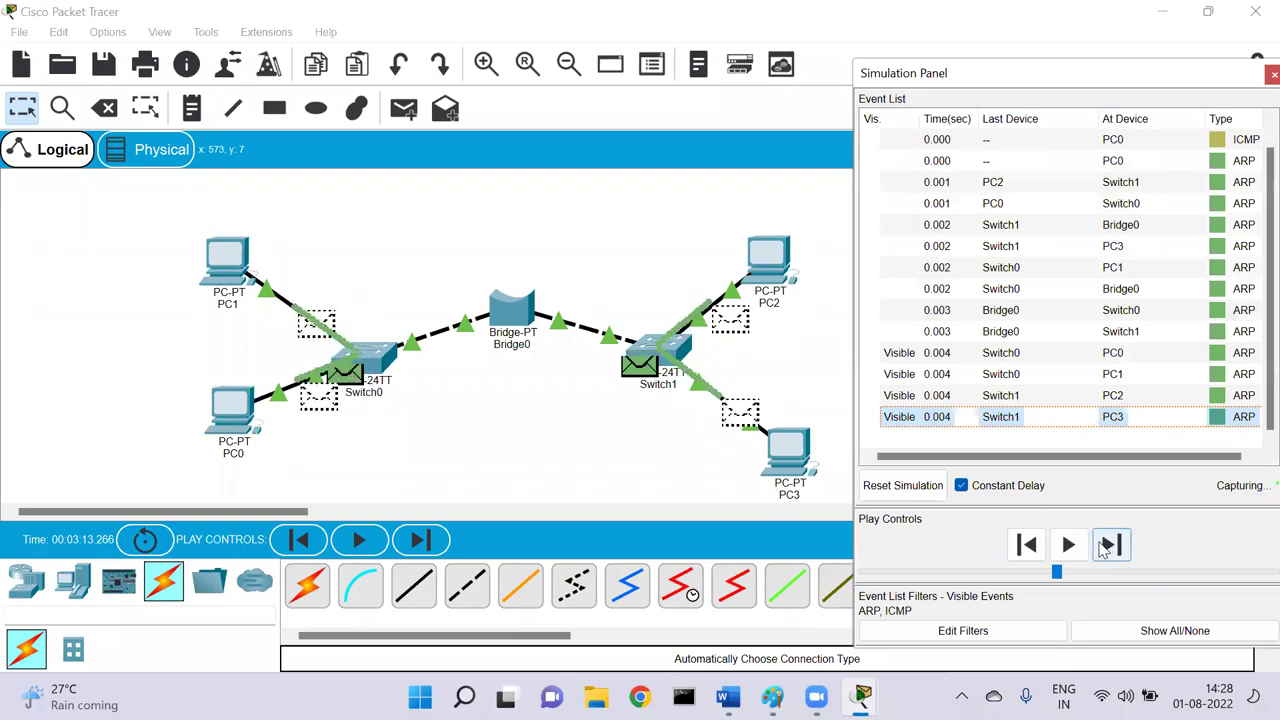
left_click(1105, 546)
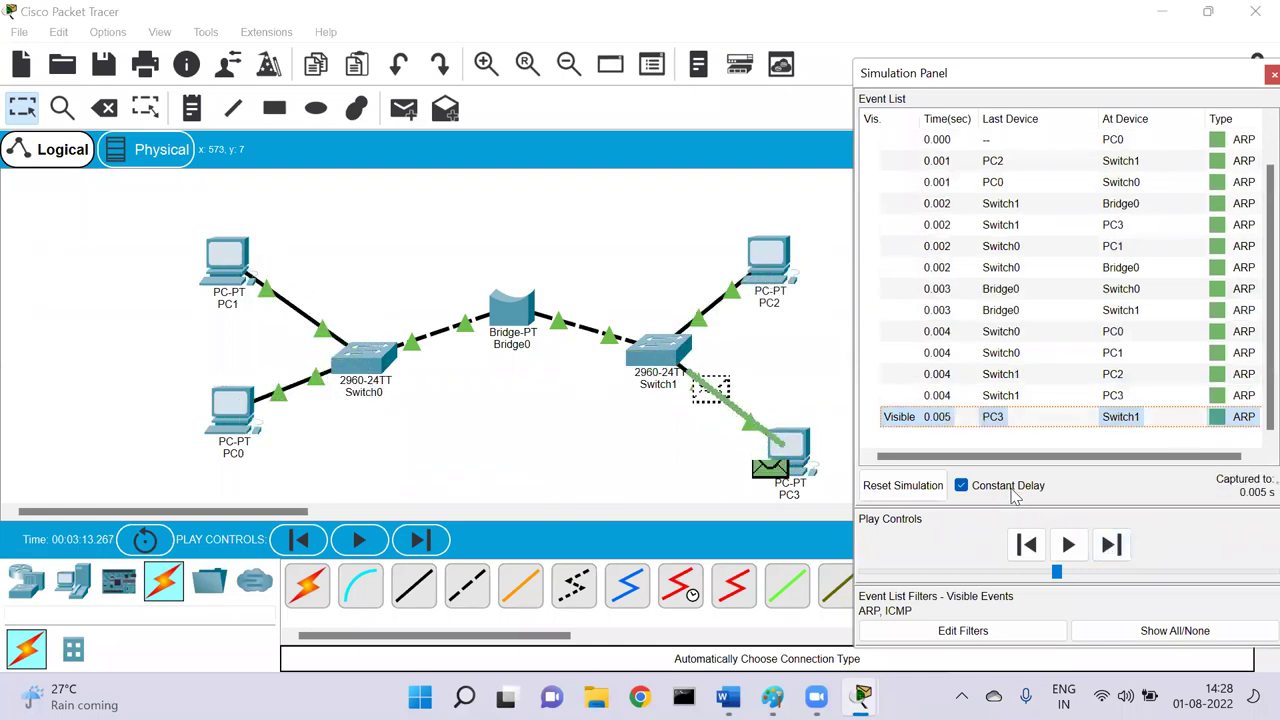
left_click(1108, 545)
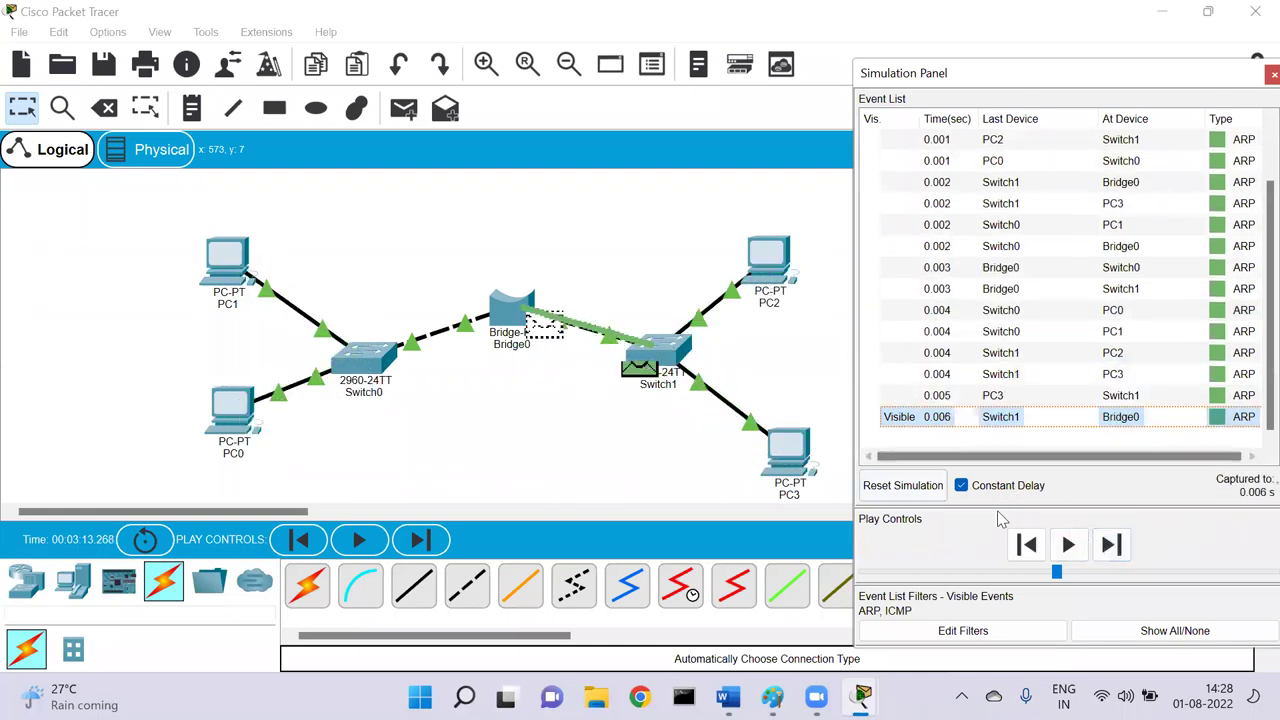
left_click(899, 487)
left_click(231, 407)
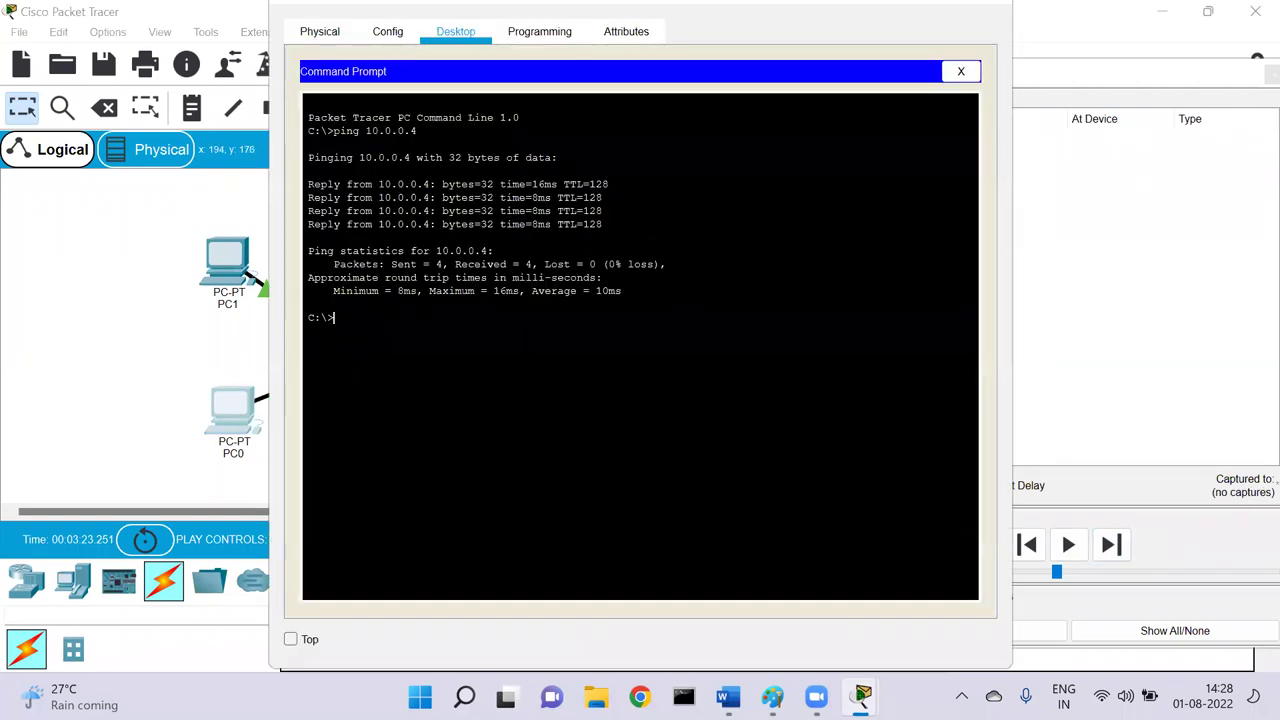
Resend ping 10.0.0.4, filter events to ICMP only, and forward the packet to Switch0.
key("Up")
key("Return")
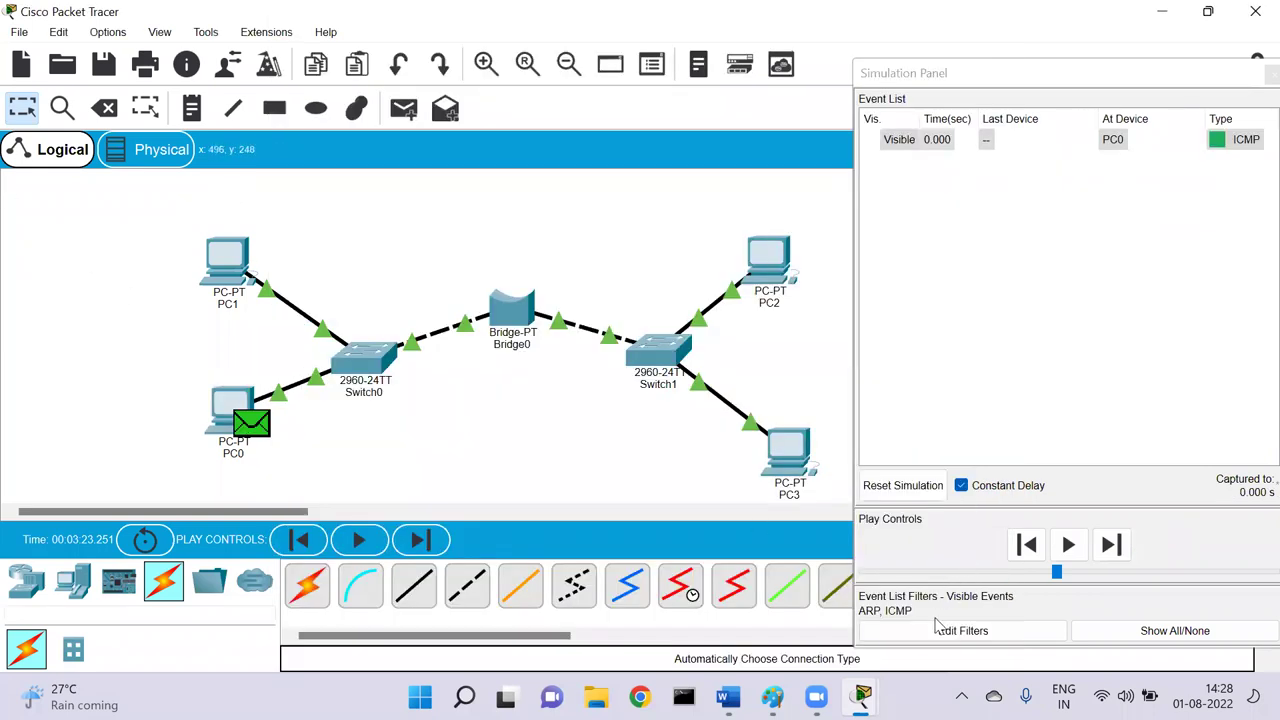
left_click(962, 630)
left_click(447, 95)
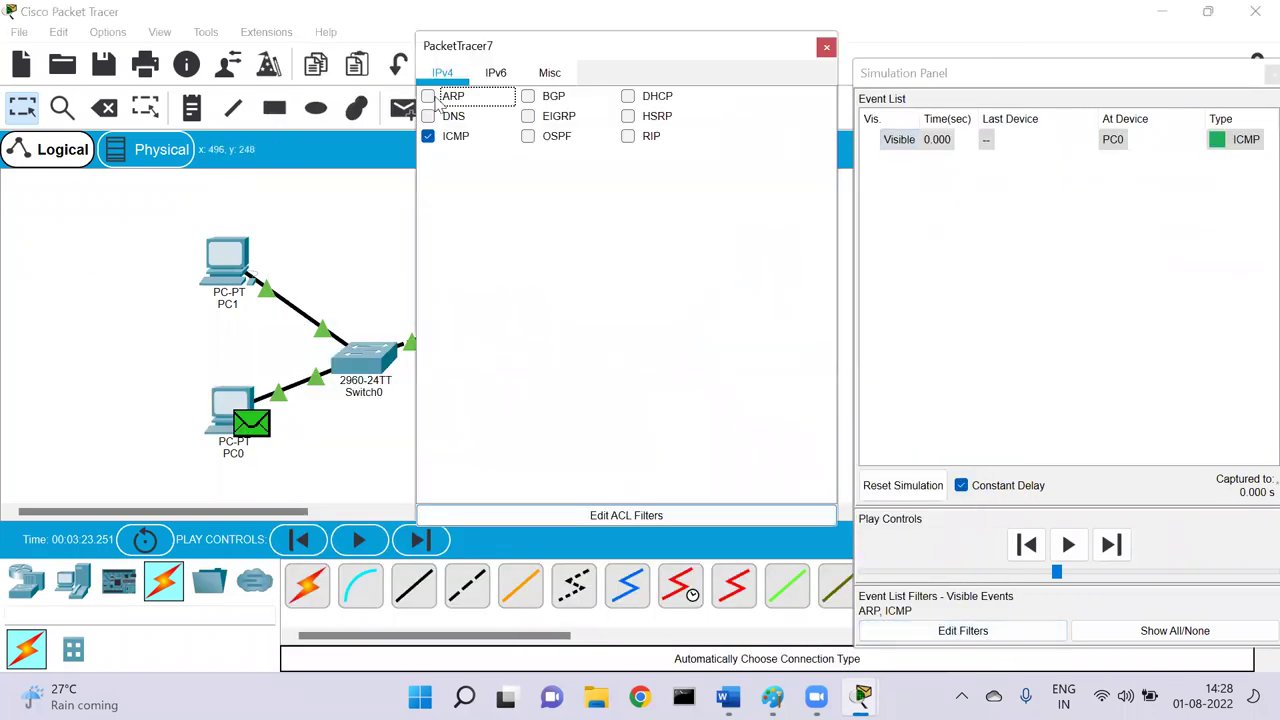
left_click(826, 48)
left_click(1110, 544)
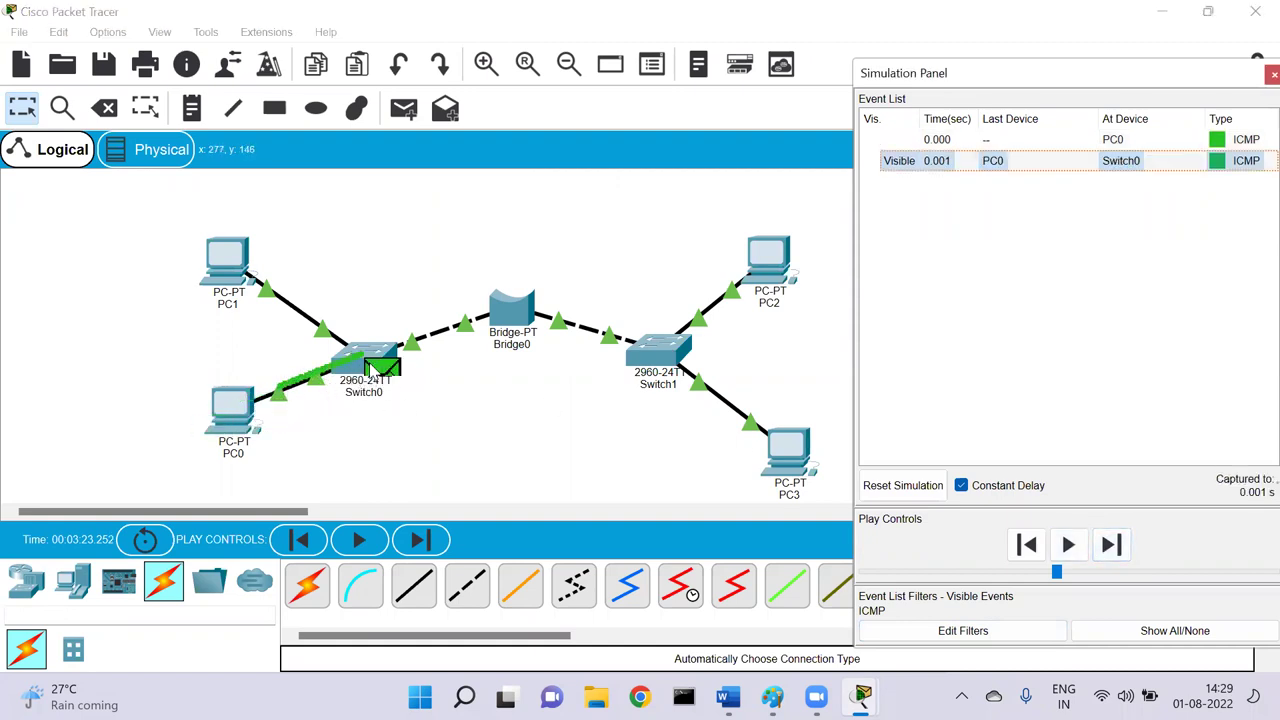
Nudge PC3, forward the ICMP packet through Bridge0 to Switch1, then reset the simulation.
left_click_drag(803, 466, 792, 458)
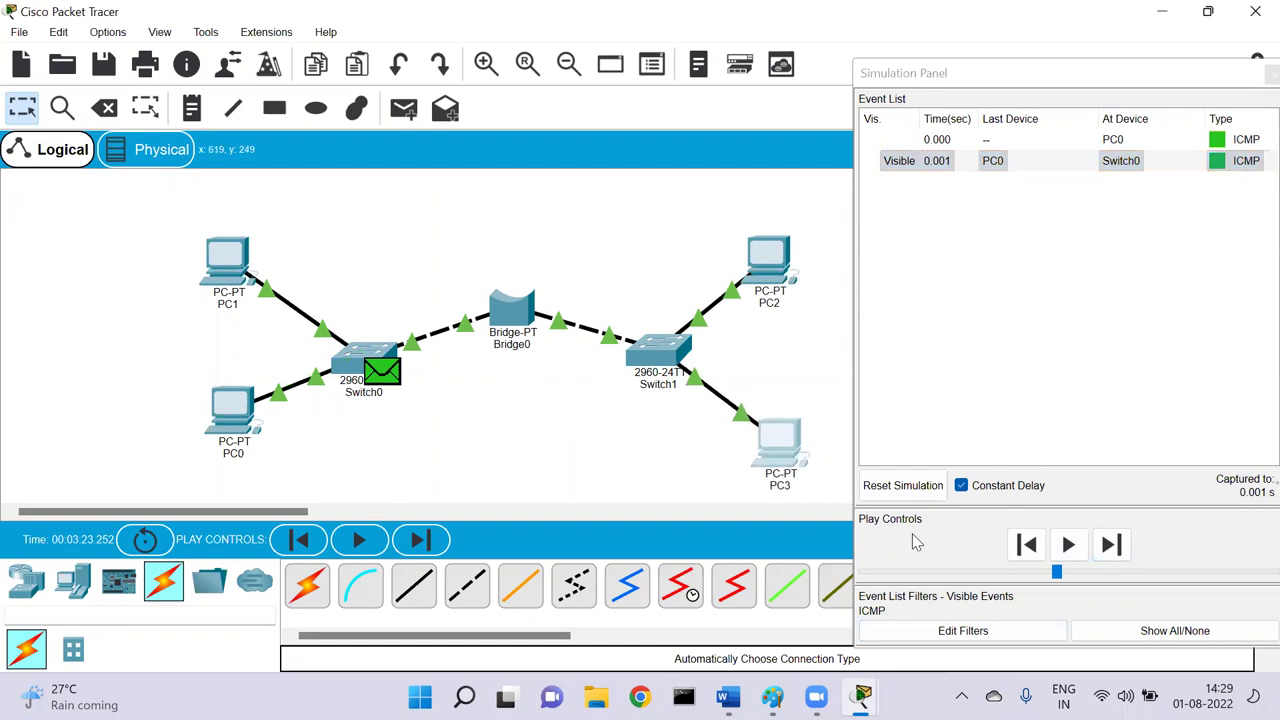
left_click(1111, 544)
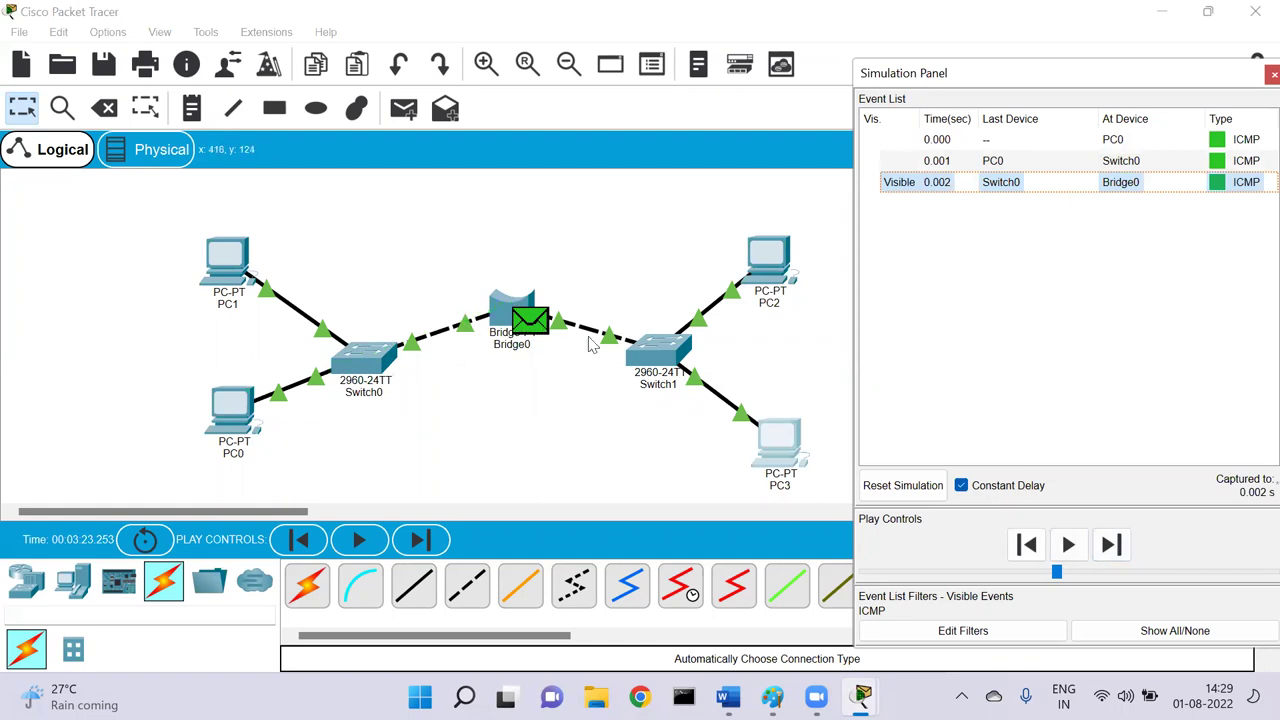
left_click(1108, 541)
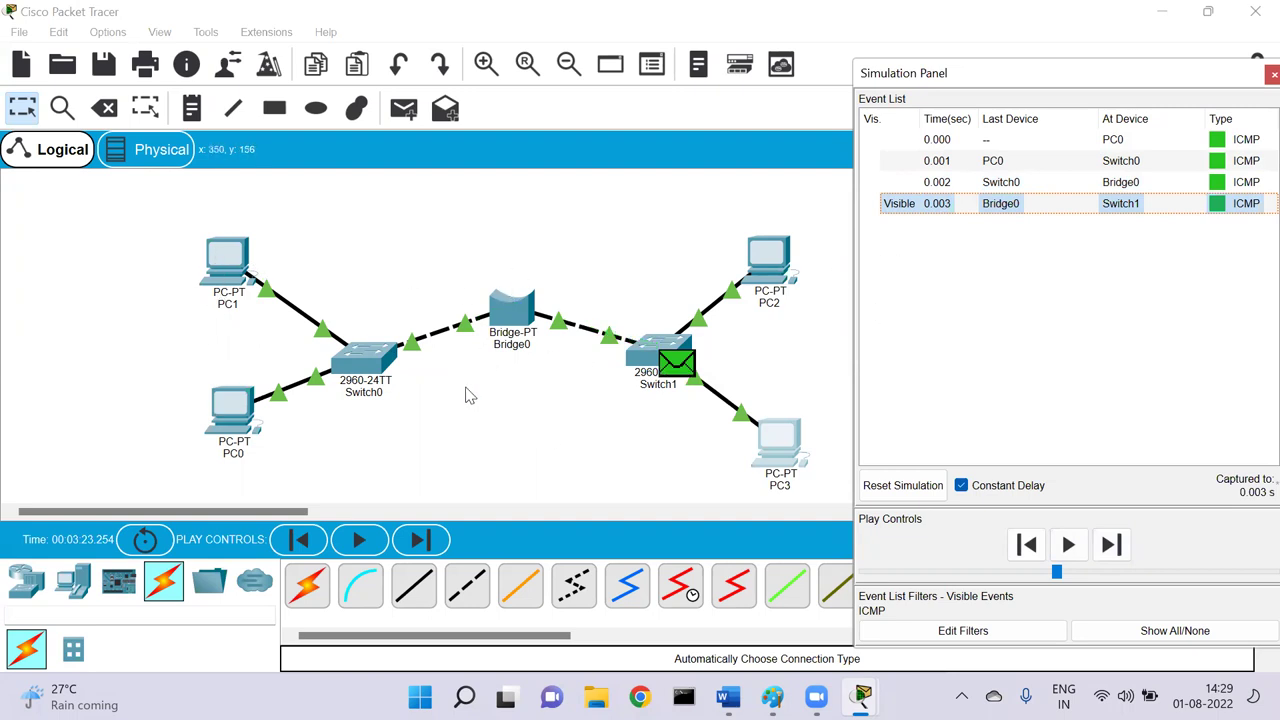
left_click(905, 487)
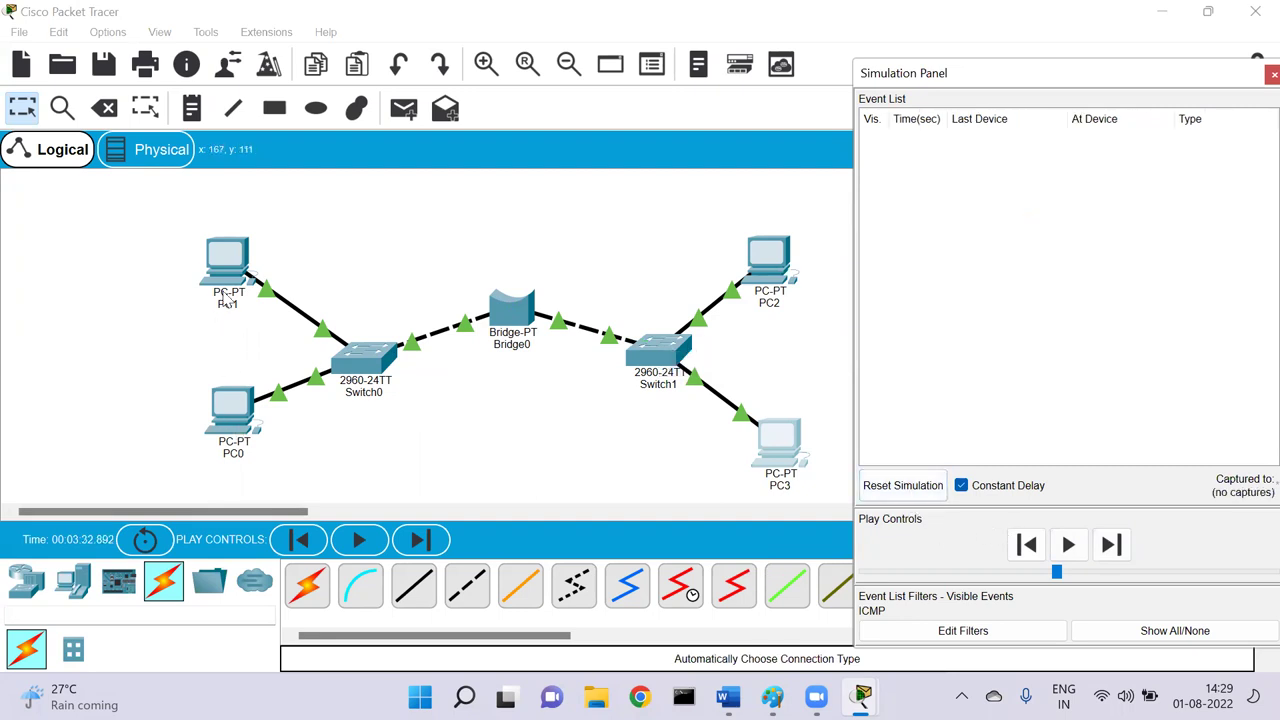
Run ping 10.0.0.2 from PC0's Command Prompt and return to the topology view.
left_click(238, 407)
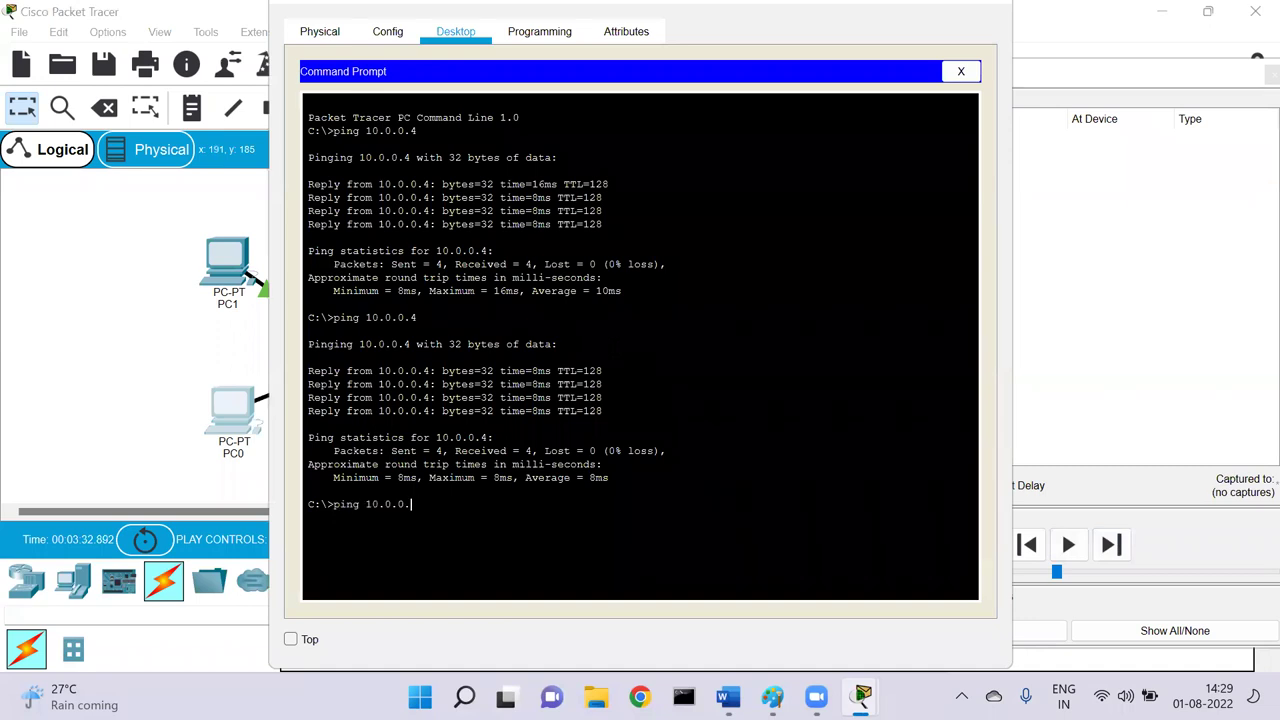
key("Return")
left_click(110, 364)
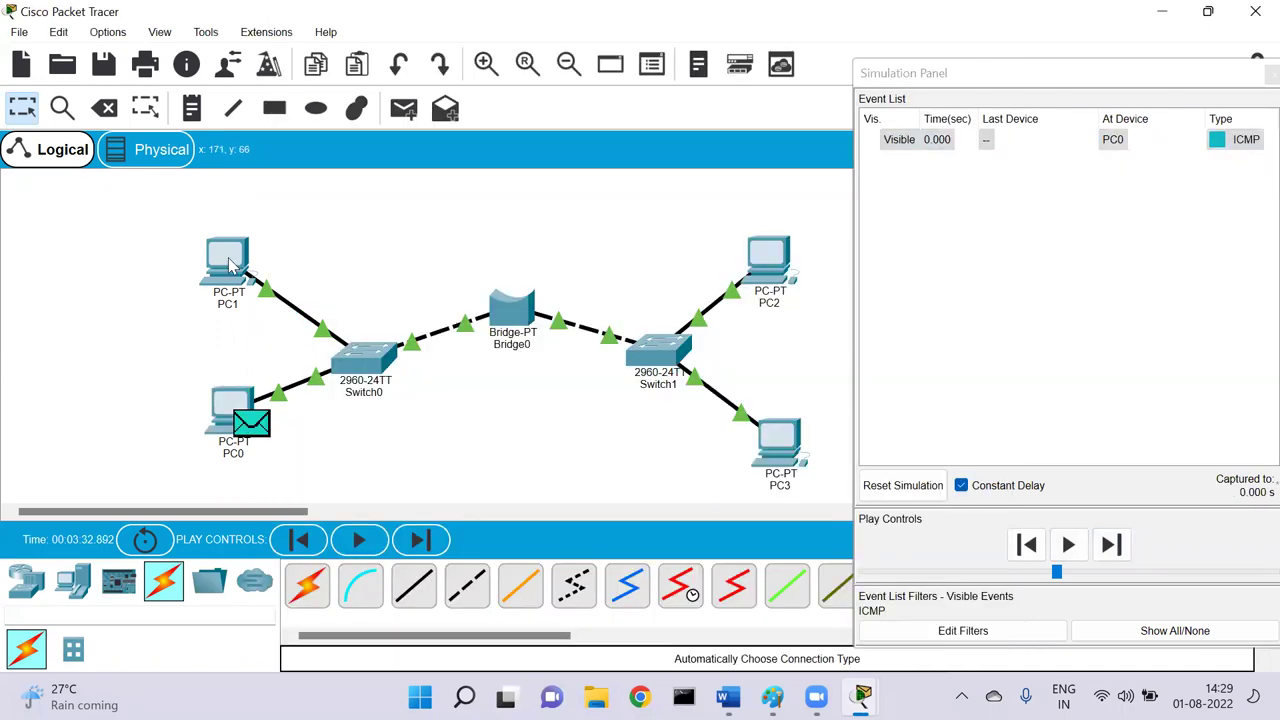
Step the ICMP packet forward three times, from PC0 through Switch0 to PC1.
mouse_move(228, 263)
left_click(1114, 546)
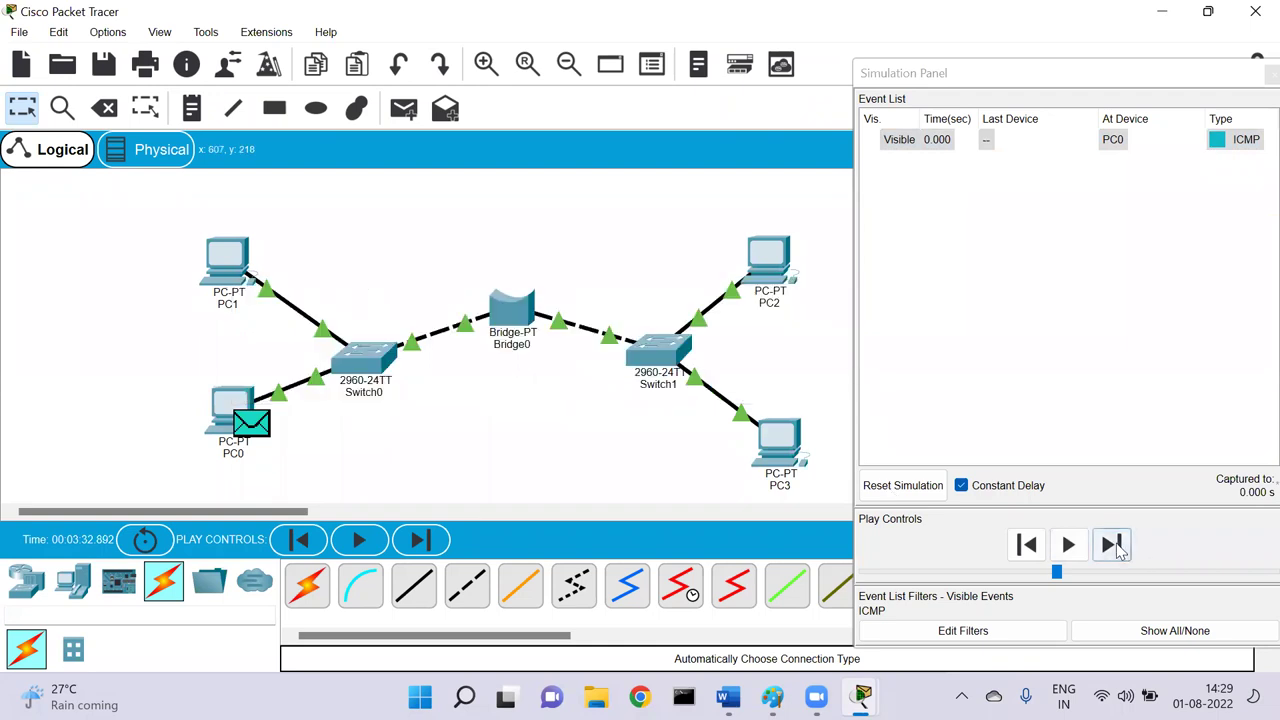
left_click(1114, 546)
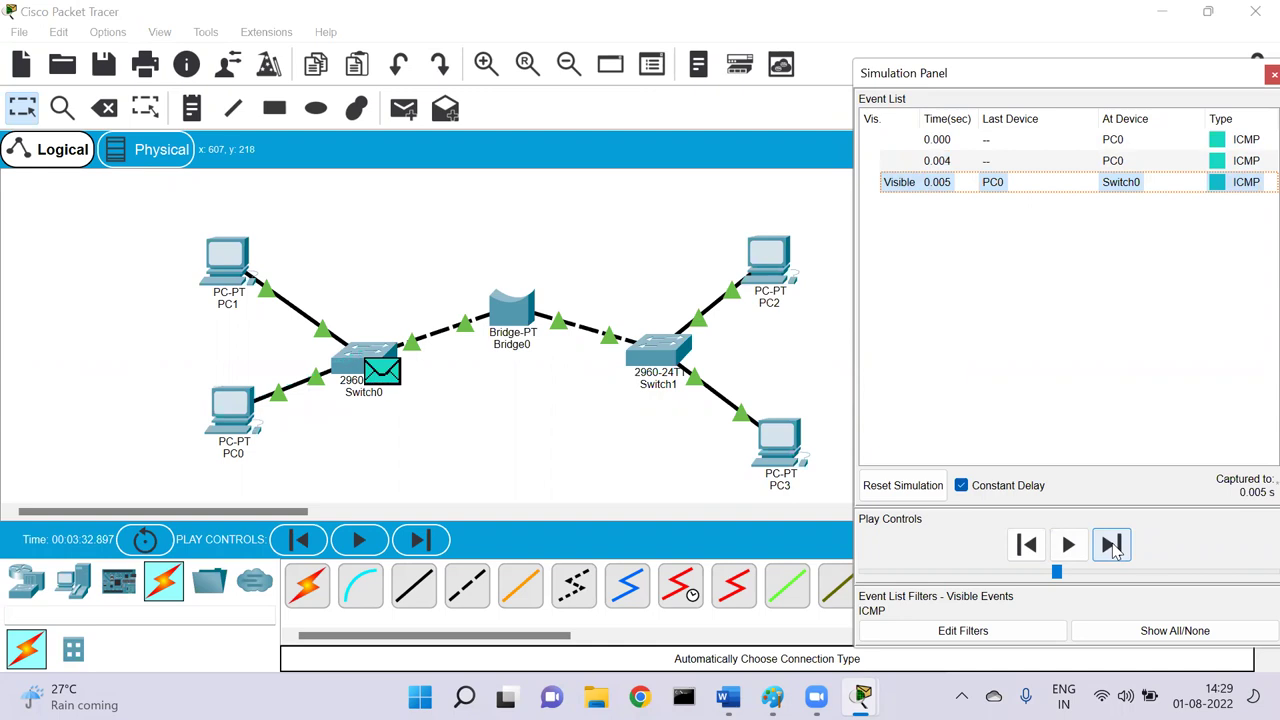
left_click(1114, 546)
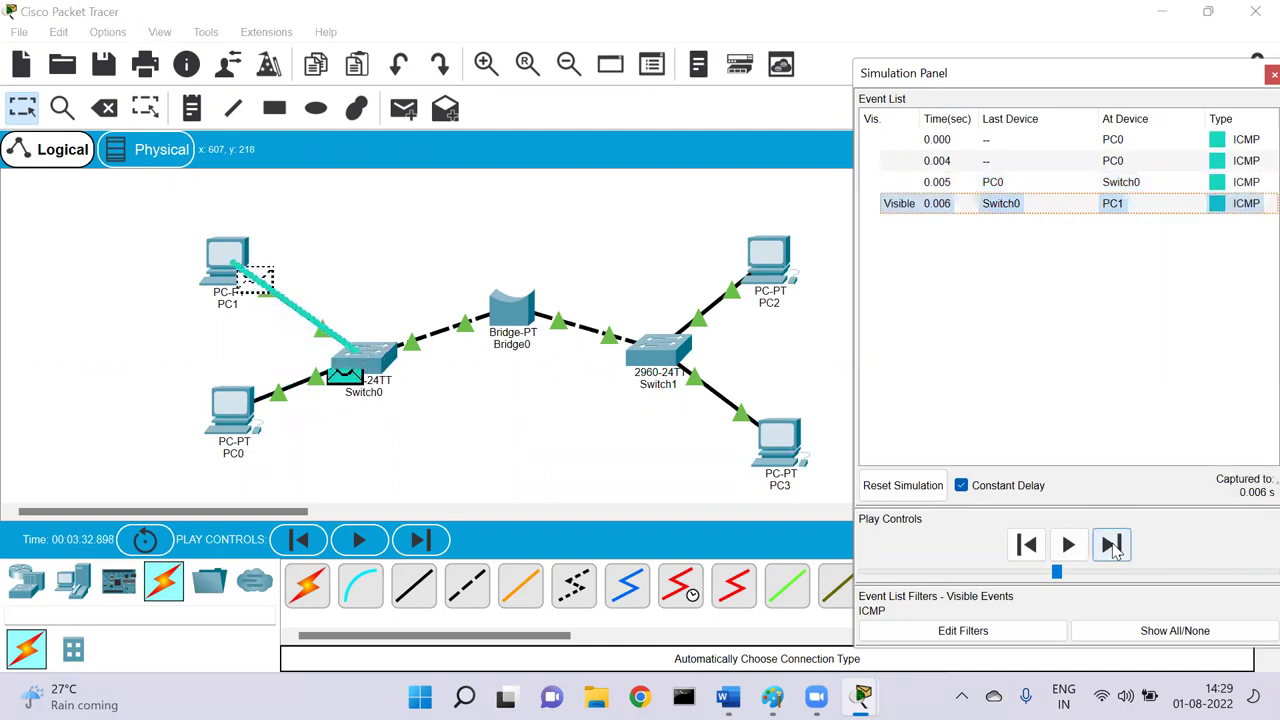
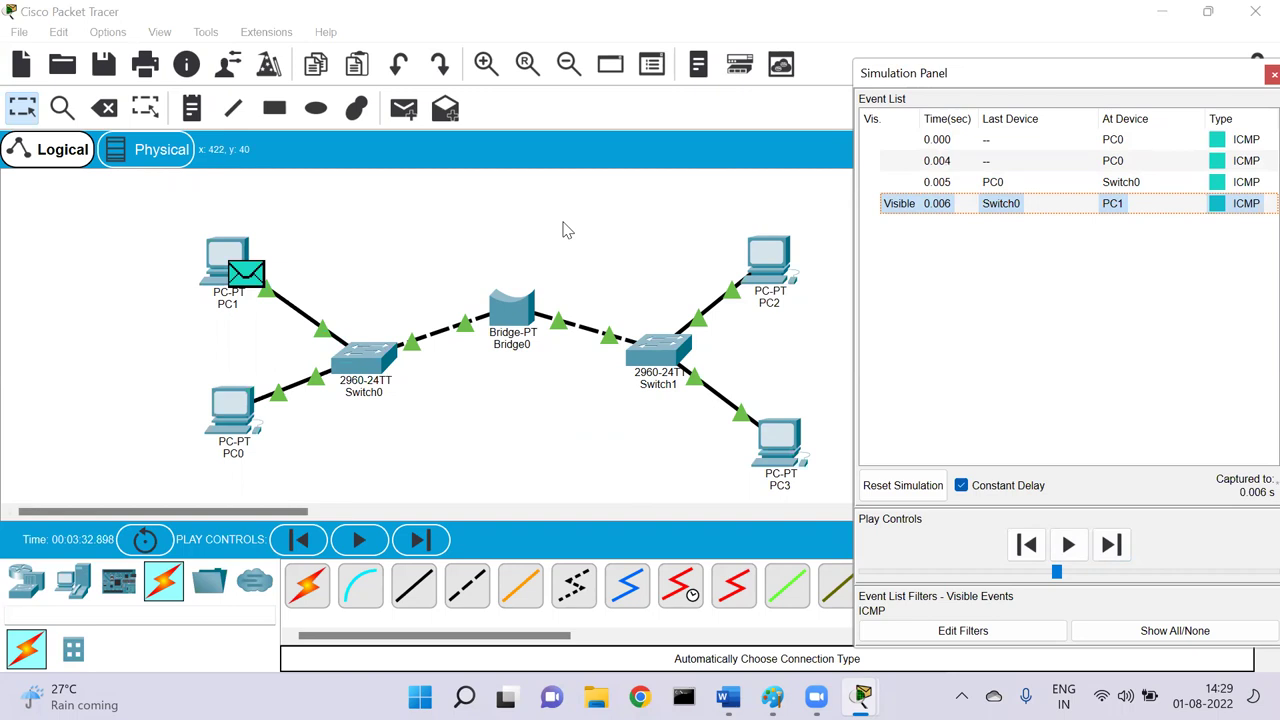
Delete Bridge0 and its links, then drag PC2 and PC3 in beside Switch1.
key("Delete")
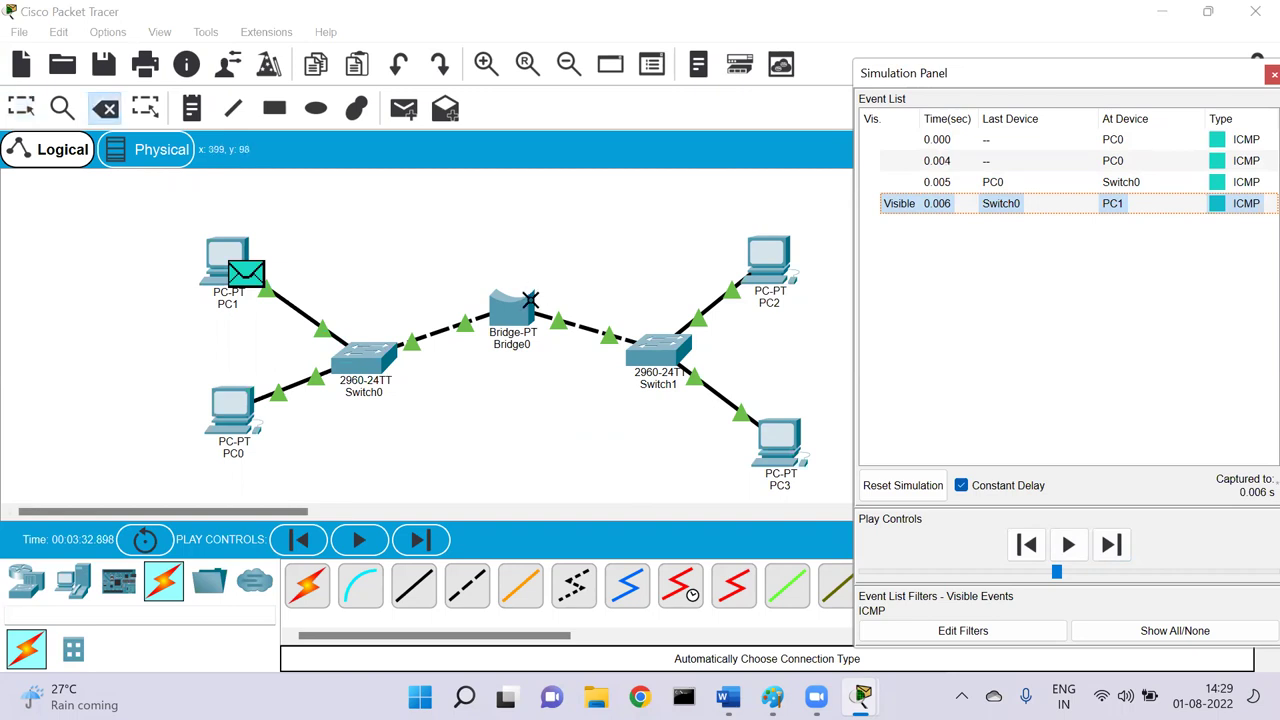
left_click(528, 303)
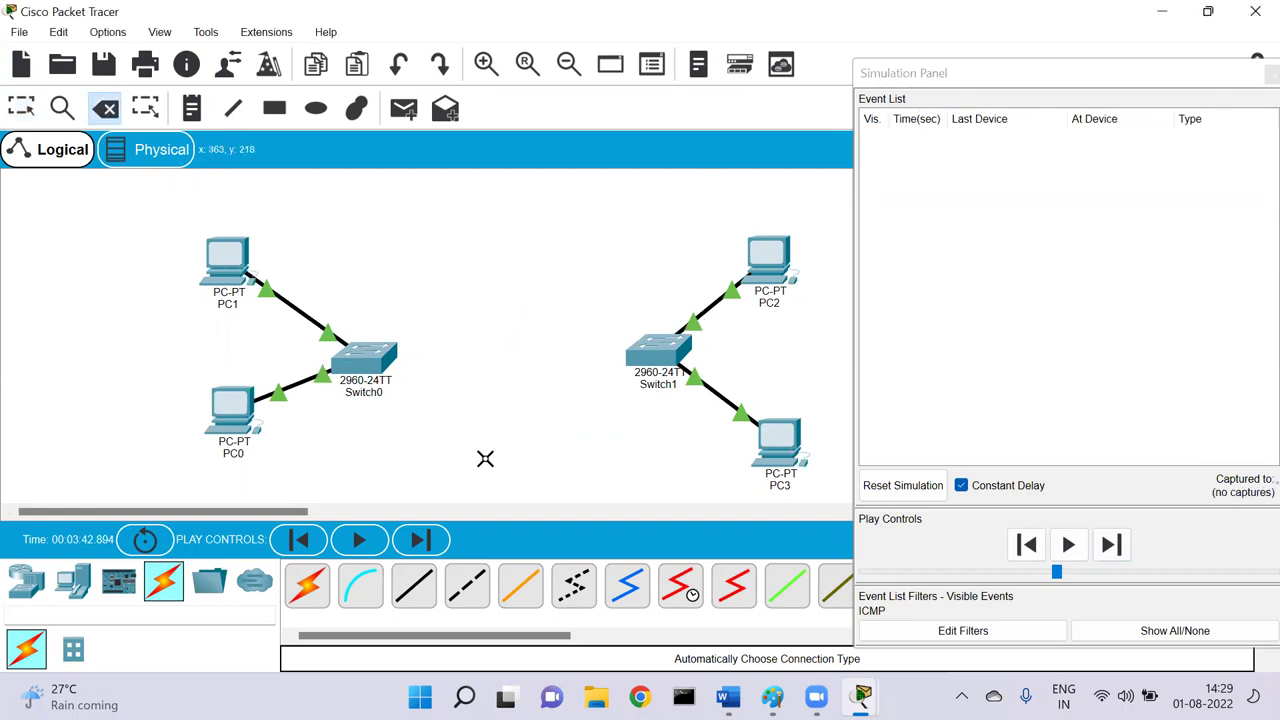
key("Escape")
left_click_drag(765, 252, 452, 249)
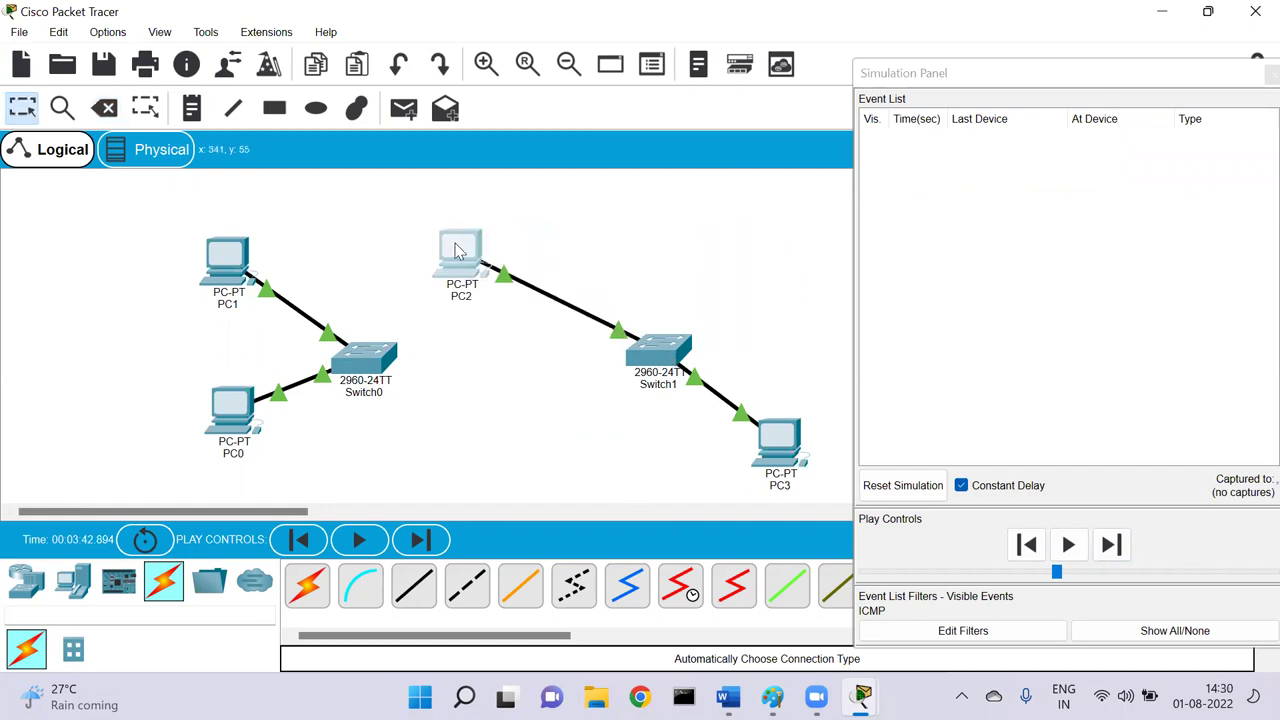
left_click_drag(803, 445, 533, 445)
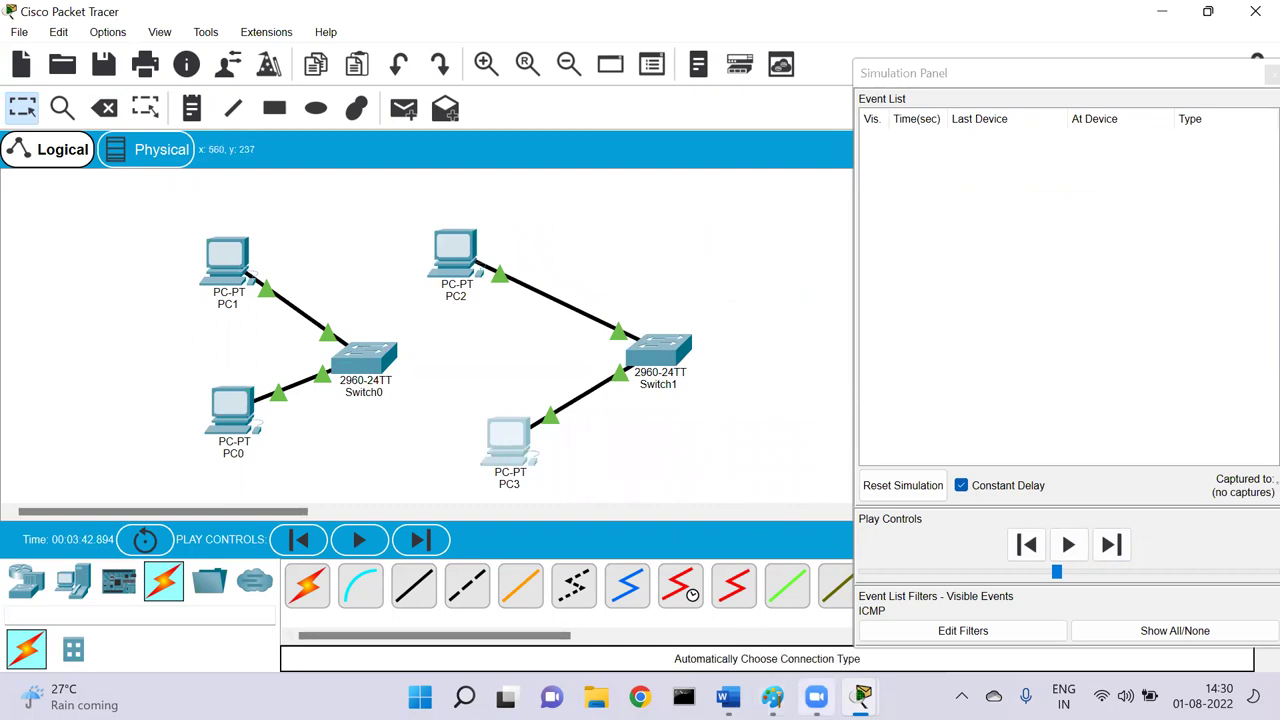
Type 'L2' under Bridges and a new 'Repeaters:' heading in the Word notes, then minimize Word.
left_click(728, 697)
scroll(429, 423, "down", 2)
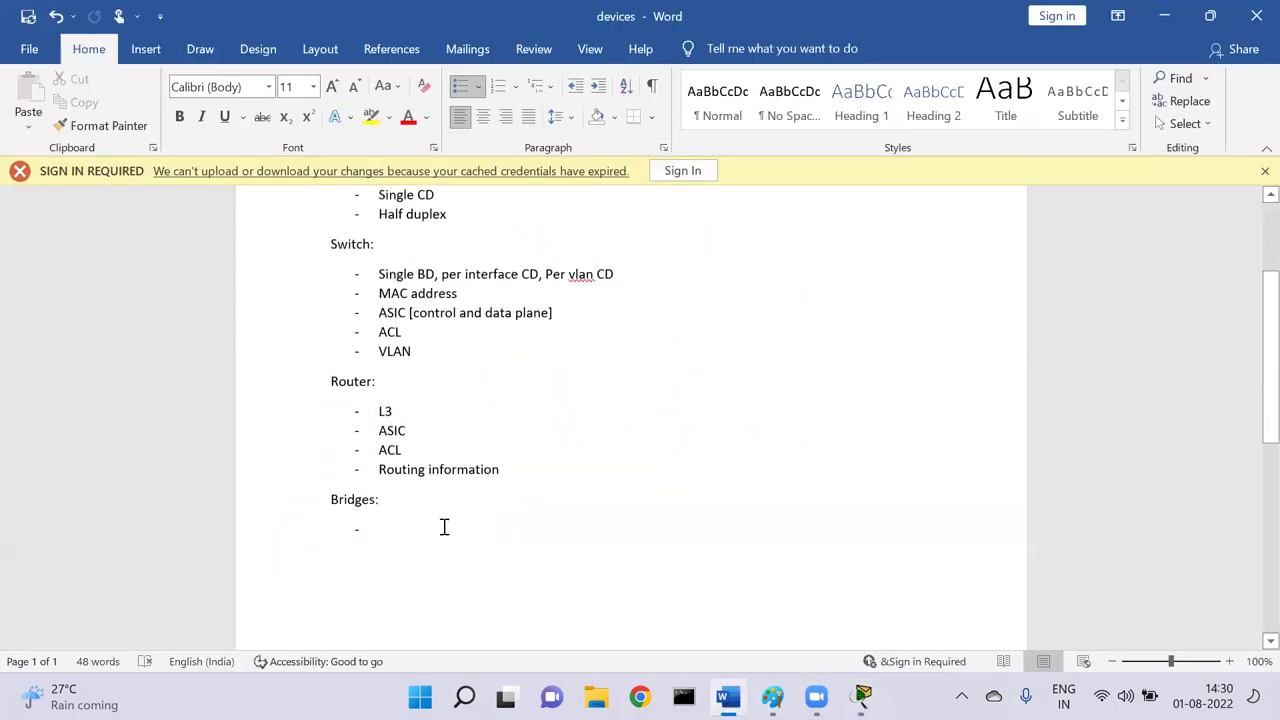
left_click(398, 524)
type("L2")
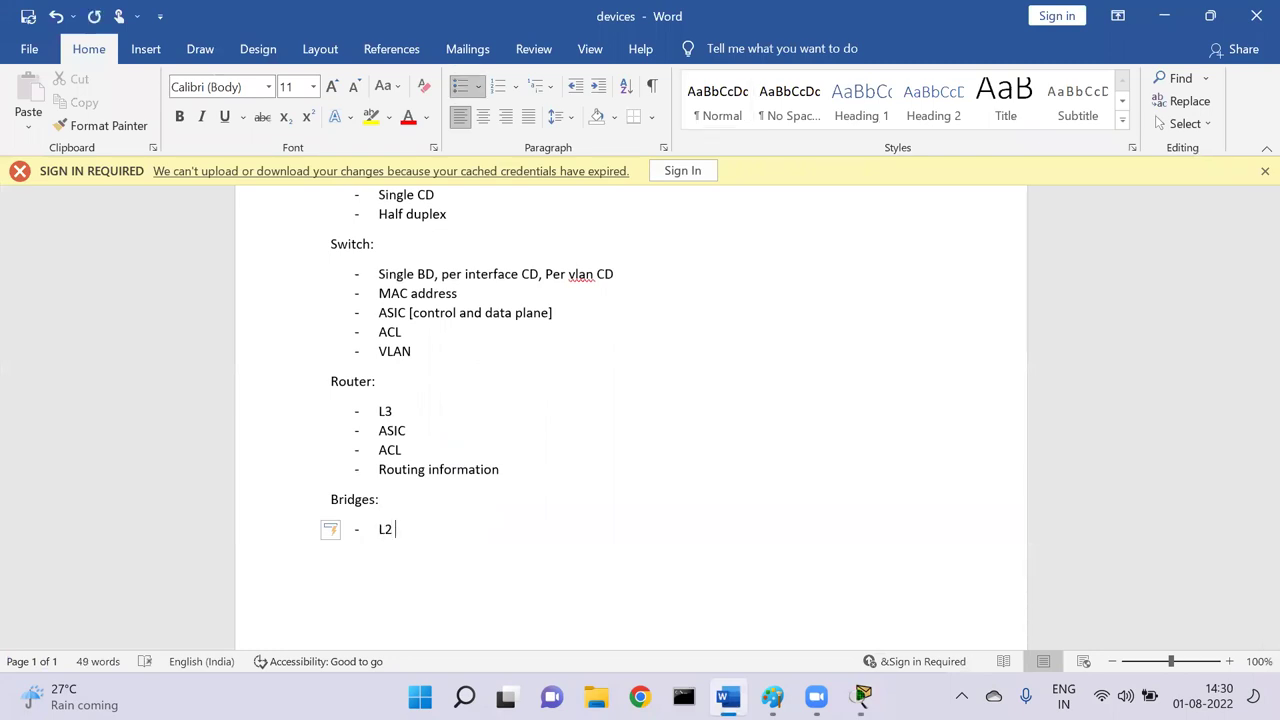
key("Return")
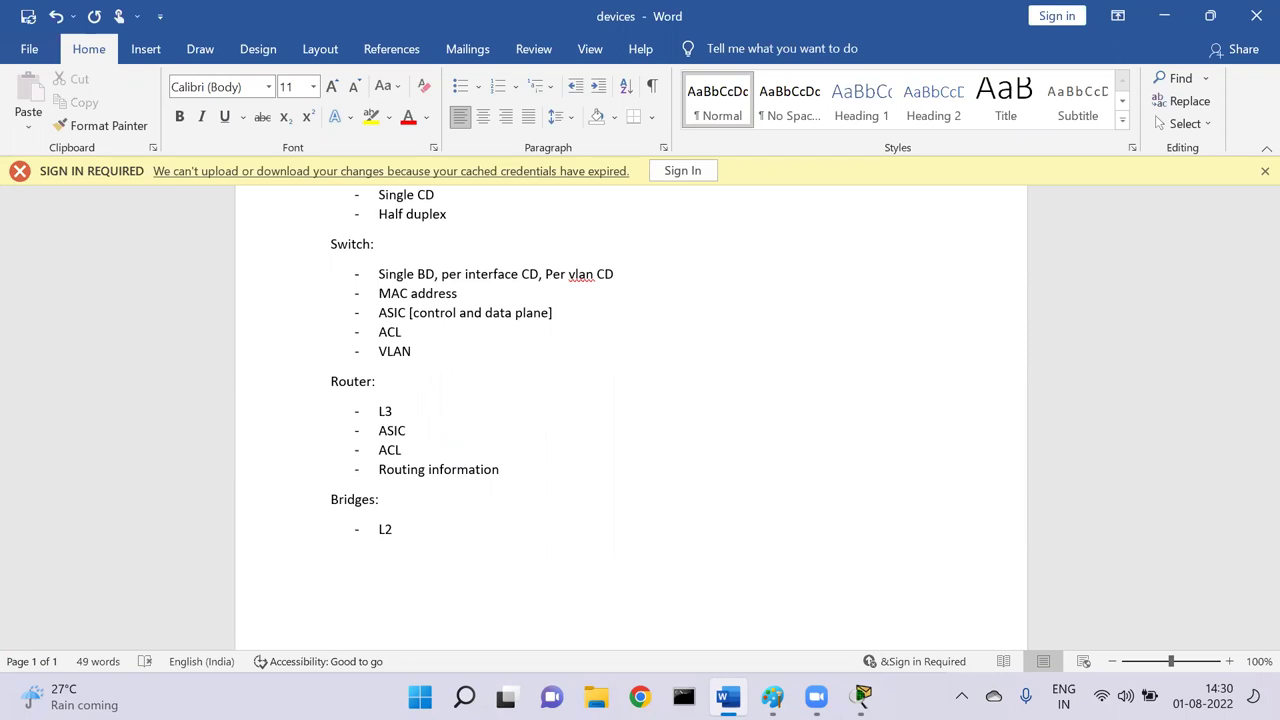
key("BackSpace")
type("REpeaters:")
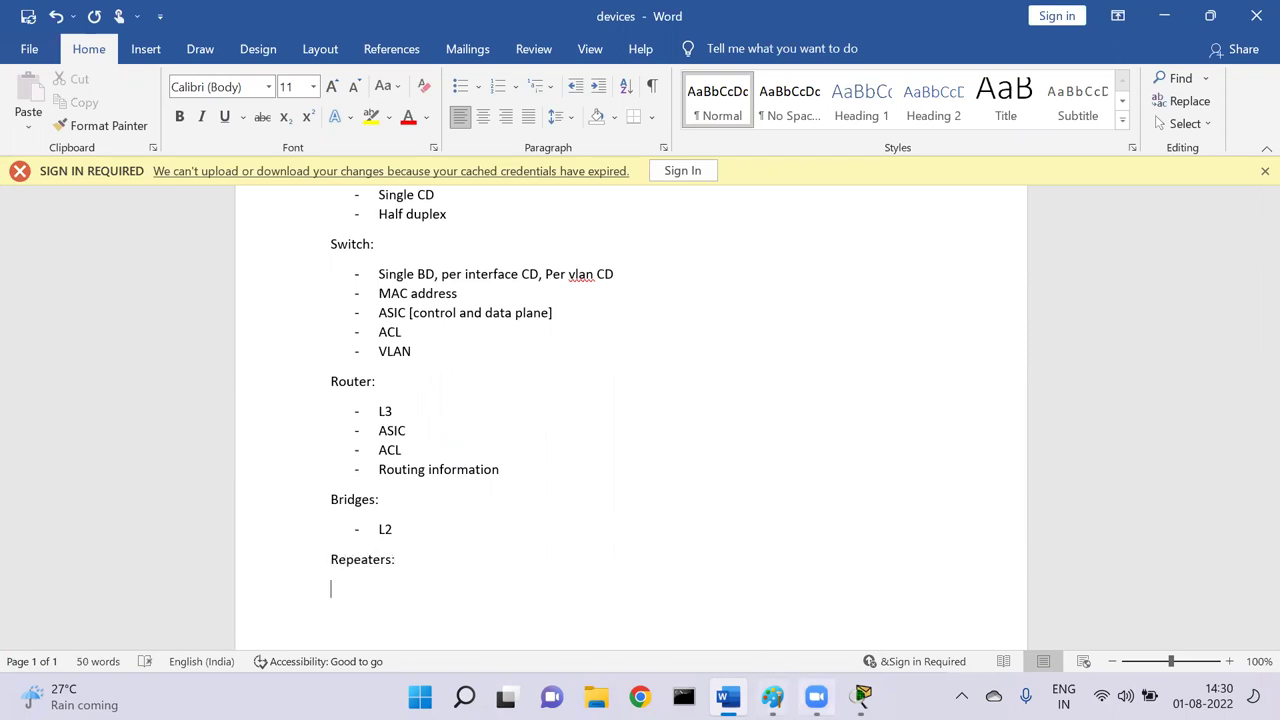
left_click(862, 697)
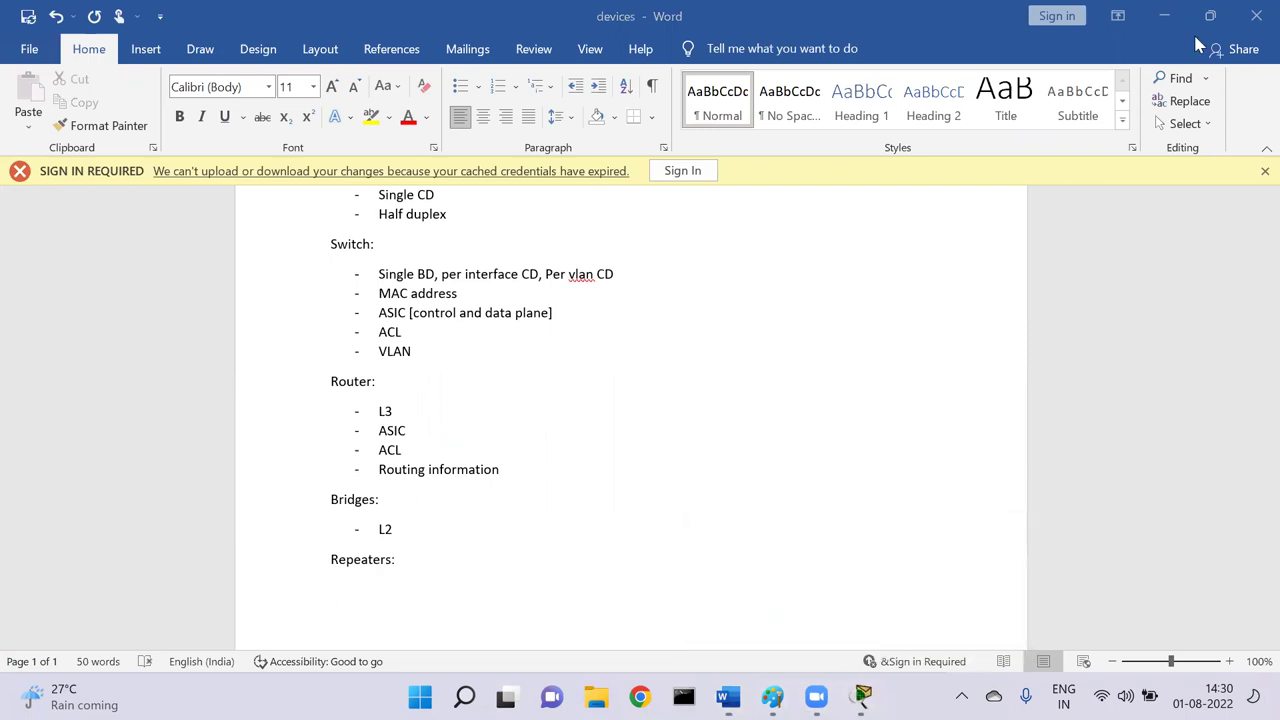
left_click(1163, 16)
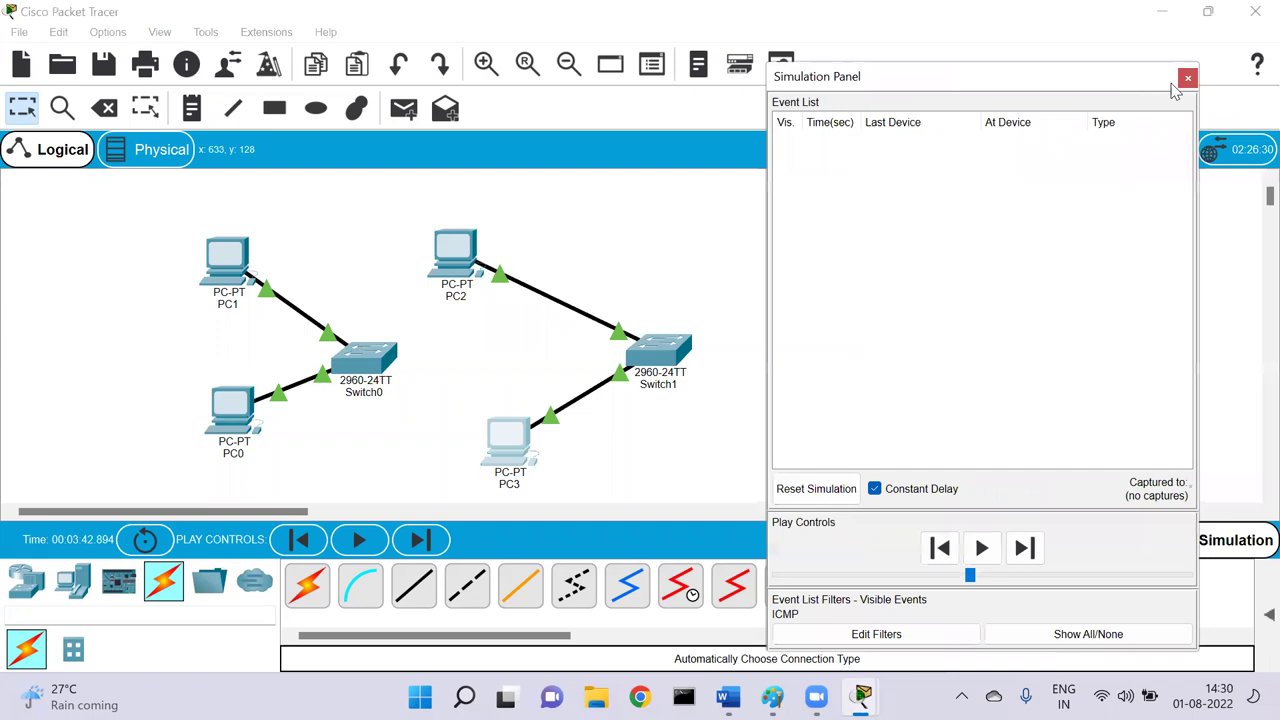
Close the simulation panel and delete Switch1, PC2 and PC3.
left_click(1188, 79)
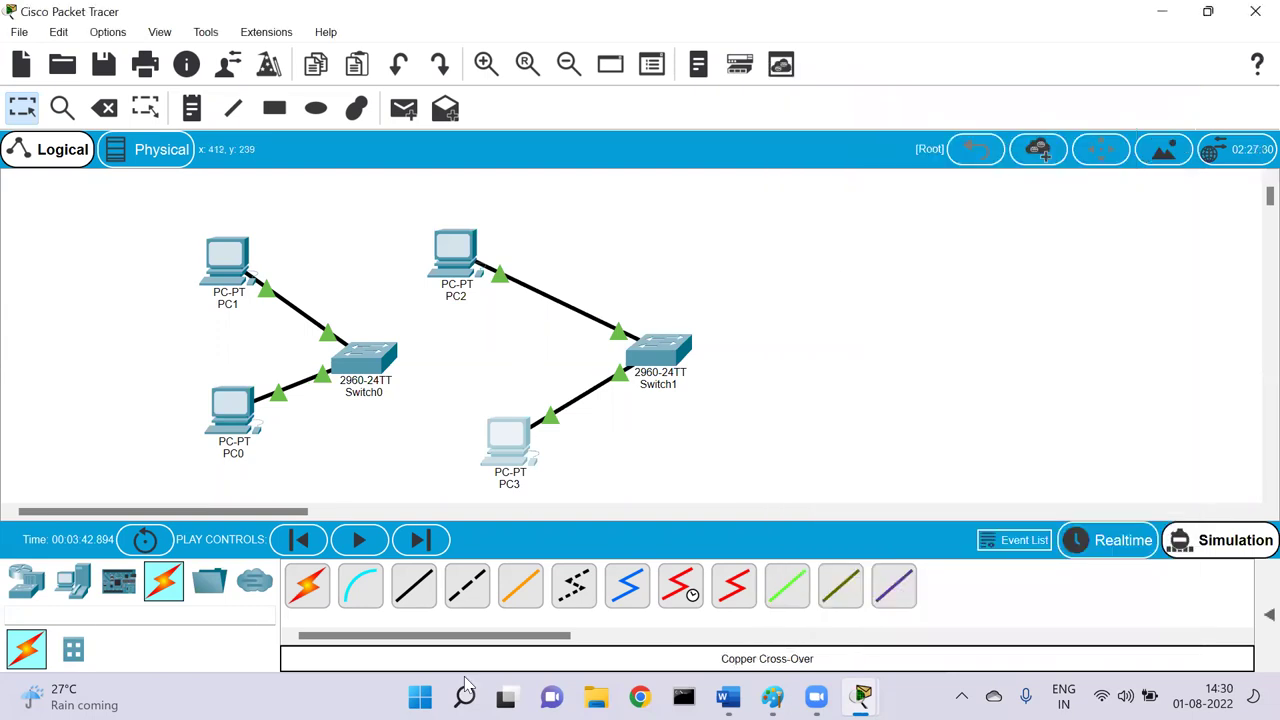
left_click_drag(652, 369, 590, 239)
left_click_drag(455, 255, 428, 419)
left_click_drag(521, 450, 659, 433)
left_click_drag(600, 250, 535, 328)
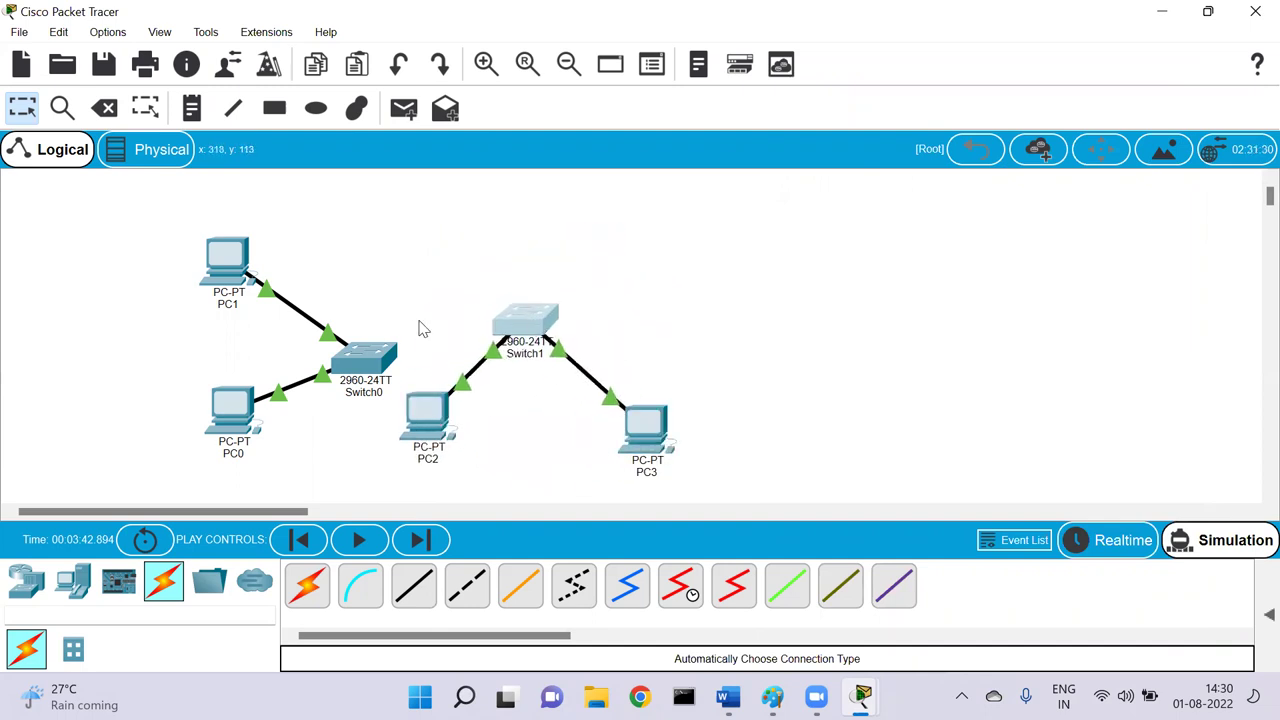
key("Delete")
left_click(555, 346)
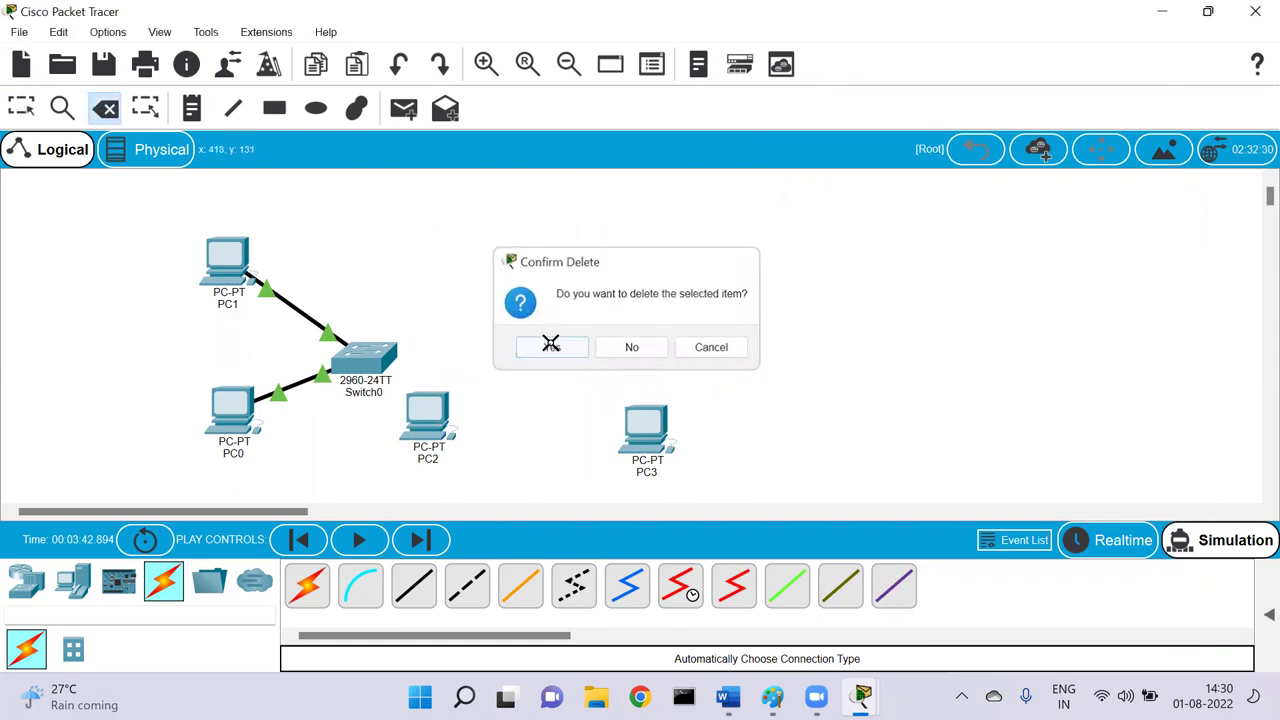
left_click(440, 402)
left_click(641, 425)
key("Escape")
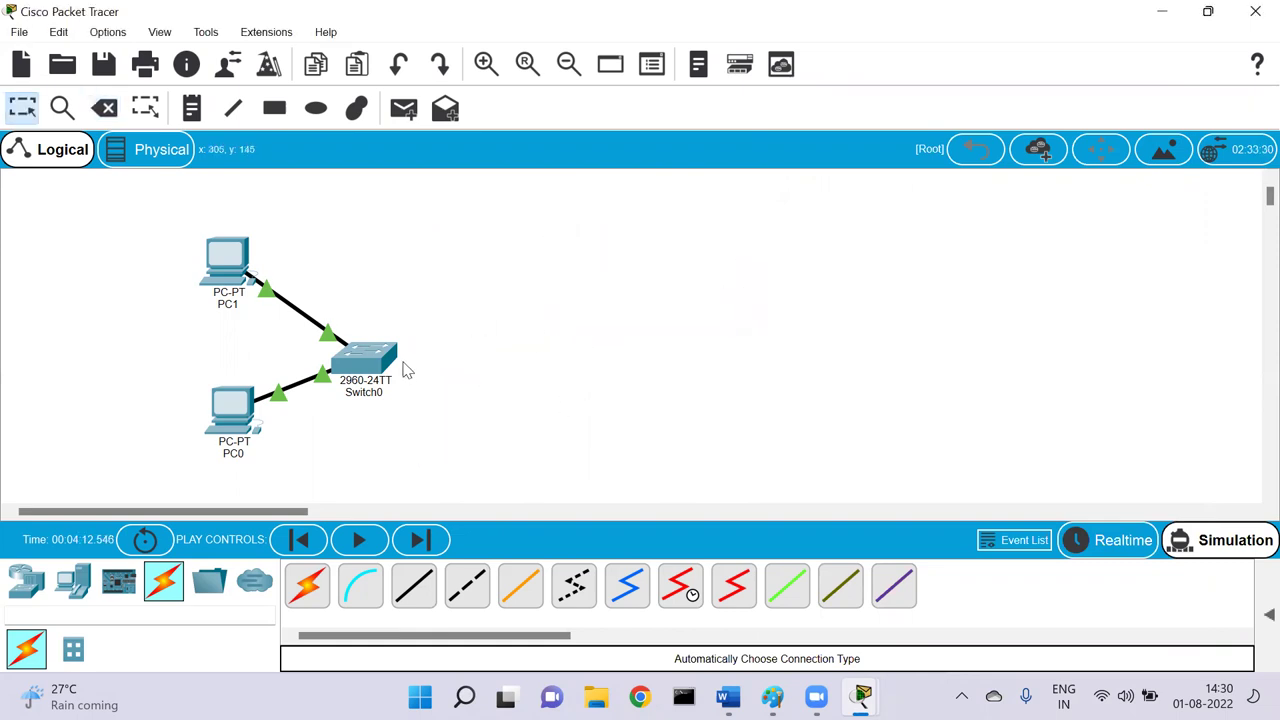
Place an ISR4331 router above Switch0, with PC0 and PC1 arranged below the switch.
left_click_drag(218, 398, 520, 455)
left_click_drag(202, 239, 400, 448)
left_click_drag(366, 356, 391, 333)
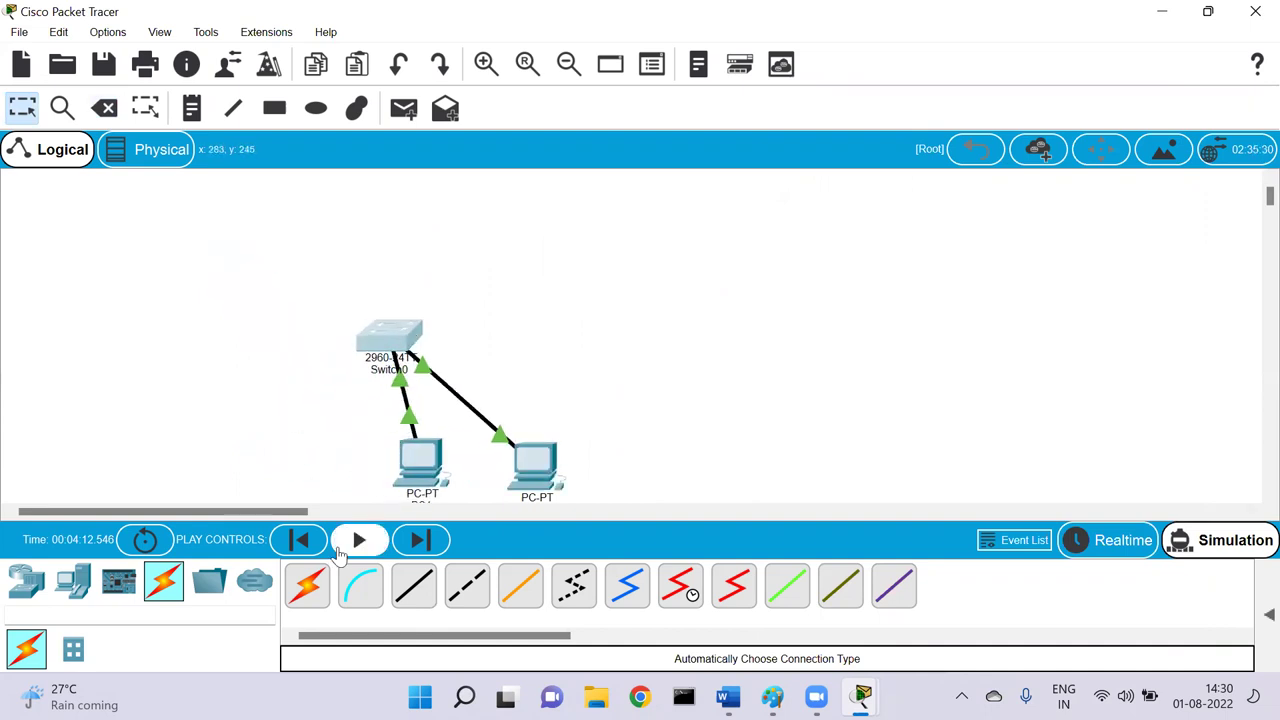
left_click(72, 581)
left_click(26, 581)
left_click_drag(307, 585, 547, 252)
left_click_drag(425, 485, 297, 465)
left_click_drag(525, 465, 437, 445)
left_click_drag(532, 248, 267, 268)
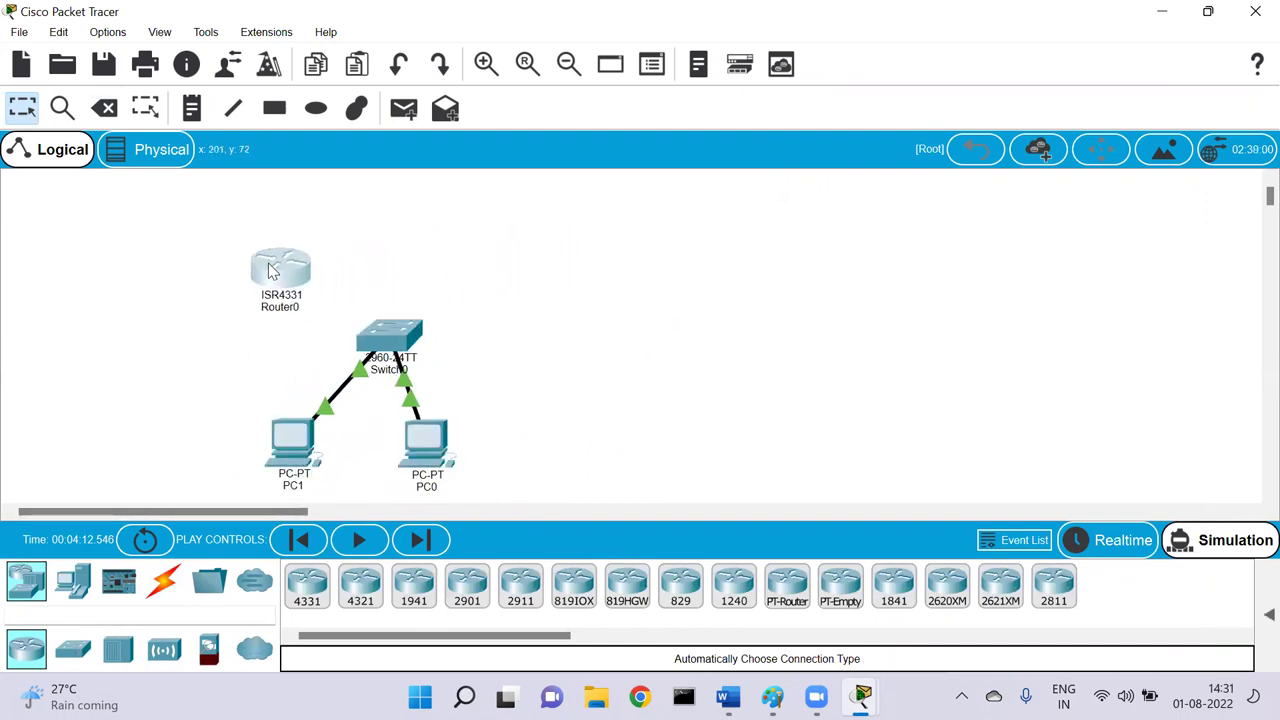
Connect Router0 to Switch0 with an automatic cable.
left_click(163, 578)
left_click(307, 585)
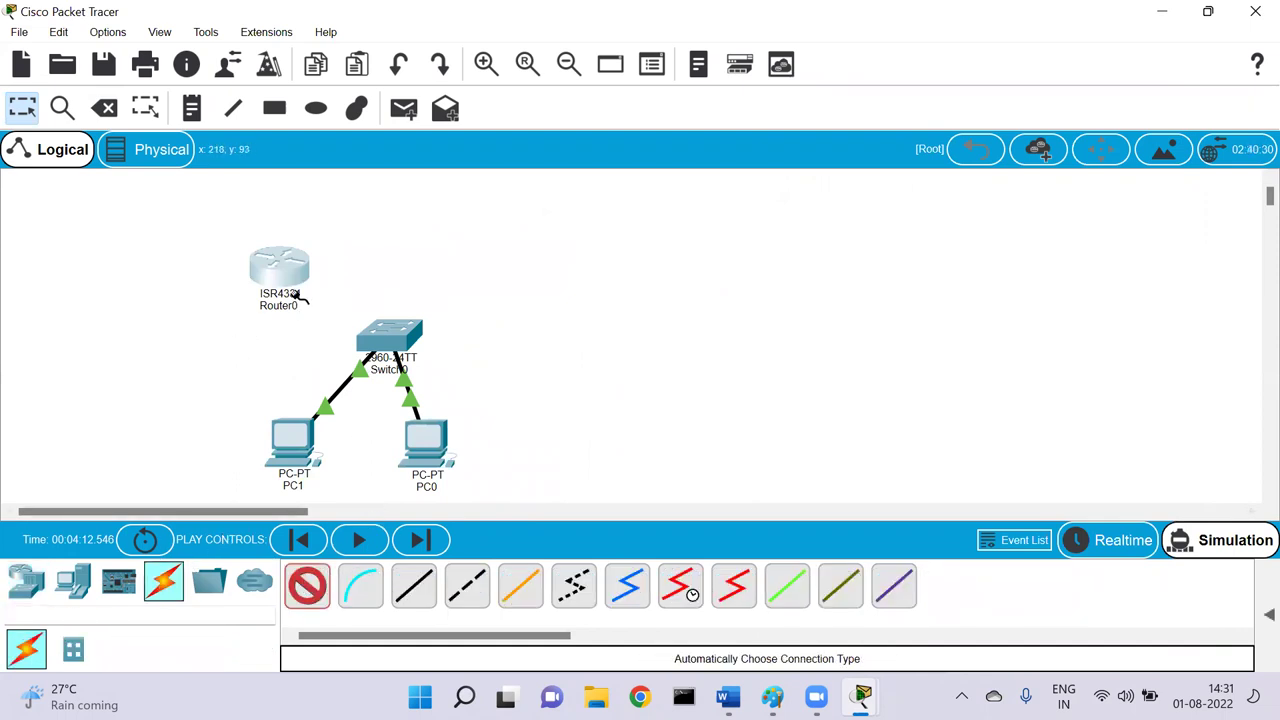
left_click(292, 285)
left_click(378, 335)
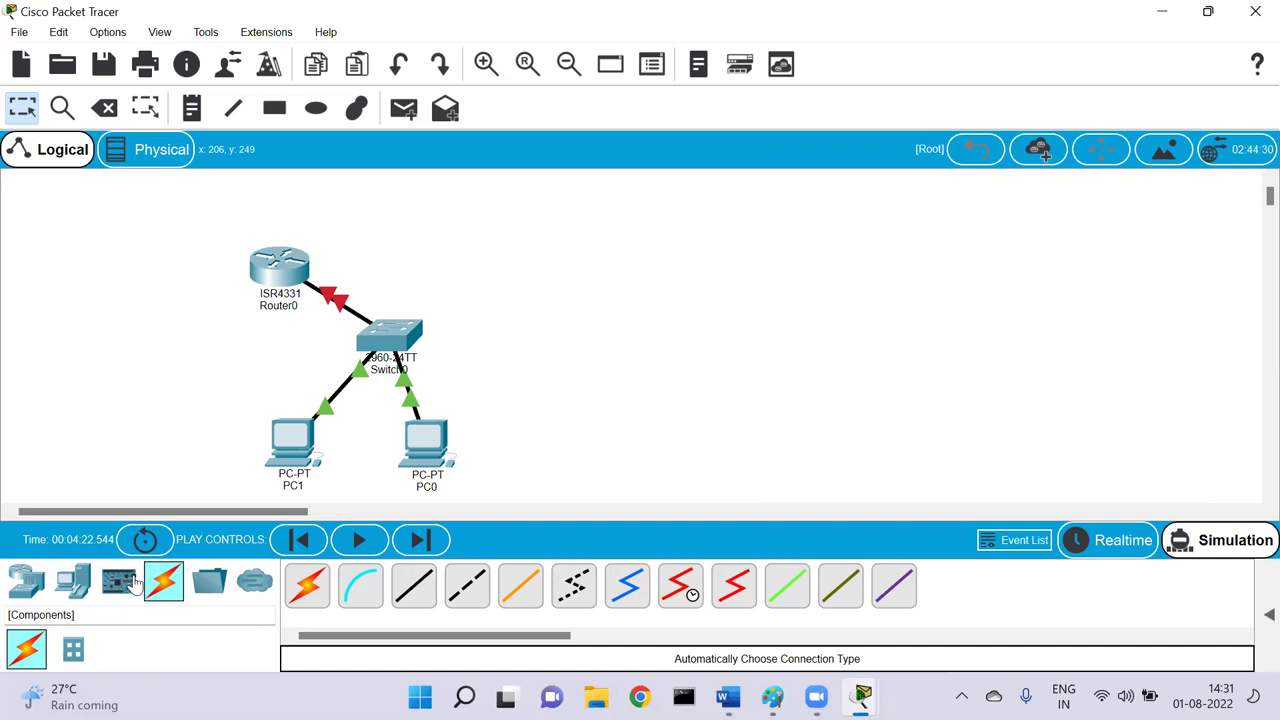
left_click(307, 585)
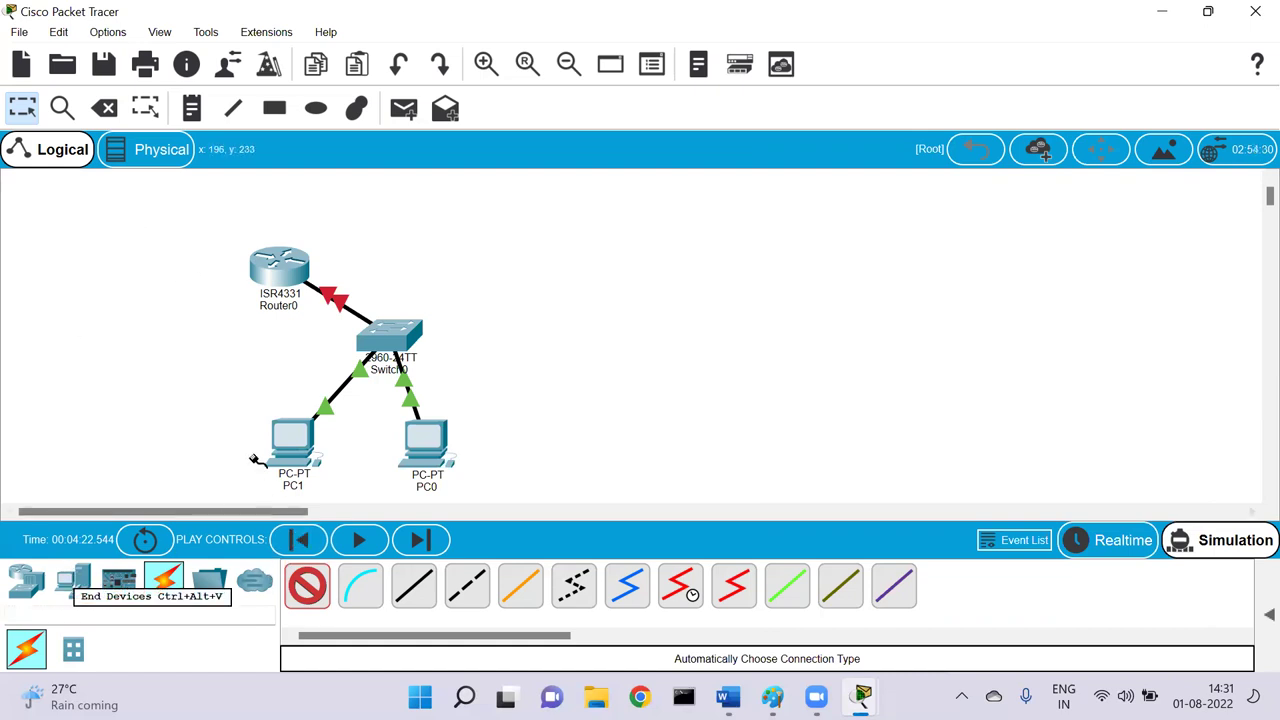
Add a server at the top left, cable it to Router0, and shift PC0 and PC1 right.
left_click(72, 580)
left_click_drag(413, 587, 47, 240)
left_click(163, 580)
left_click(306, 585)
left_click(48, 245)
left_click(262, 270)
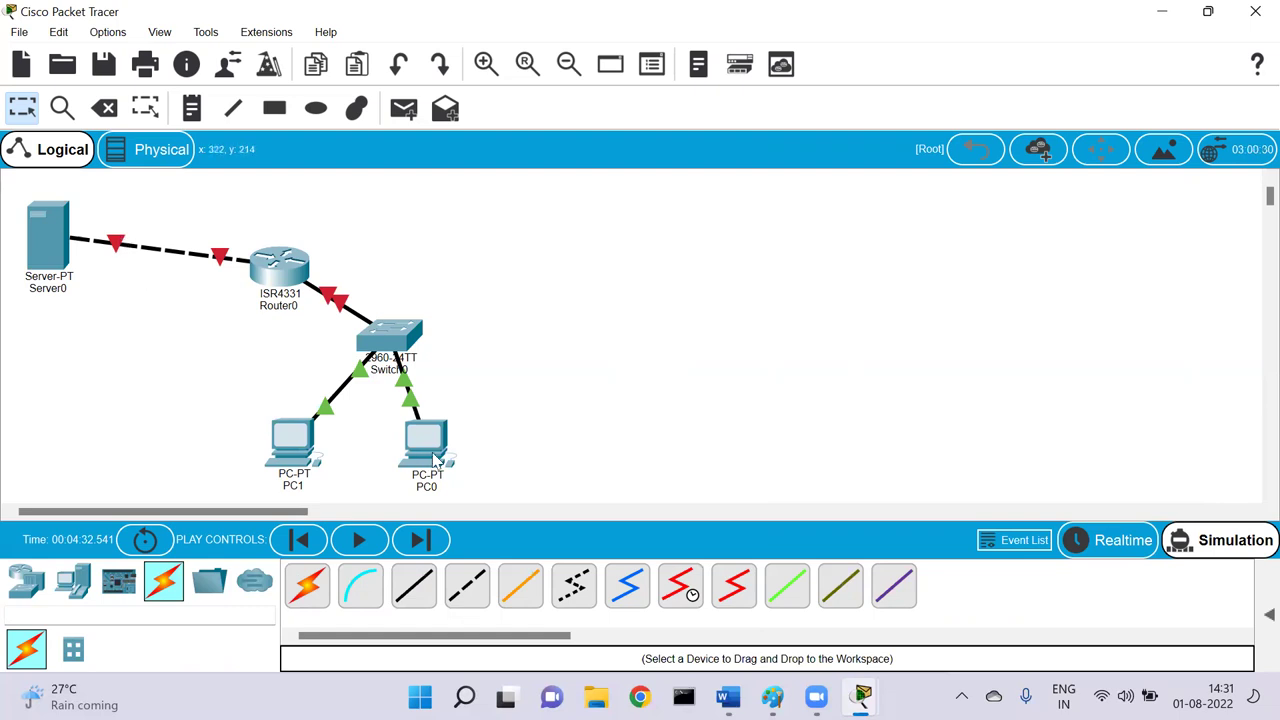
left_click_drag(434, 458, 457, 458)
left_click_drag(312, 440, 366, 444)
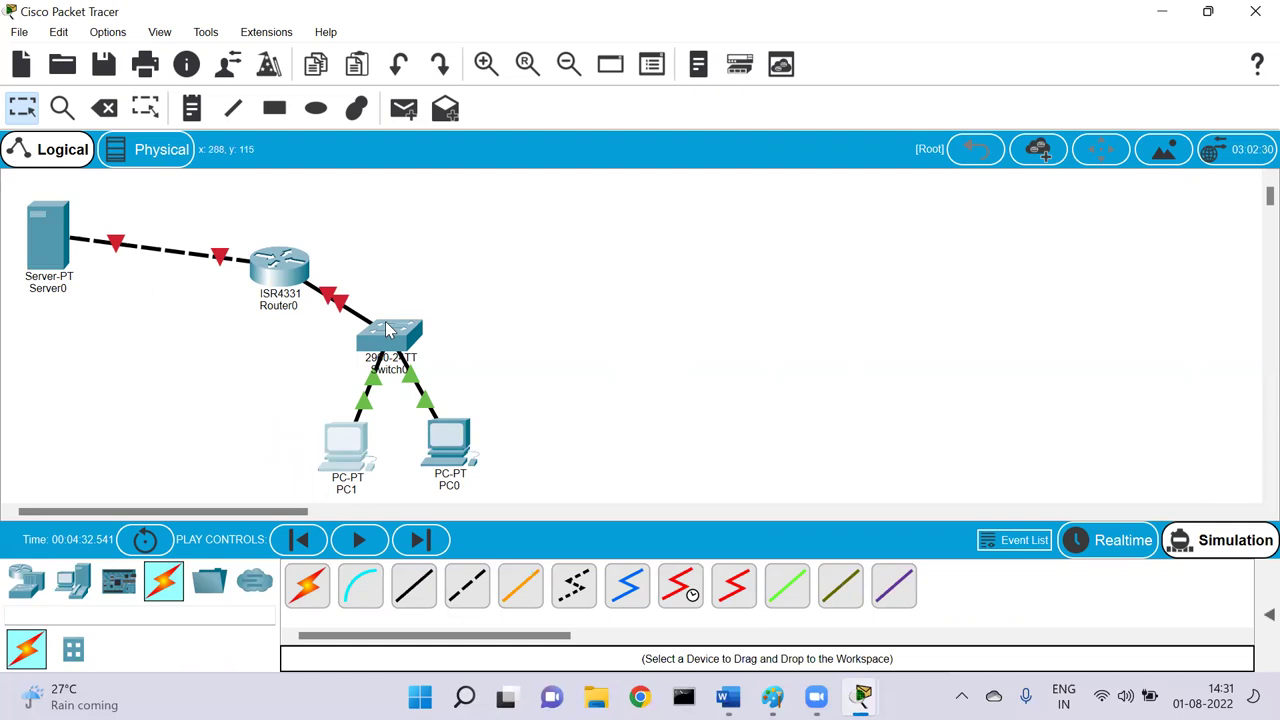
mouse_move(390, 330)
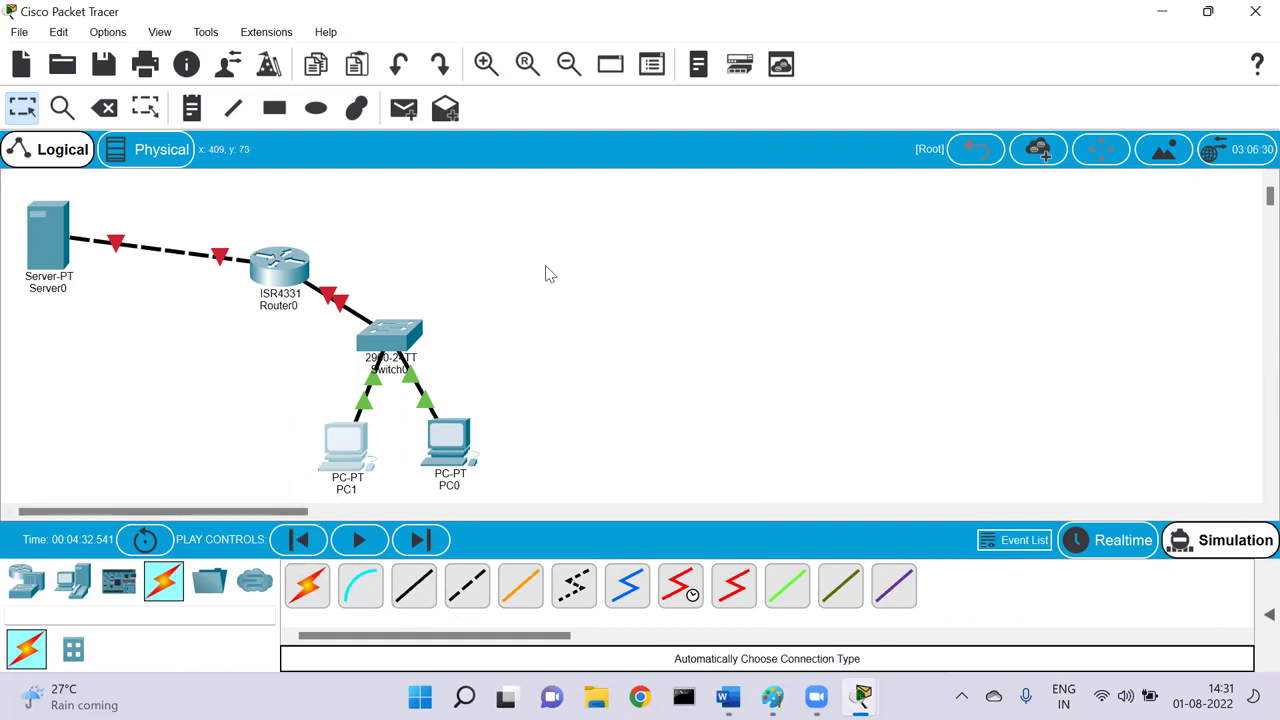
Delete the Switch0–PC1 and Switch0–PC0 links and move Switch0 to the lower left.
key("Delete")
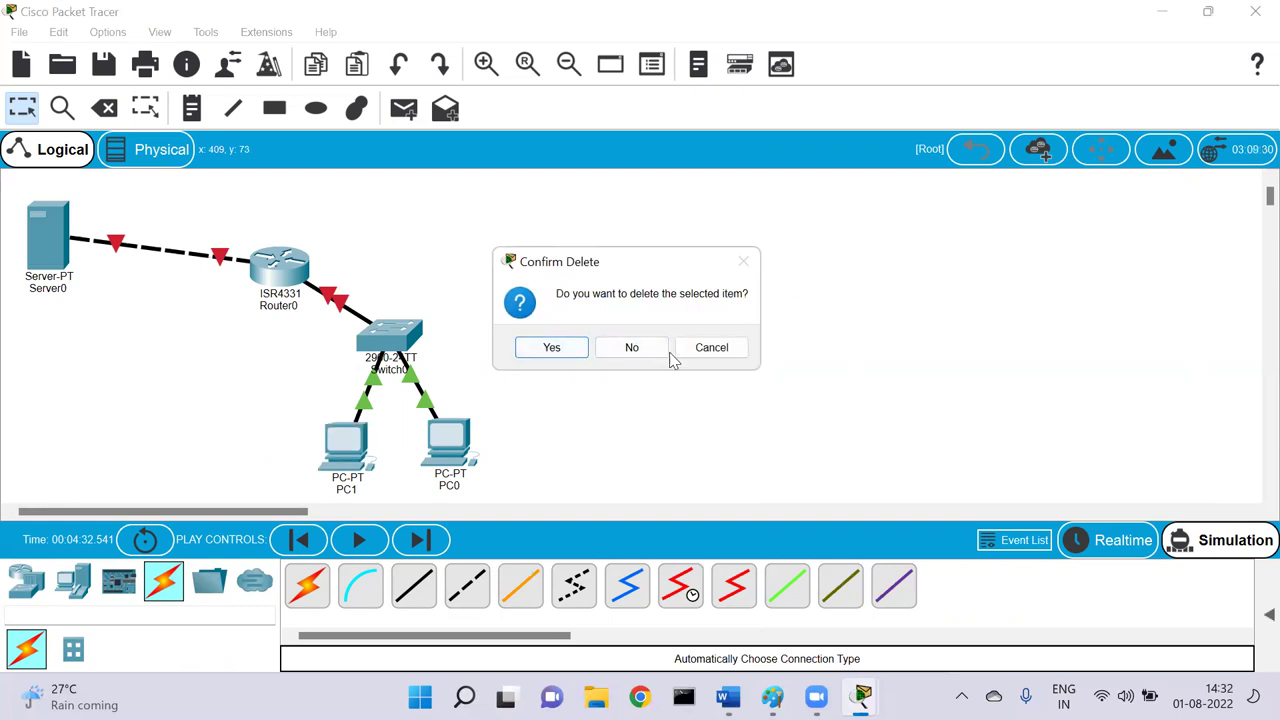
left_click(654, 354)
left_click(380, 382)
left_click(410, 377)
key("Escape")
left_click_drag(414, 340, 266, 395)
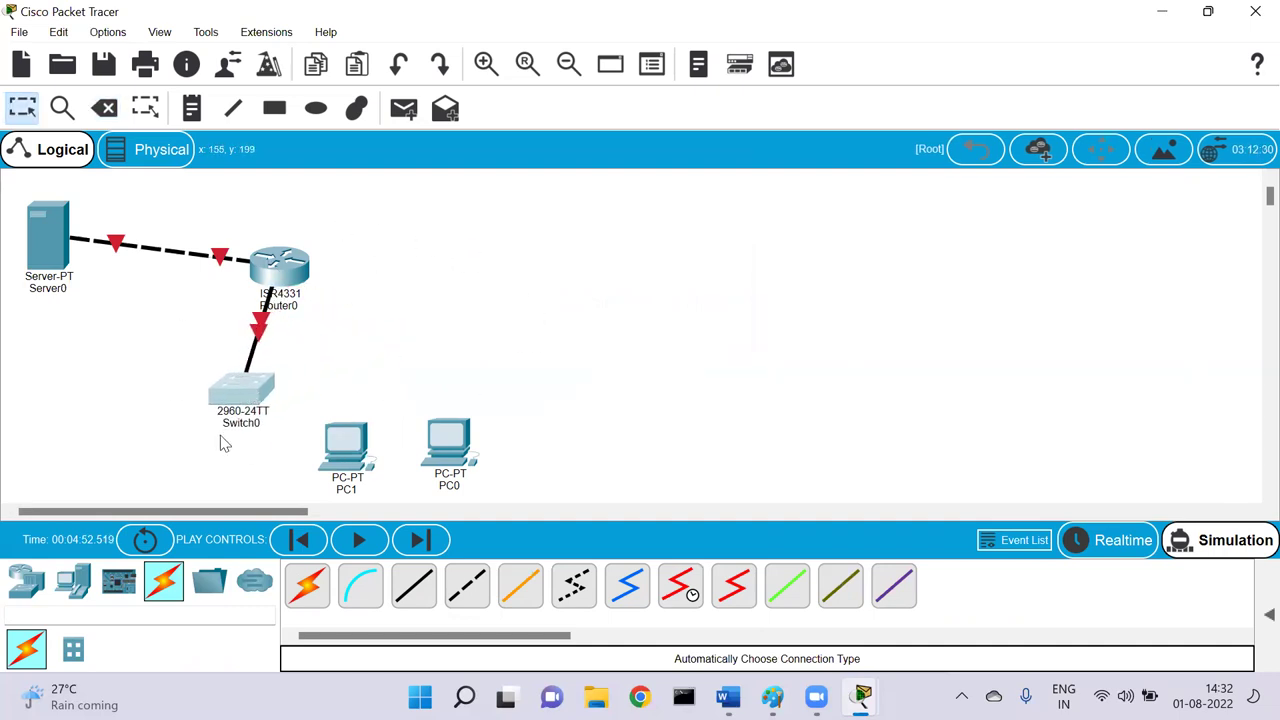
left_click_drag(283, 268, 278, 273)
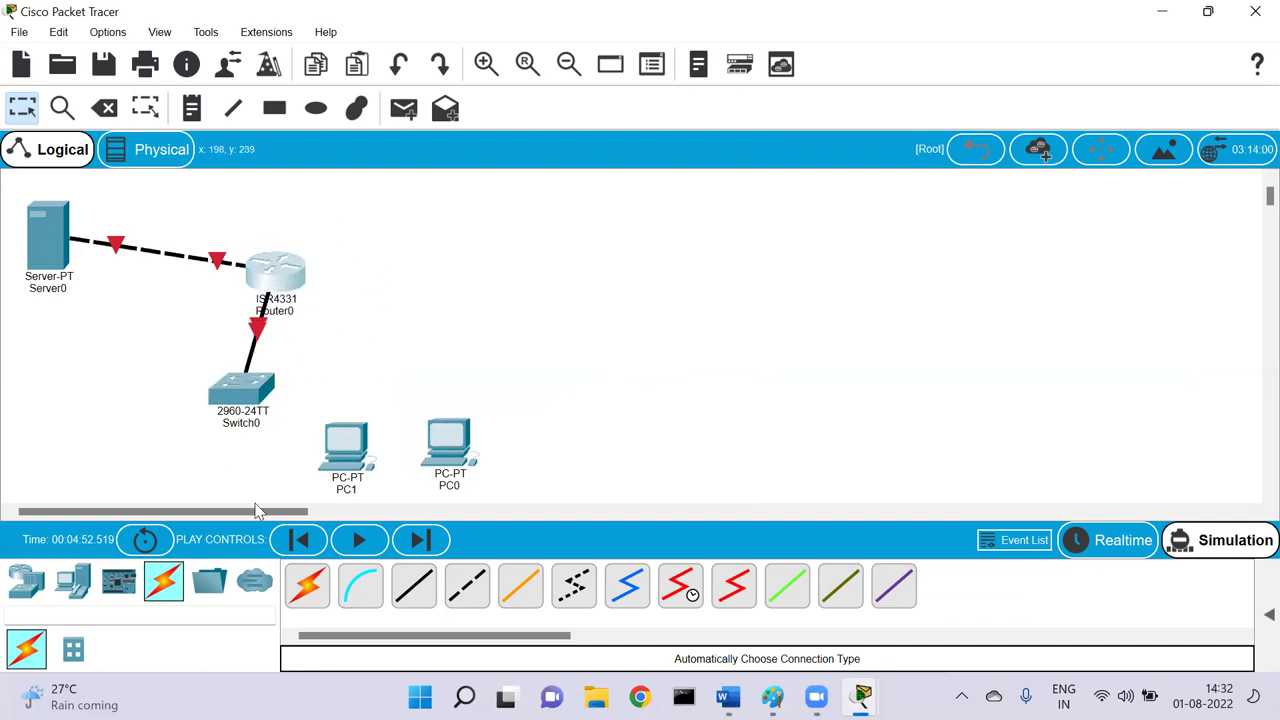
Add a generic wireless end device and spread PC1 and PC0 toward the right.
left_click(75, 596)
left_click_drag(790, 592, 770, 567)
left_click_drag(894, 588, 529, 314)
left_click_drag(465, 462, 925, 417)
left_click_drag(360, 455, 645, 432)
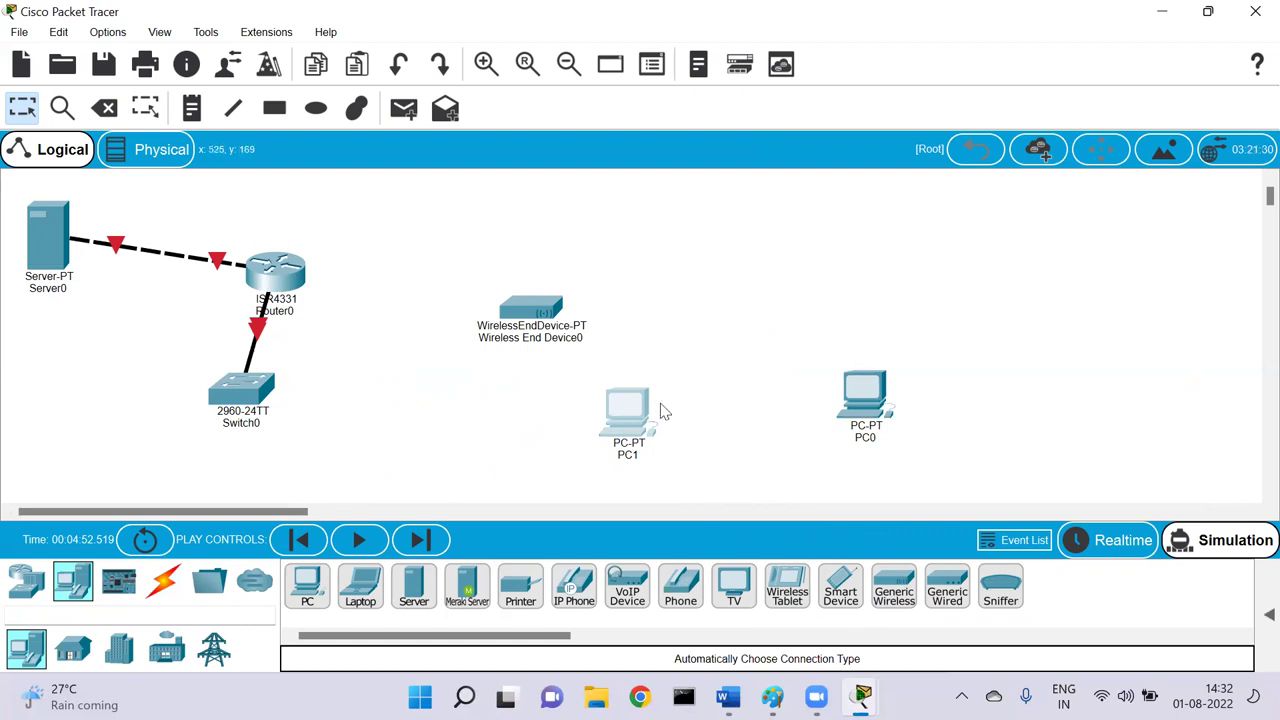
left_click_drag(660, 410, 689, 418)
left_click_drag(469, 371, 600, 470)
left_click_drag(455, 266, 755, 481)
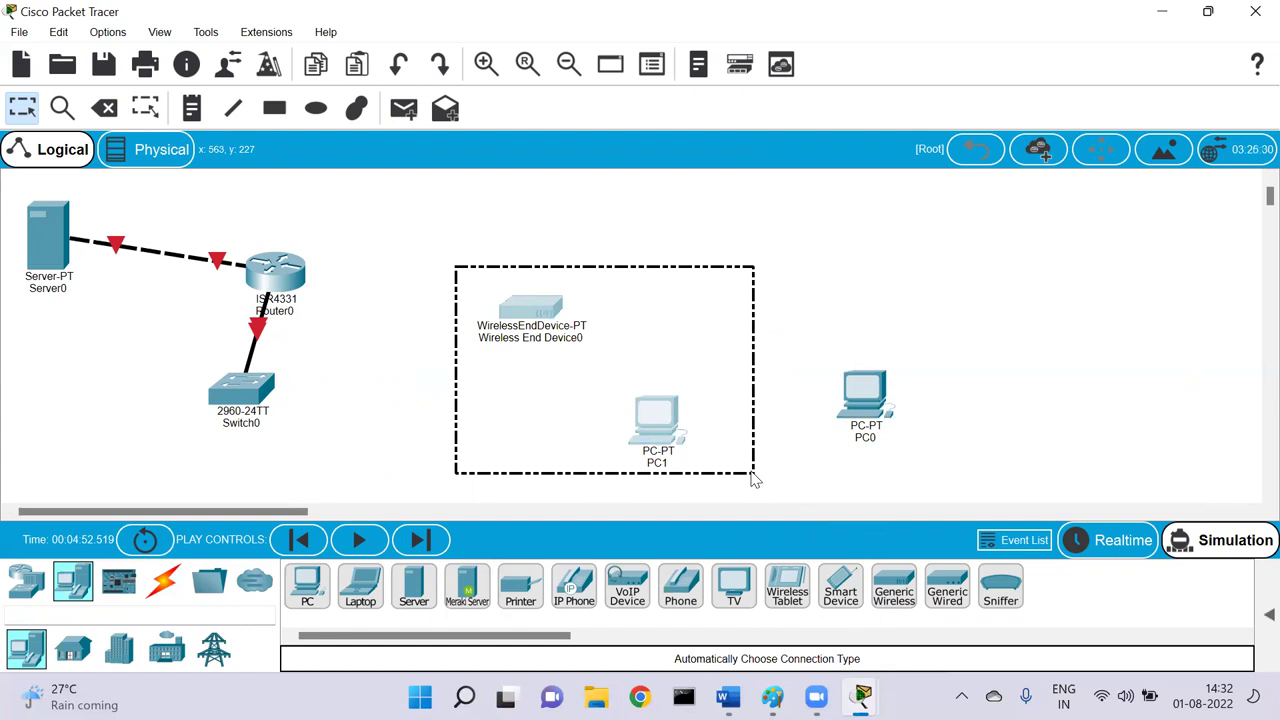
left_click_drag(755, 481, 750, 477)
left_click_drag(867, 399, 940, 407)
left_click_drag(431, 262, 768, 478)
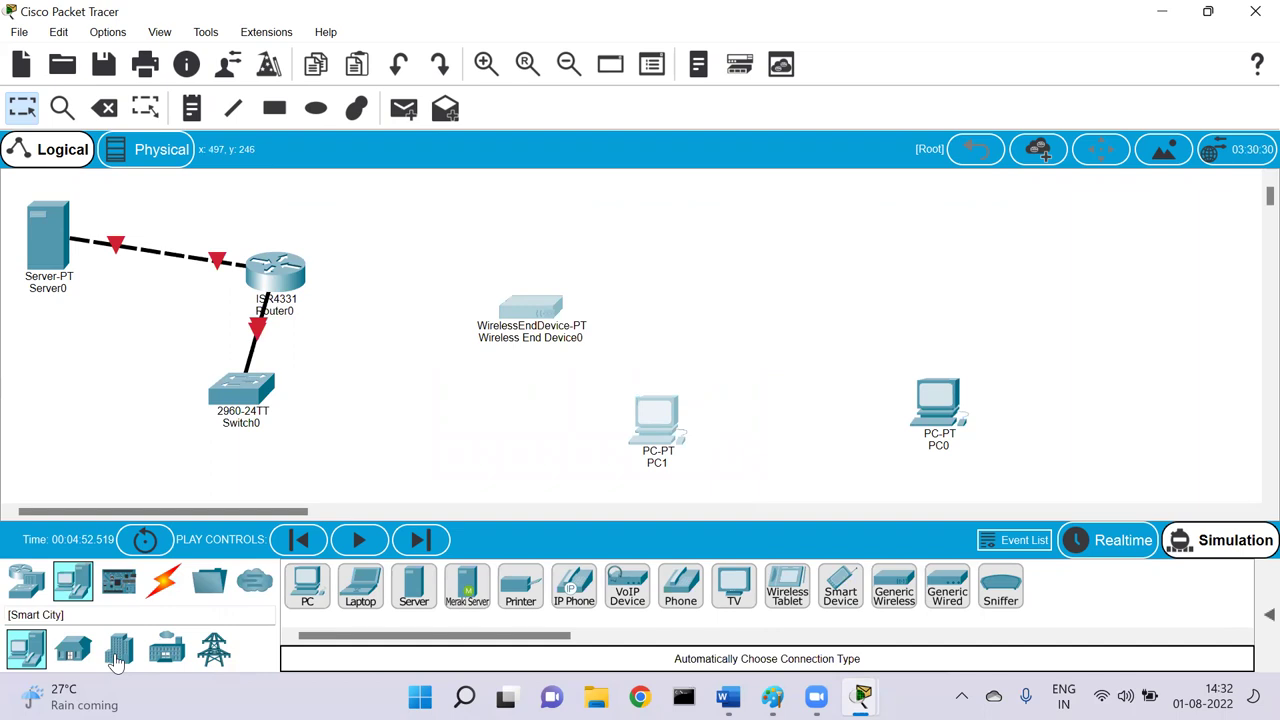
Place a Repeater-PT from the Hubs category between PC1 and PC0.
left_click(30, 588)
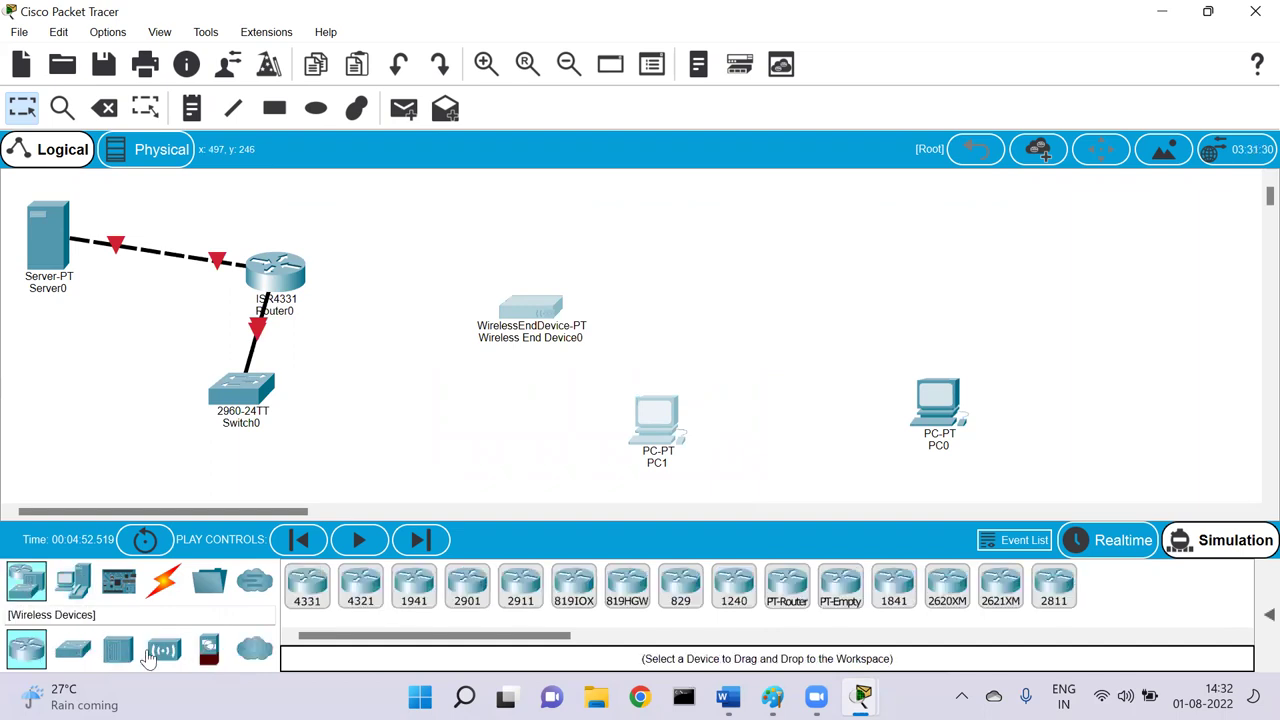
left_click(118, 650)
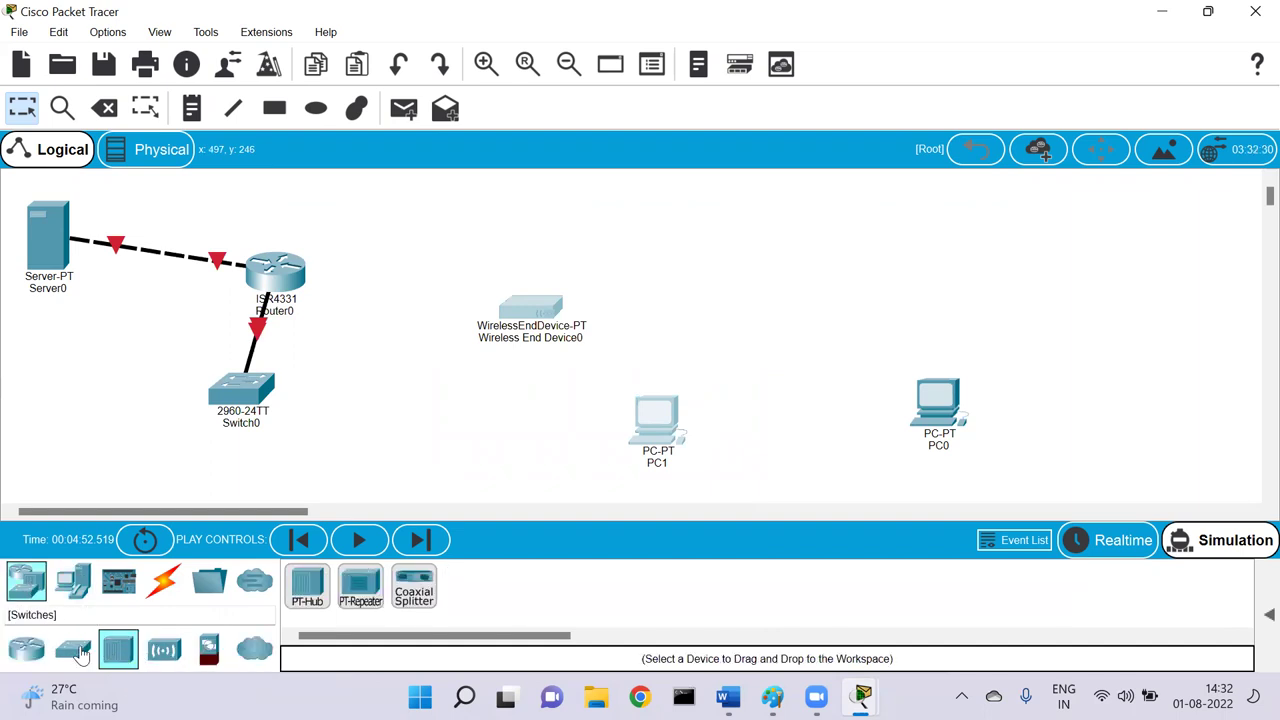
left_click_drag(358, 598, 761, 367)
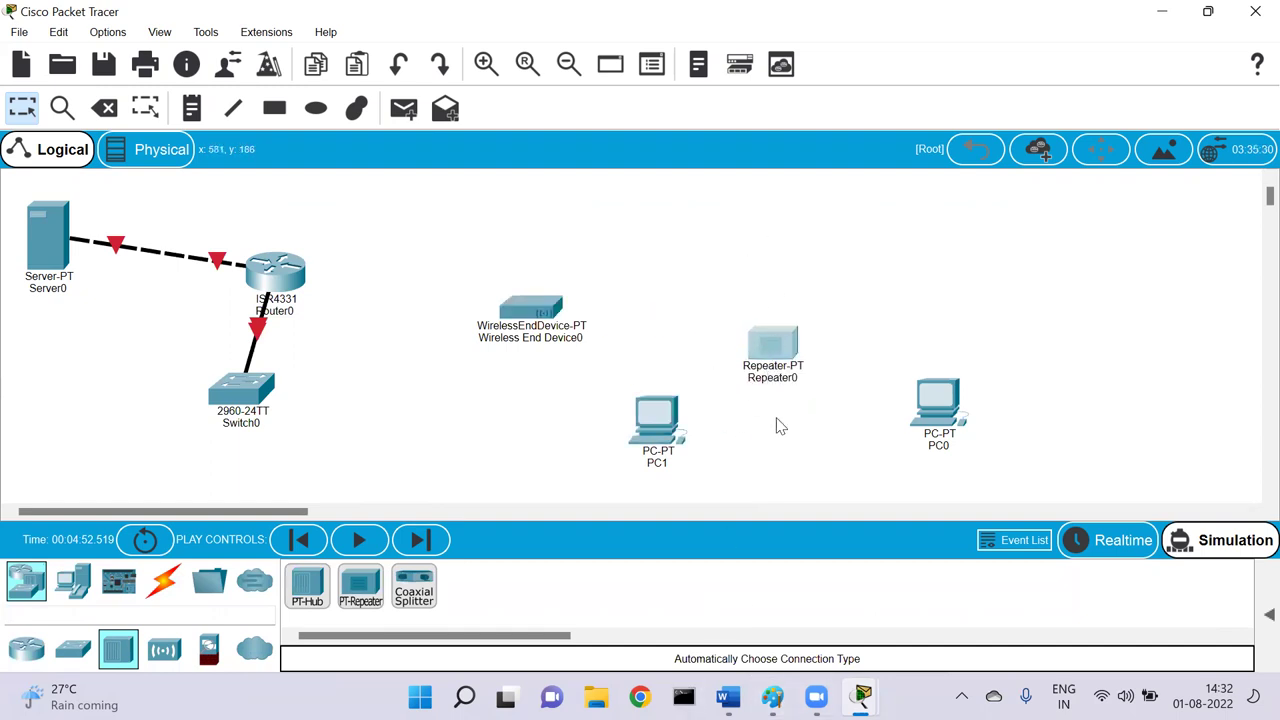
mouse_move(775, 358)
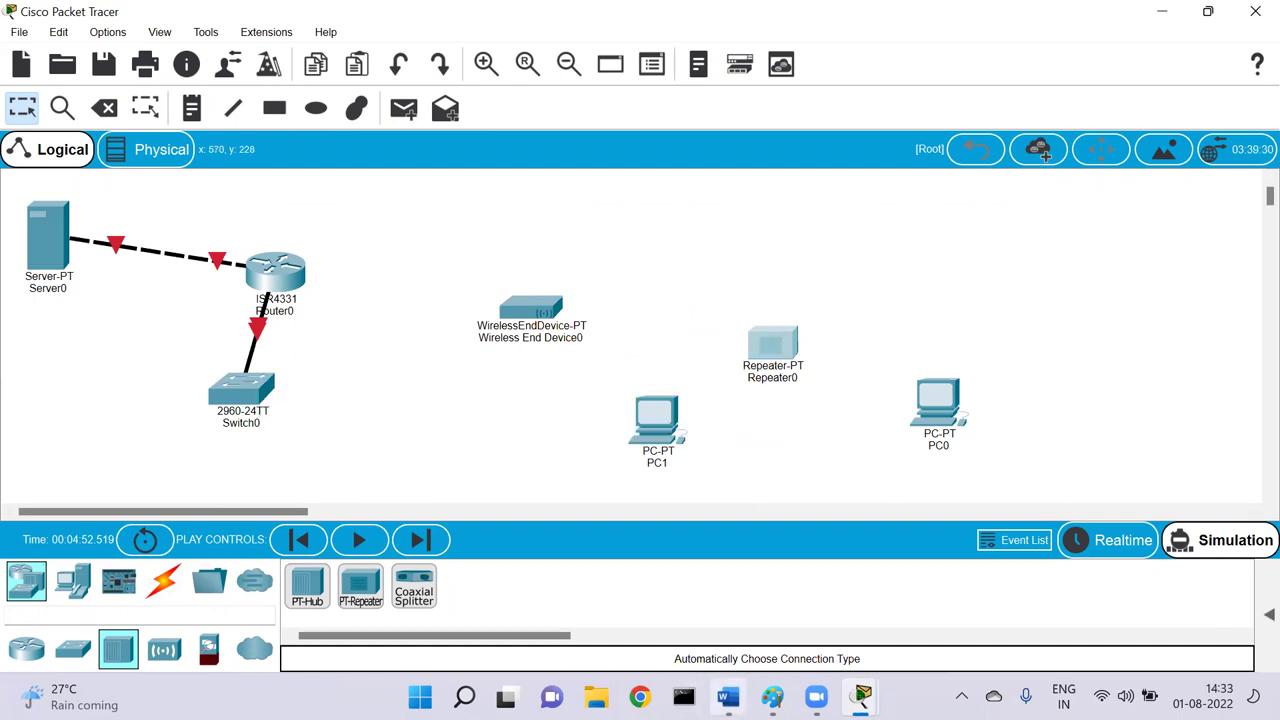
Add 'L1 device' and 'Strength' dash bullets under Repeaters, then minimize Word.
left_click(728, 697)
left_click(549, 563)
key("Return")
type("-")
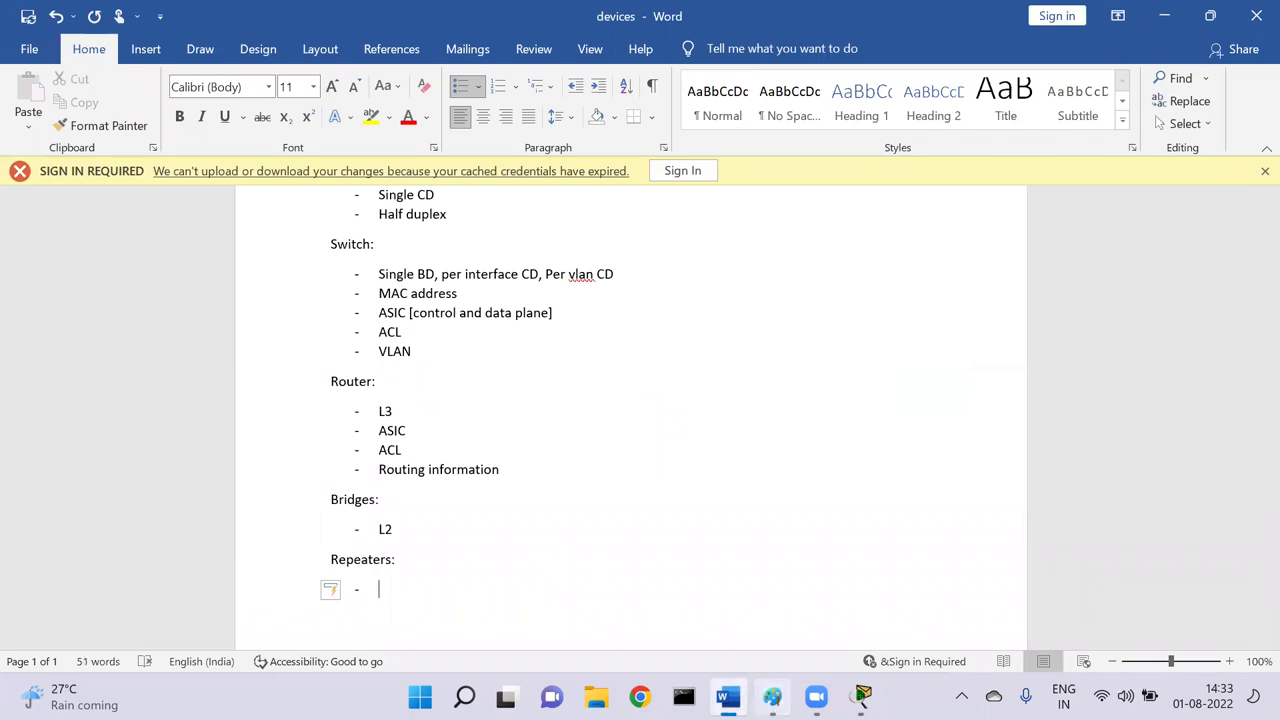
left_click(772, 697)
left_click_drag(376, 488, 366, 477)
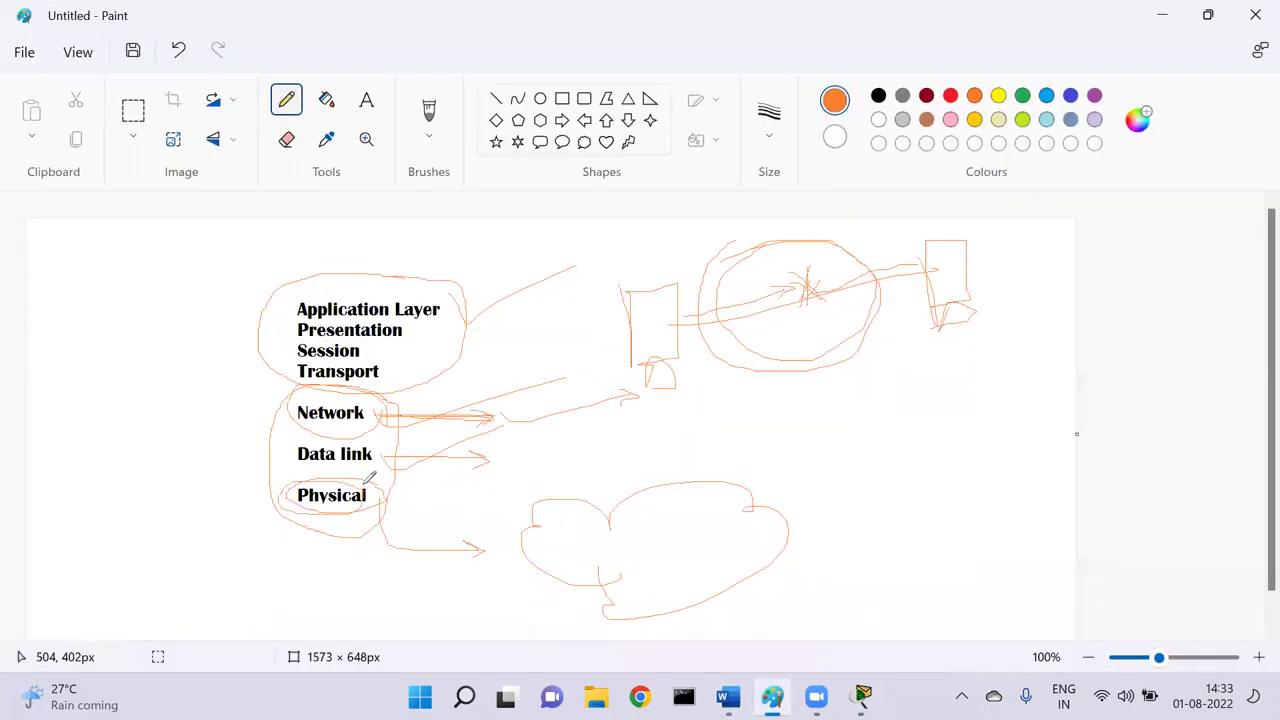
key("alt+Tab")
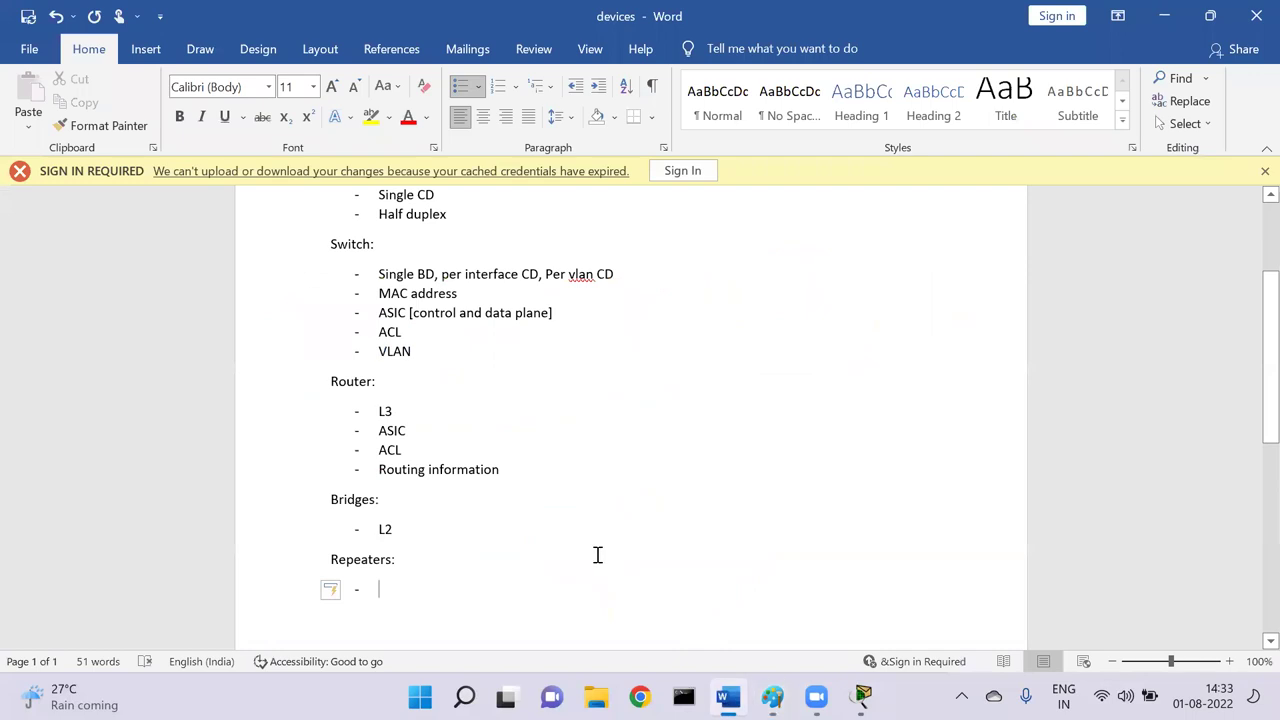
type("! d")
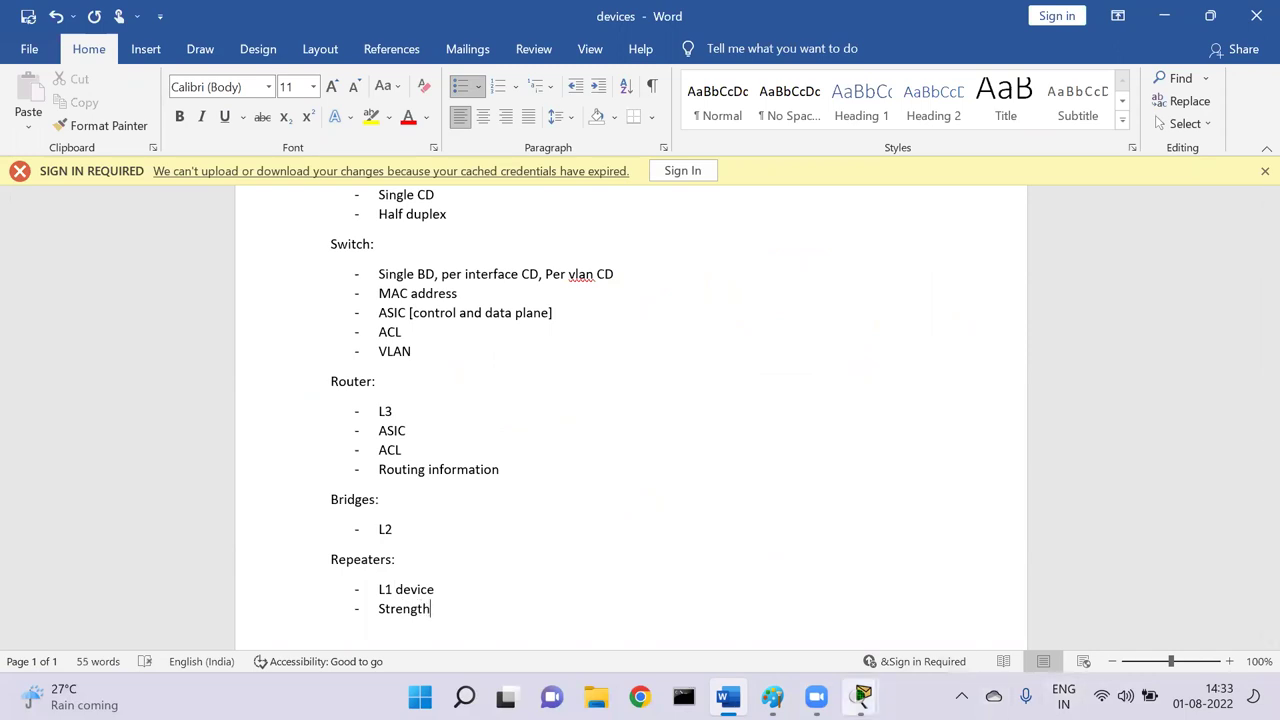
mouse_move(816, 697)
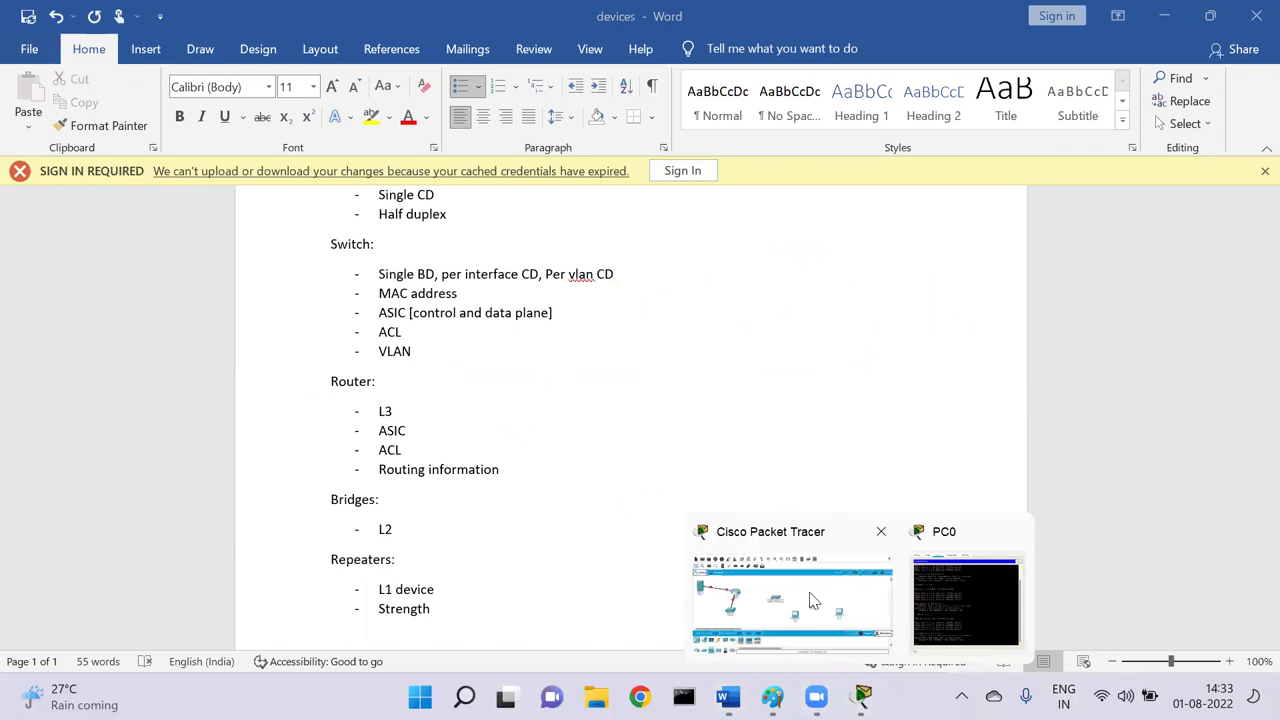
left_click(1166, 16)
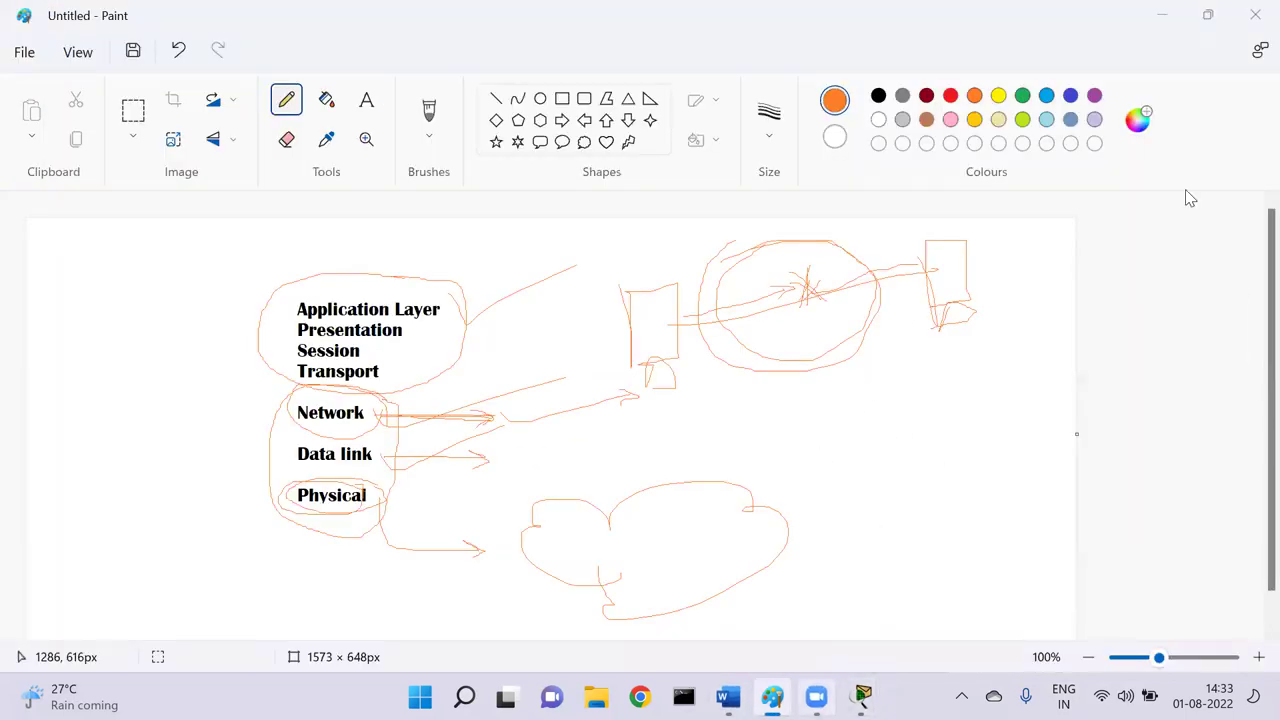
Minimize Paint and inspect the Repeater0 configuration, PC1 and PC0 device windows.
left_click(1162, 15)
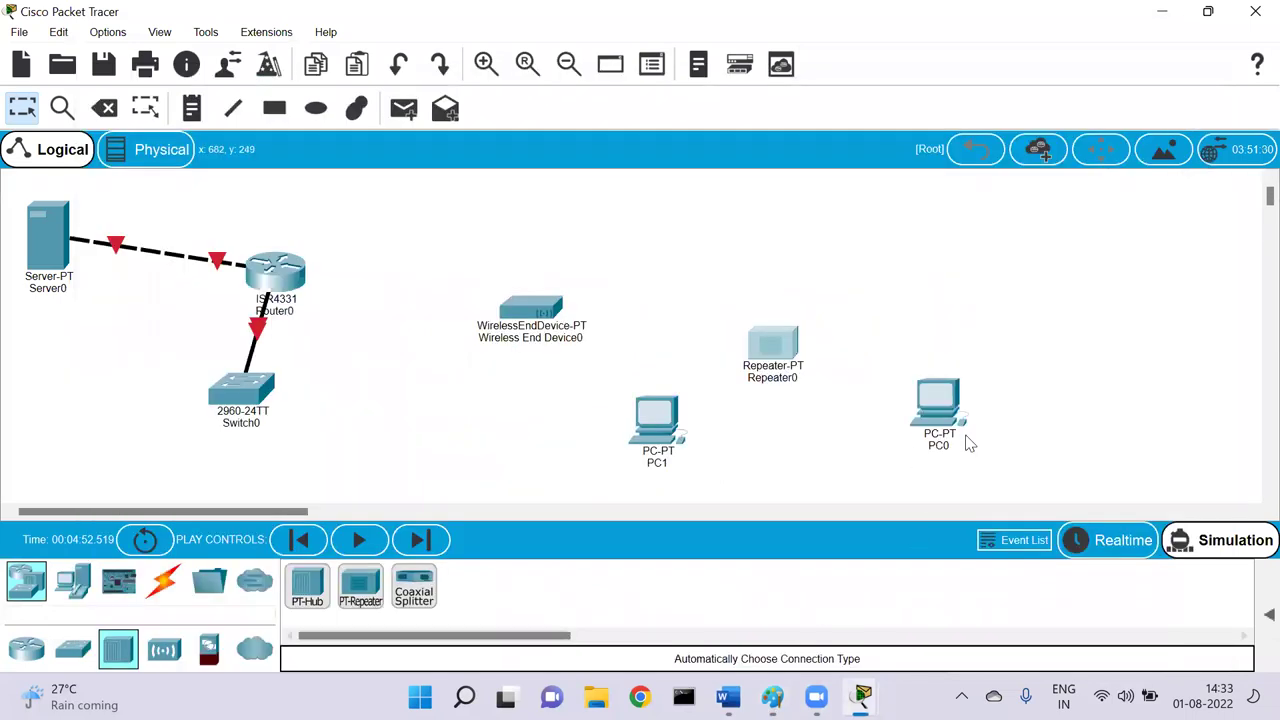
left_click(772, 344)
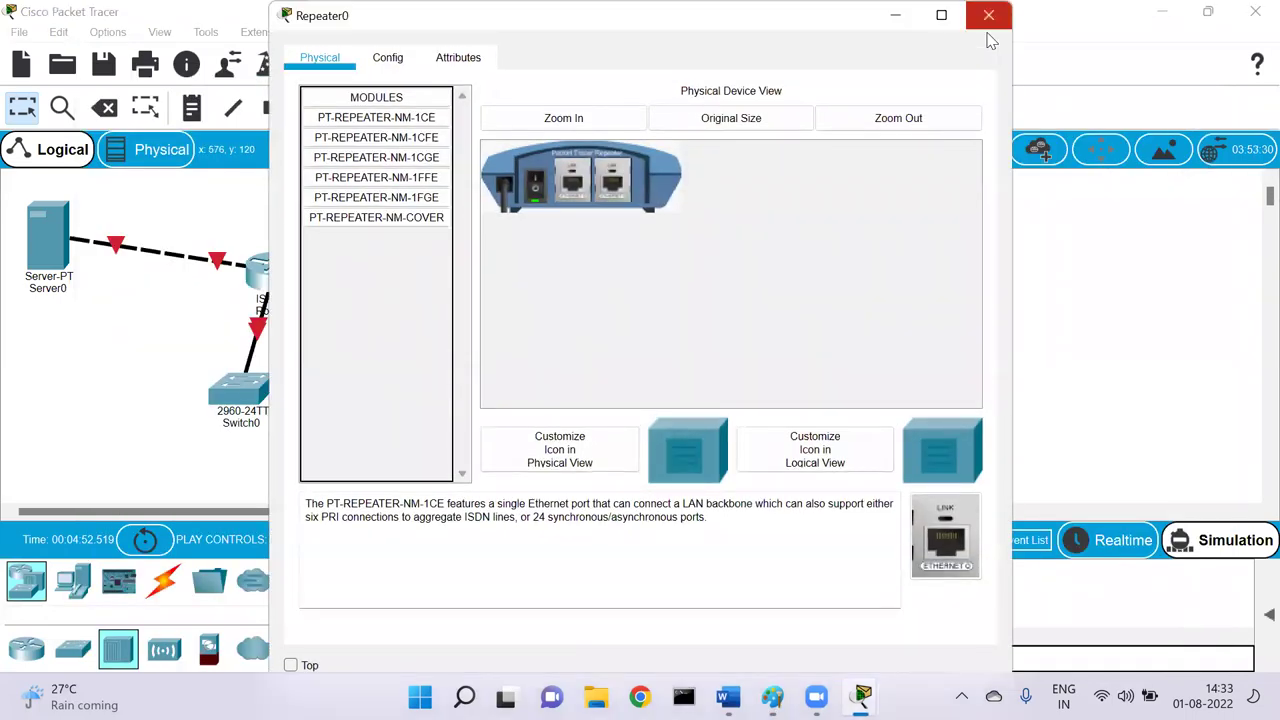
left_click(987, 16)
left_click(786, 348)
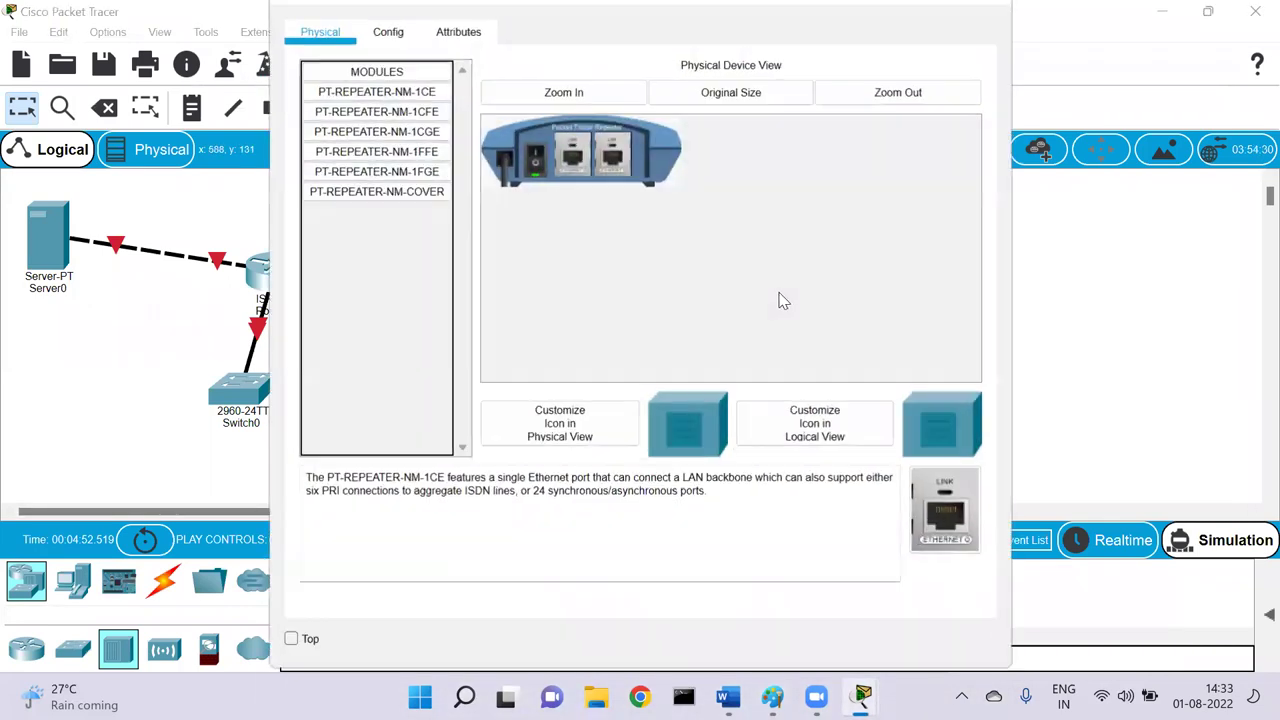
left_click(388, 33)
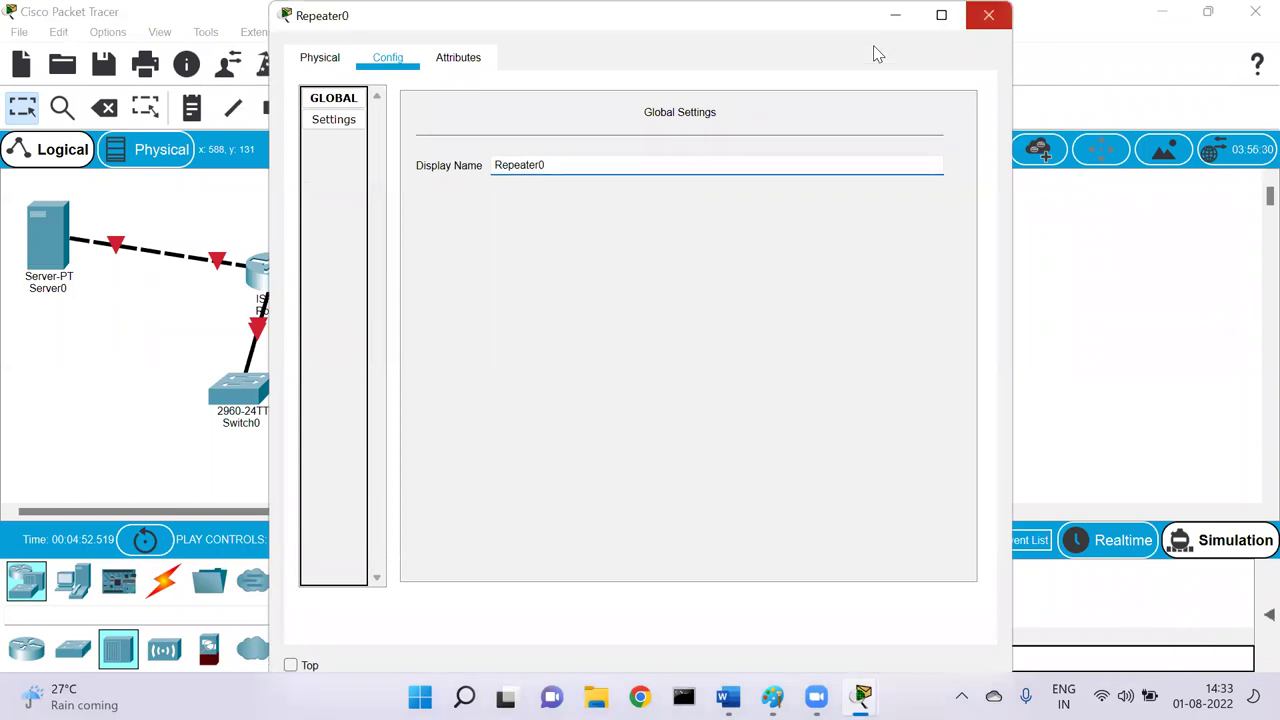
left_click(988, 15)
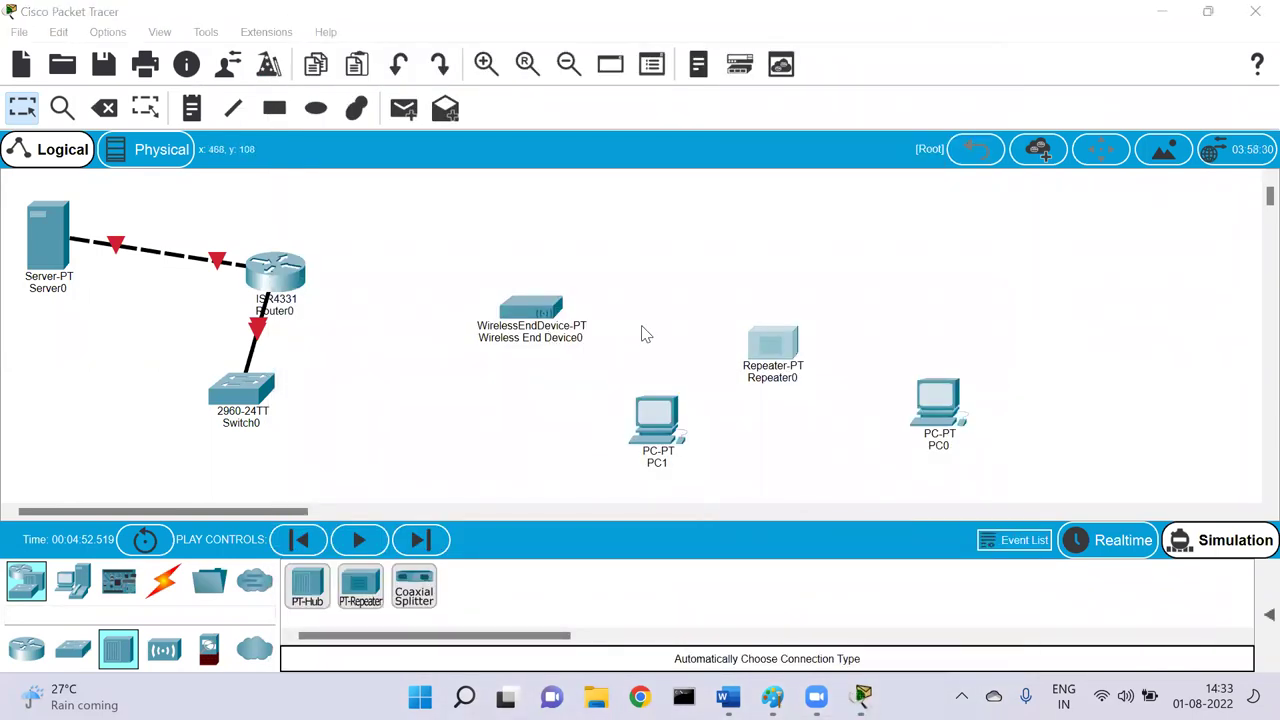
left_click(678, 436)
left_click(988, 15)
left_click(940, 390)
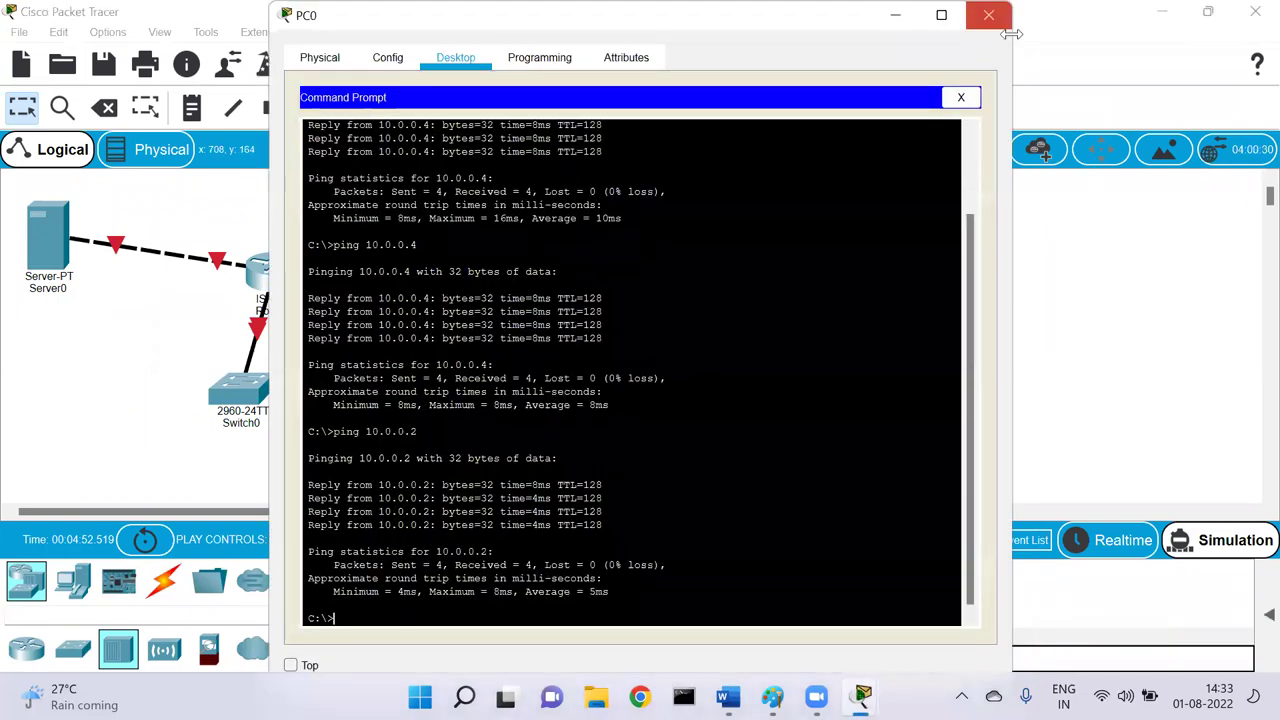
left_click(988, 15)
Start an 'Access points:' heading below the Repeaters notes in Word, then return to Packet Tracer.
mouse_move(772, 697)
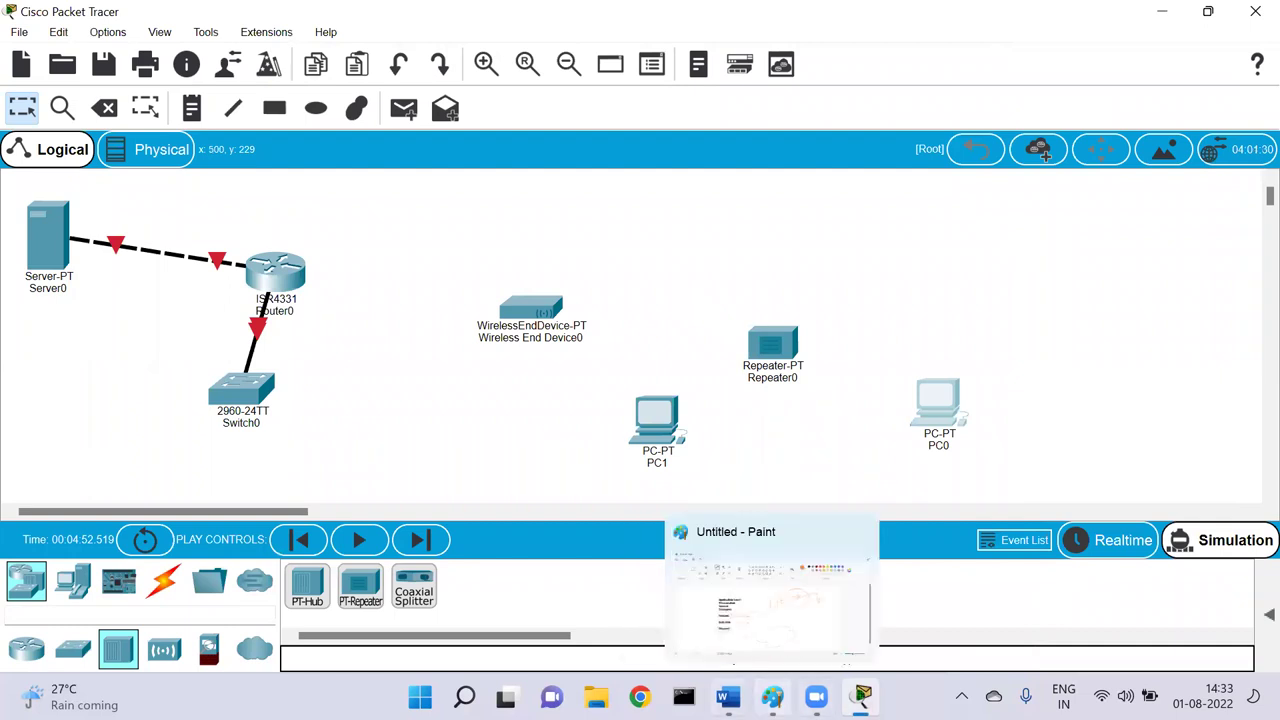
left_click(728, 697)
key("Return")
key("Return")
type("AC")
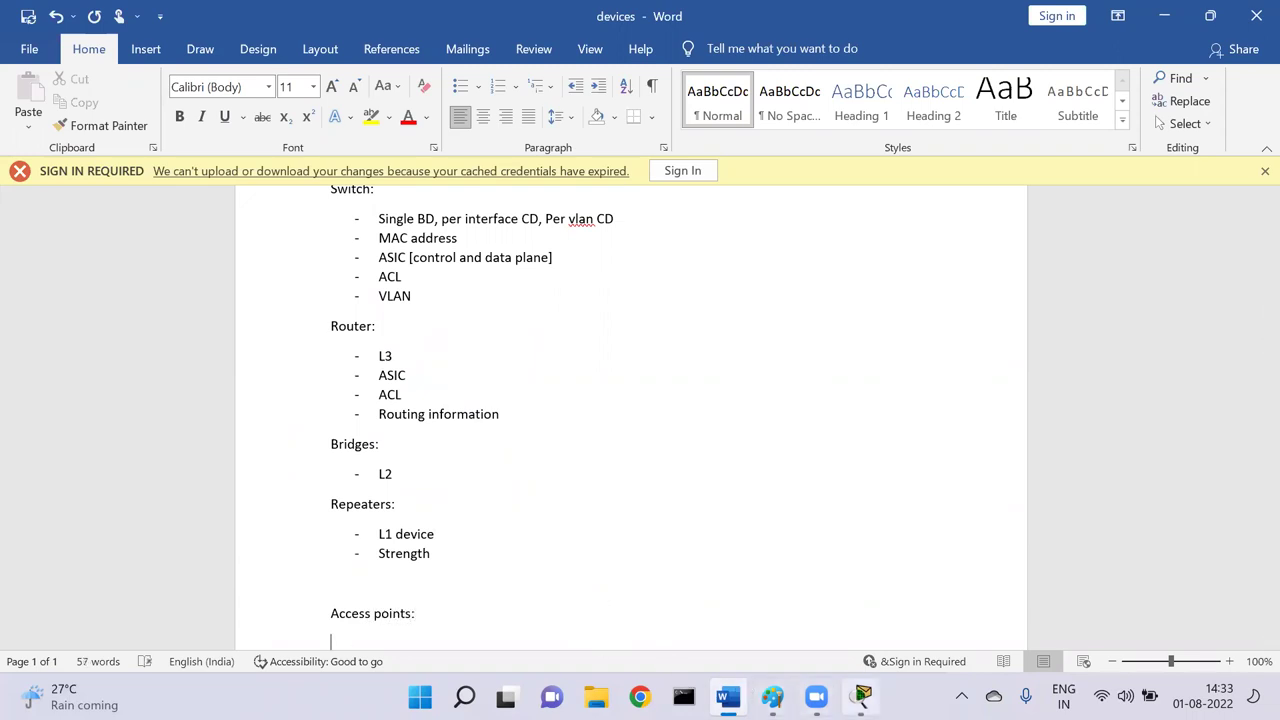
left_click(862, 697)
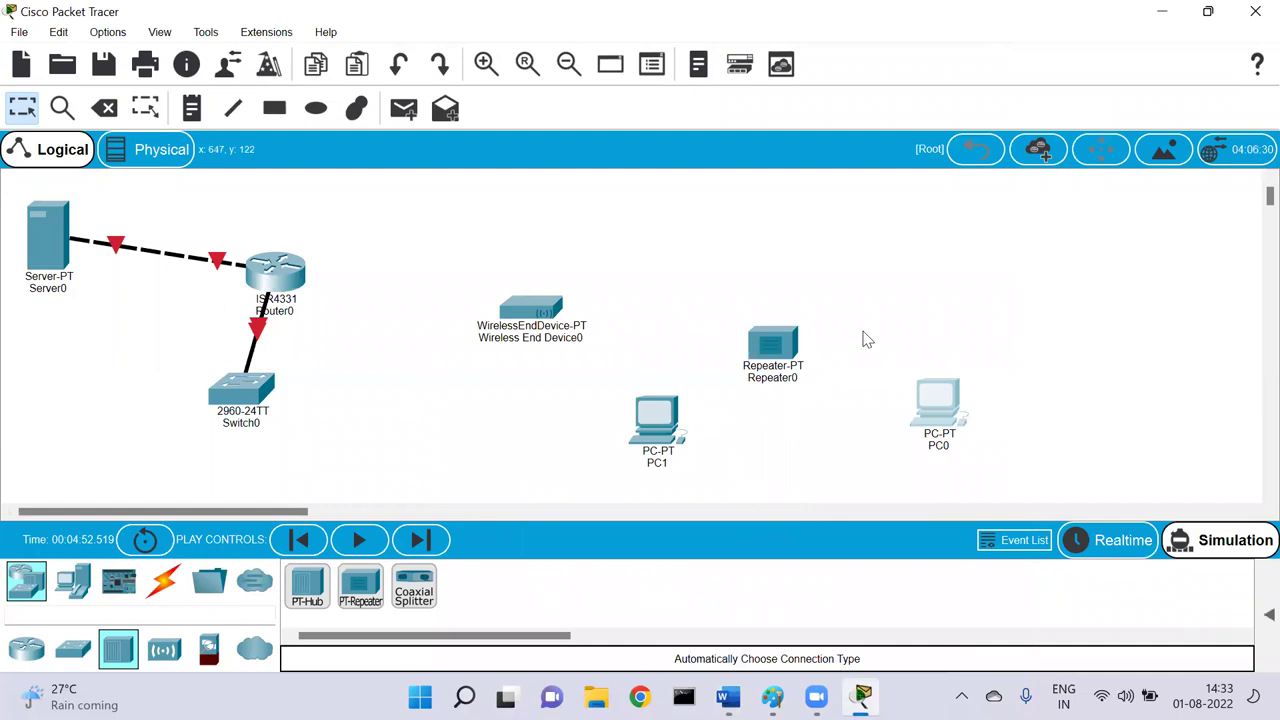
Delete Repeater0 and Wireless End Device0 from the canvas.
key("Delete")
left_click(786, 341)
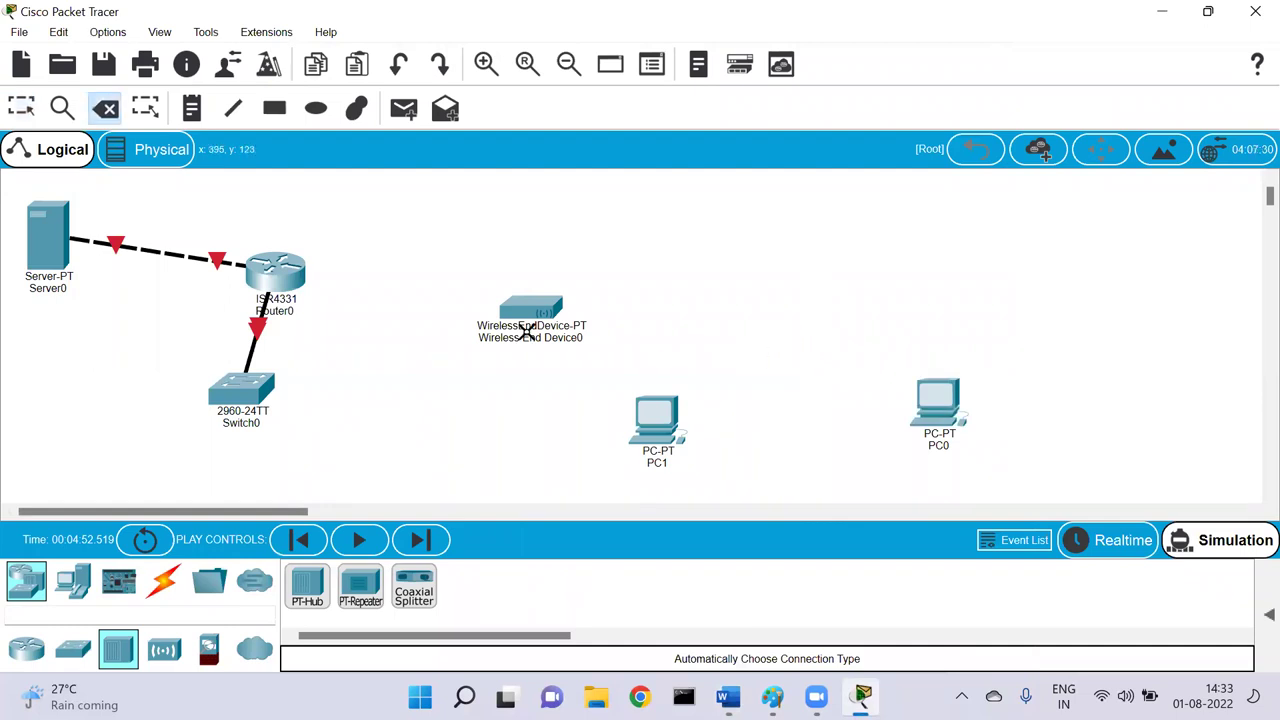
key("Escape")
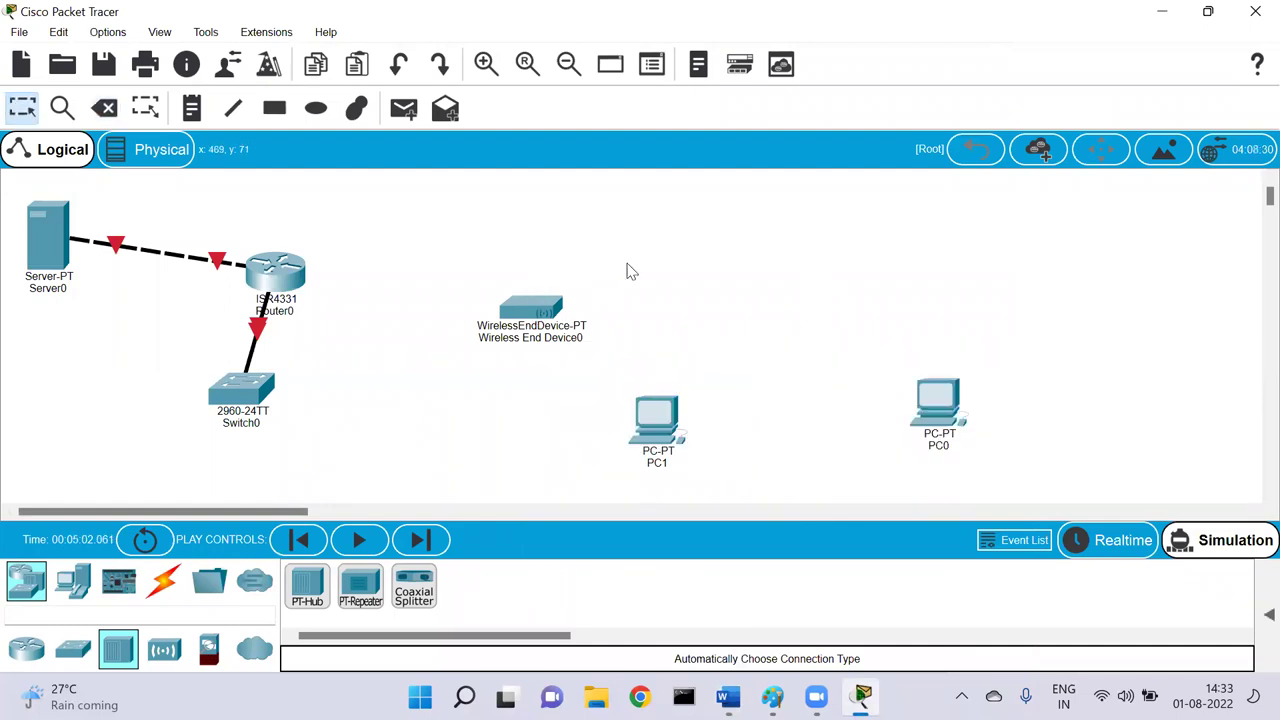
left_click_drag(552, 318, 407, 340)
key("Delete")
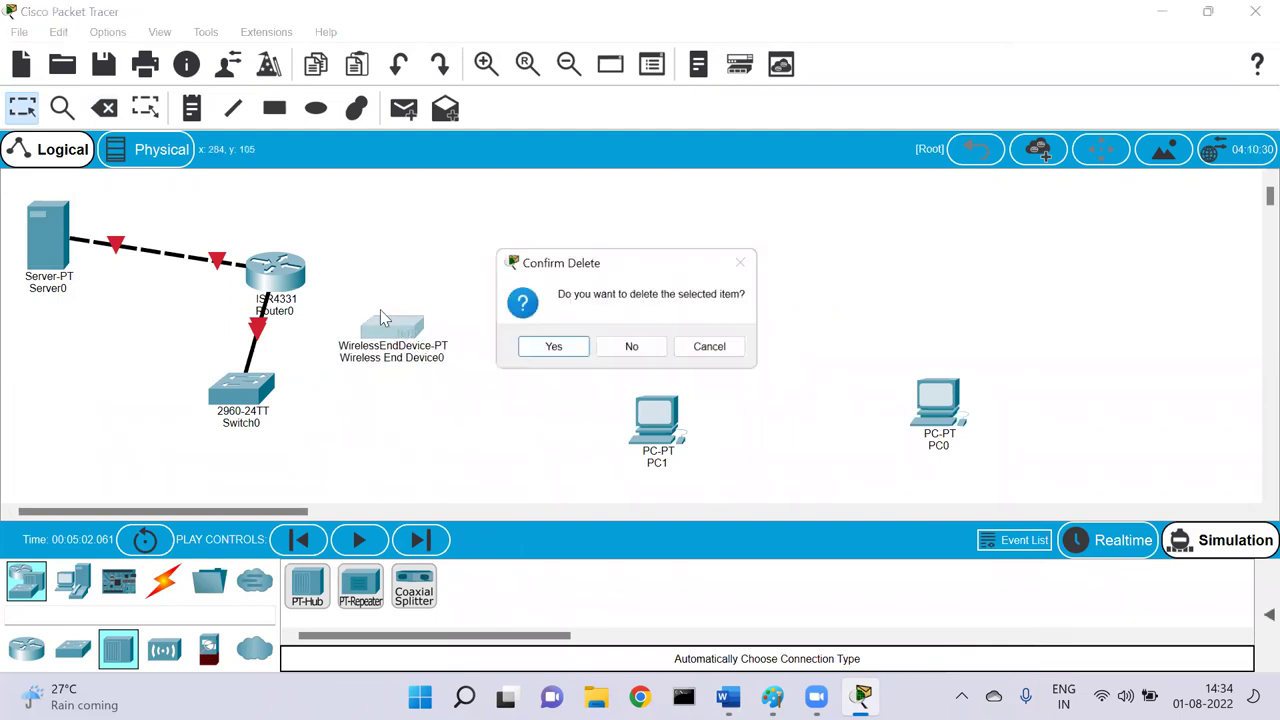
left_click(559, 348)
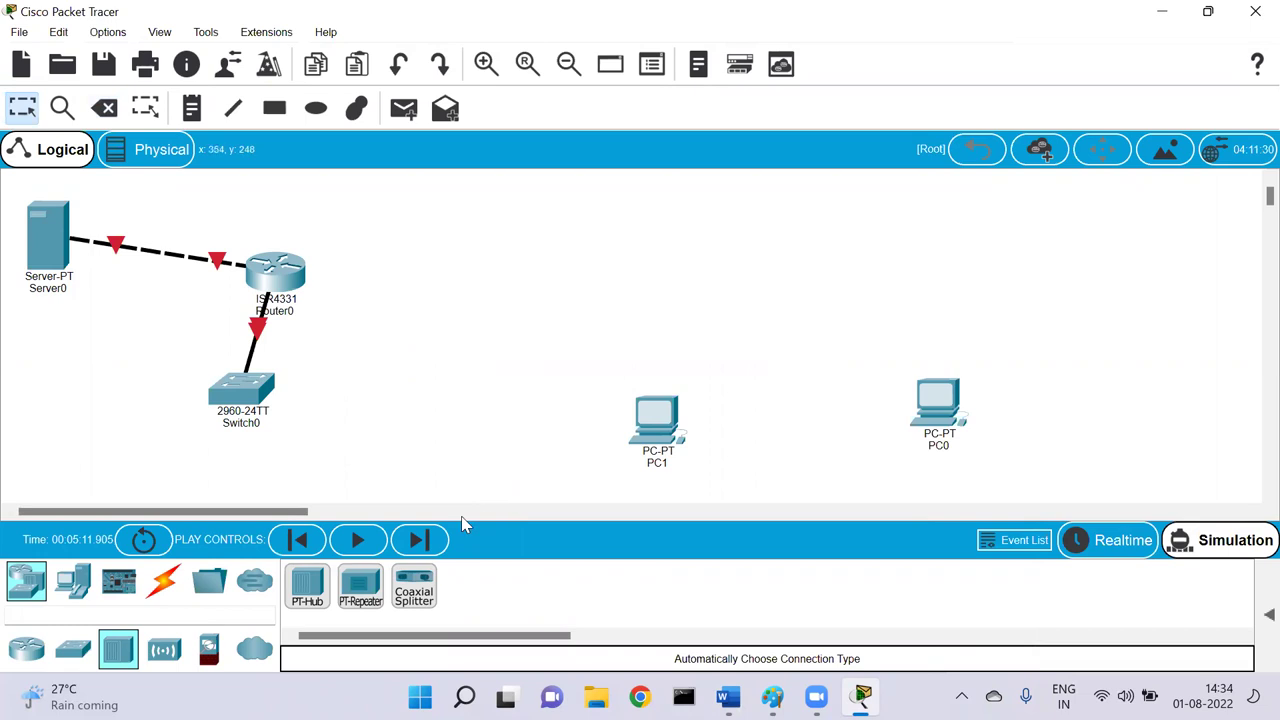
Shift PC1 and PC0 left and add a new PC4 on the right.
left_click_drag(617, 453, 576, 426)
left_click_drag(952, 410, 811, 415)
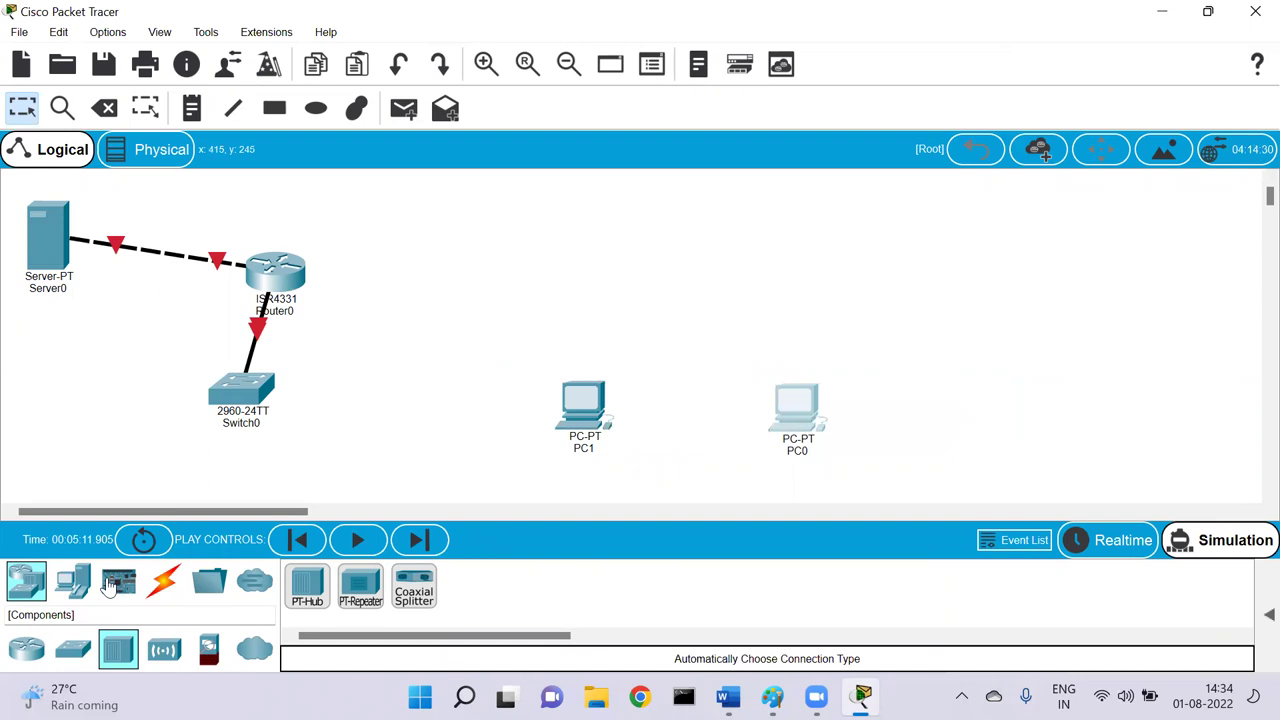
left_click(73, 582)
left_click_drag(307, 585, 1006, 428)
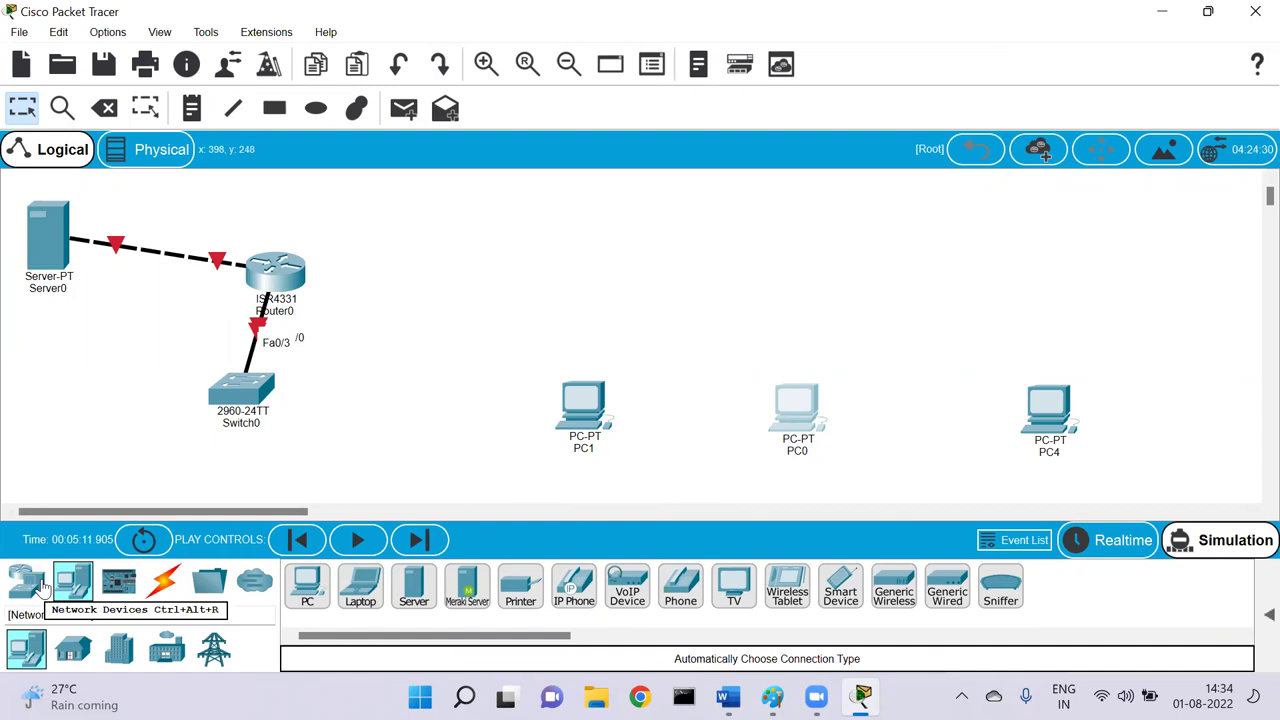
Place Access Point0 from Wireless Devices above the PCs.
left_click(44, 588)
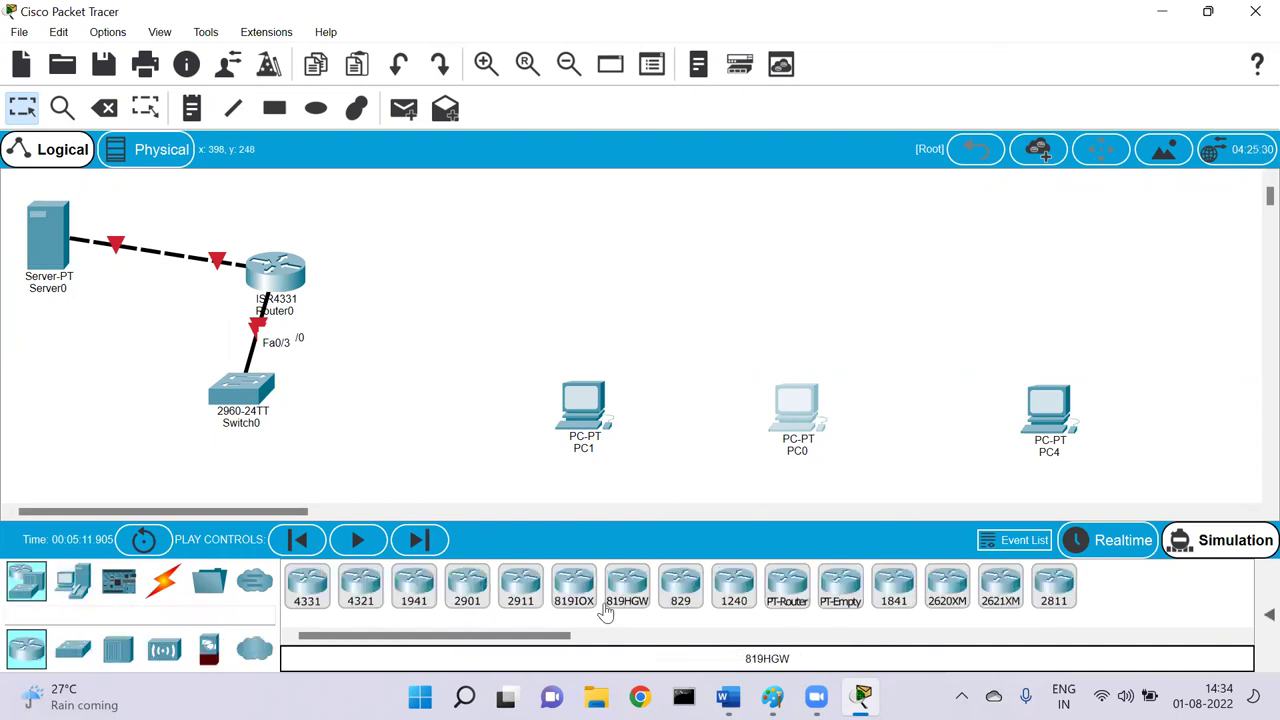
left_click(164, 650)
left_click_drag(680, 585, 552, 332)
left_click_drag(588, 428, 504, 452)
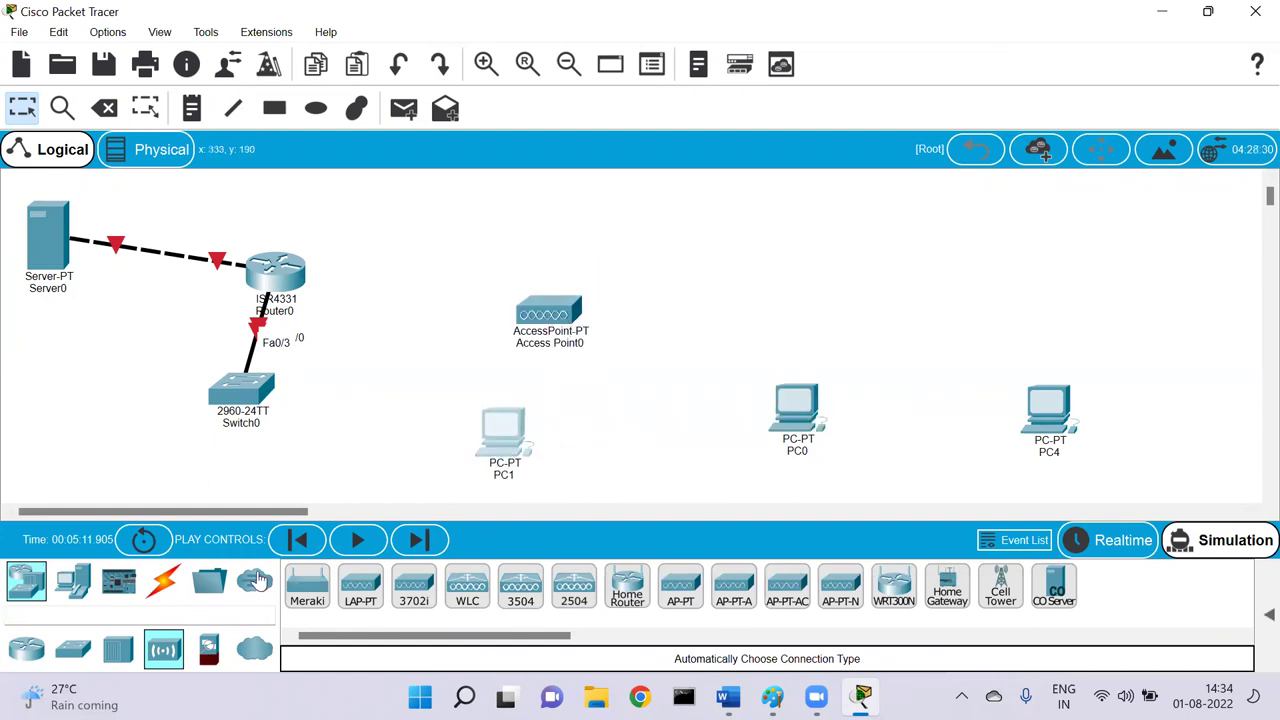
Add a new PC5 beside PC1.
left_click(66, 598)
left_click_drag(307, 585, 616, 459)
left_click_drag(518, 446, 518, 482)
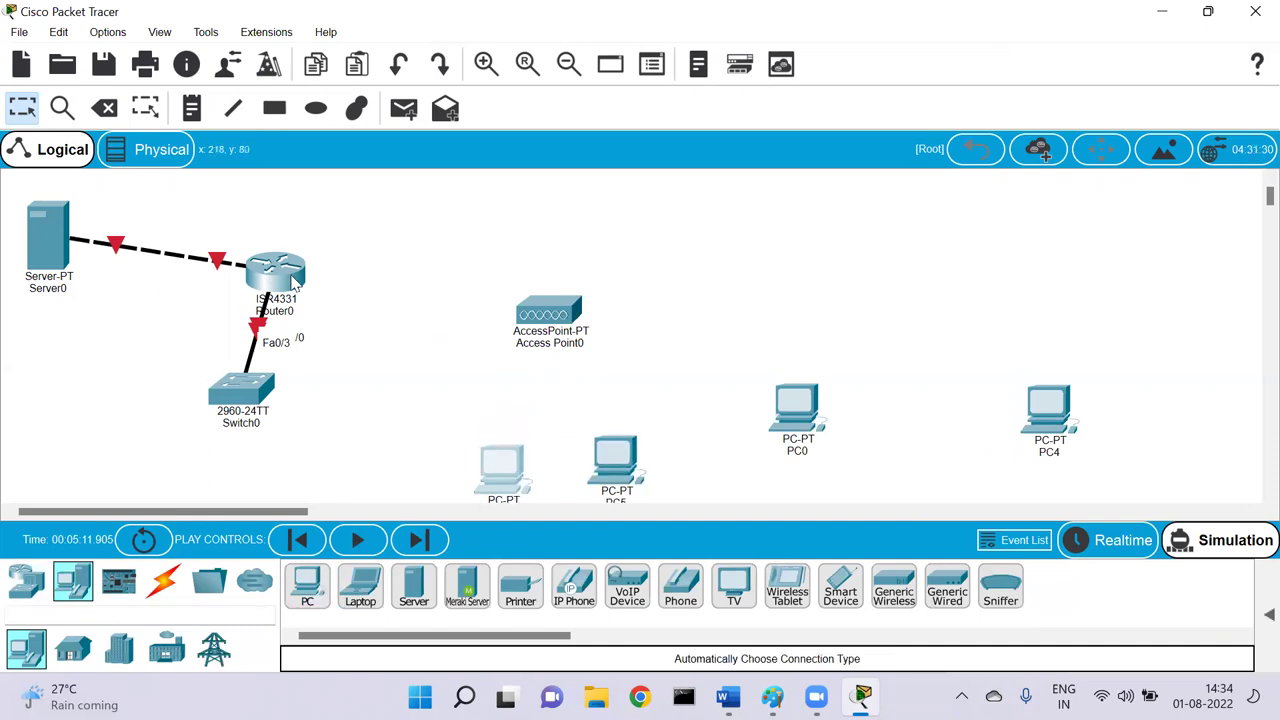
mouse_move(293, 283)
left_click_drag(492, 478, 489, 450)
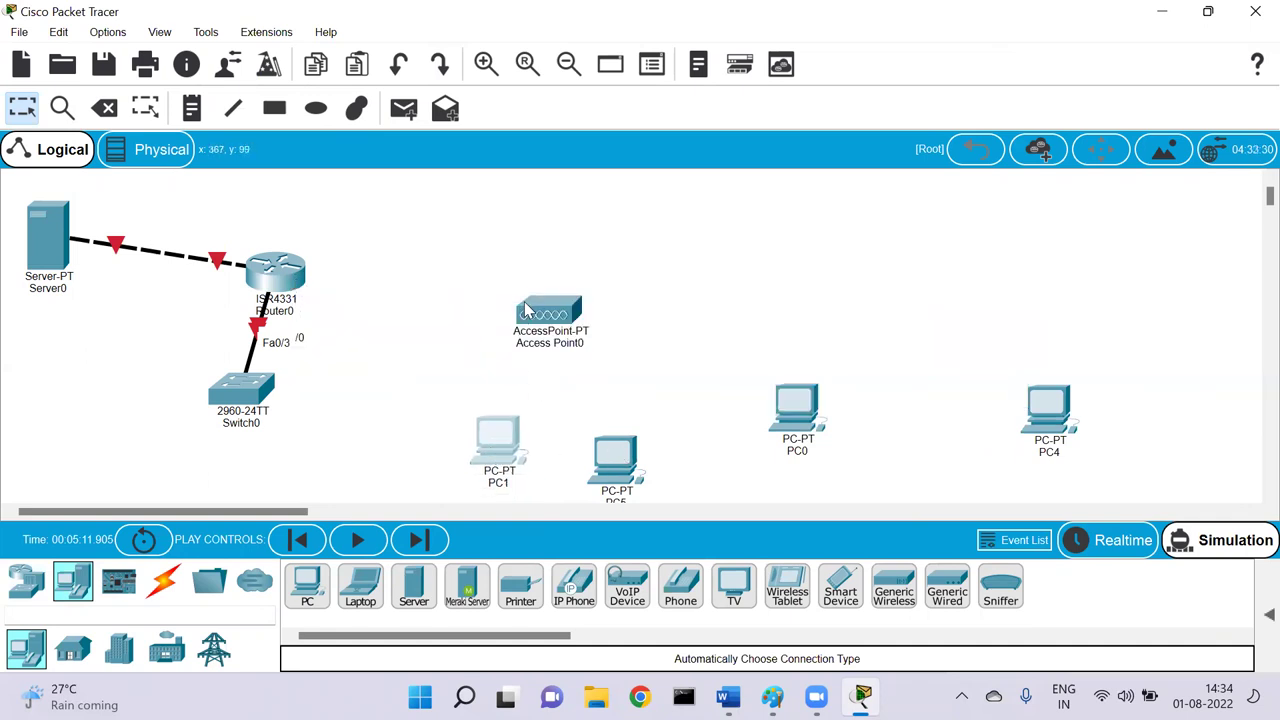
Open Access Point0's window to look at its physical view, then close it.
mouse_move(552, 320)
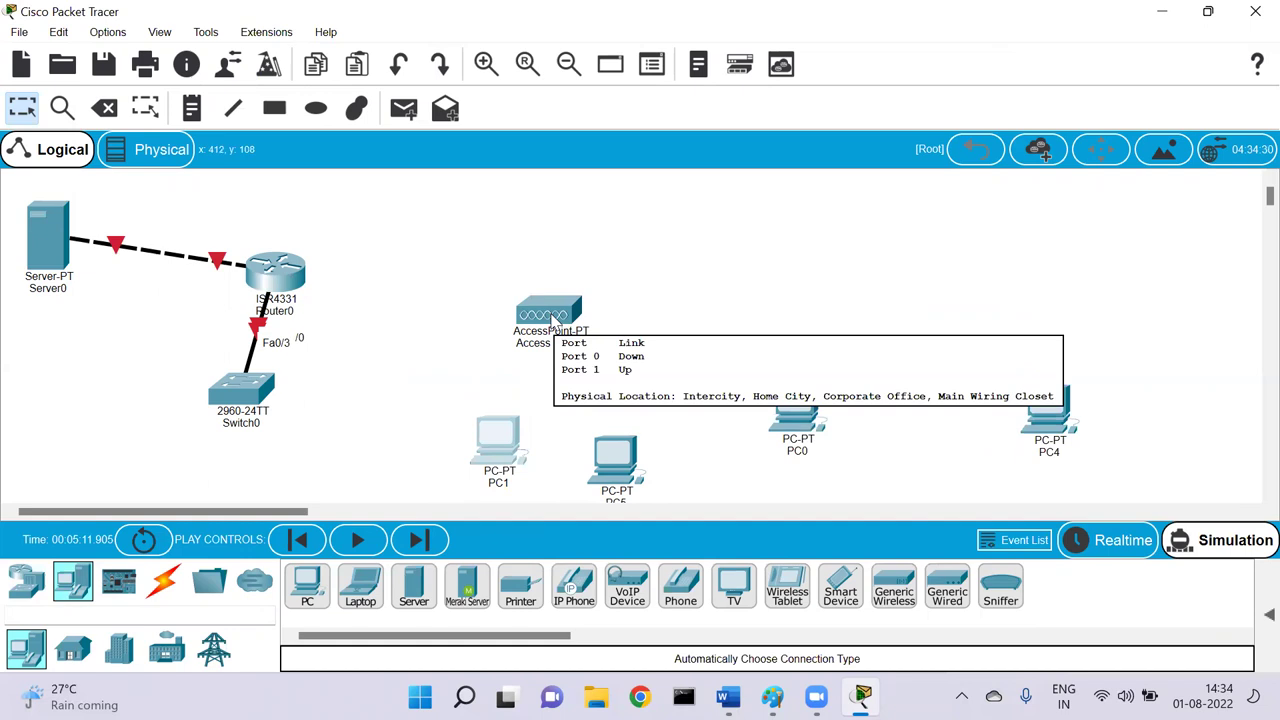
left_click(552, 318)
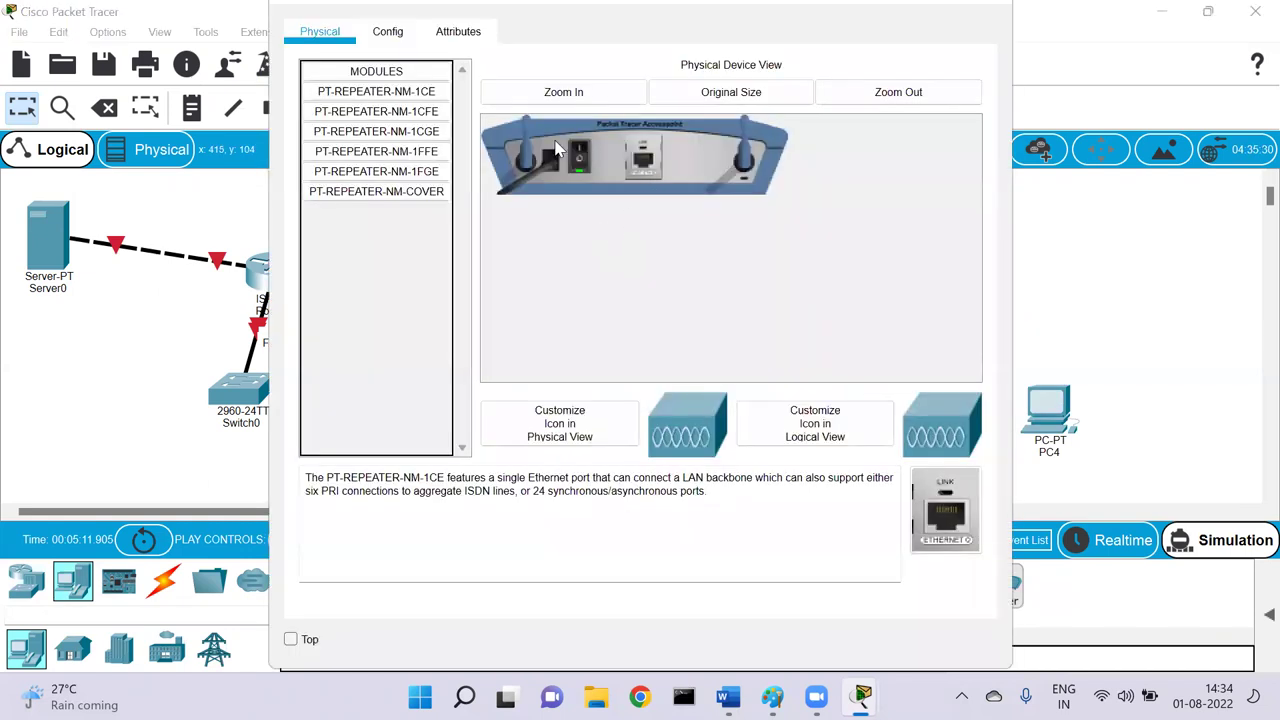
left_click(1008, 130)
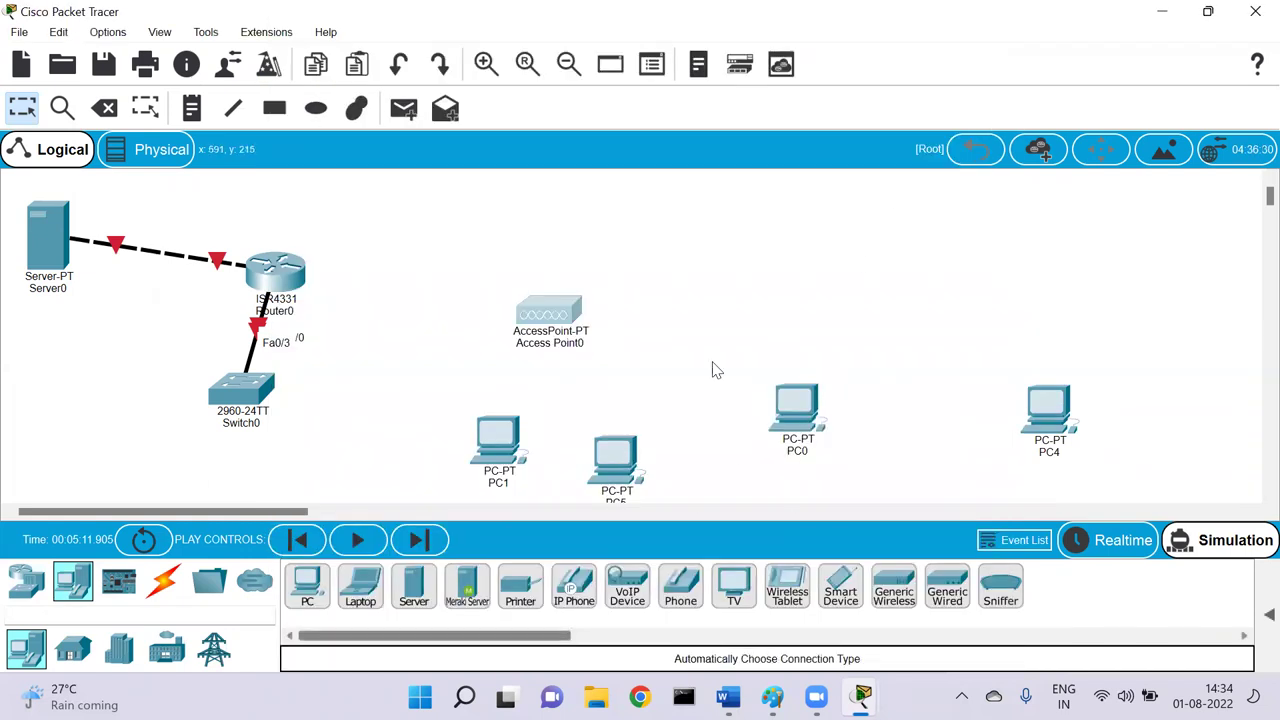
left_click(566, 307)
left_click(987, 11)
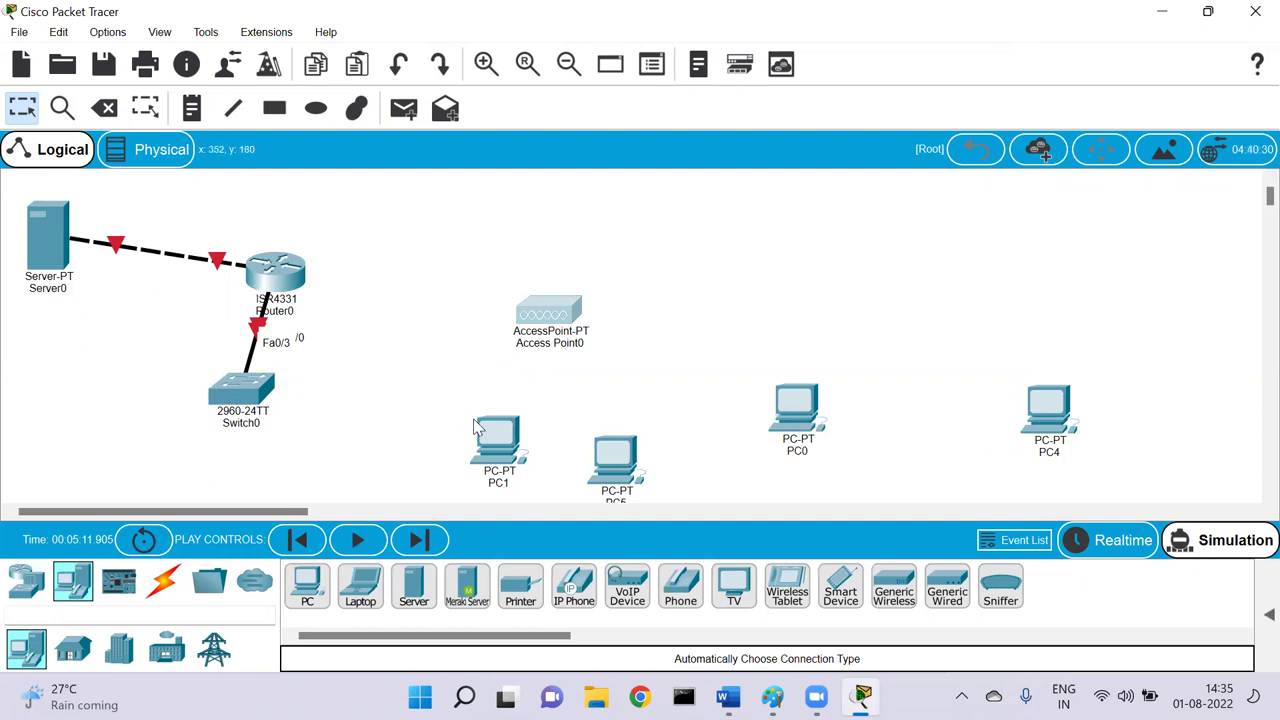
Line up PC1, PC5 and PC0 in a neat row beneath the access point.
left_click_drag(503, 462, 491, 463)
left_click_drag(615, 469, 597, 447)
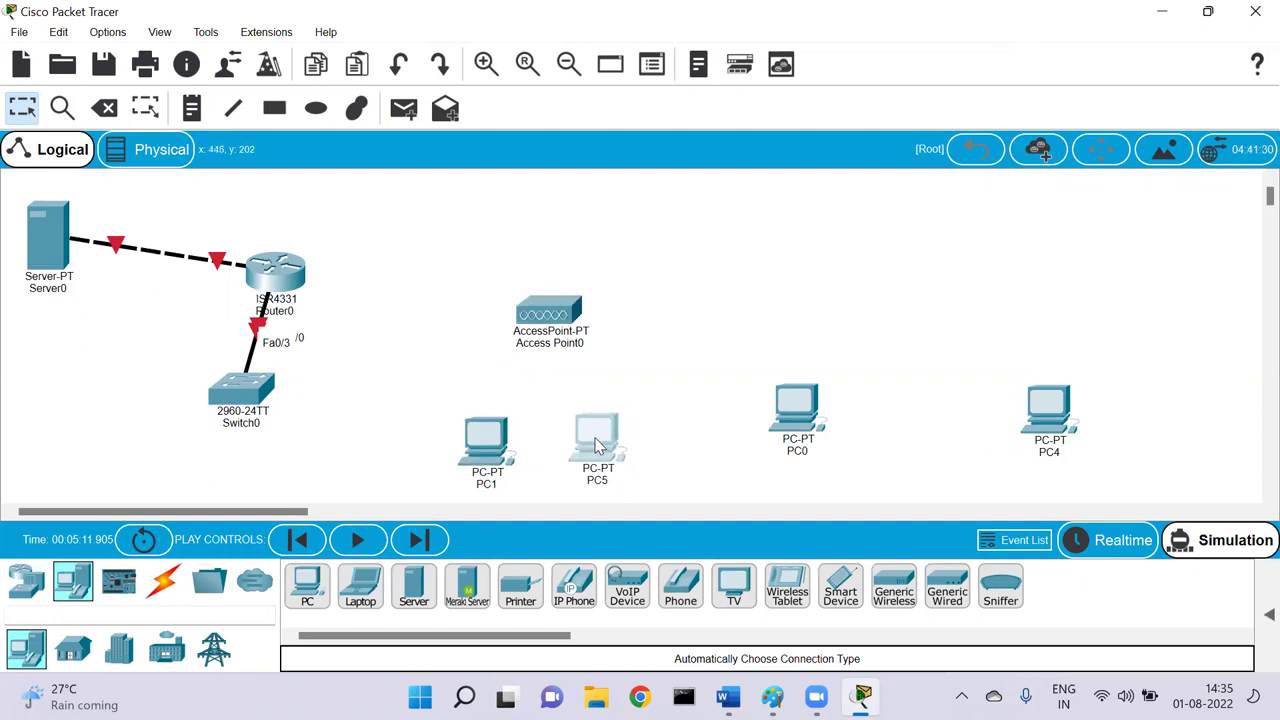
left_click_drag(806, 421, 833, 427)
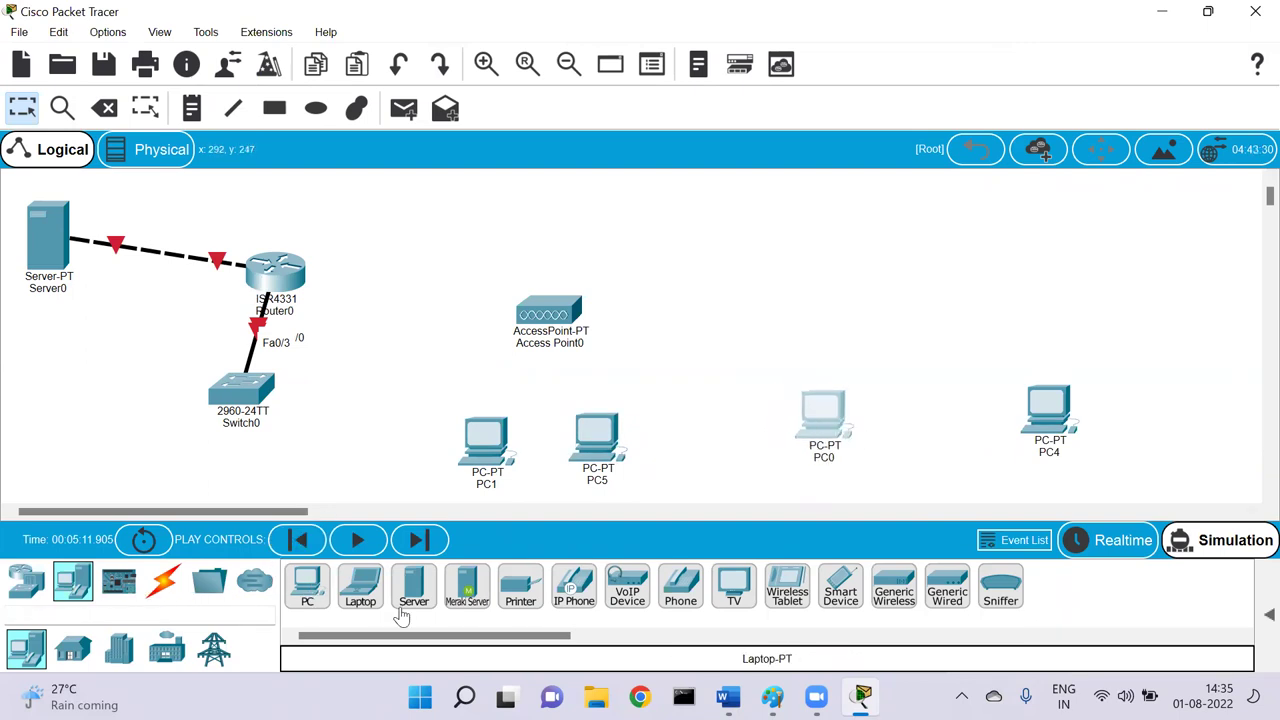
left_click_drag(829, 447, 845, 452)
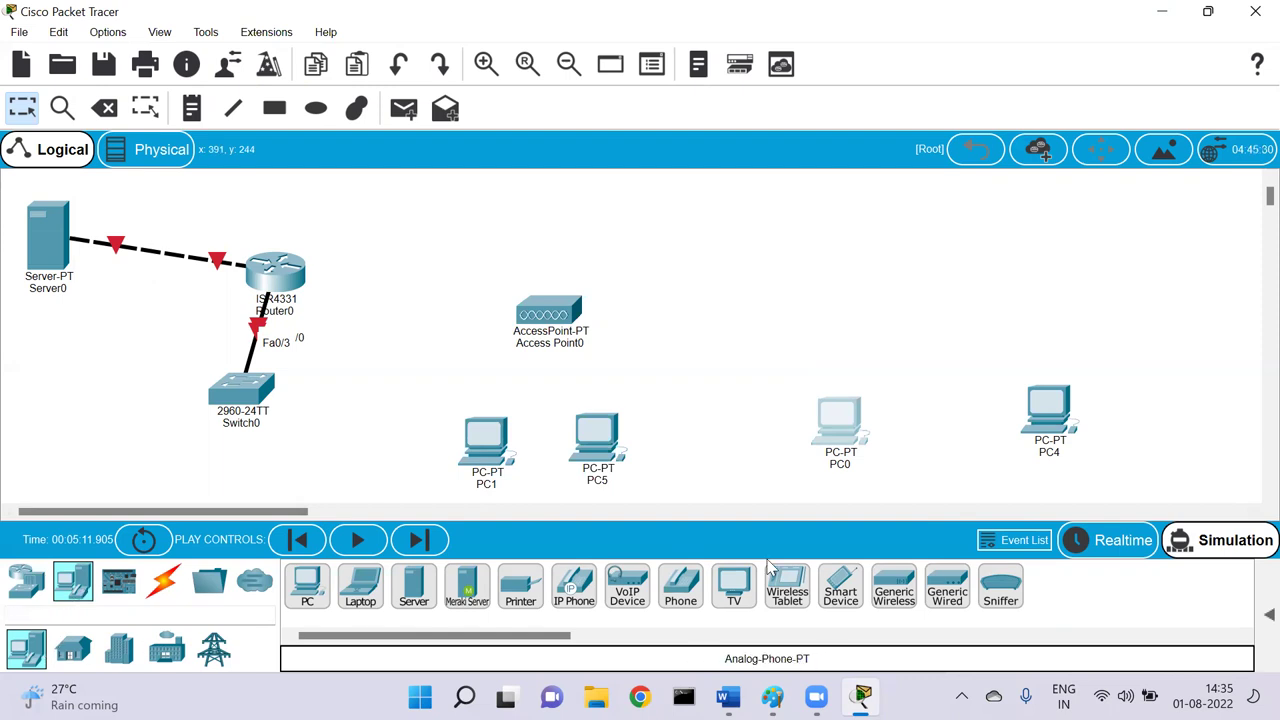
Add Access Point1 above PC0 and Access Point2 above PC4, then bring Word forward.
left_click(26, 581)
left_click(163, 651)
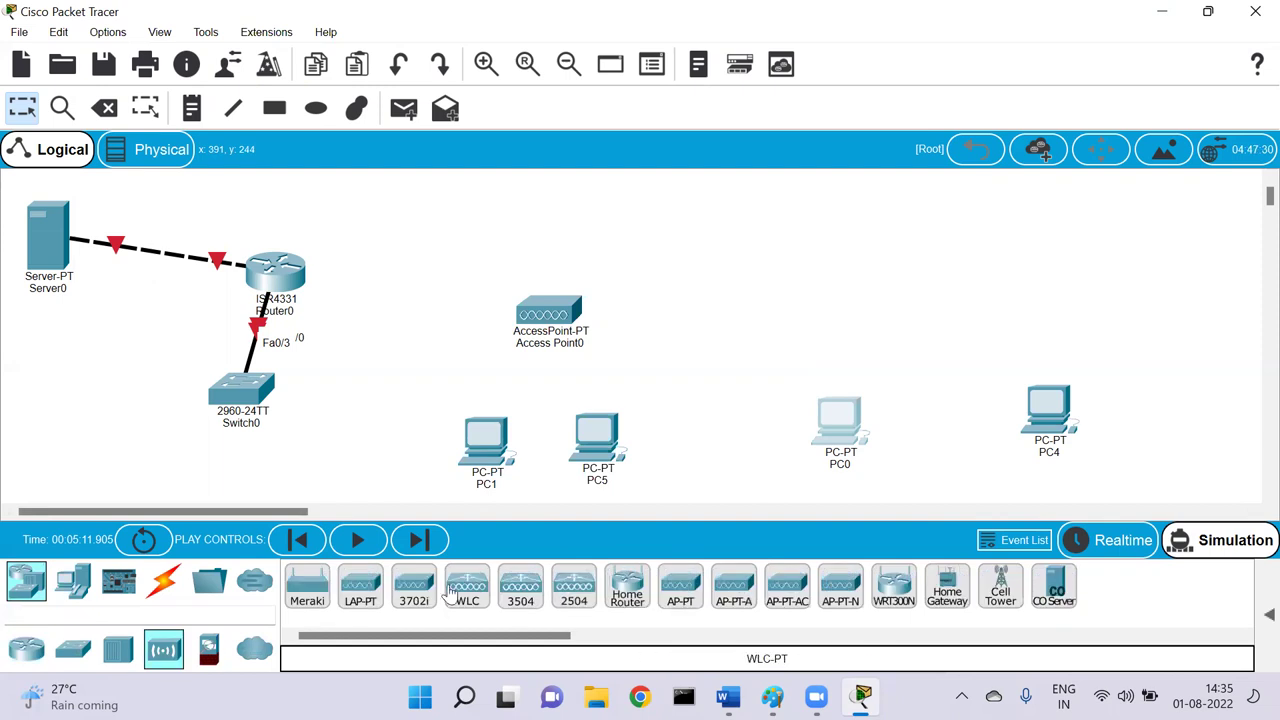
left_click_drag(680, 588, 770, 347)
left_click_drag(845, 425, 813, 427)
left_click_drag(680, 588, 1034, 302)
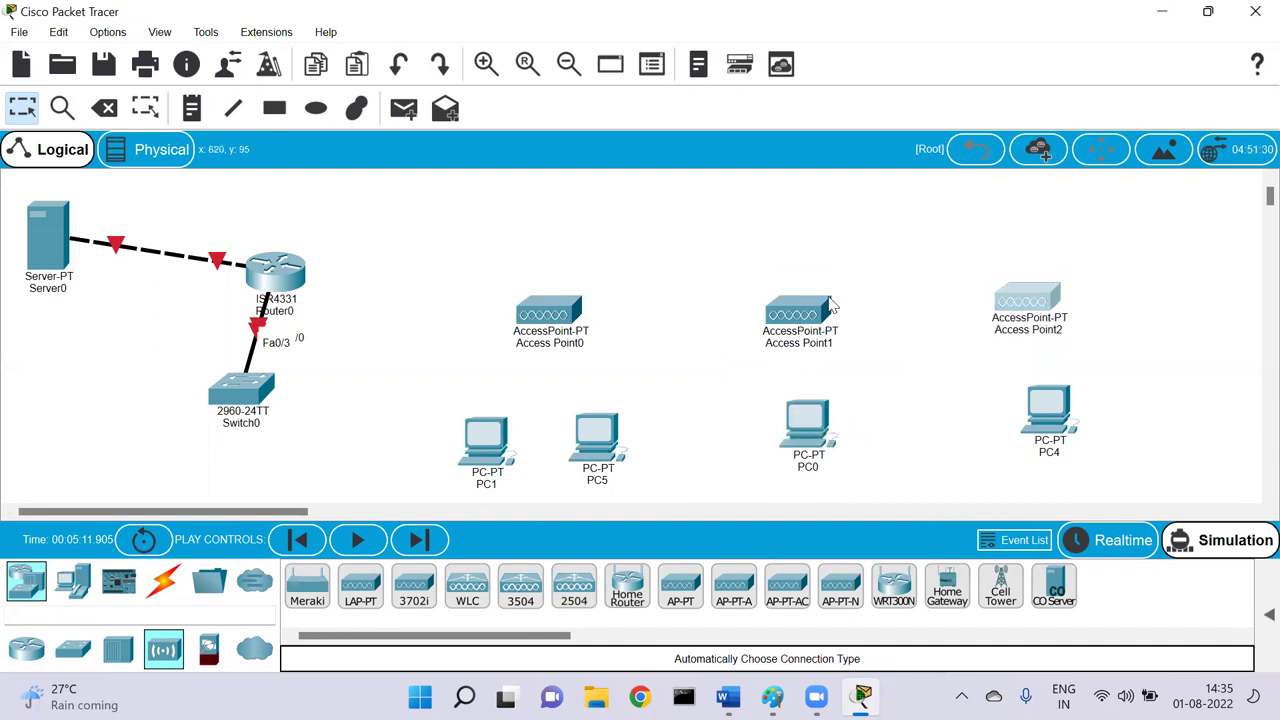
mouse_move(831, 305)
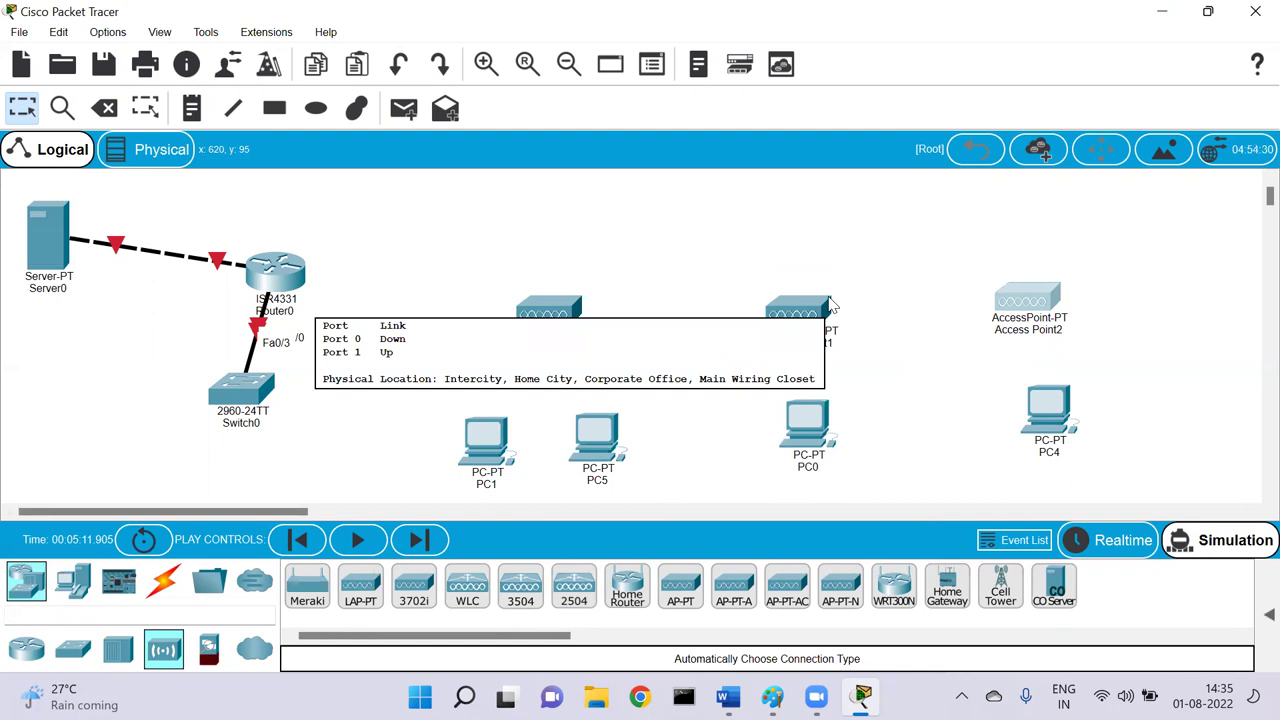
left_click(810, 258)
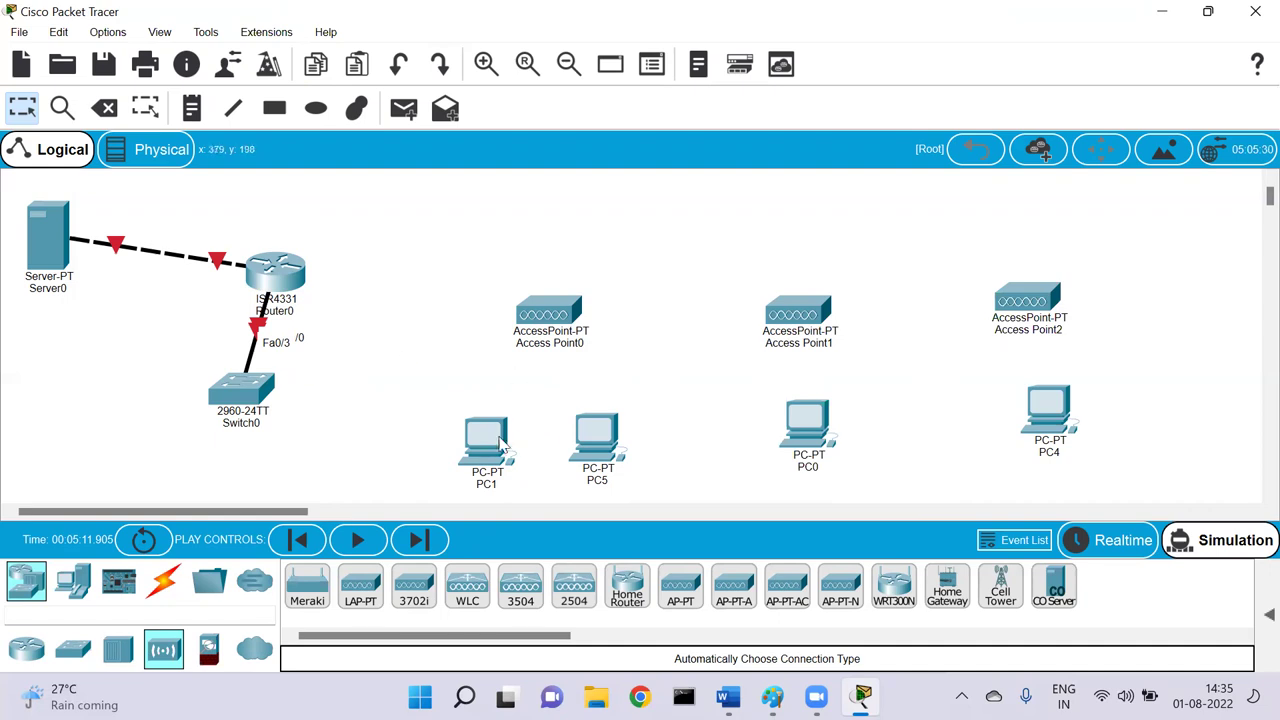
mouse_move(483, 443)
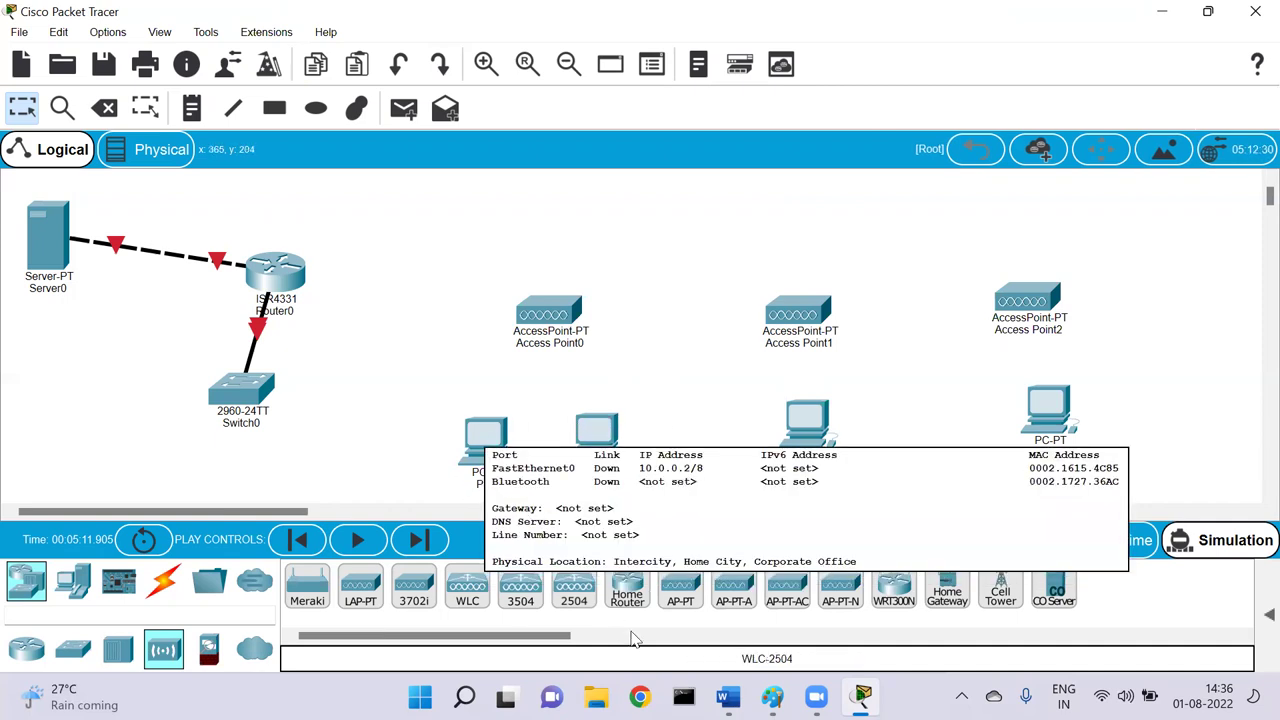
left_click(728, 697)
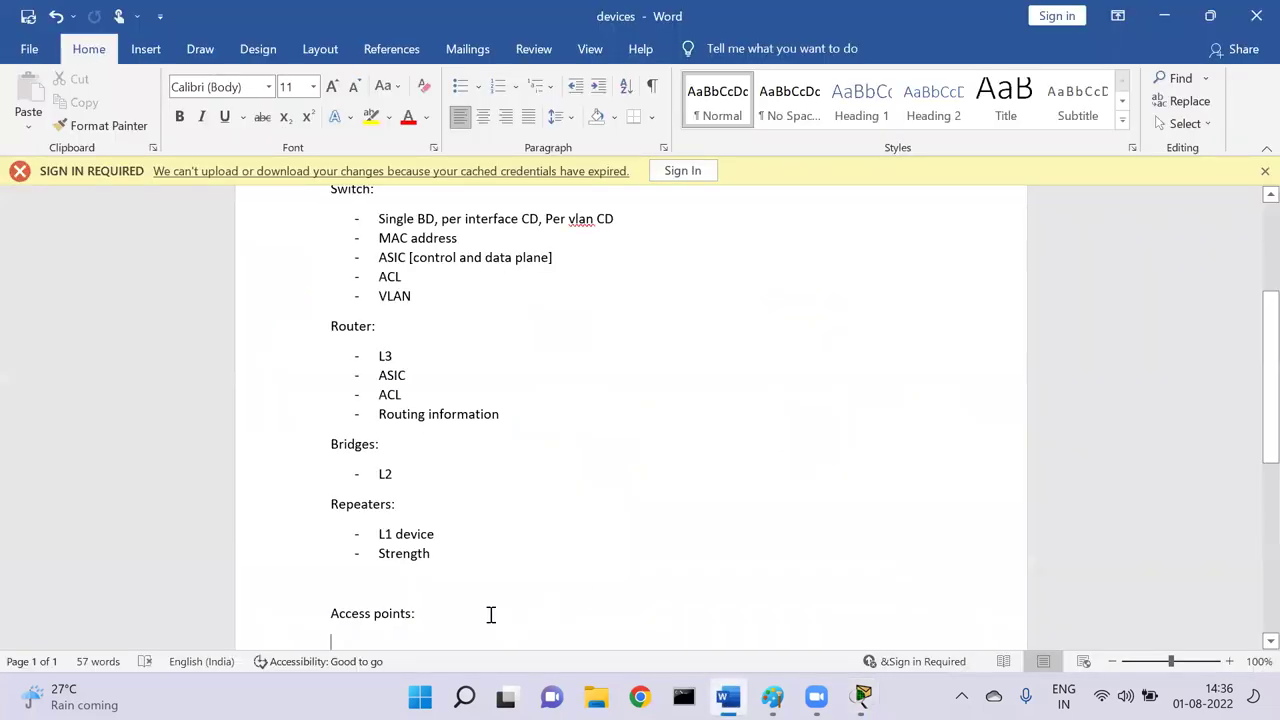
Add the bullets 'L2 device' and 'Extends the service' under Access points: in the Word notes.
left_click(491, 614)
key("Return")
type("- L2 ")
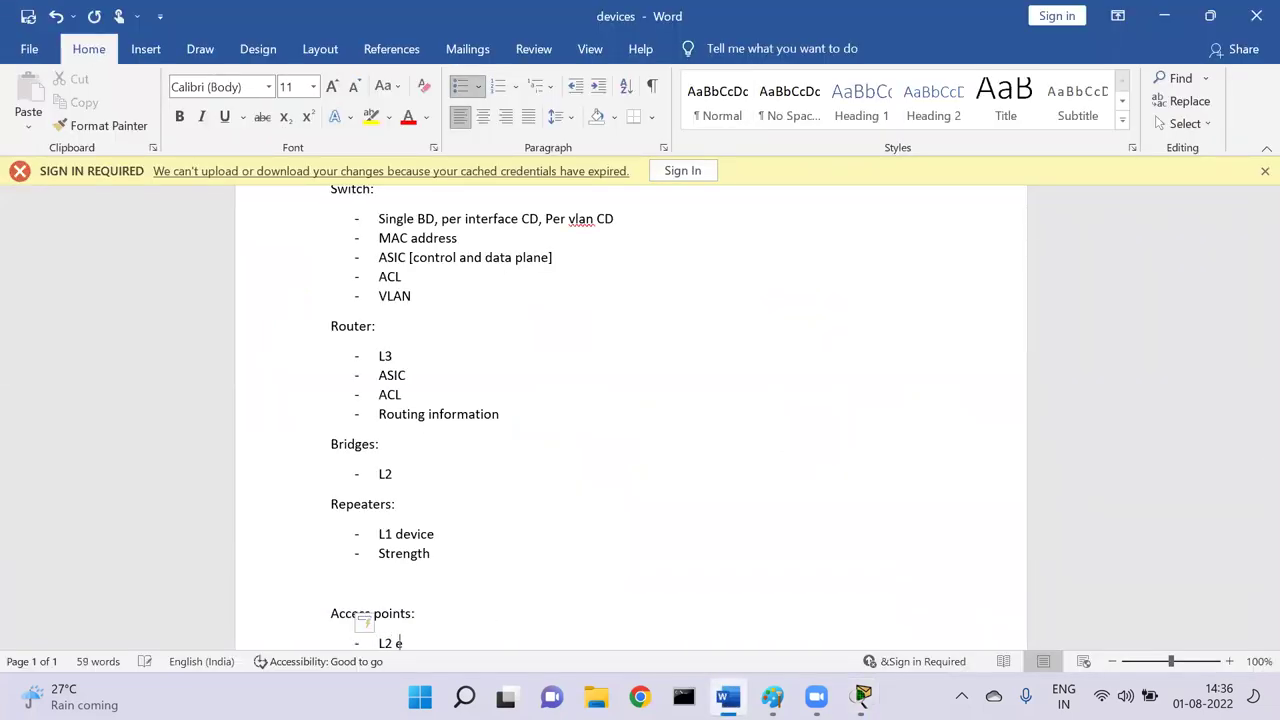
type("device")
key("Return")
type("exten")
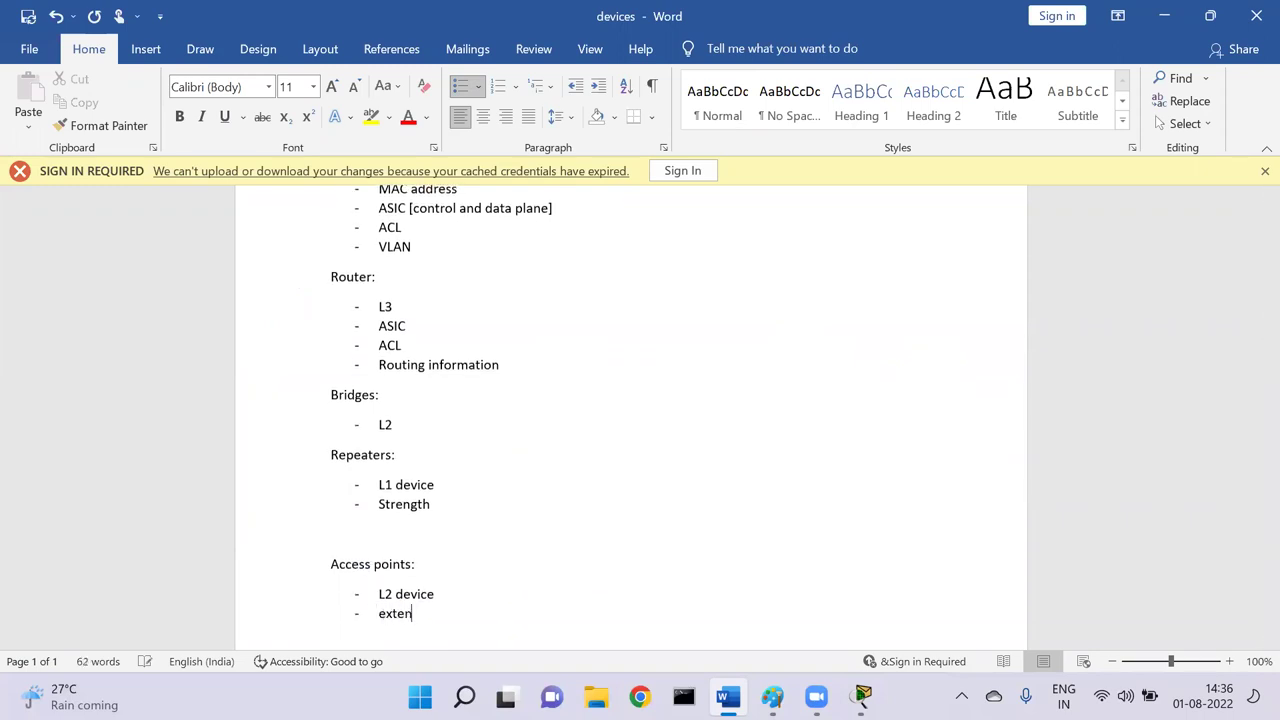
type("ds the service")
key("Return")
key("Return")
key("Return")
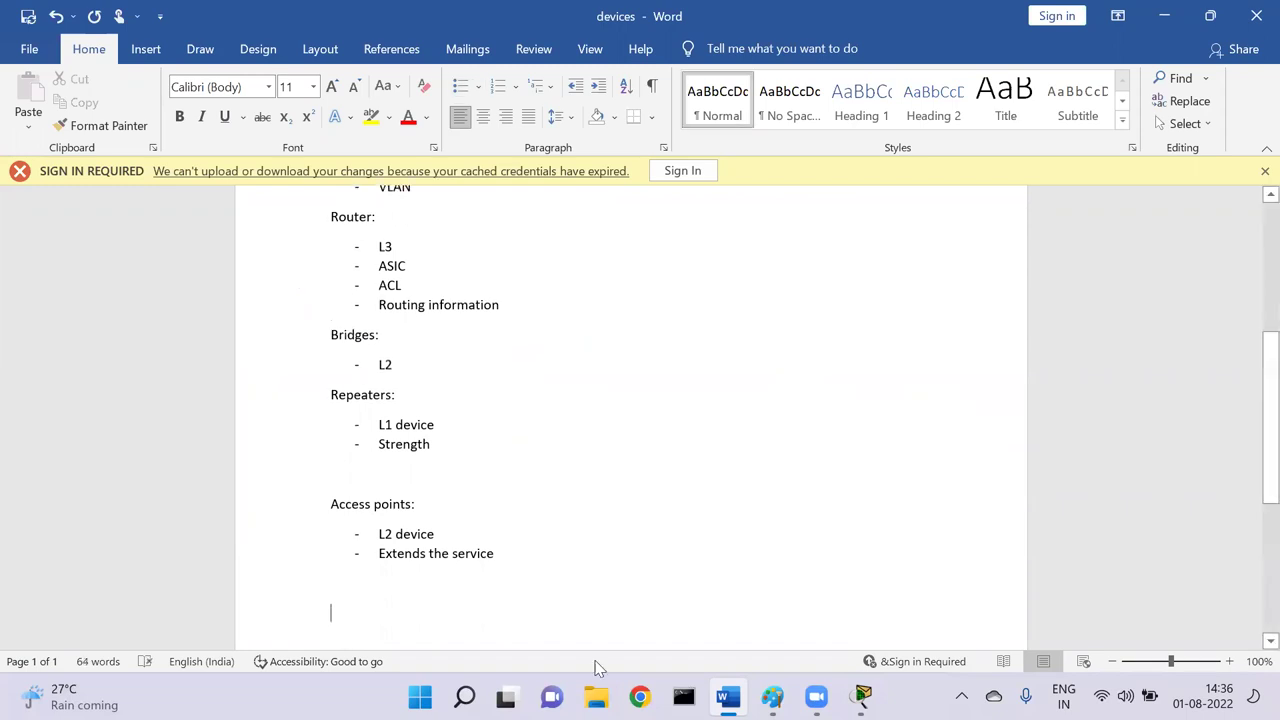
left_click(772, 697)
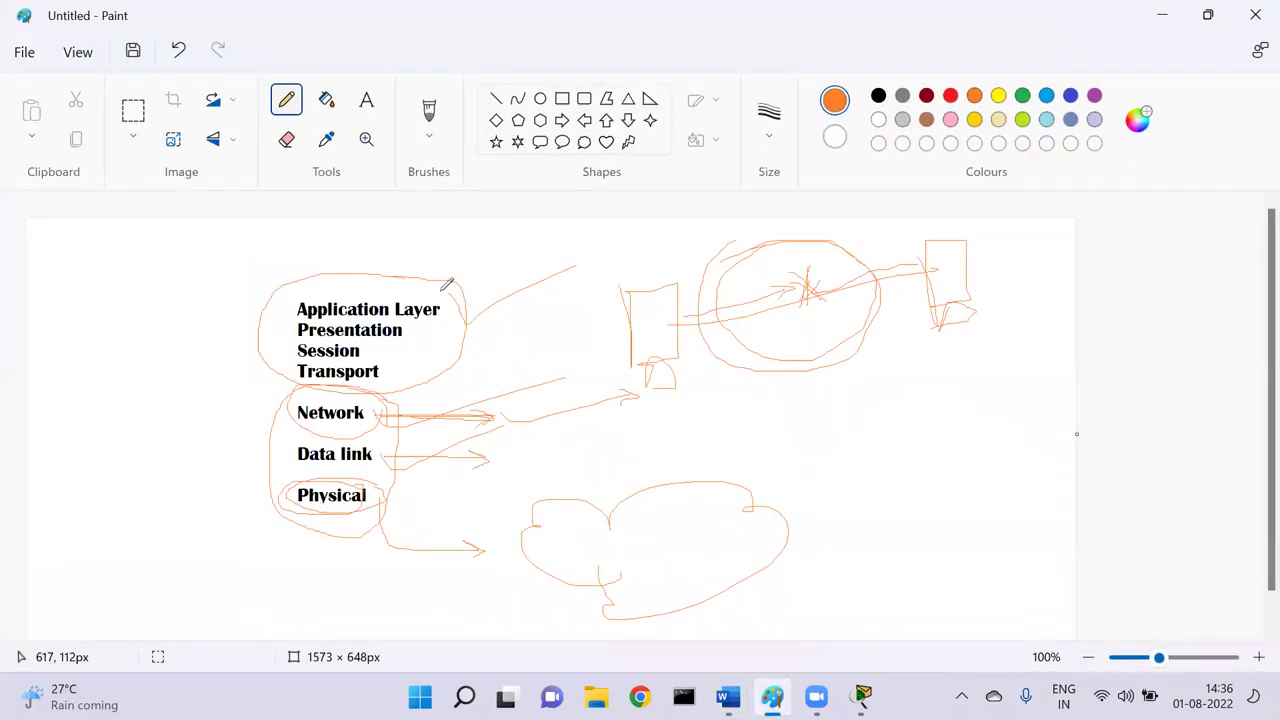
Draw two orange pencil strokes beside and inside the Application Layer ellipse in Paint.
left_click_drag(447, 296, 510, 282)
mouse_move(420, 303)
left_mouse_down()
mouse_move(422, 368)
mouse_move(432, 332)
left_mouse_up()
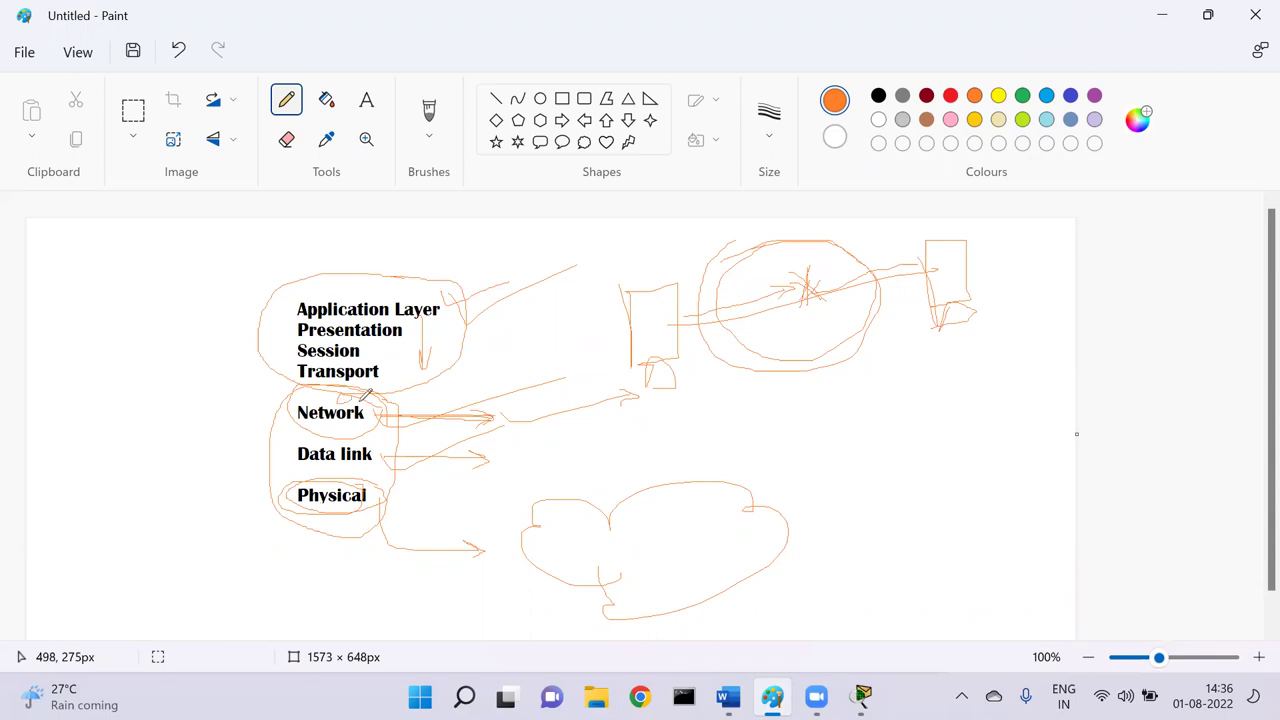
left_click(728, 697)
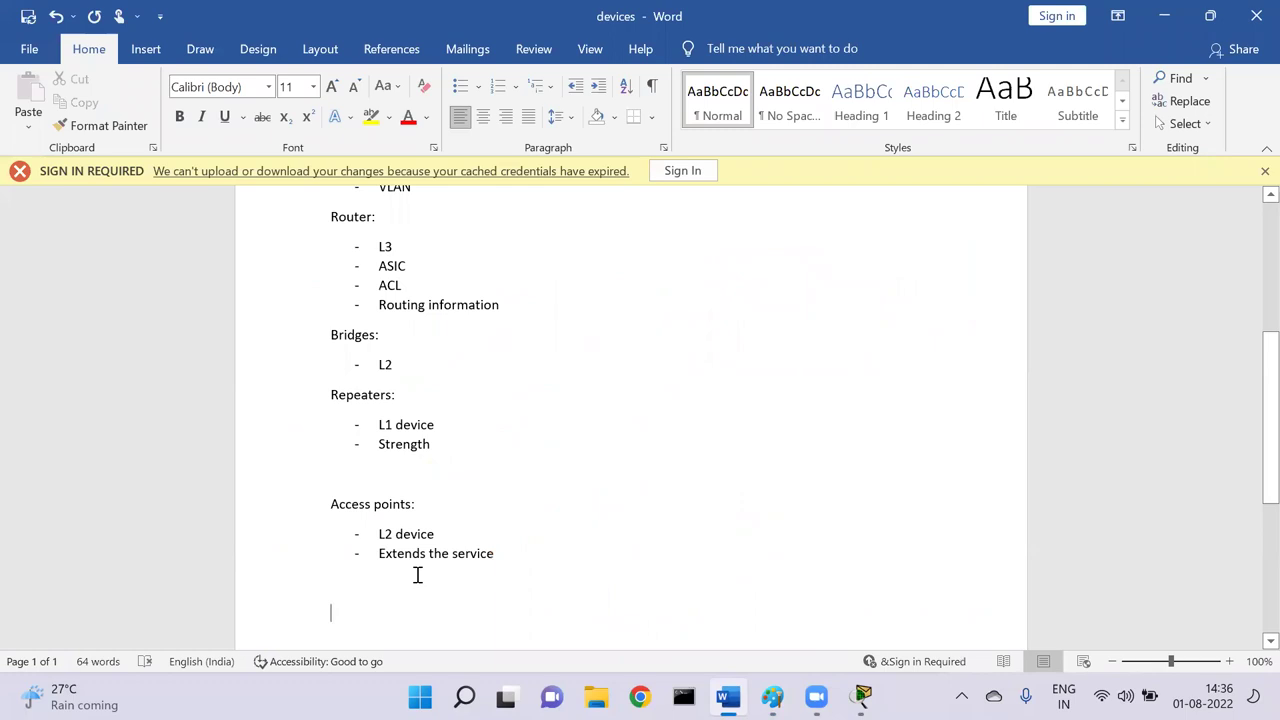
Type the line 'Load balancer, Firewalls.' below the Access points bullets.
type("Load balancer, Firewall")
key("BackSpace")
type("s.")
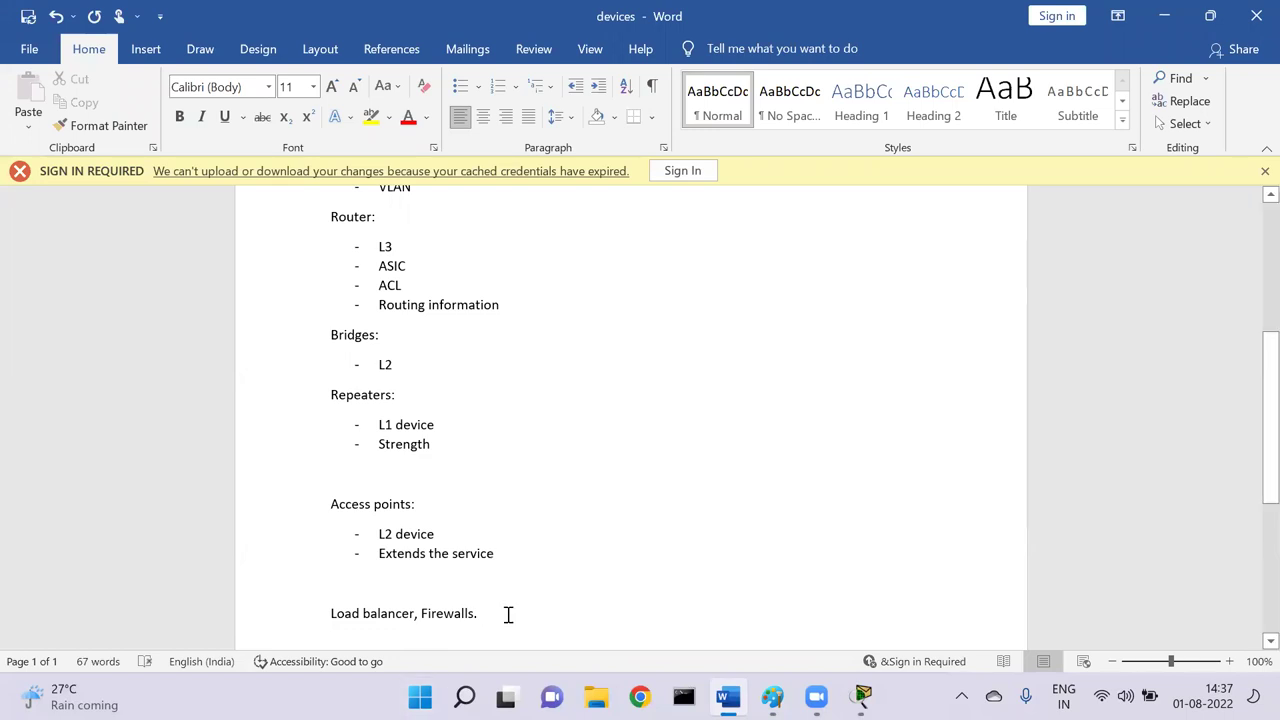
key("Return")
key("Return")
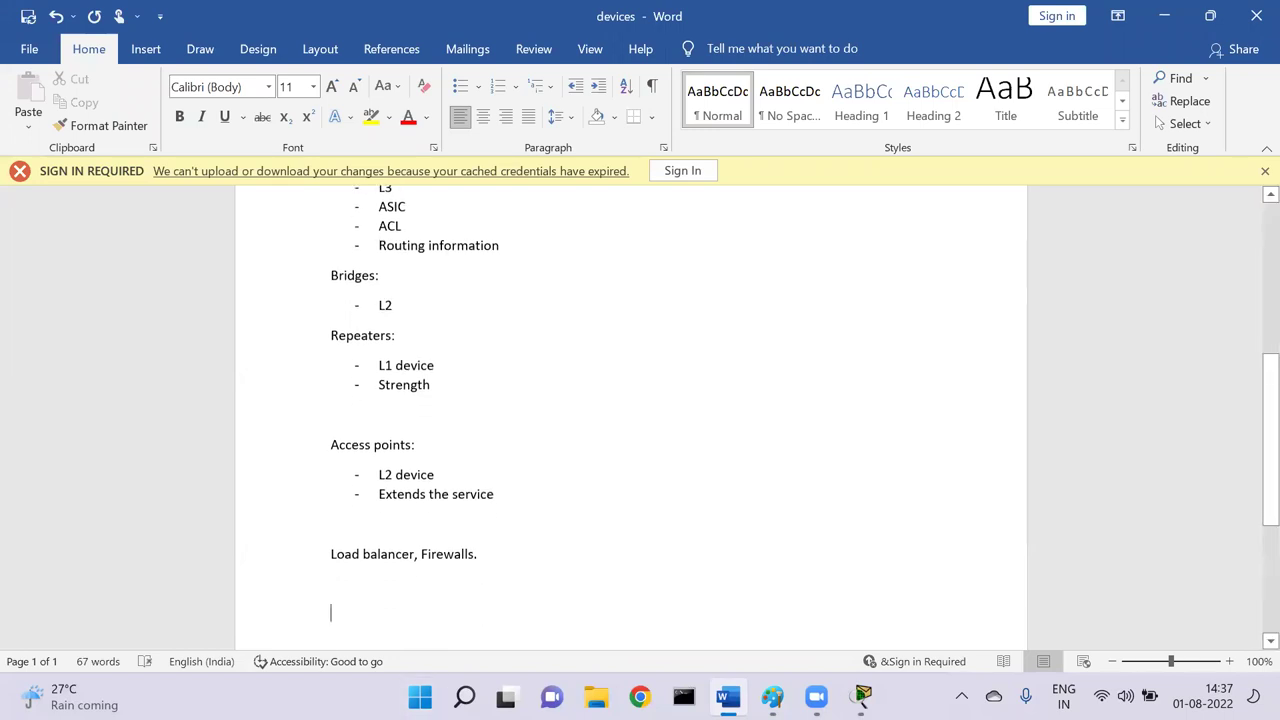
Add a 'Cables:' heading followed by the line 'RJ45, optical fiber.'.
type("Cables:")
key("Return")
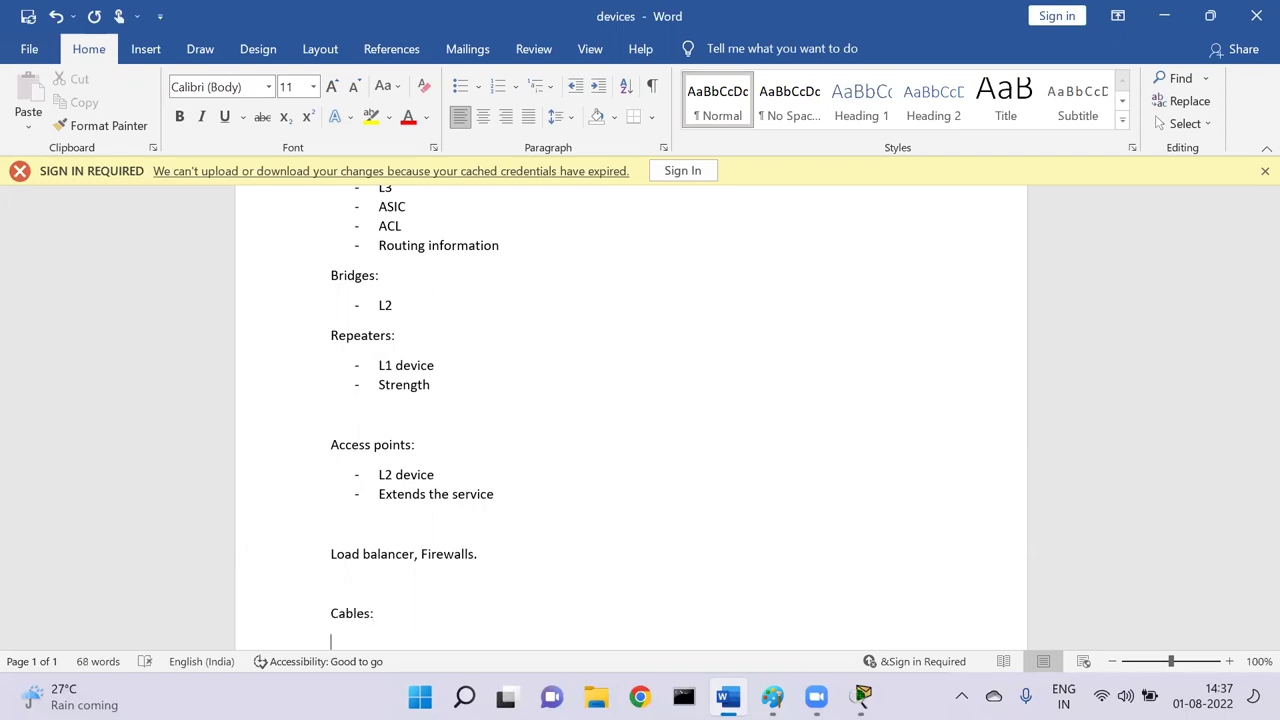
type("RJ45.")
key("BackSpace")
key("BackSpace")
type(", optib")
key("BackSpace")
type("ical")
type("fiber.")
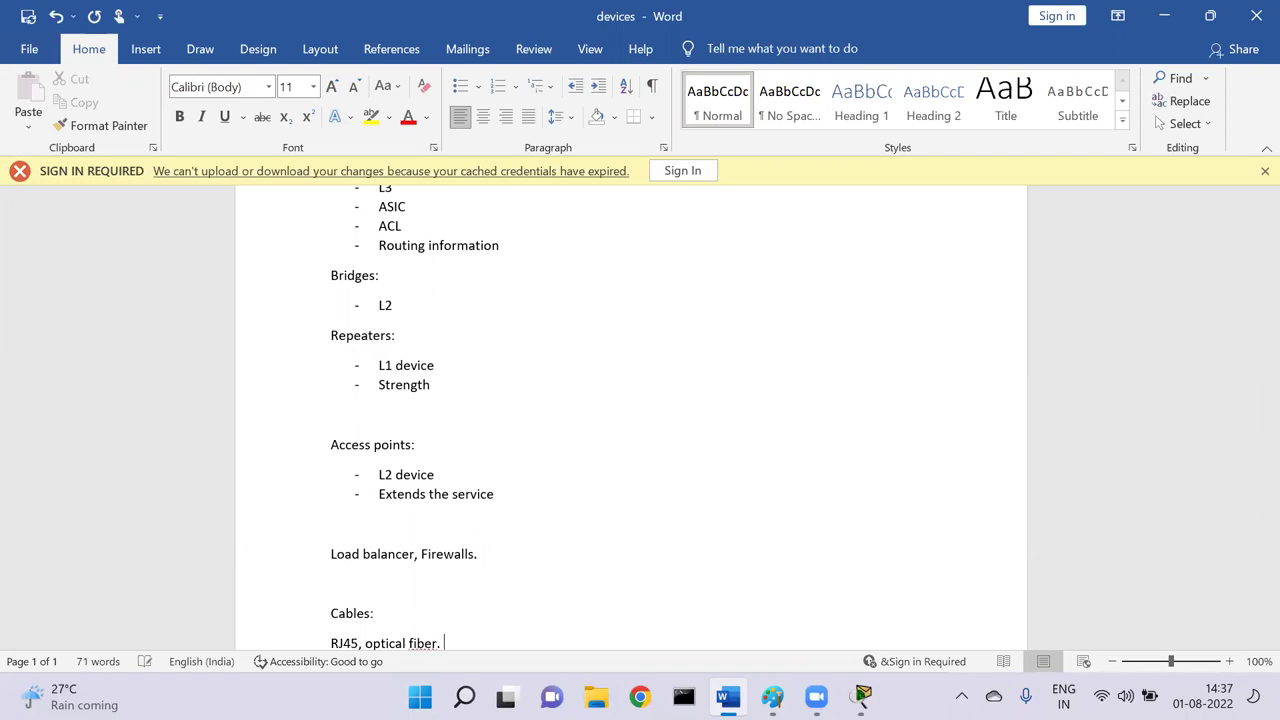
left_click_drag(395, 612, 457, 640)
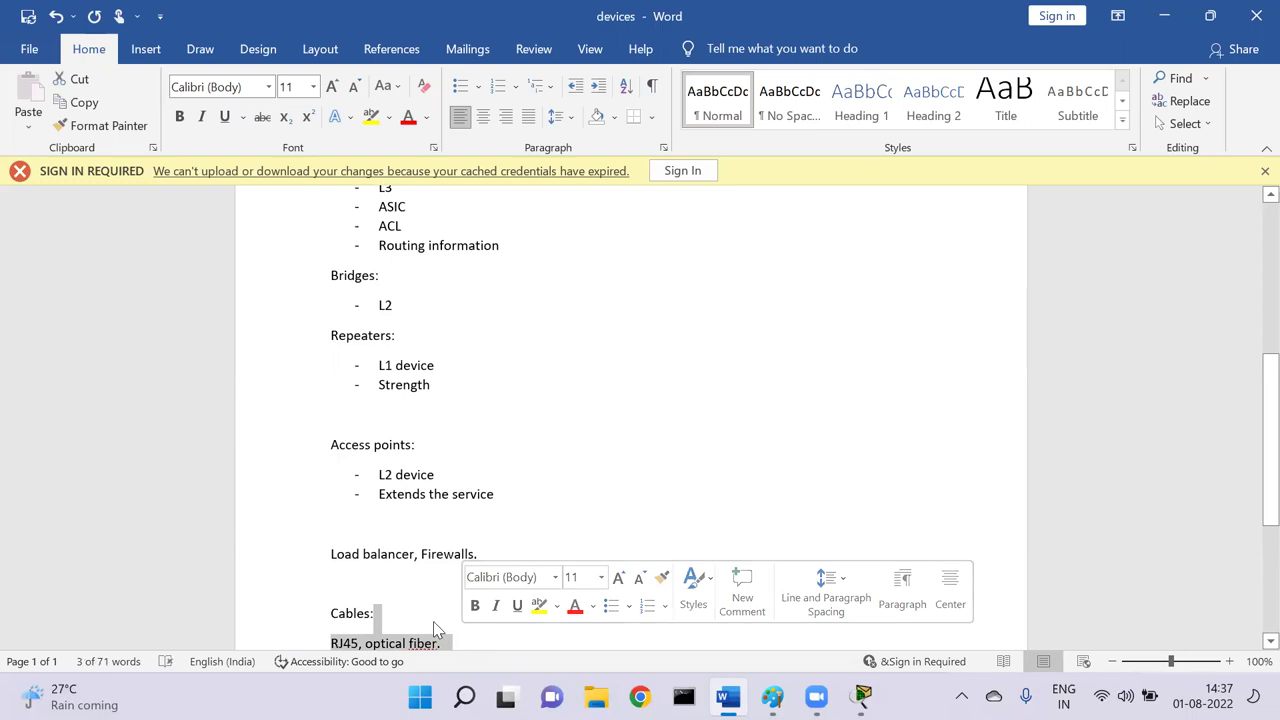
left_click(433, 621)
left_click(460, 643)
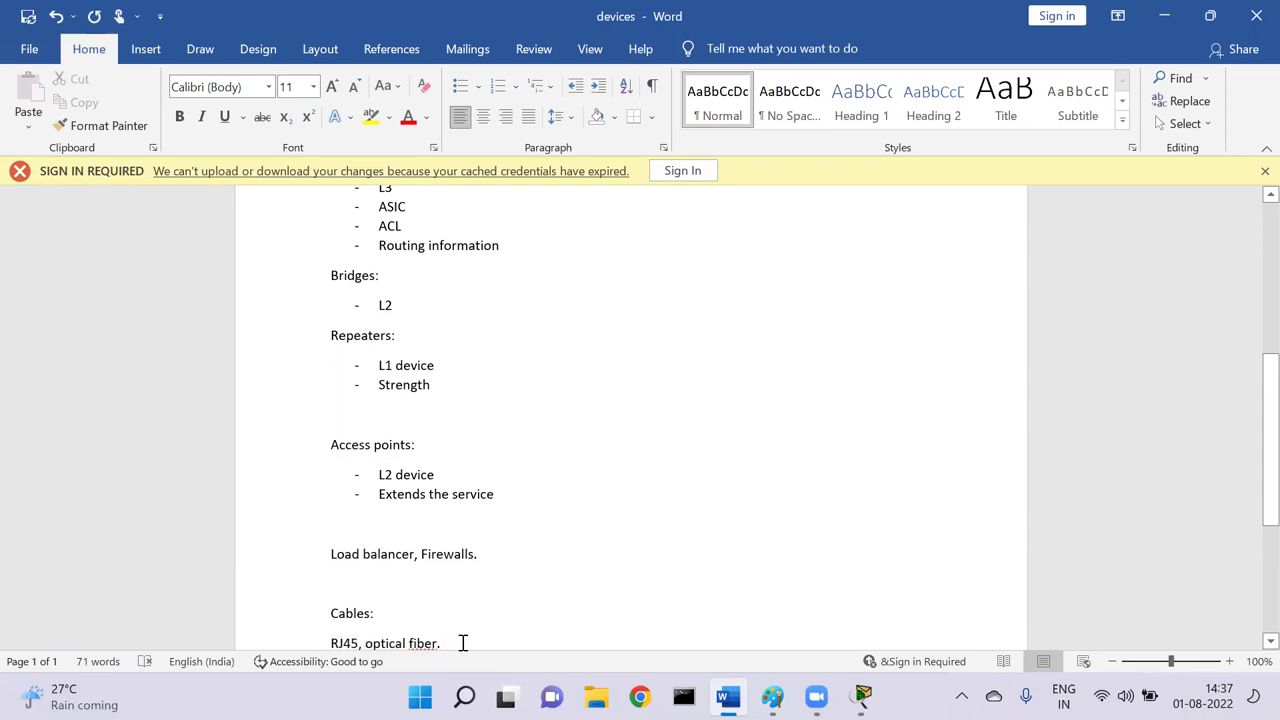
Circle the Physical layer in orange on the Paint OSI sketch.
left_click(772, 697)
mouse_move(375, 485)
left_mouse_down()
mouse_move(323, 466)
mouse_move(278, 479)
mouse_move(297, 516)
mouse_move(386, 498)
mouse_move(345, 462)
left_mouse_up()
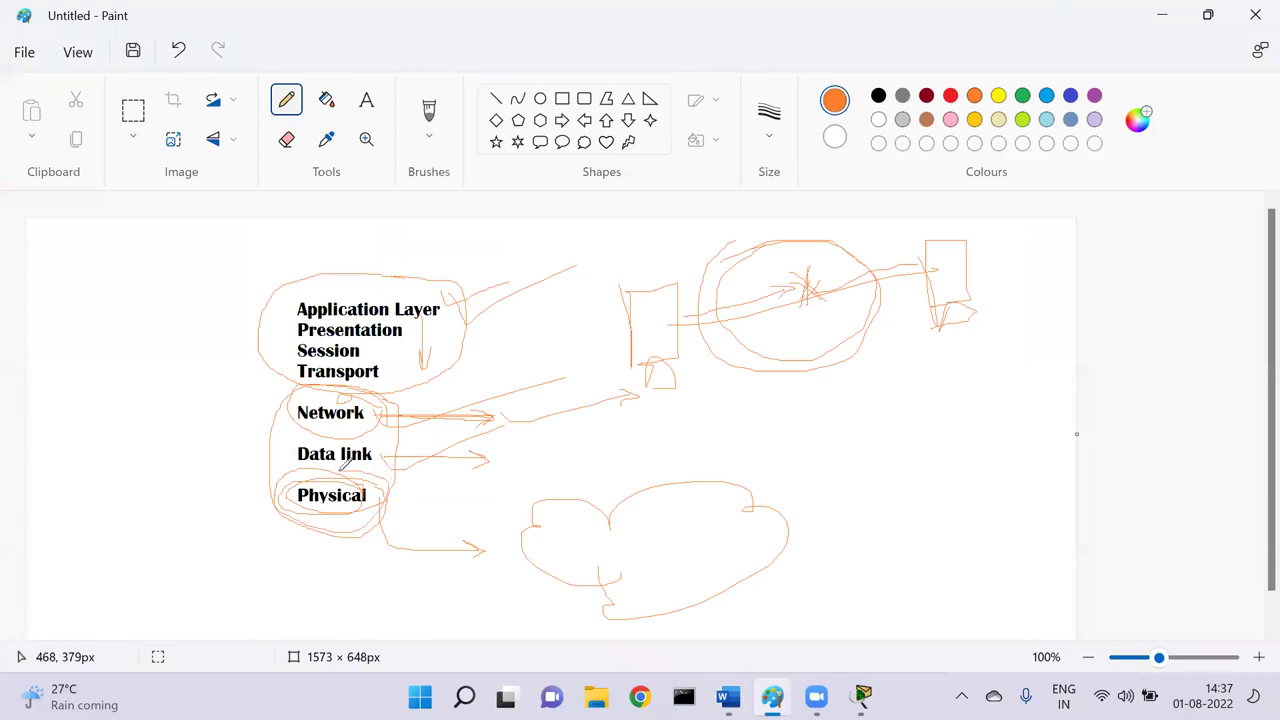
left_click(728, 697)
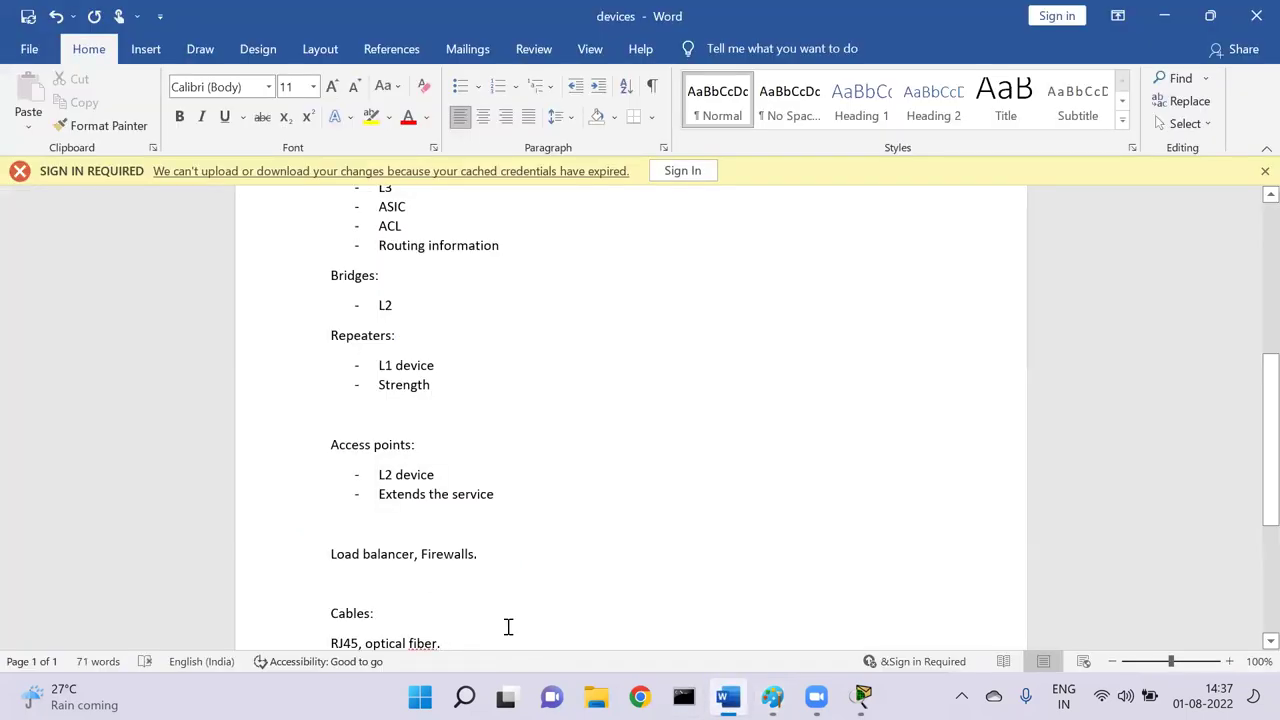
Add a new 'L1 devices' line below 'RJ45, optical fiber.' in Word.
key("Return")
type("L1 devices")
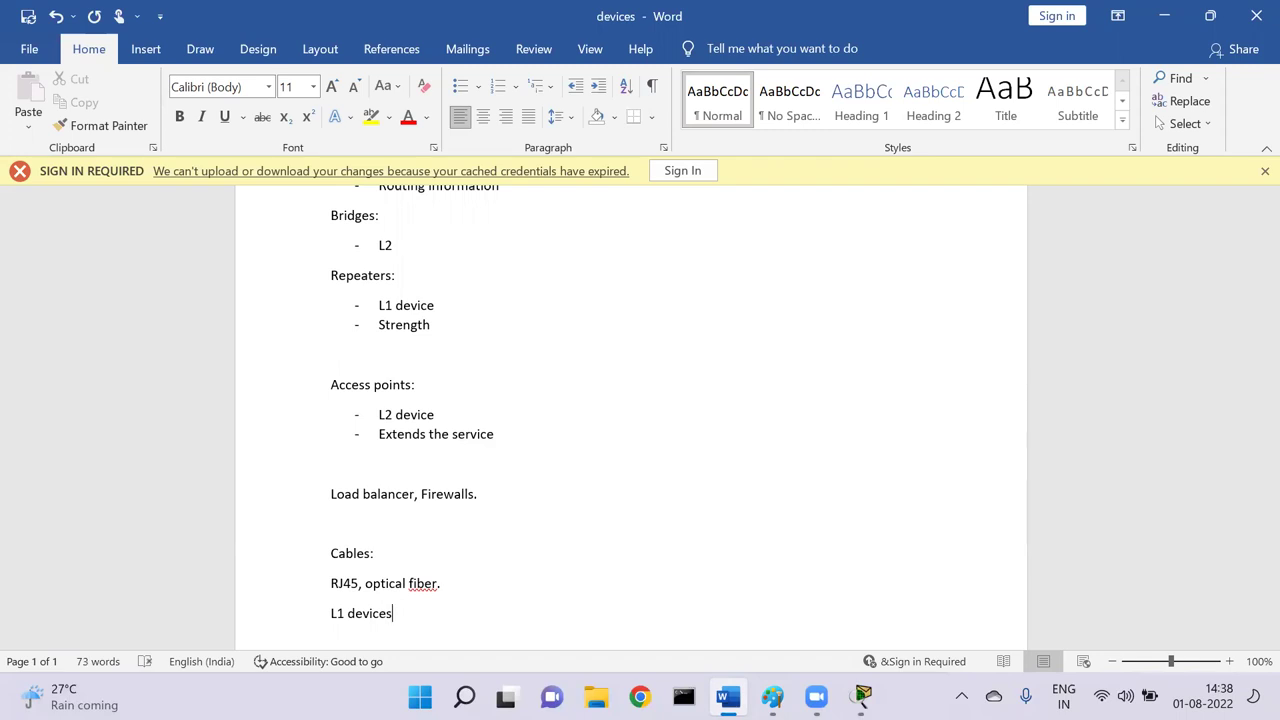